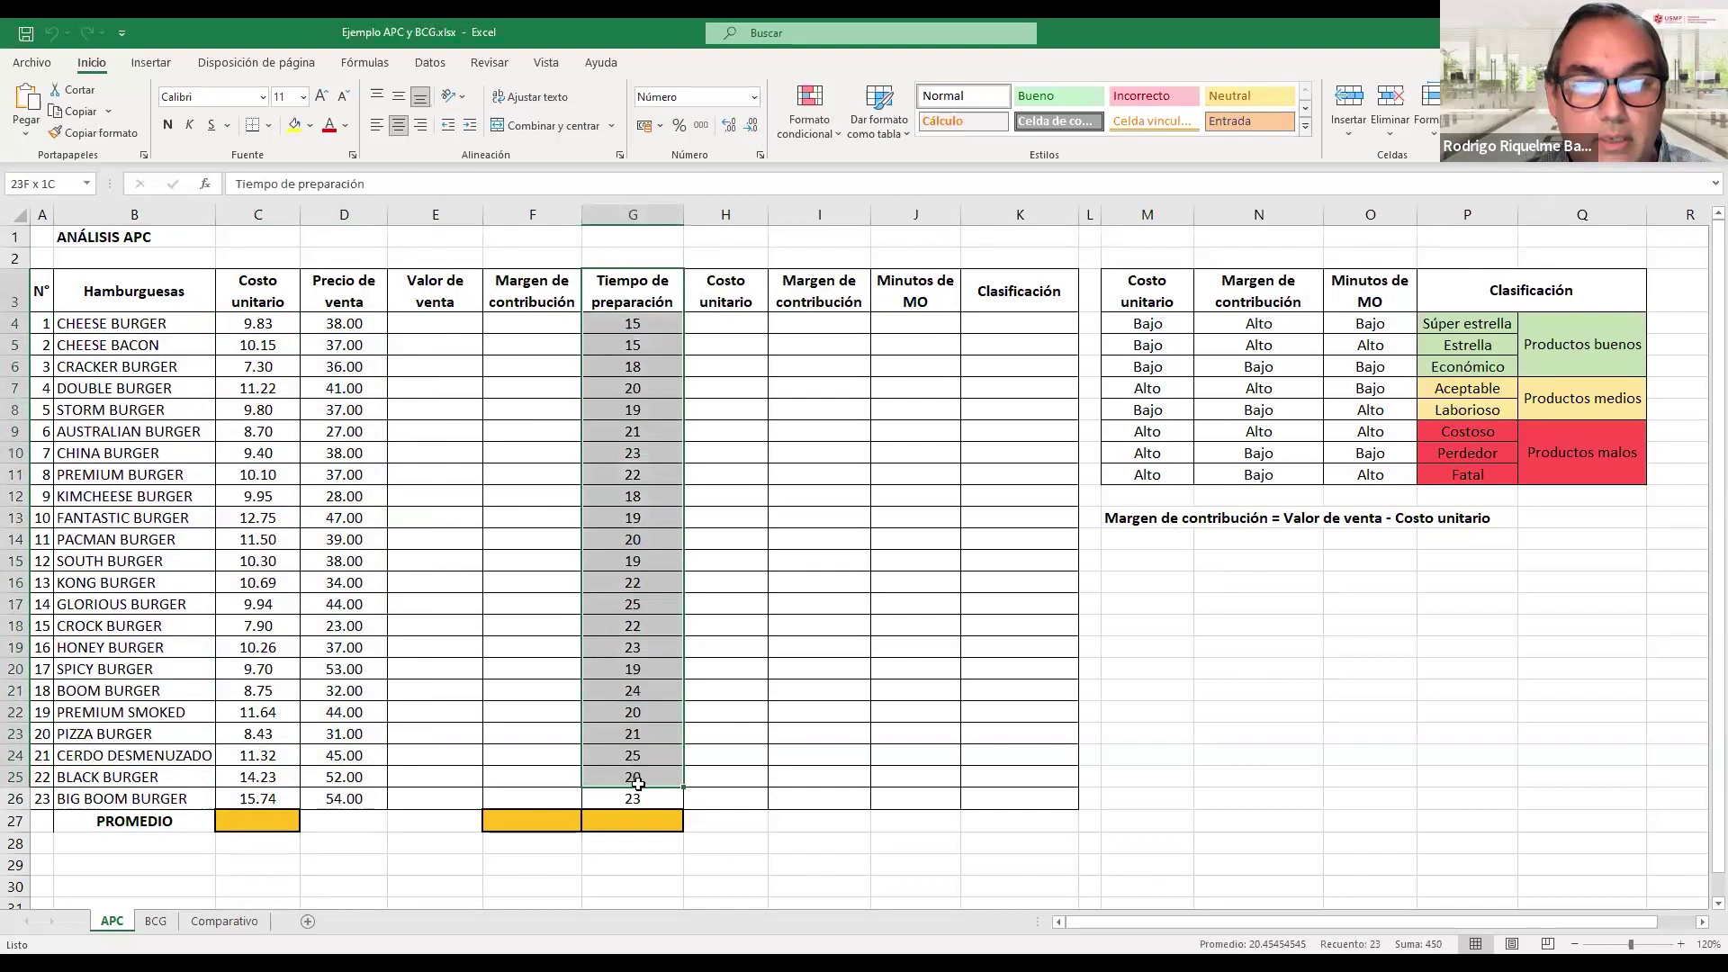
click(342, 333)
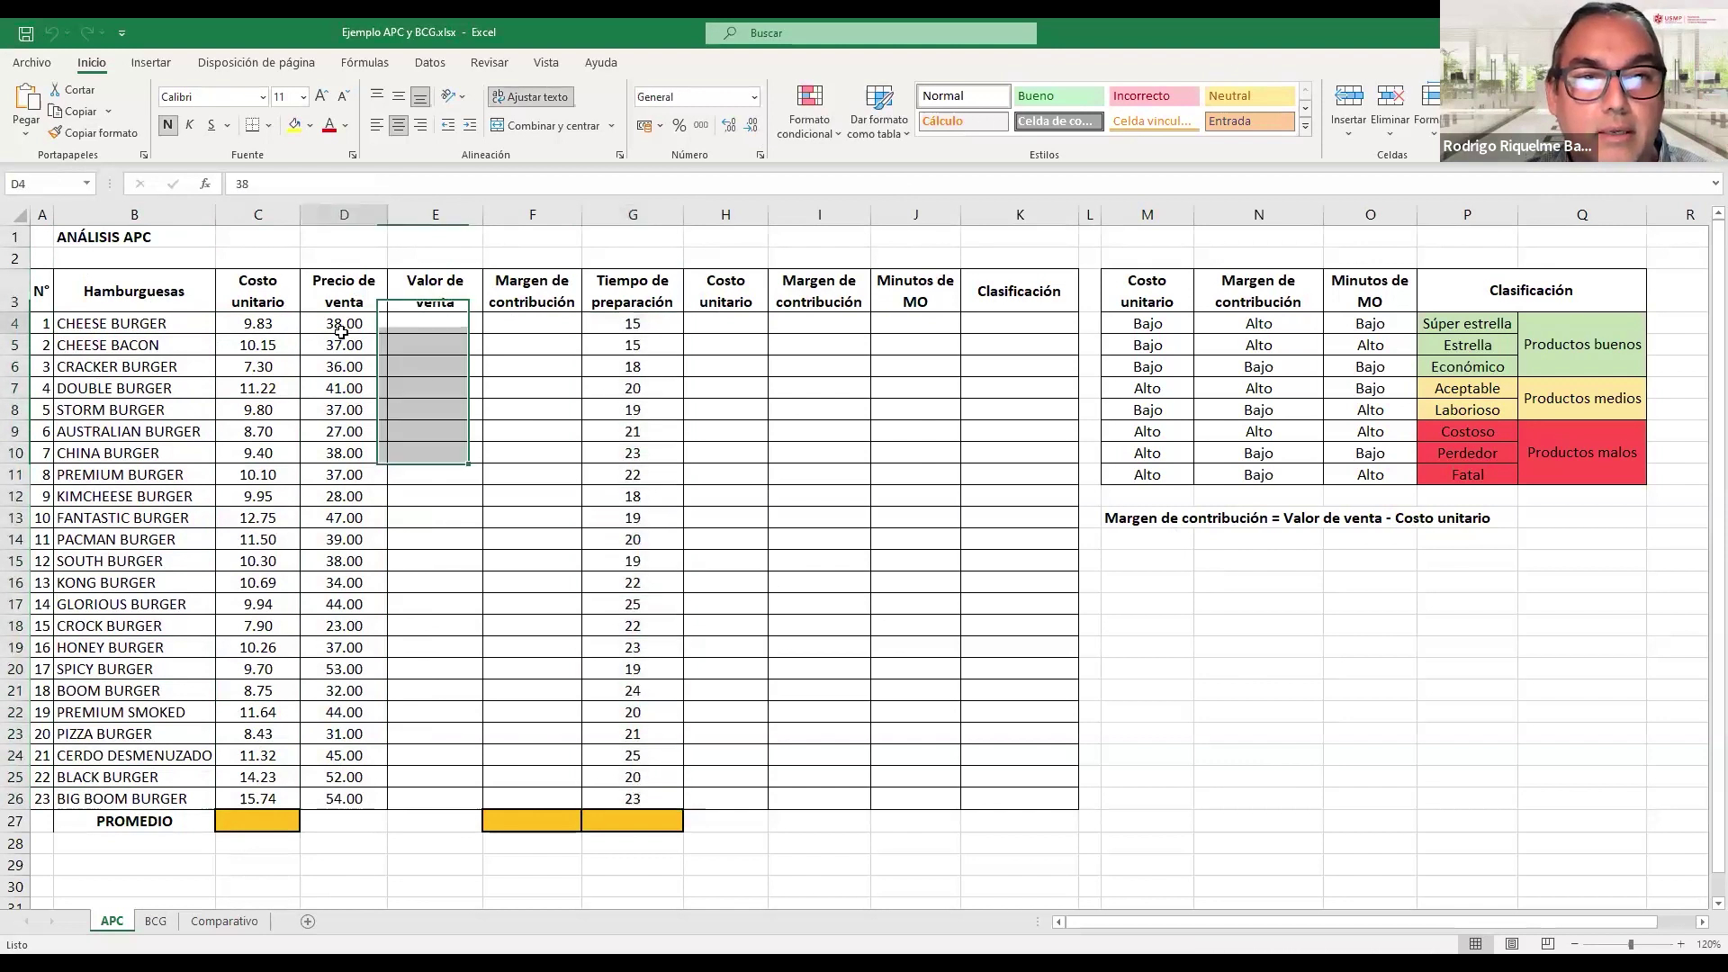
drag(532, 290, 532, 496)
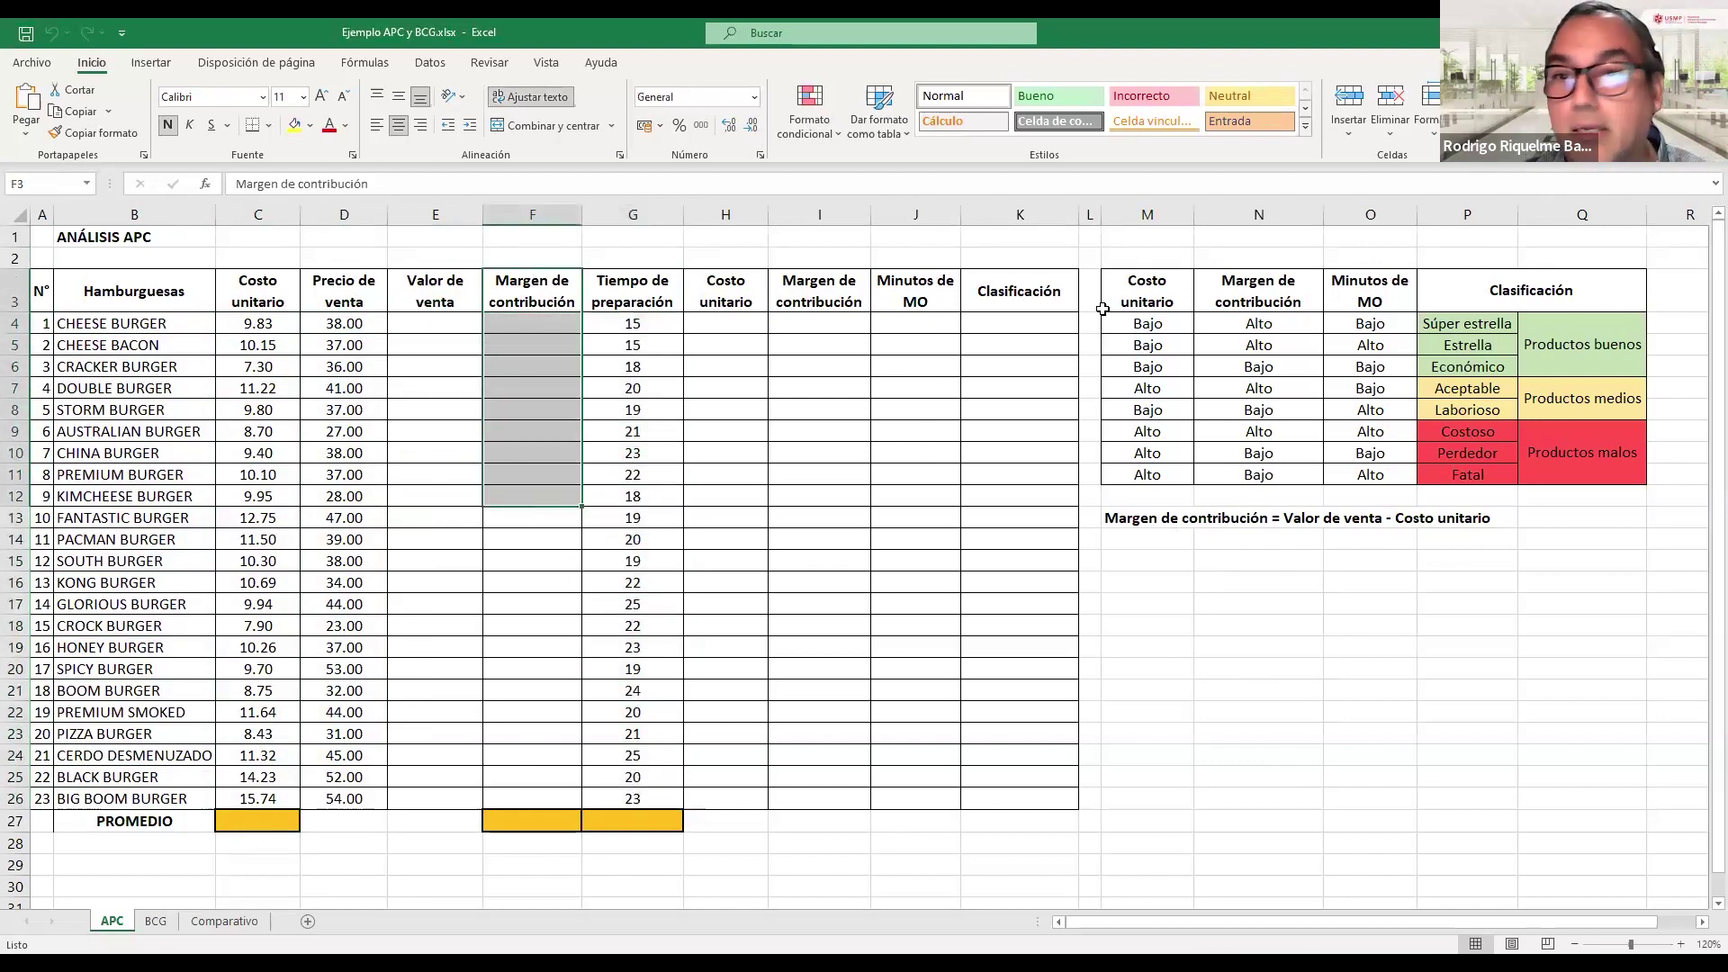
click(442, 294)
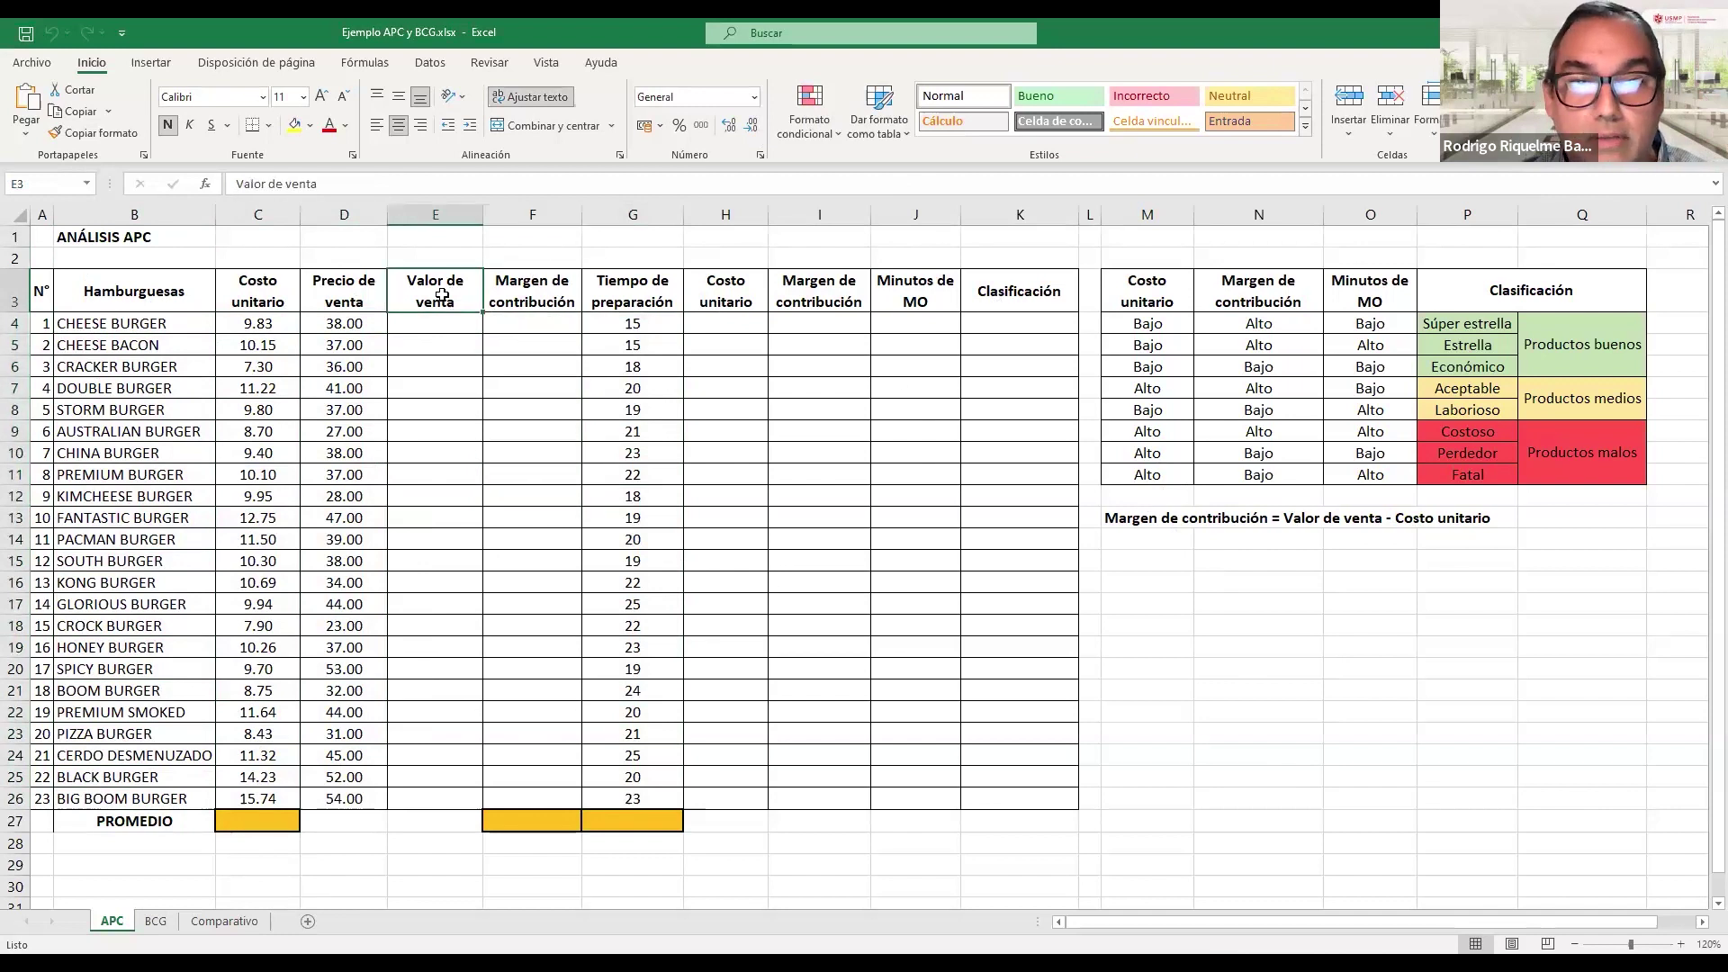
click(260, 275)
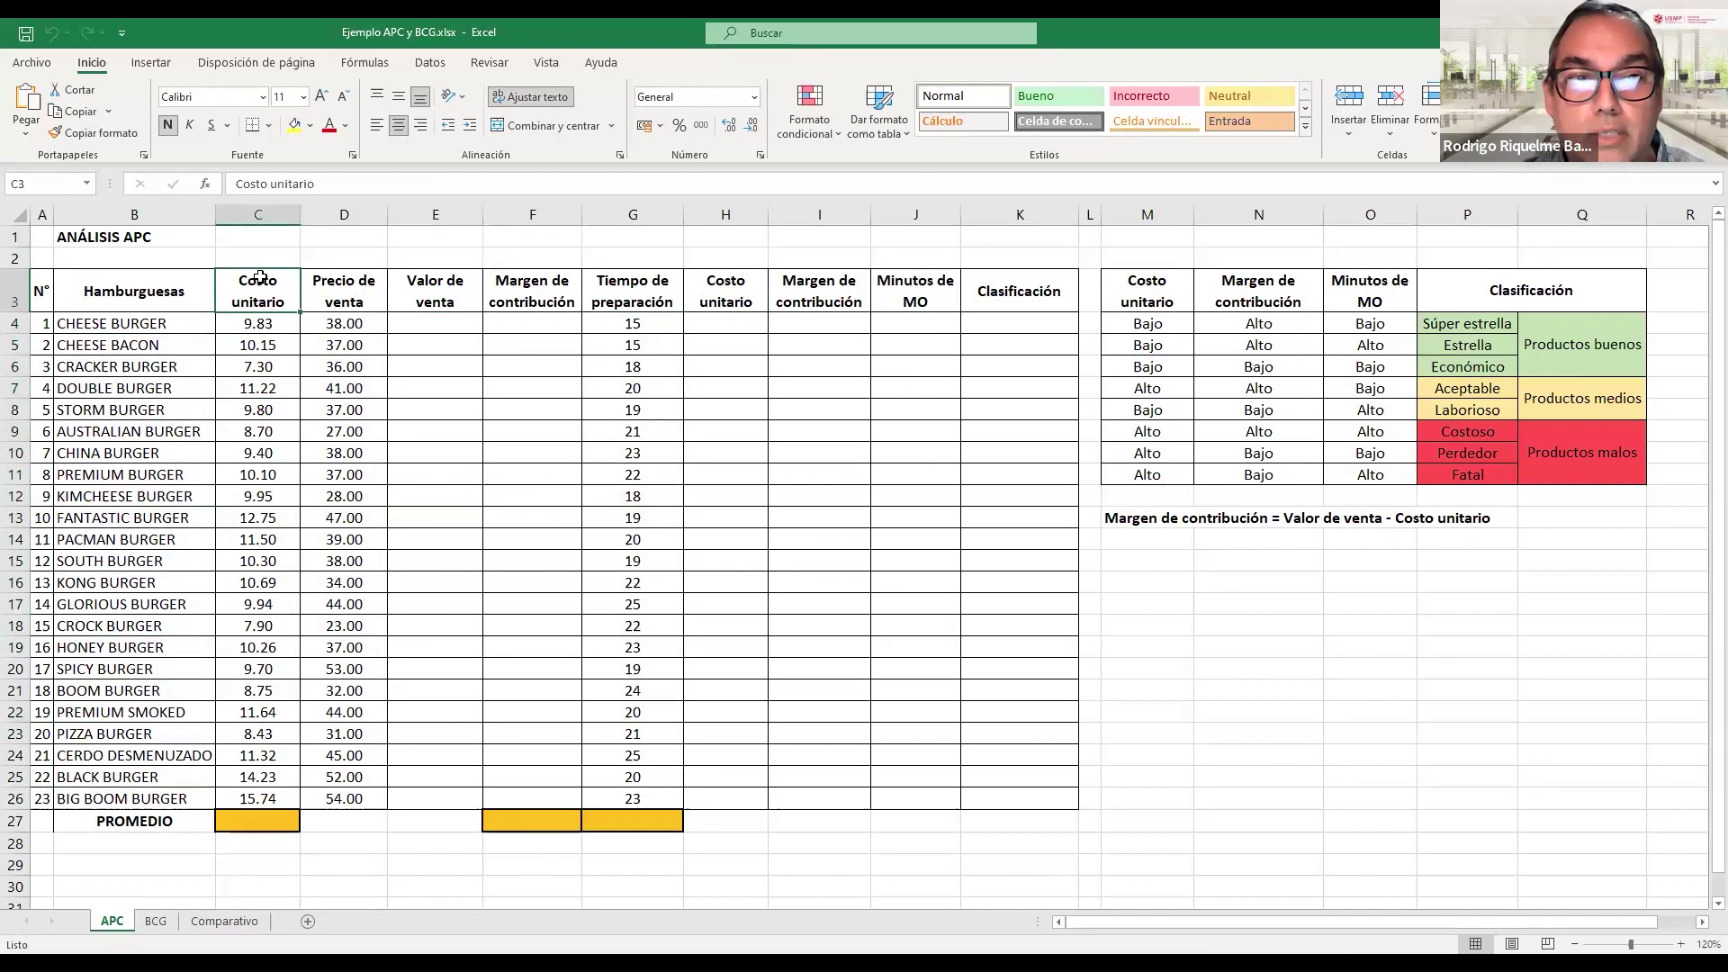
- Calculate Valor de venta in E4 as =D4/1.18 and fill the formula down through row 26
click(434, 325)
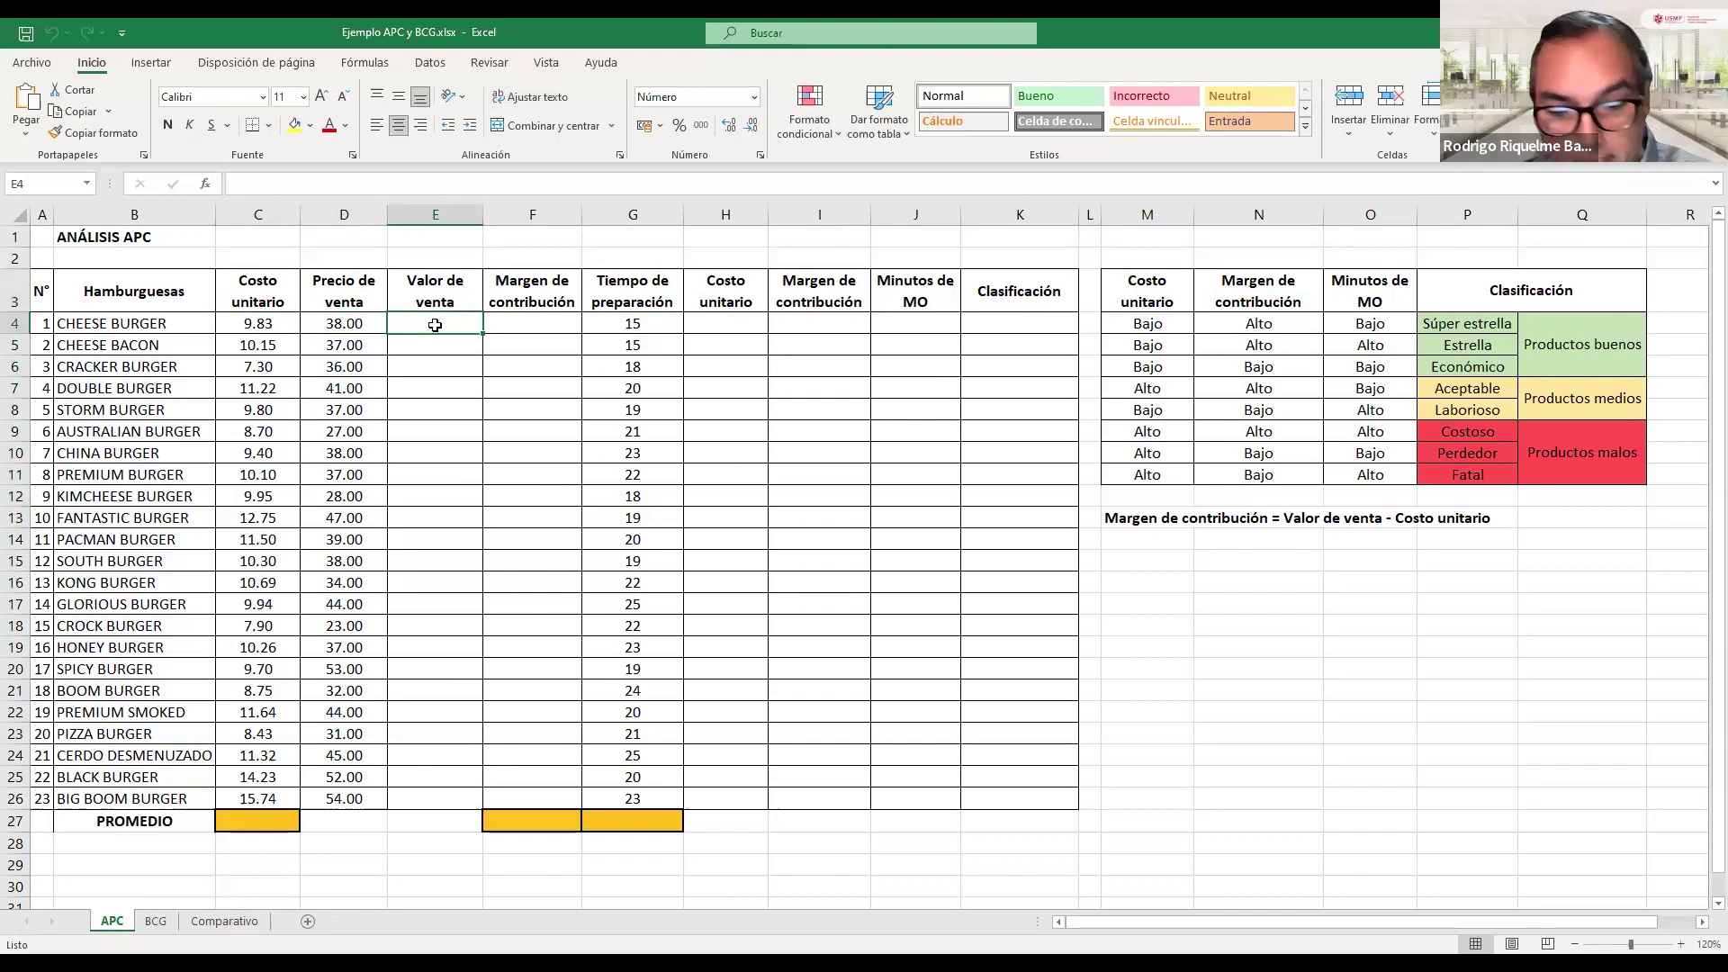
text(=)
click(321, 326)
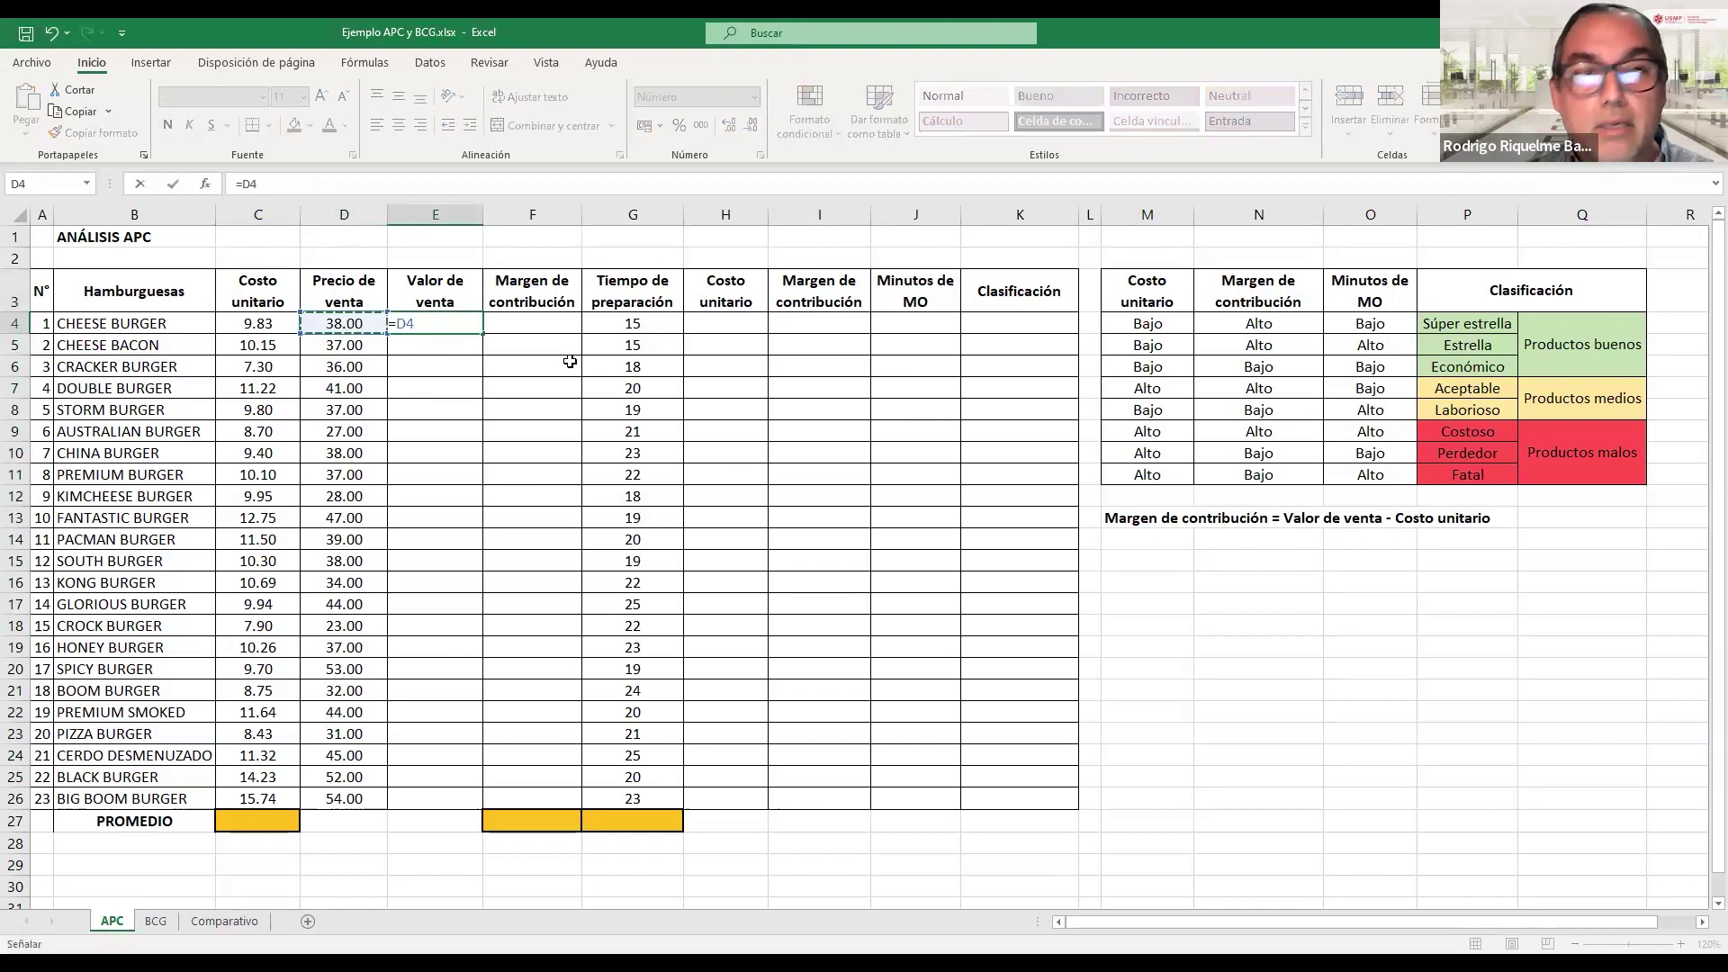
text(/1.18)
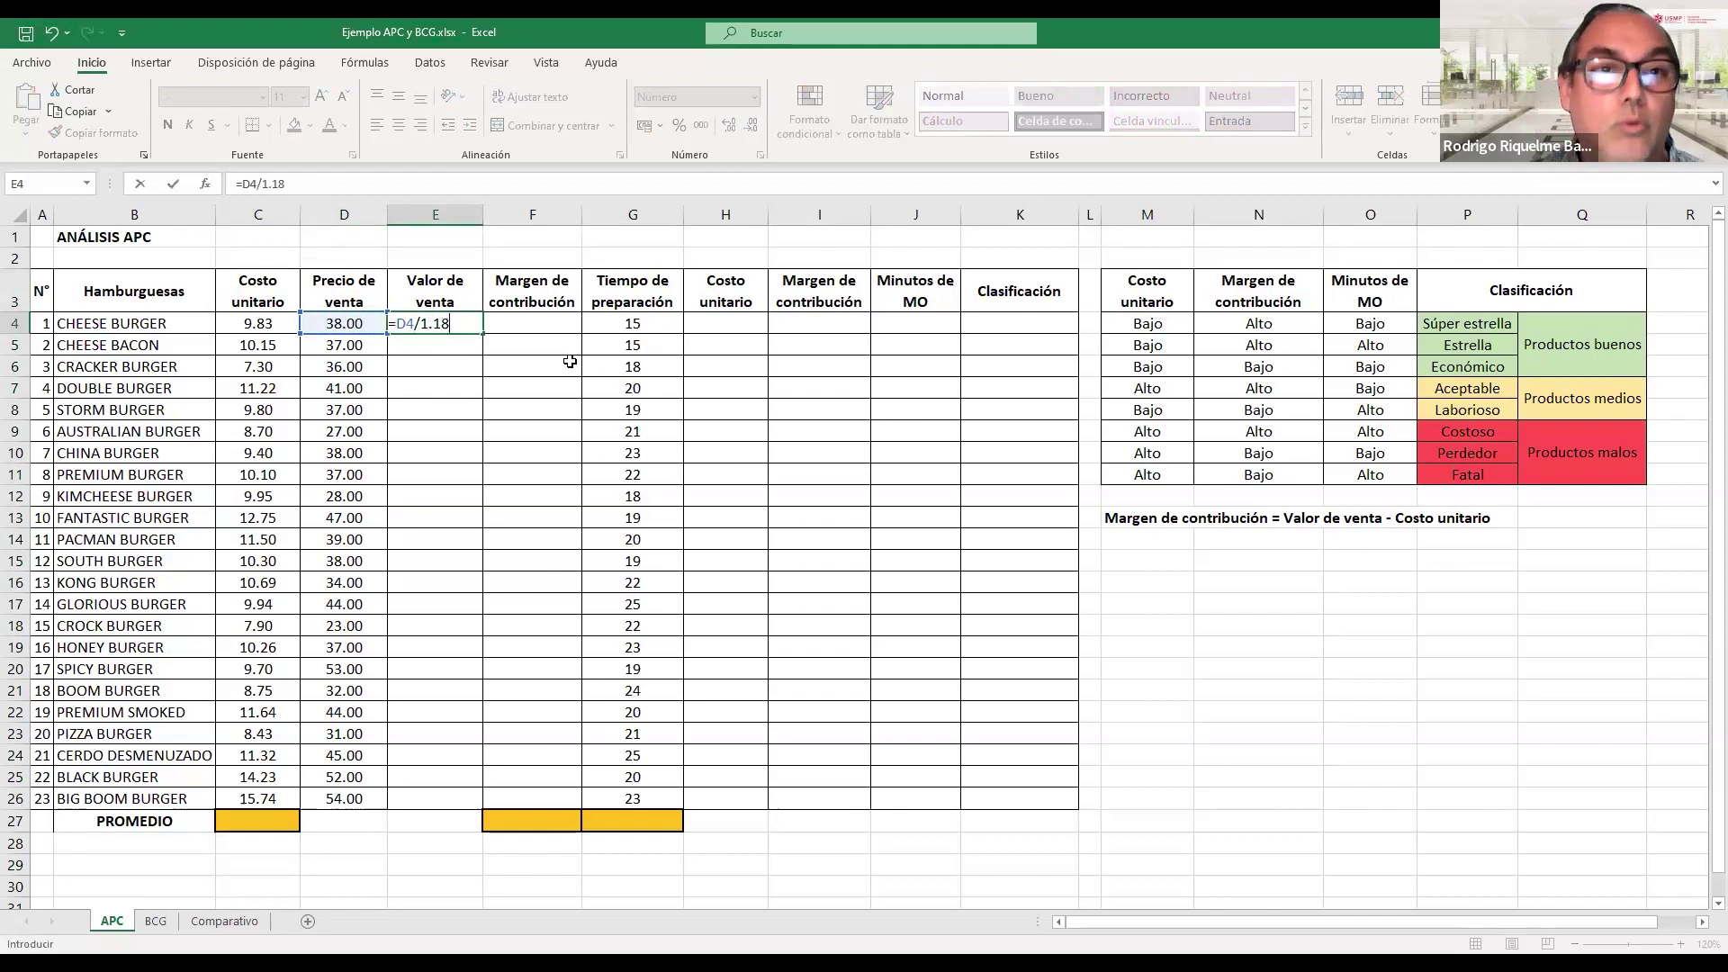
key(Tab)
click(455, 322)
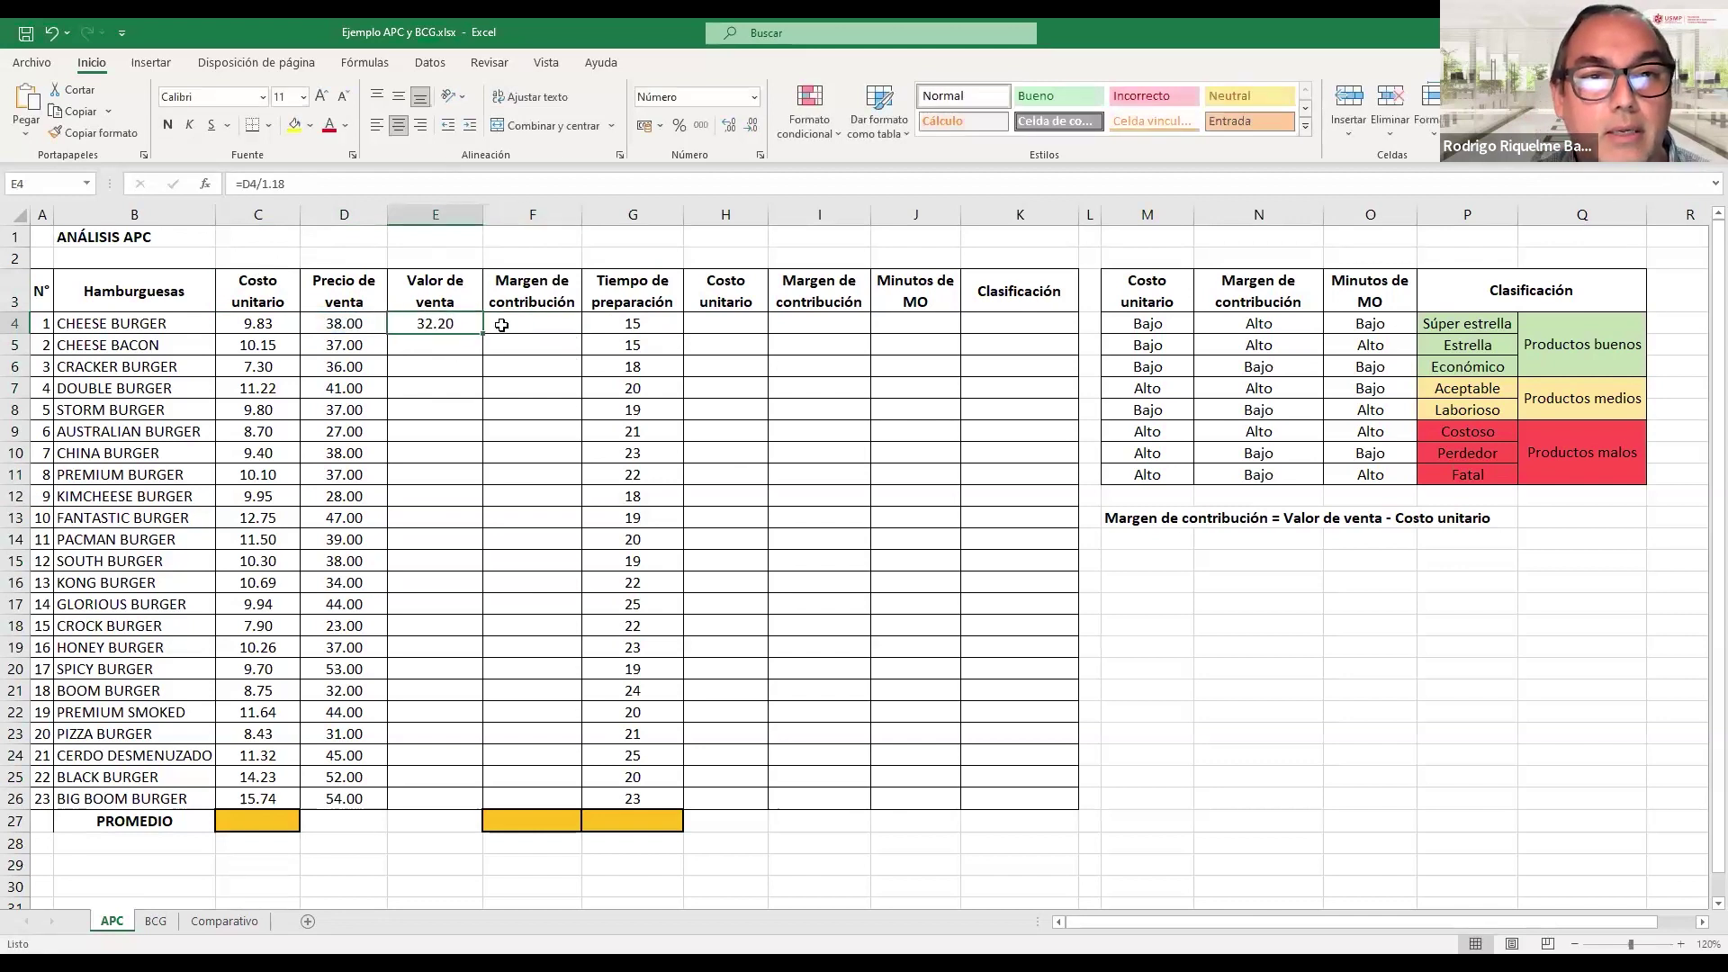
drag(484, 332, 495, 806)
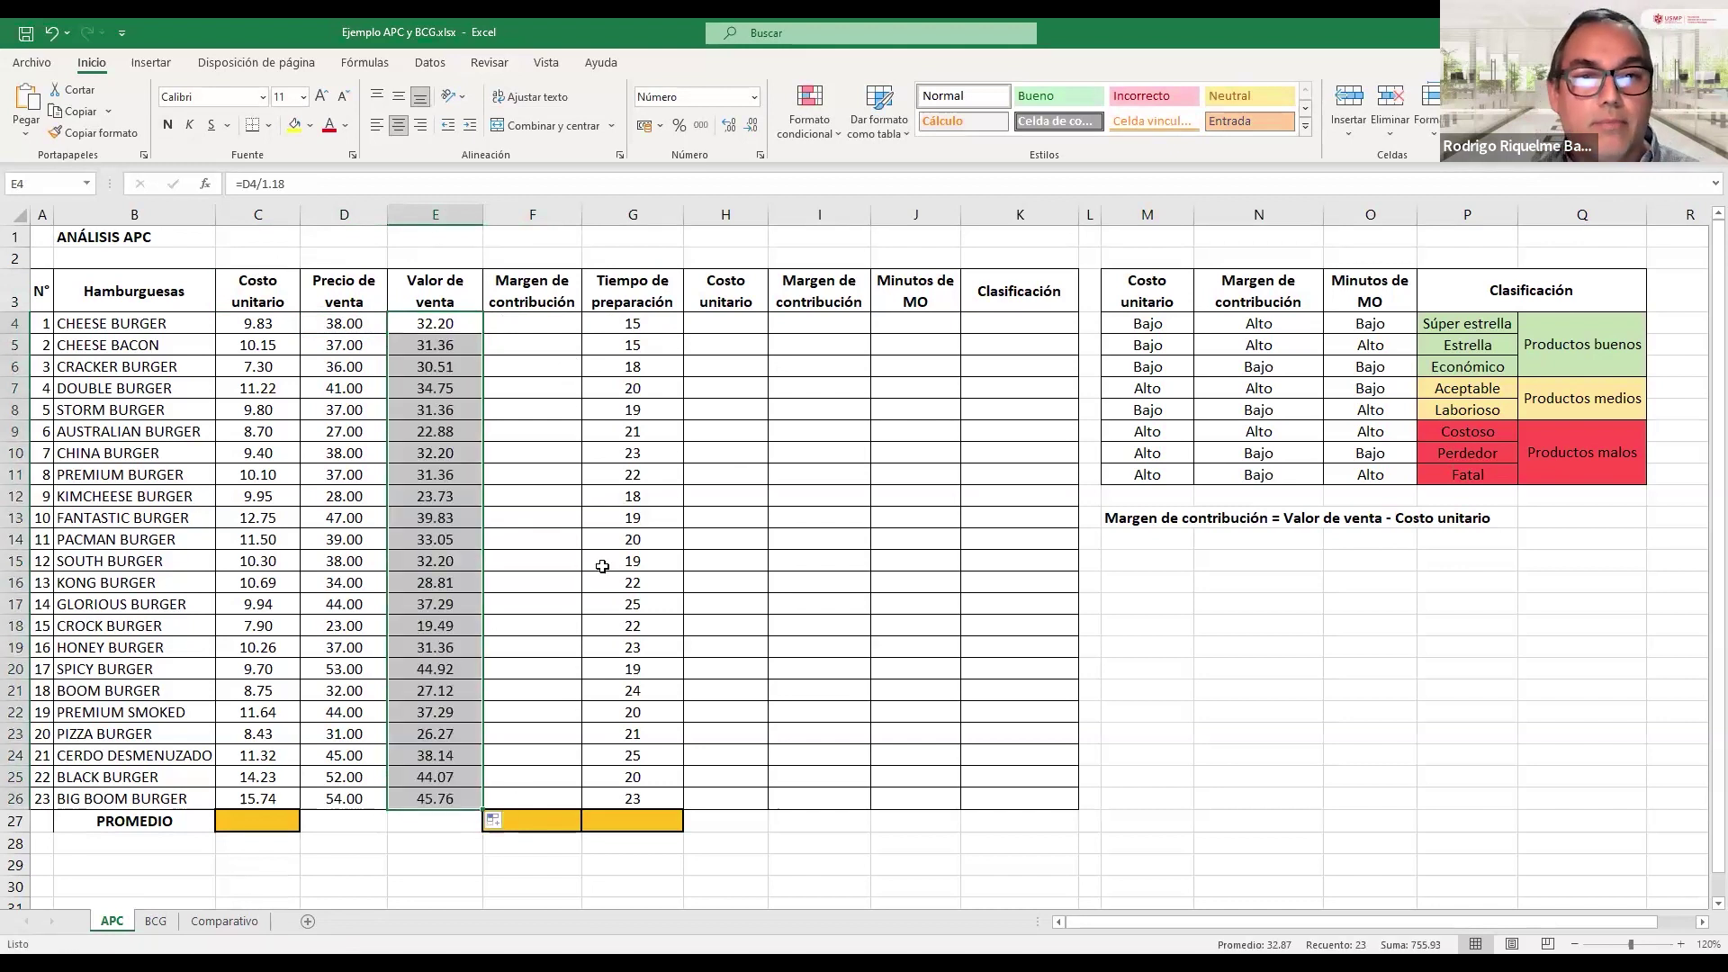
- Calculate Margen de contribución in F4 as =E4-C4 and fill the formula down through row 26
click(531, 326)
drag(1157, 526, 1512, 522)
click(524, 327)
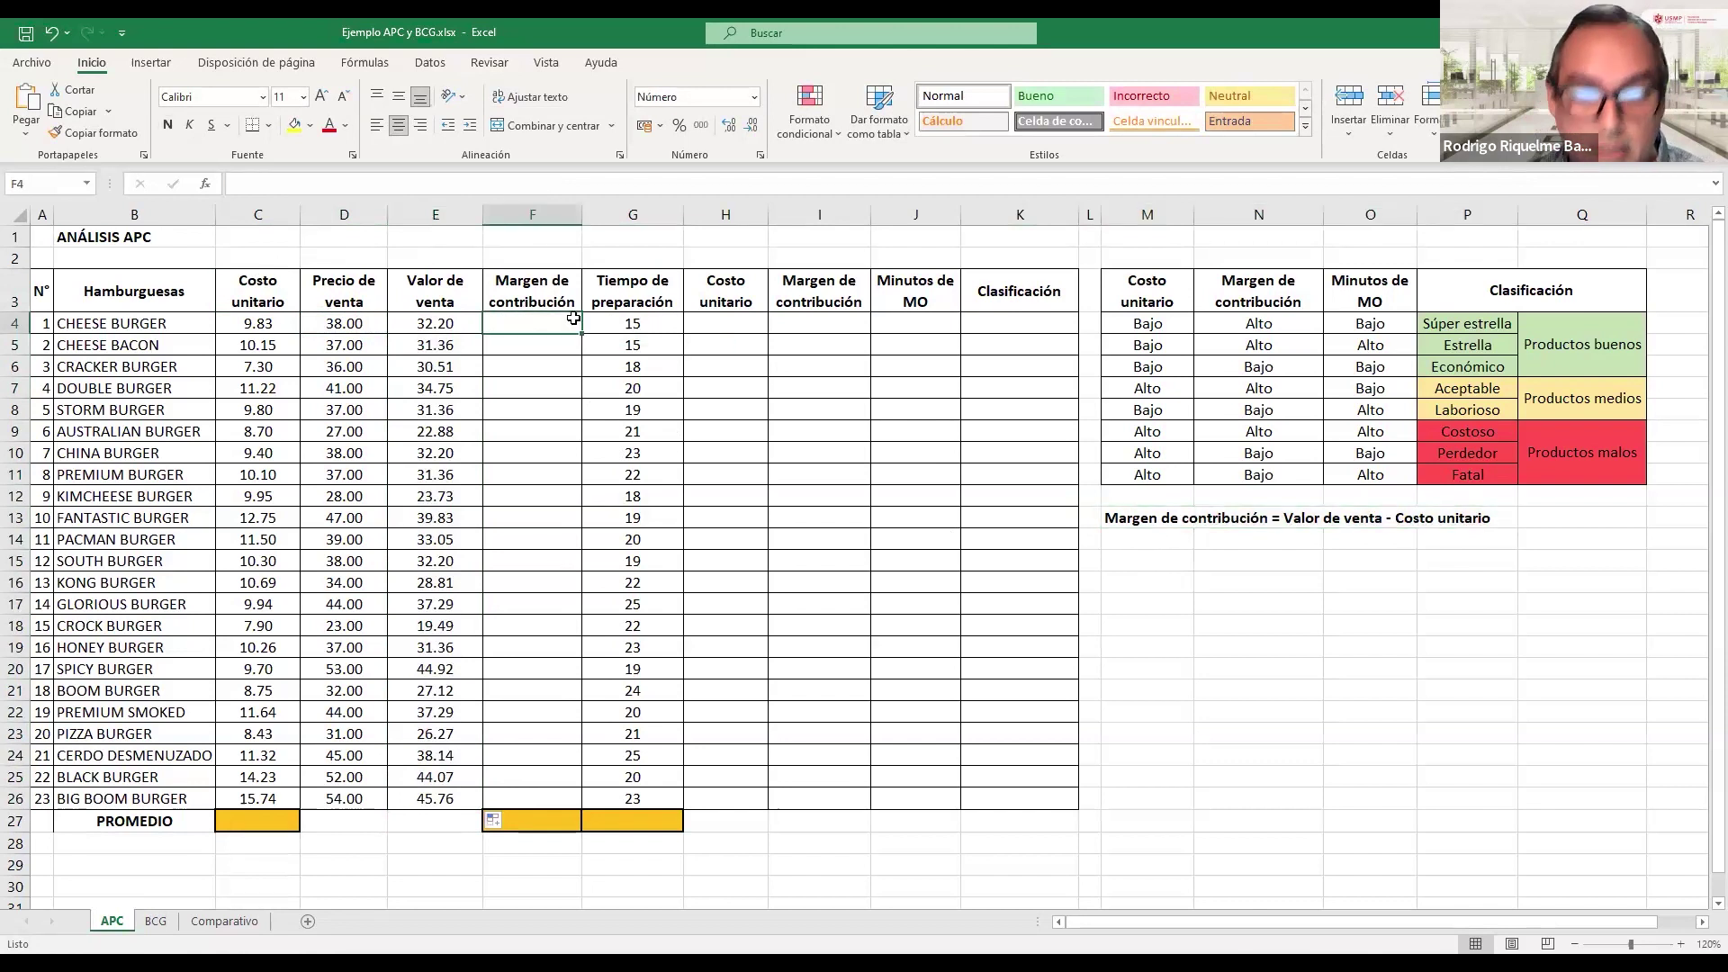
text(=)
click(460, 323)
text(-)
click(274, 323)
key(Tab)
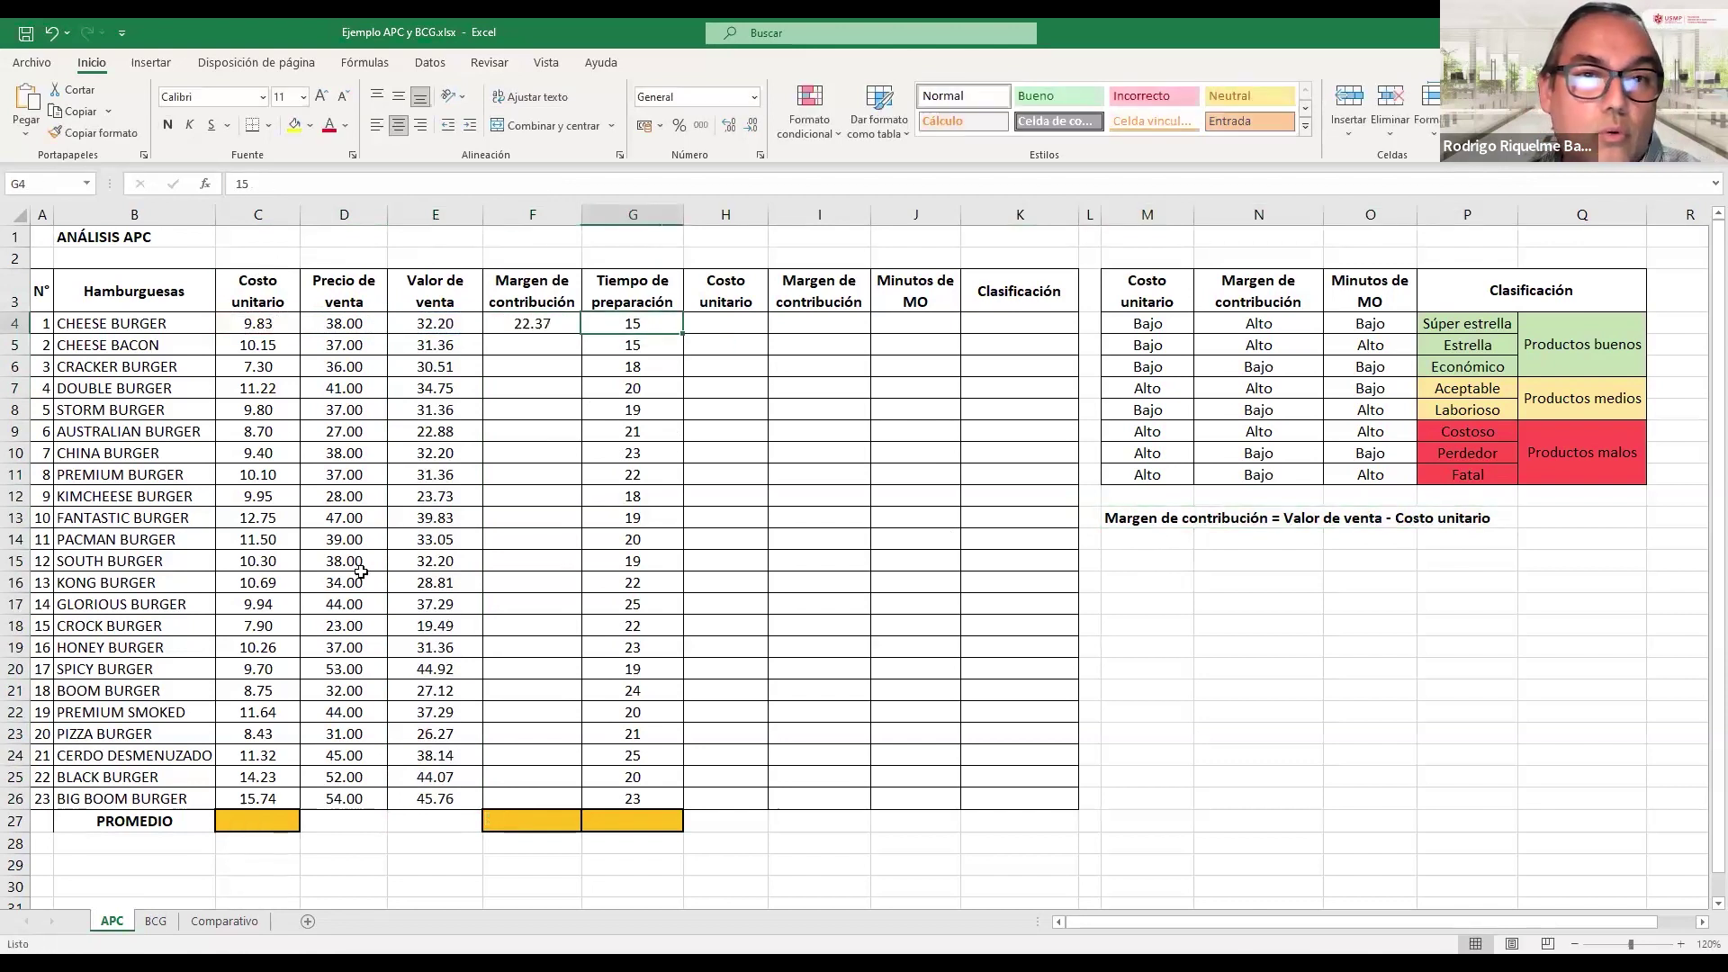
click(539, 326)
drag(580, 333, 563, 810)
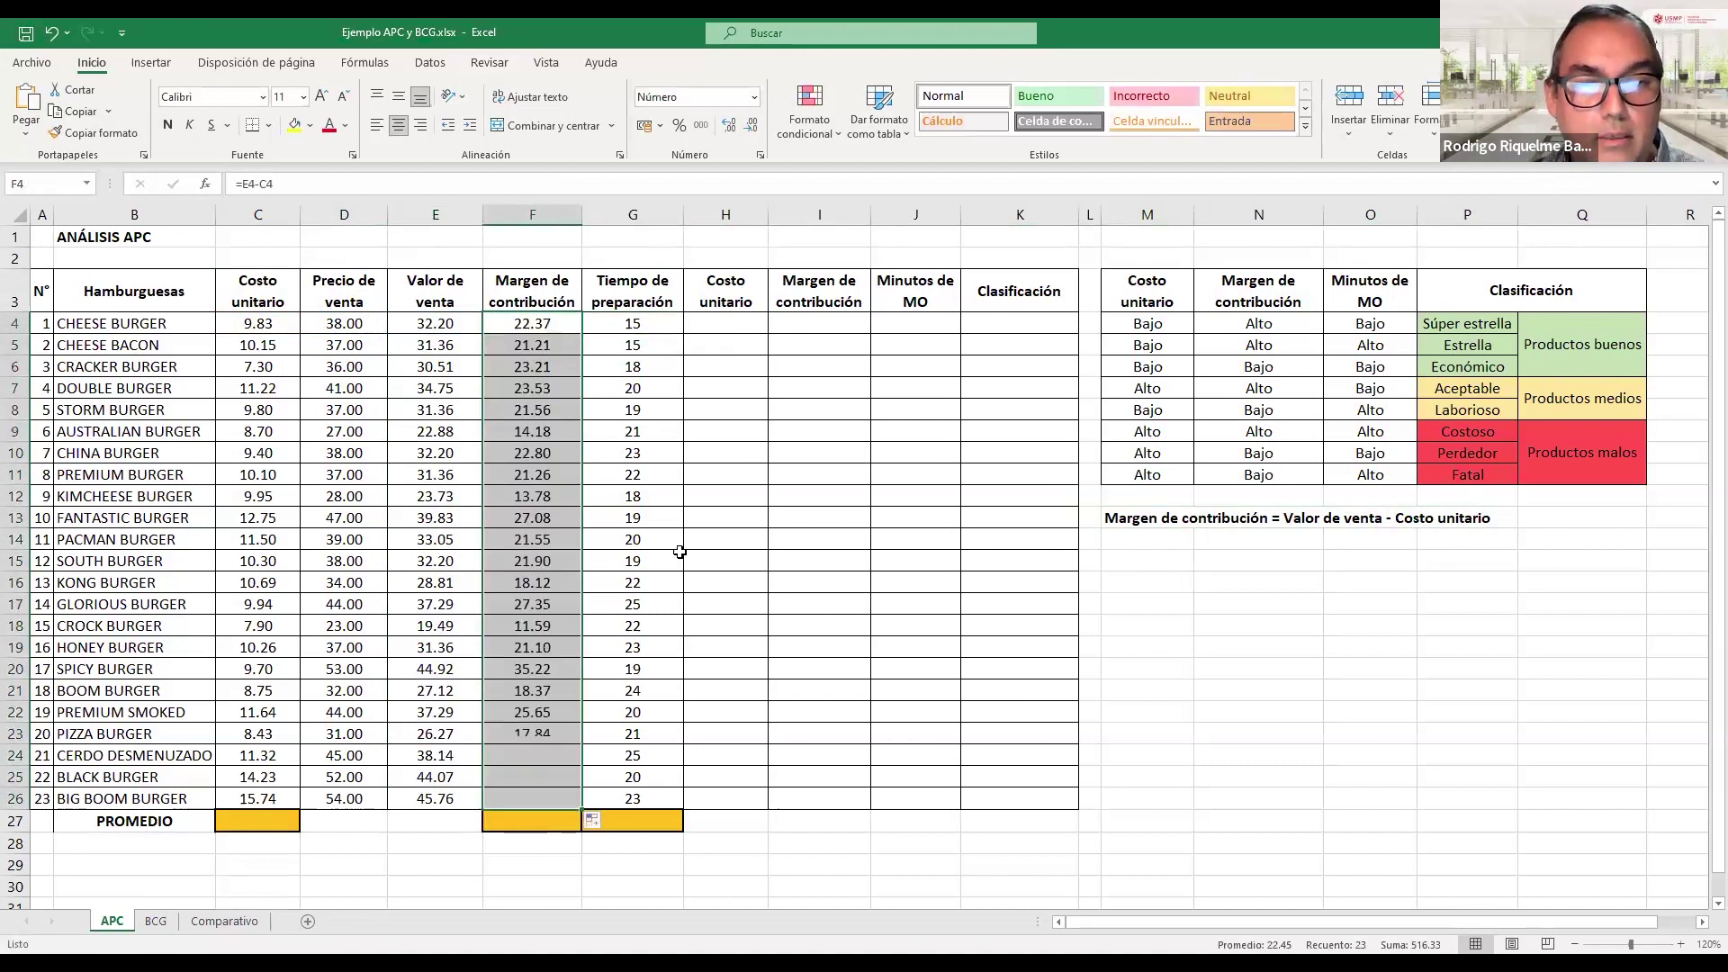
click(265, 830)
click(548, 818)
click(662, 819)
mouse_move(256, 291)
mouse_down()
mouse_move(217, 705)
mouse_move(259, 804)
mouse_up()
drag(532, 291, 534, 803)
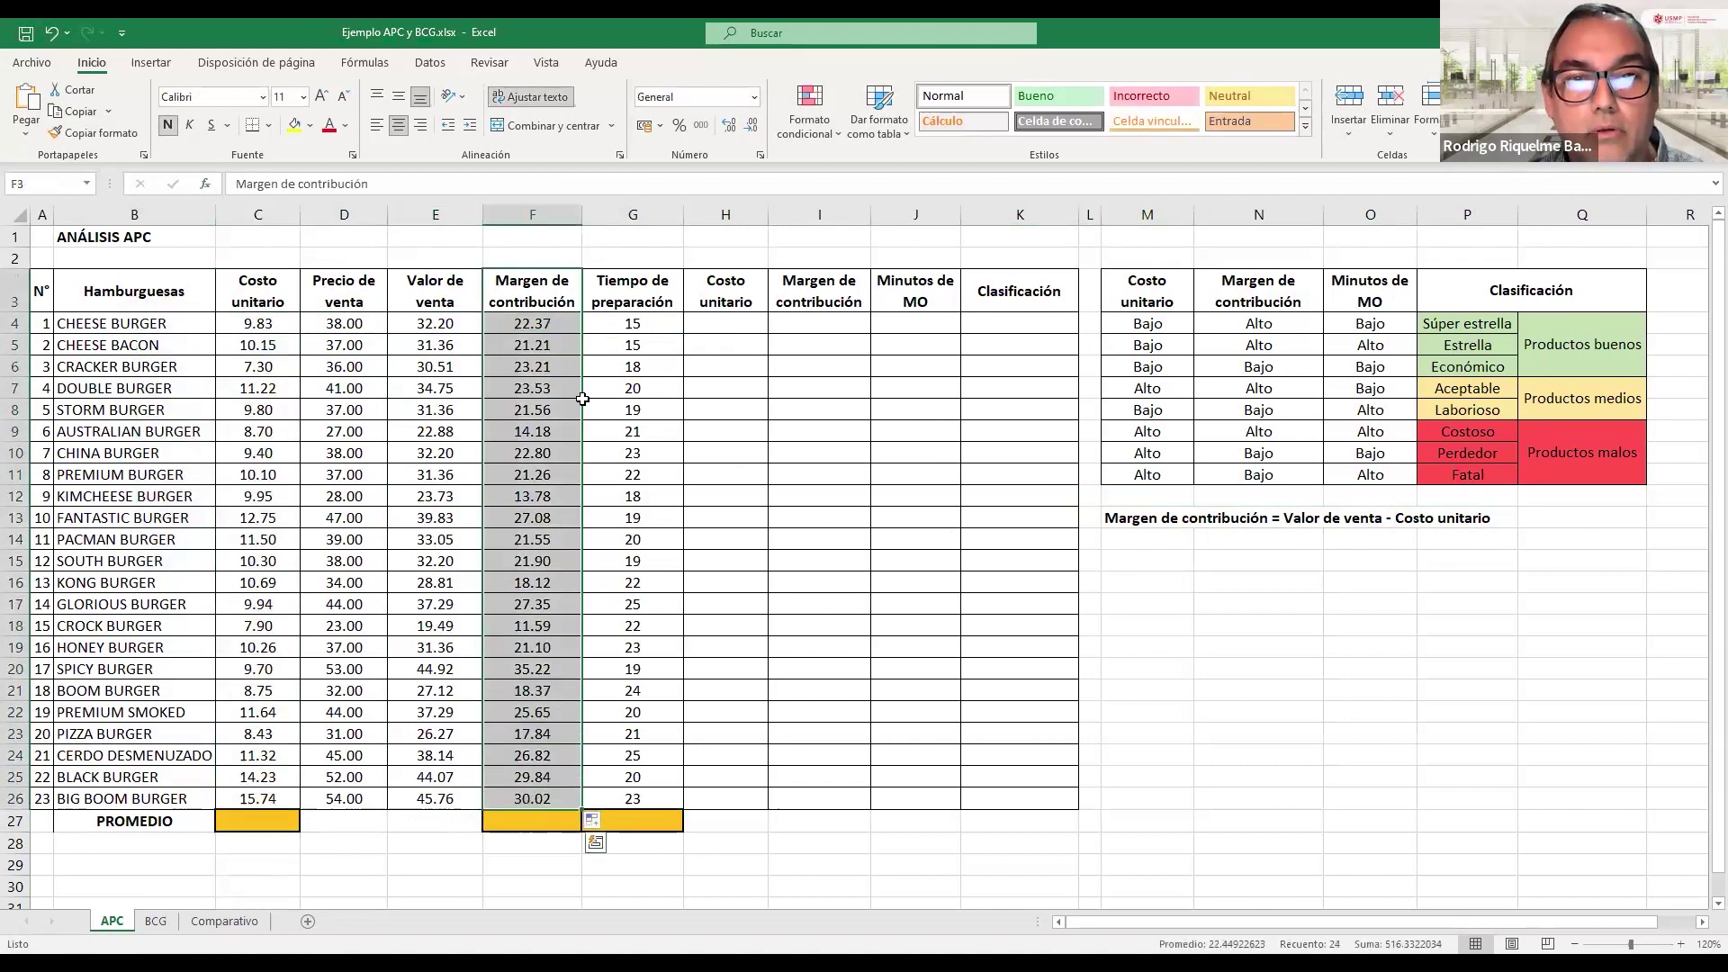
drag(605, 282, 618, 792)
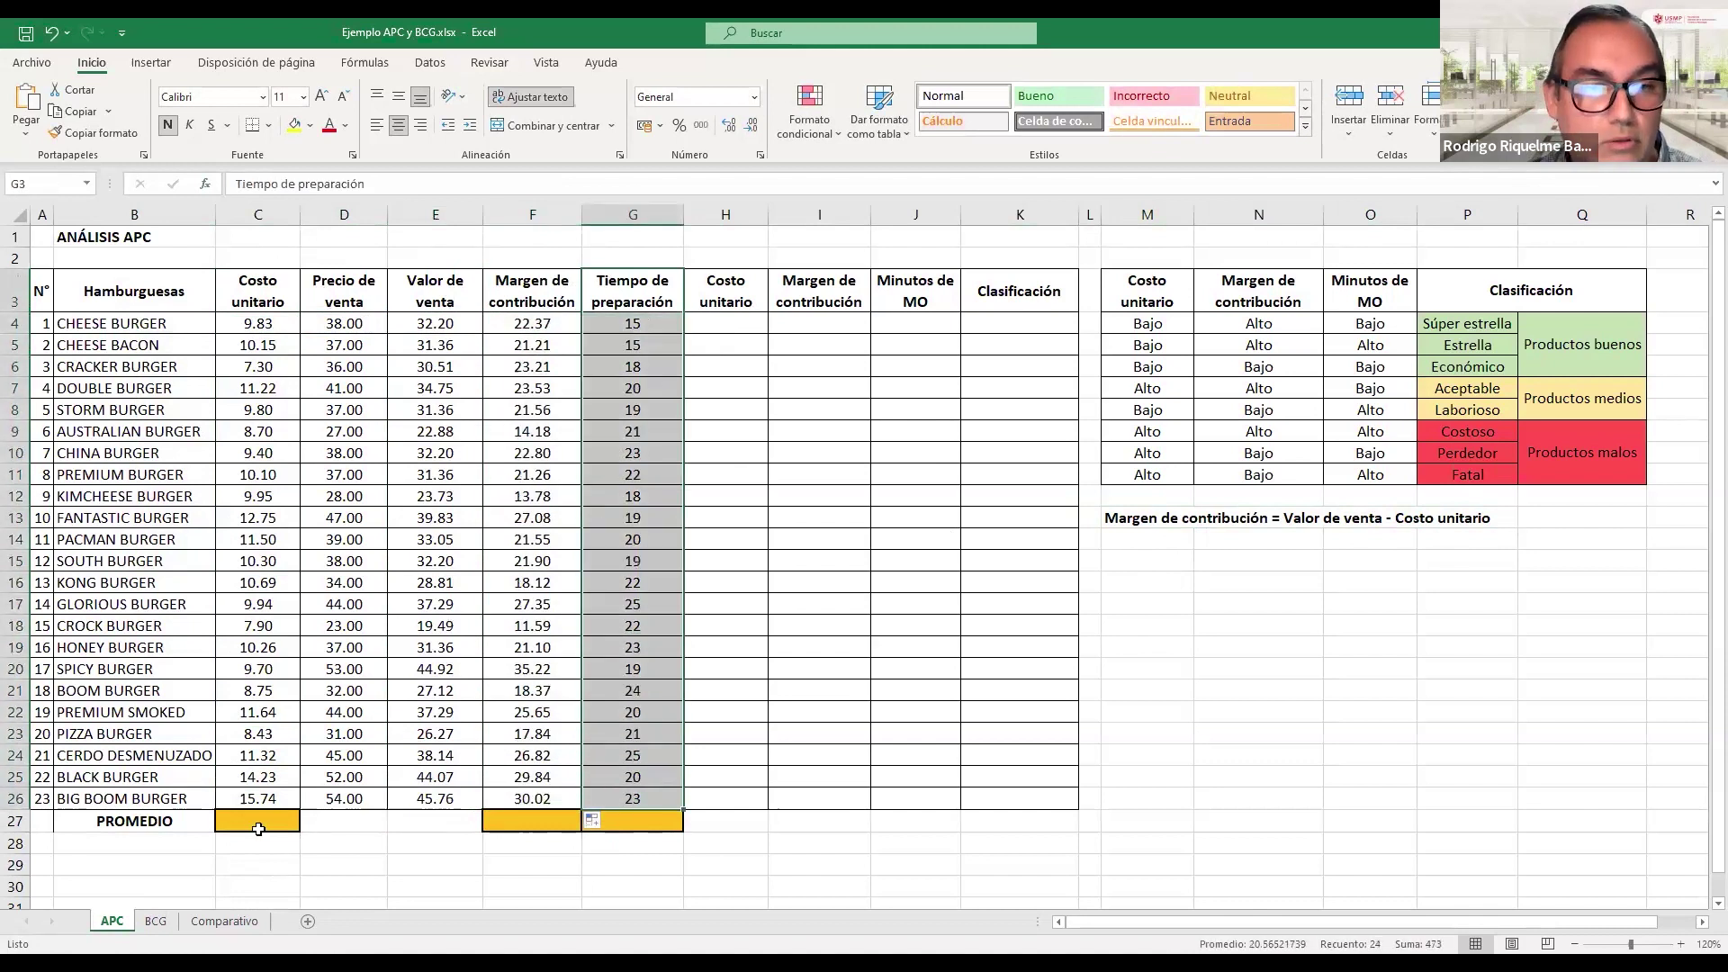
- Average the unit costs C4:C26 with the PROMEDIO function in C27
click(256, 822)
text(=)
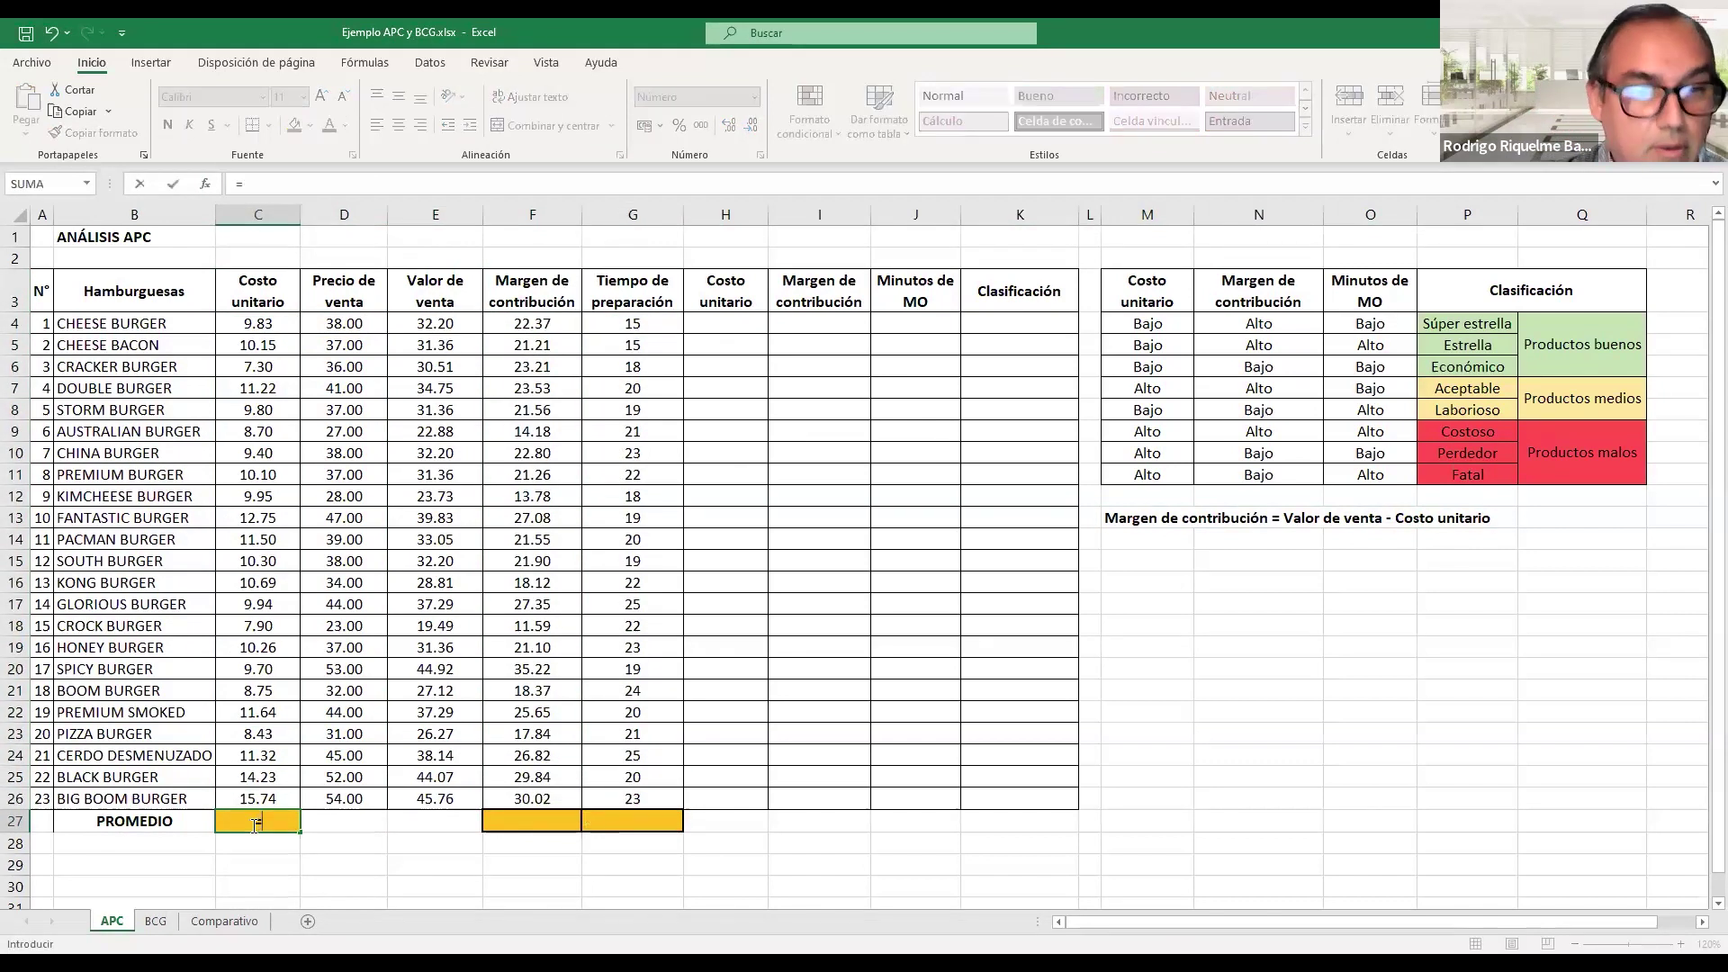
text(promedio()
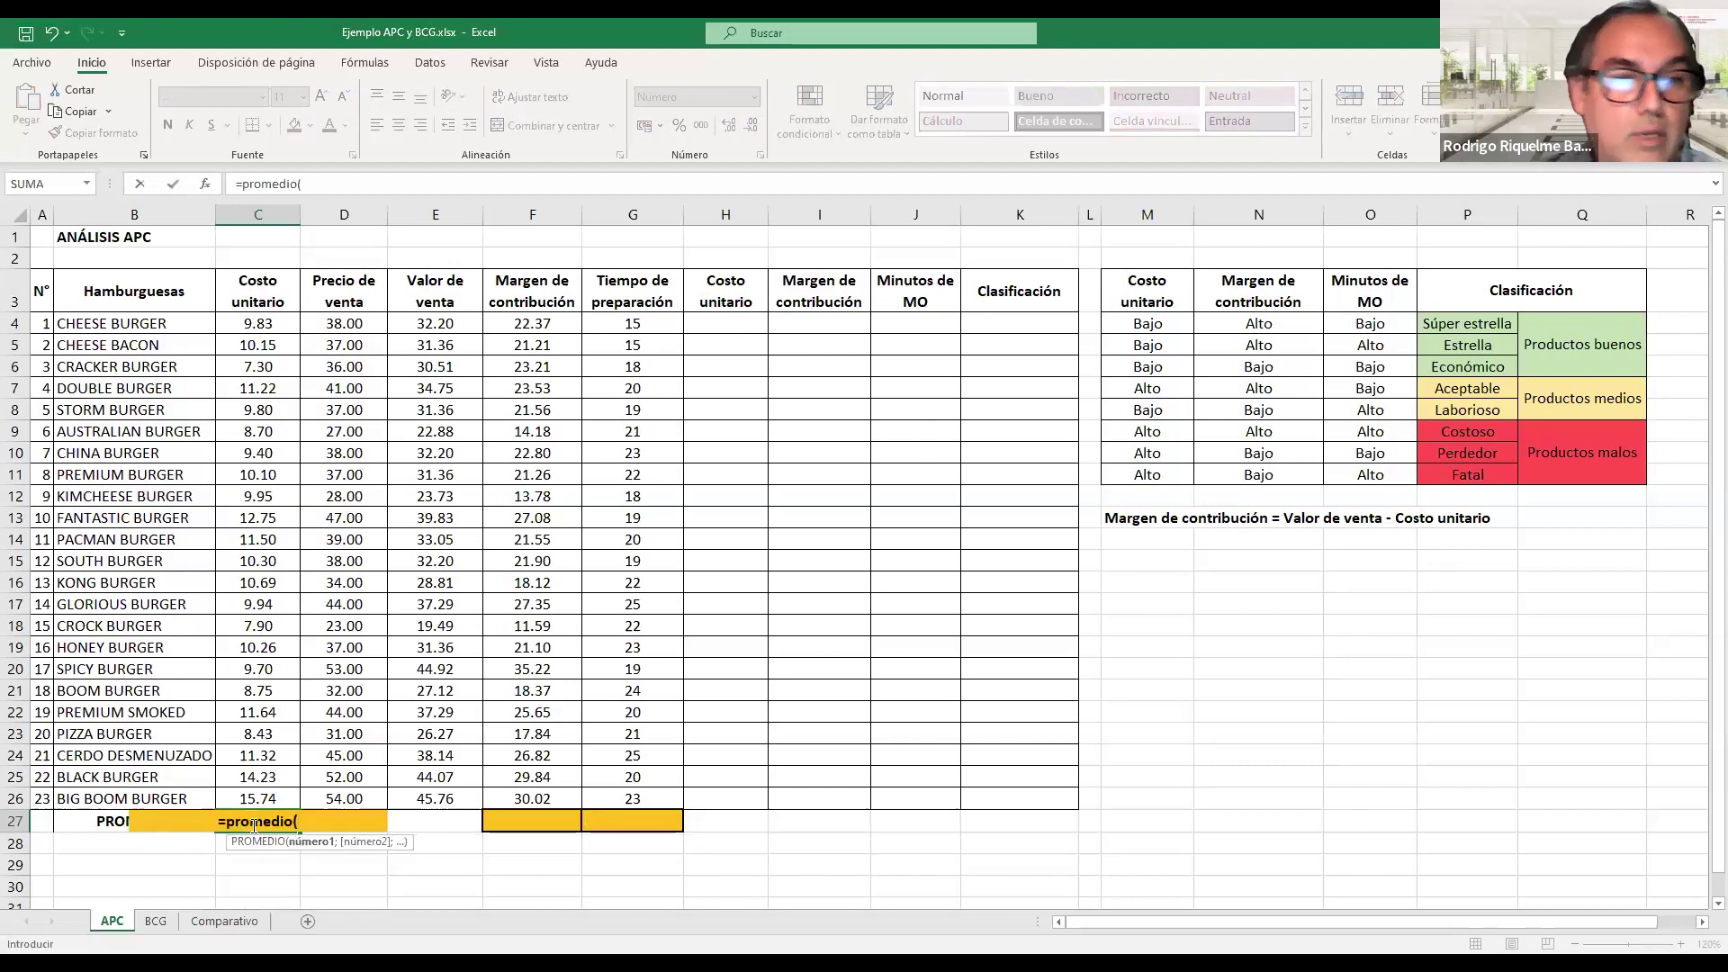
click(282, 329)
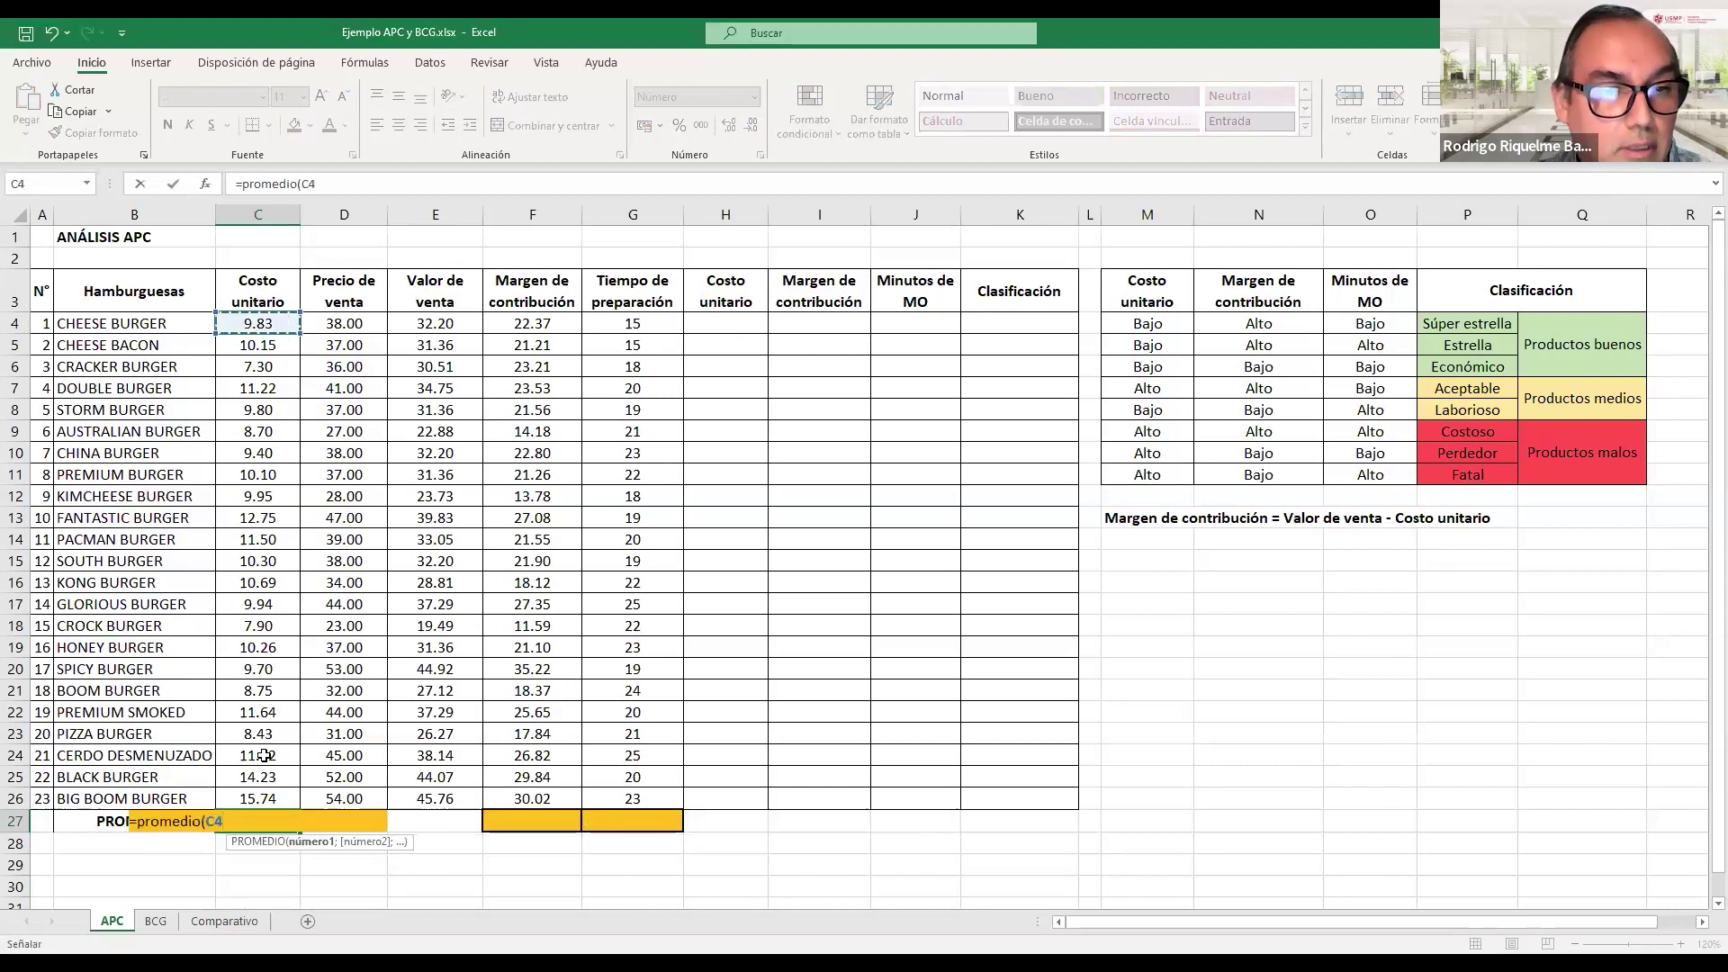
shift+click(259, 799)
text())
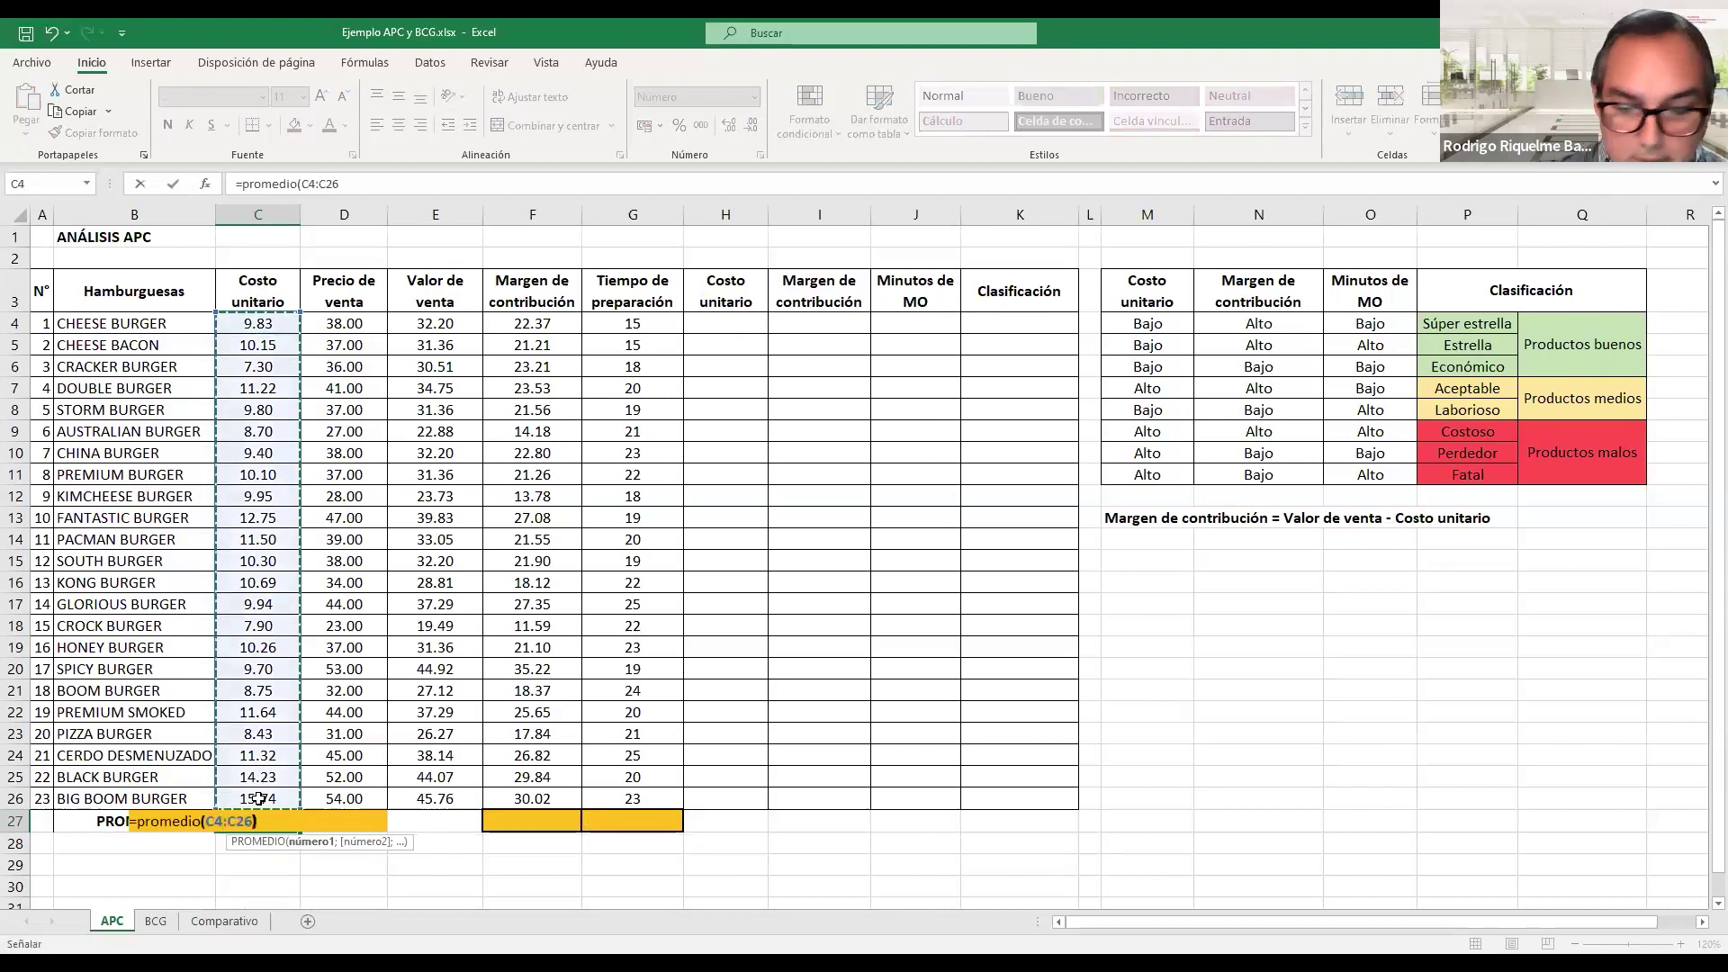
key(Tab)
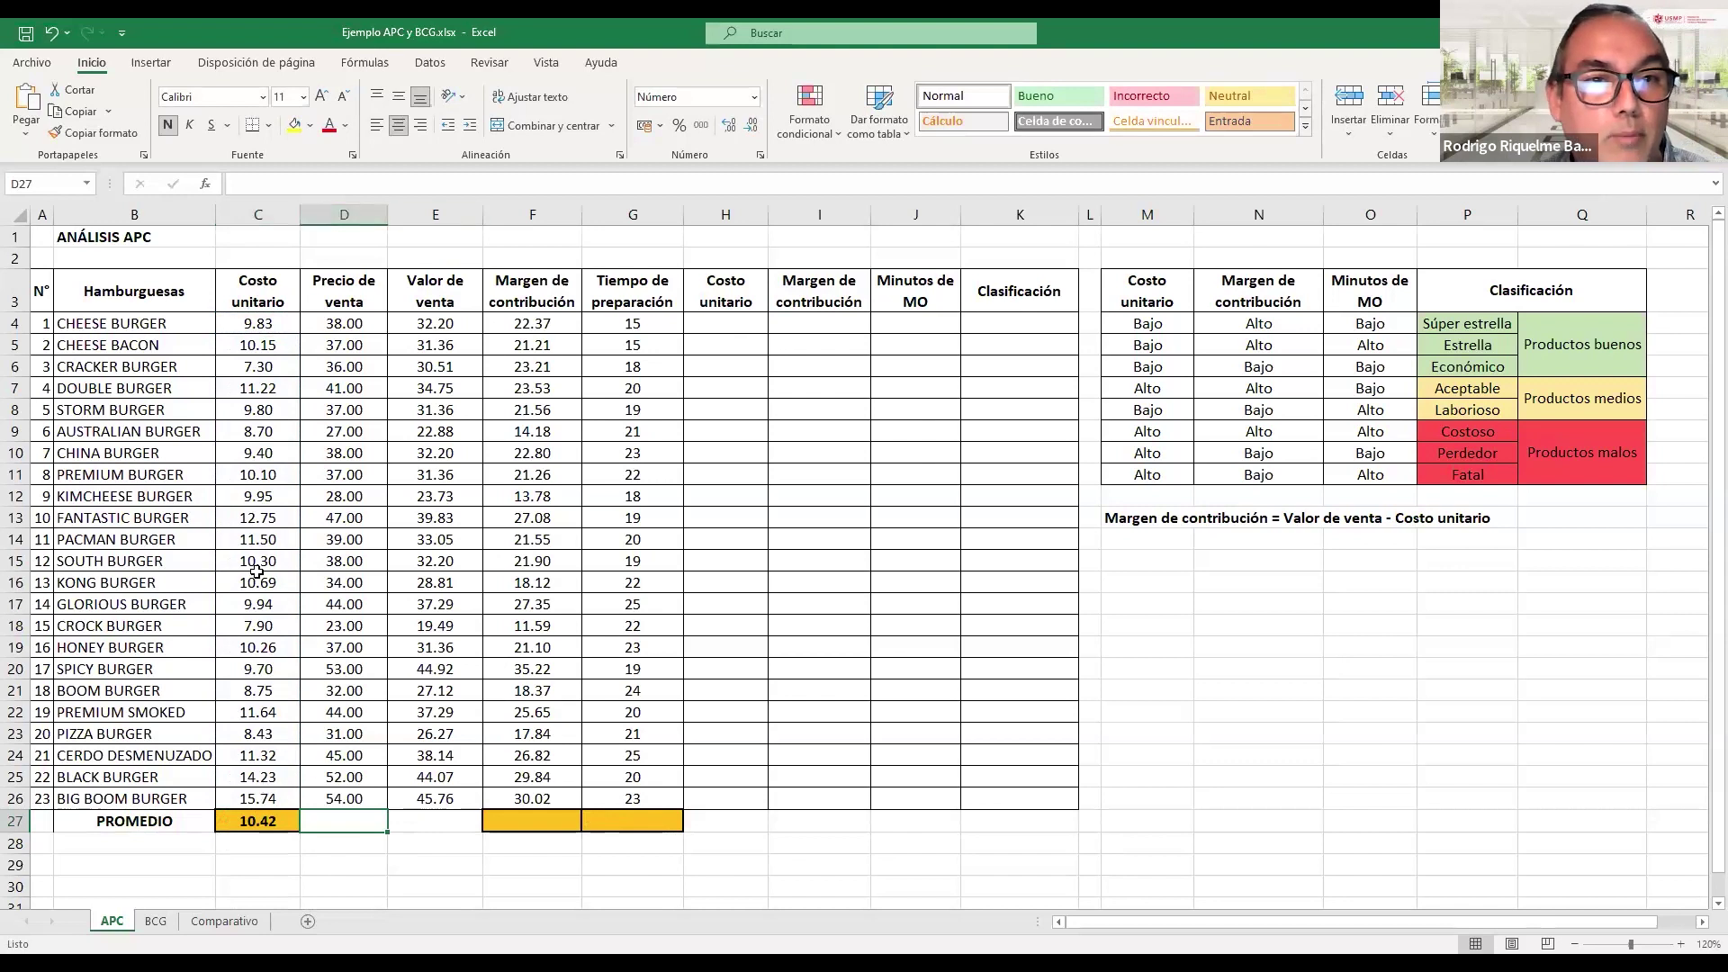
- Average the contribution margins F4:F26 with the PROMEDIO function in F27
click(525, 818)
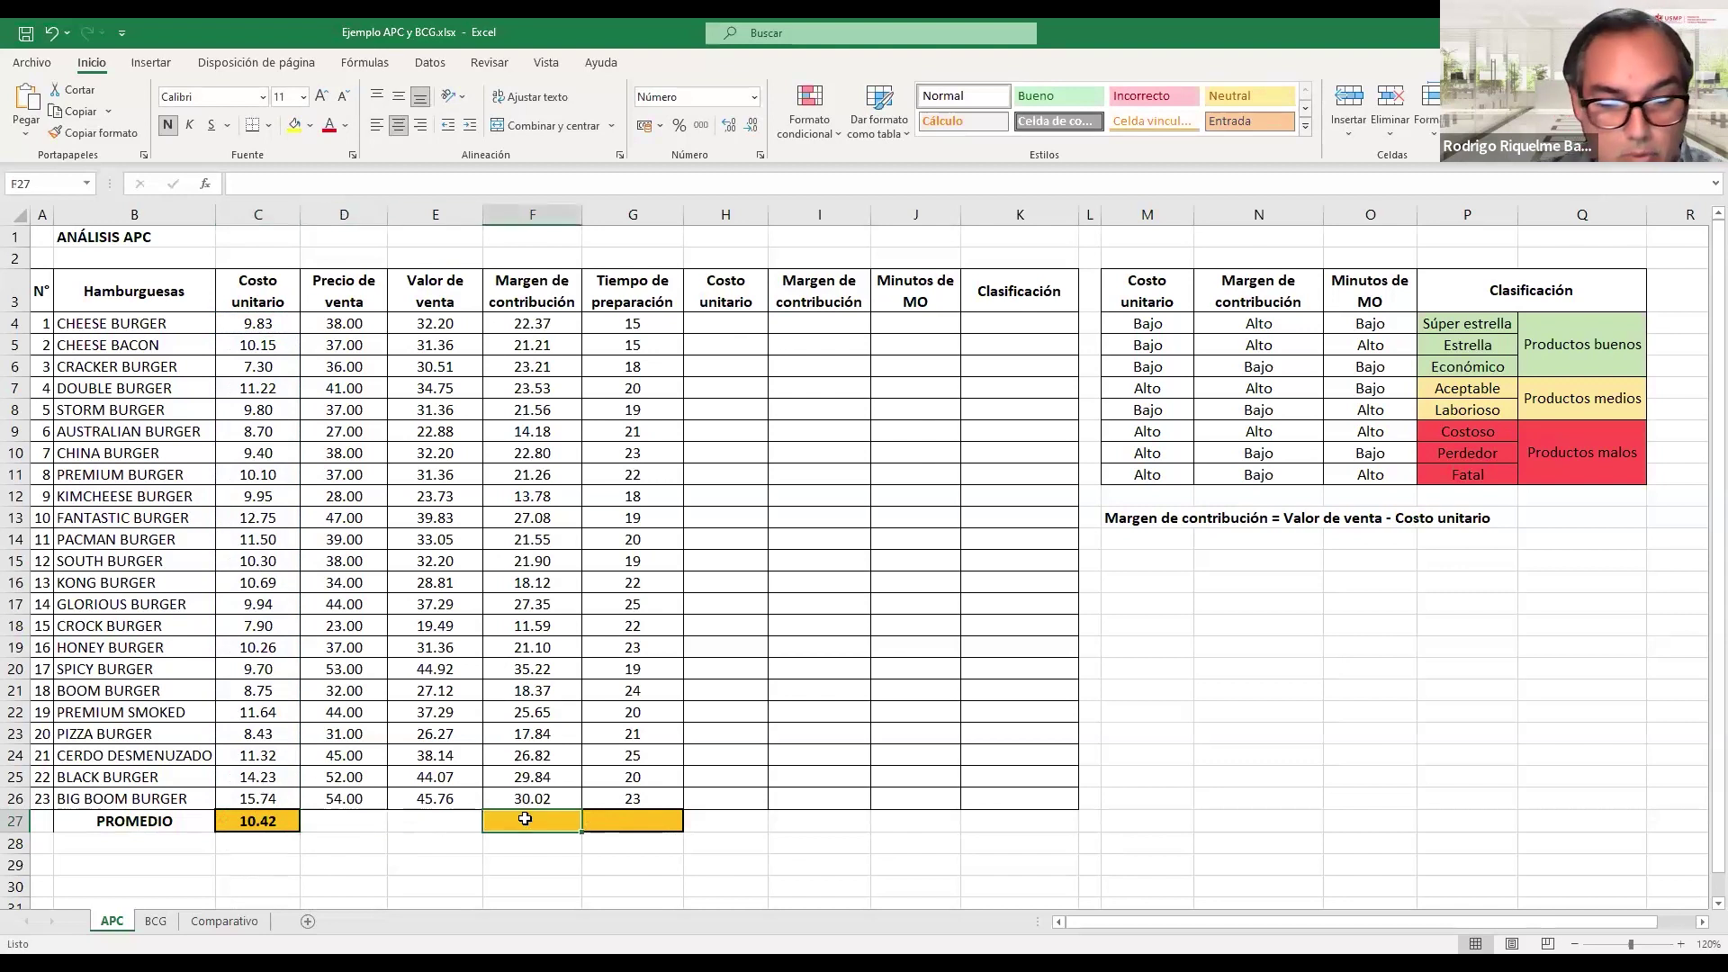
text(=)
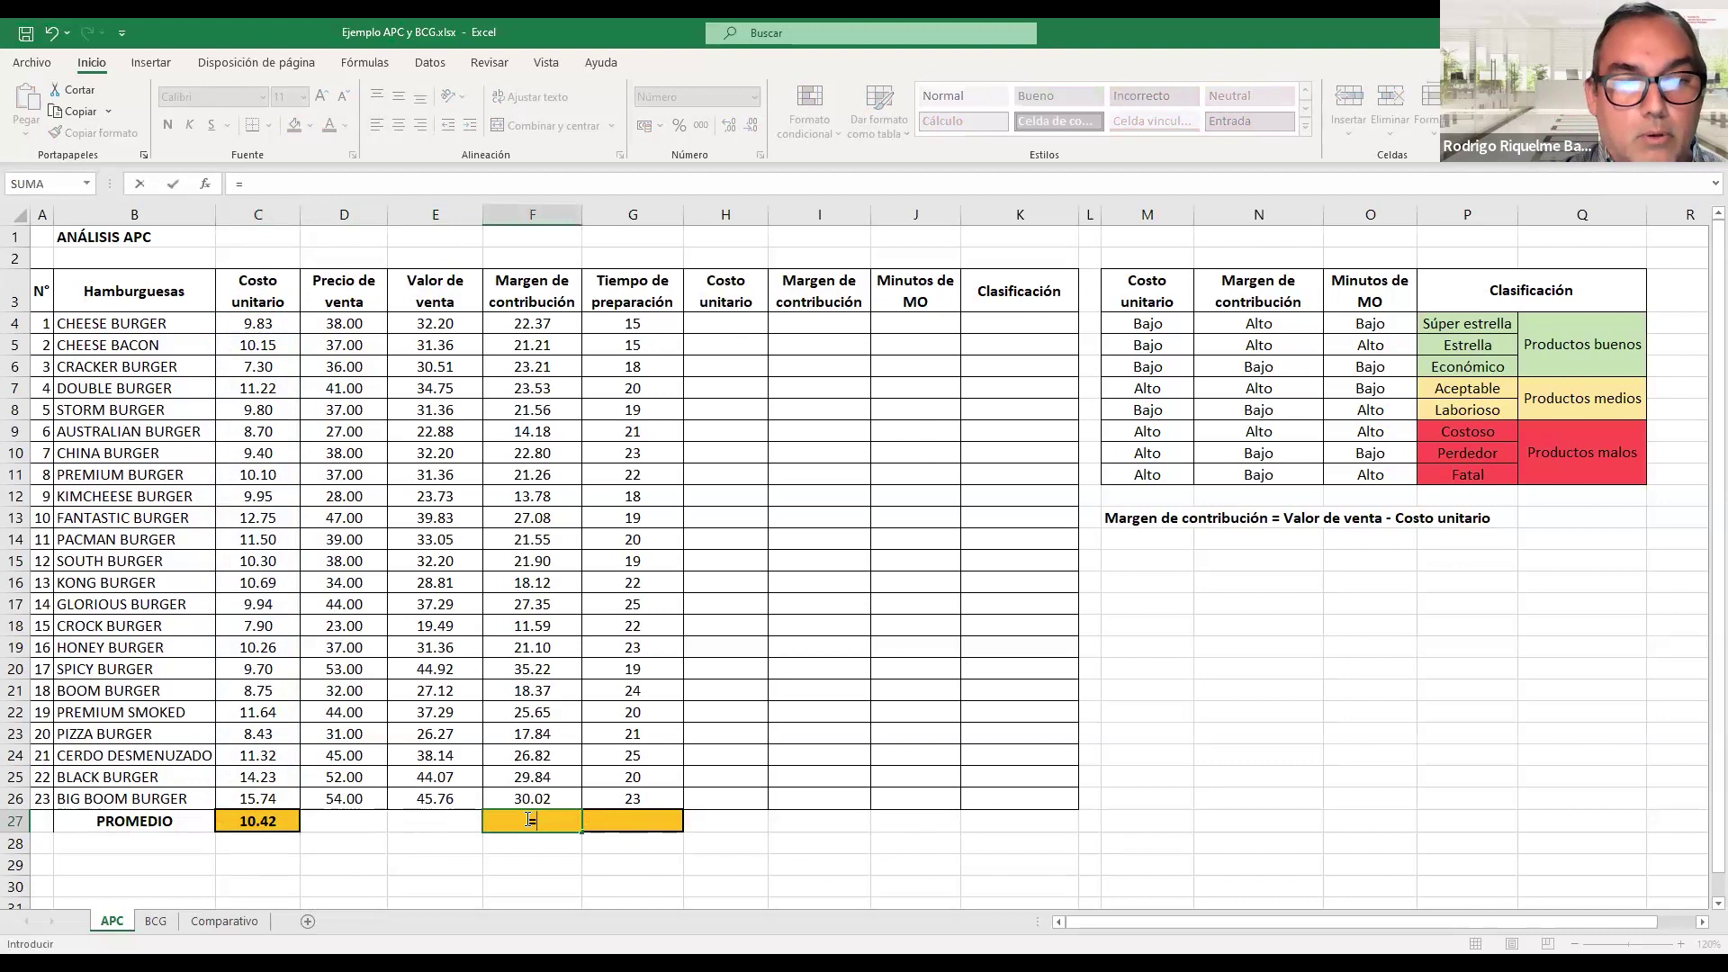
text(promedio()
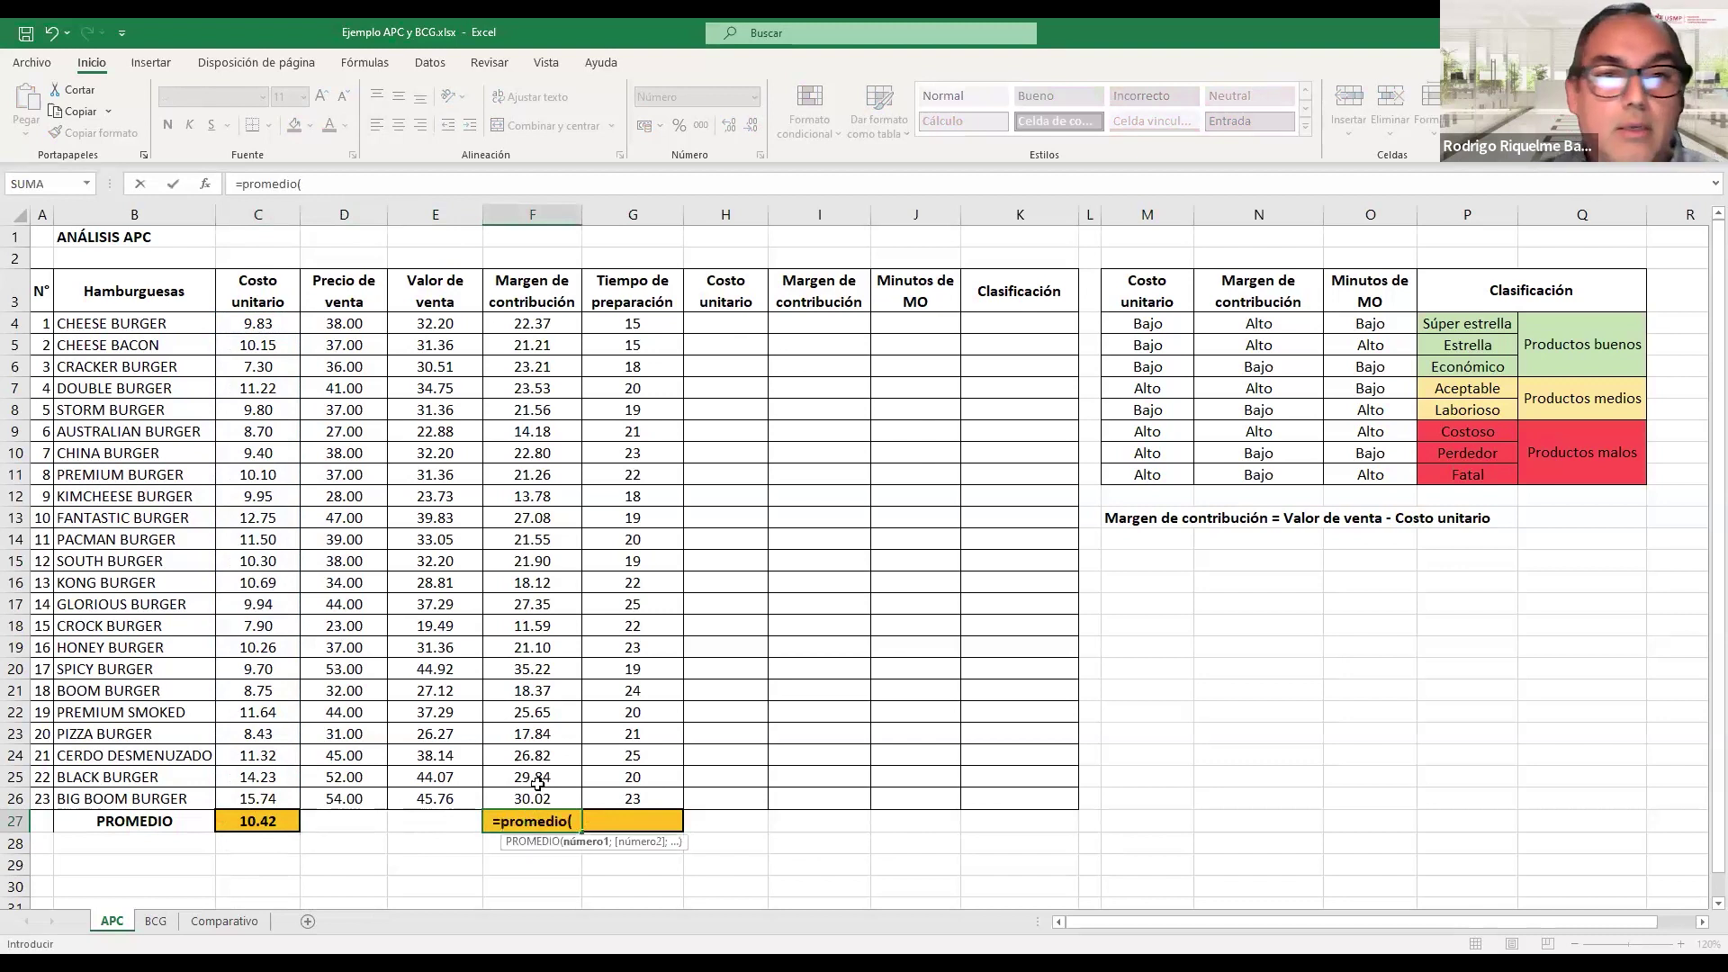
click(513, 326)
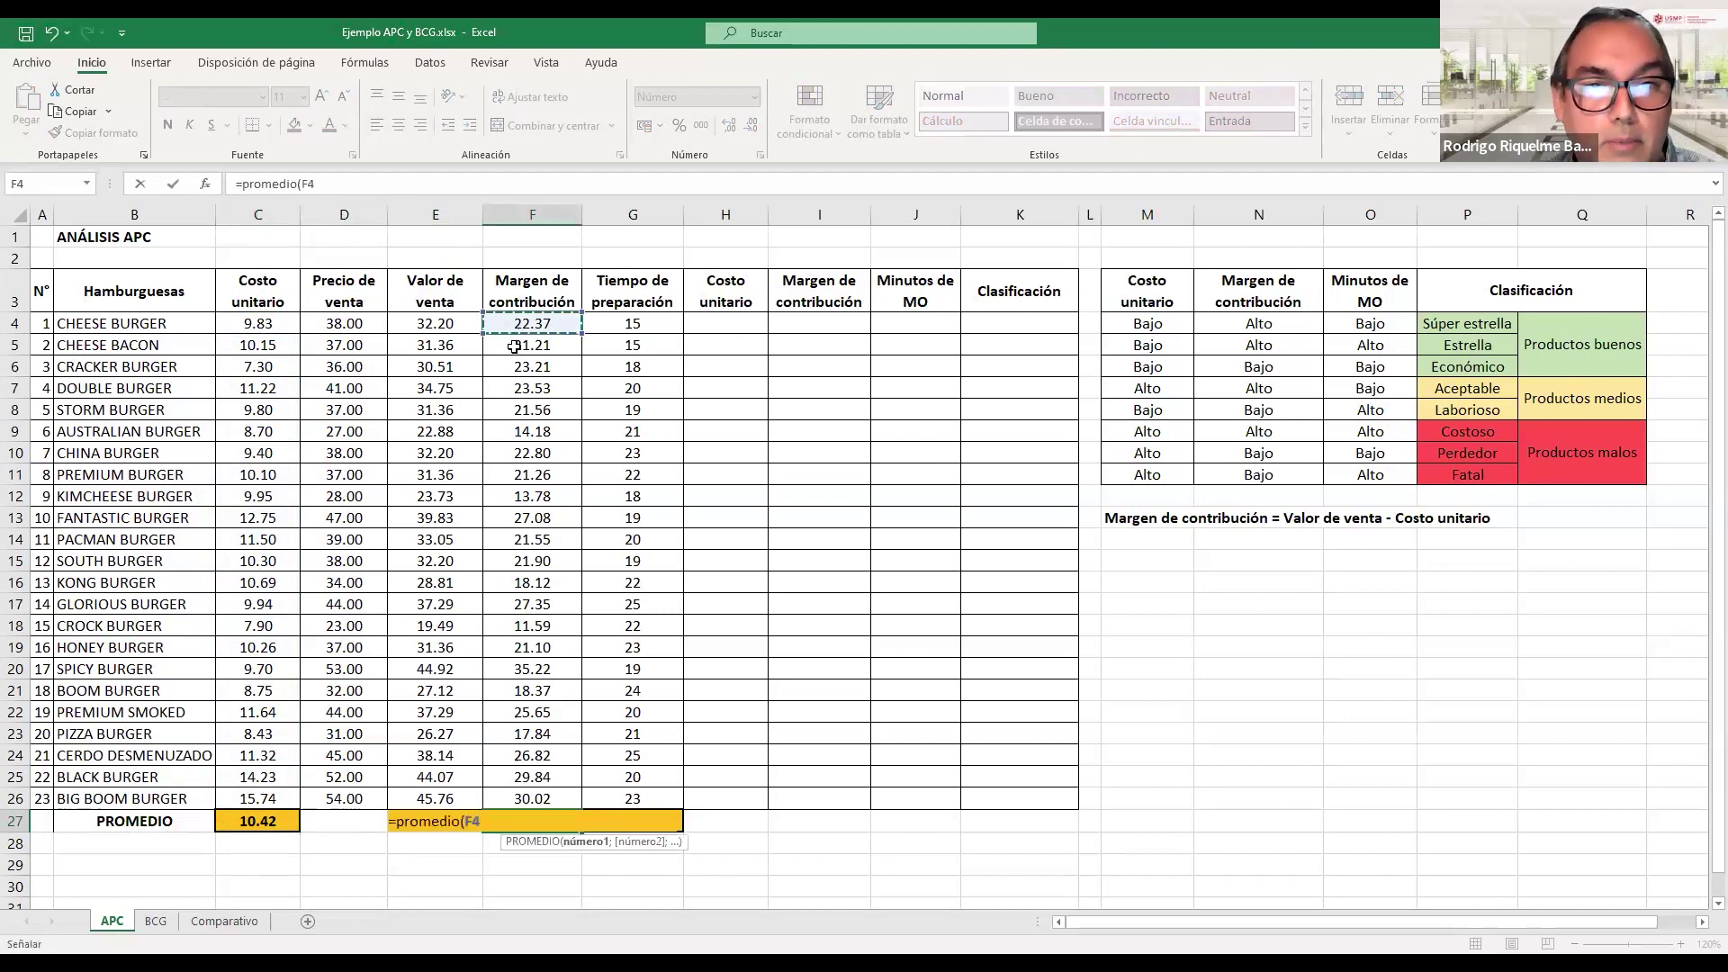
shift+click(543, 804)
text())
key(Return)
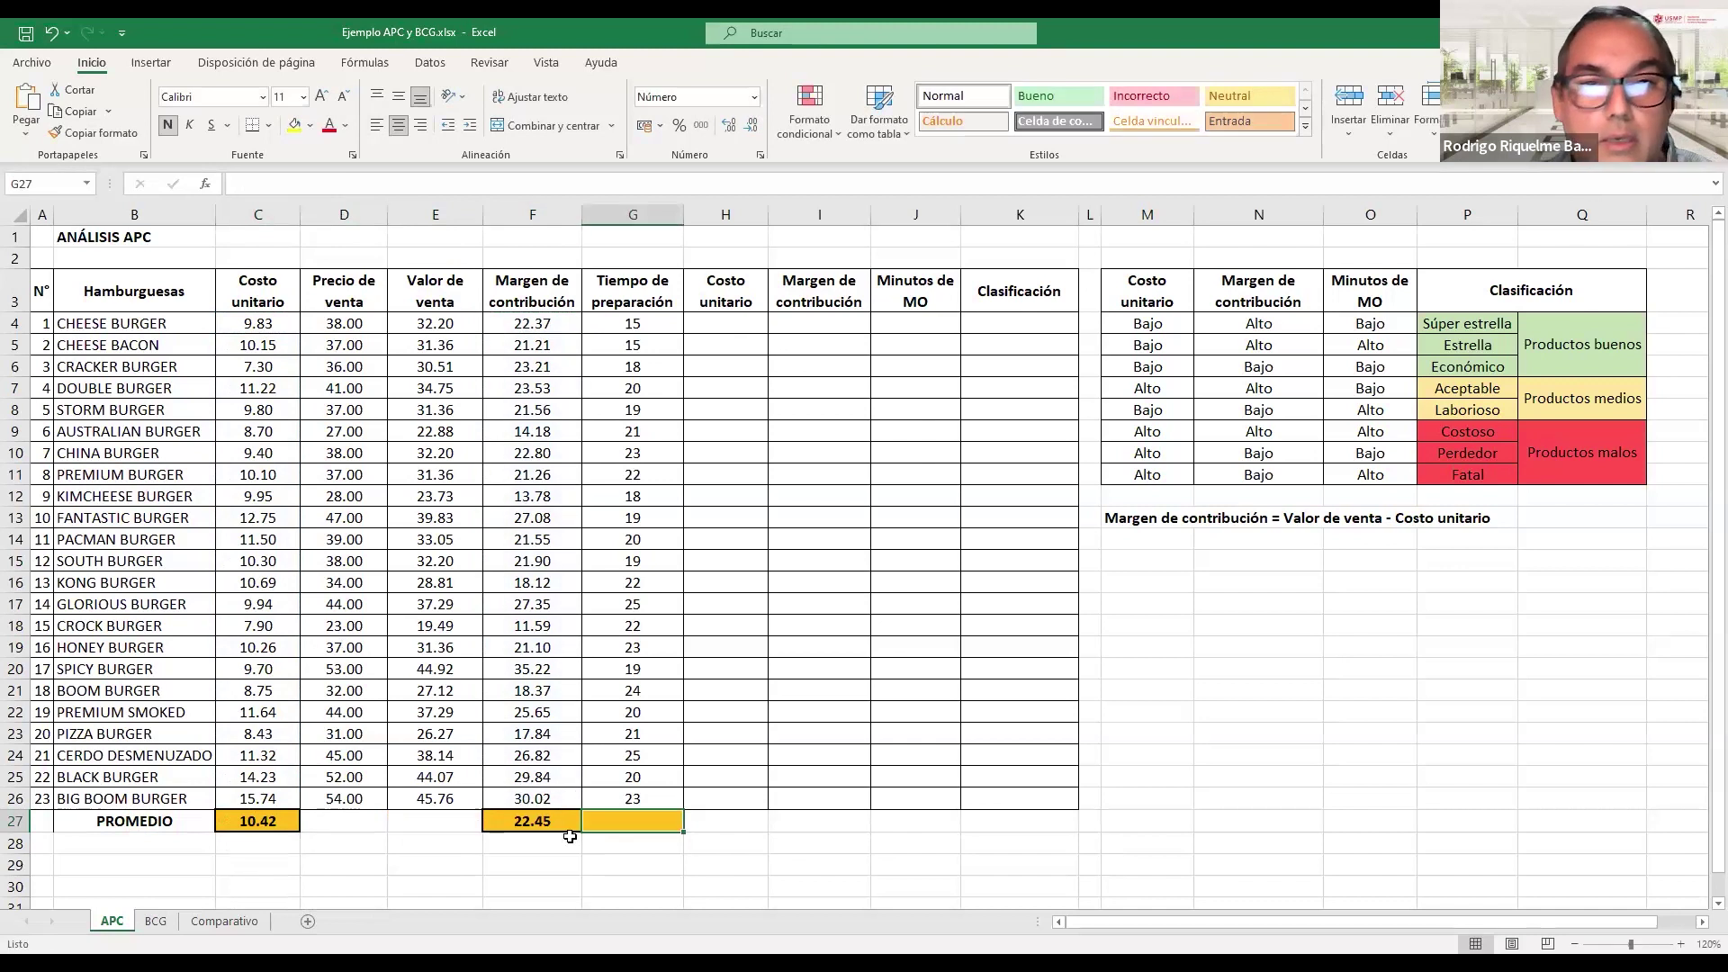
- Extend the average formula from F27 to G27 for the Tiempo de preparación column
click(553, 823)
drag(582, 834, 666, 833)
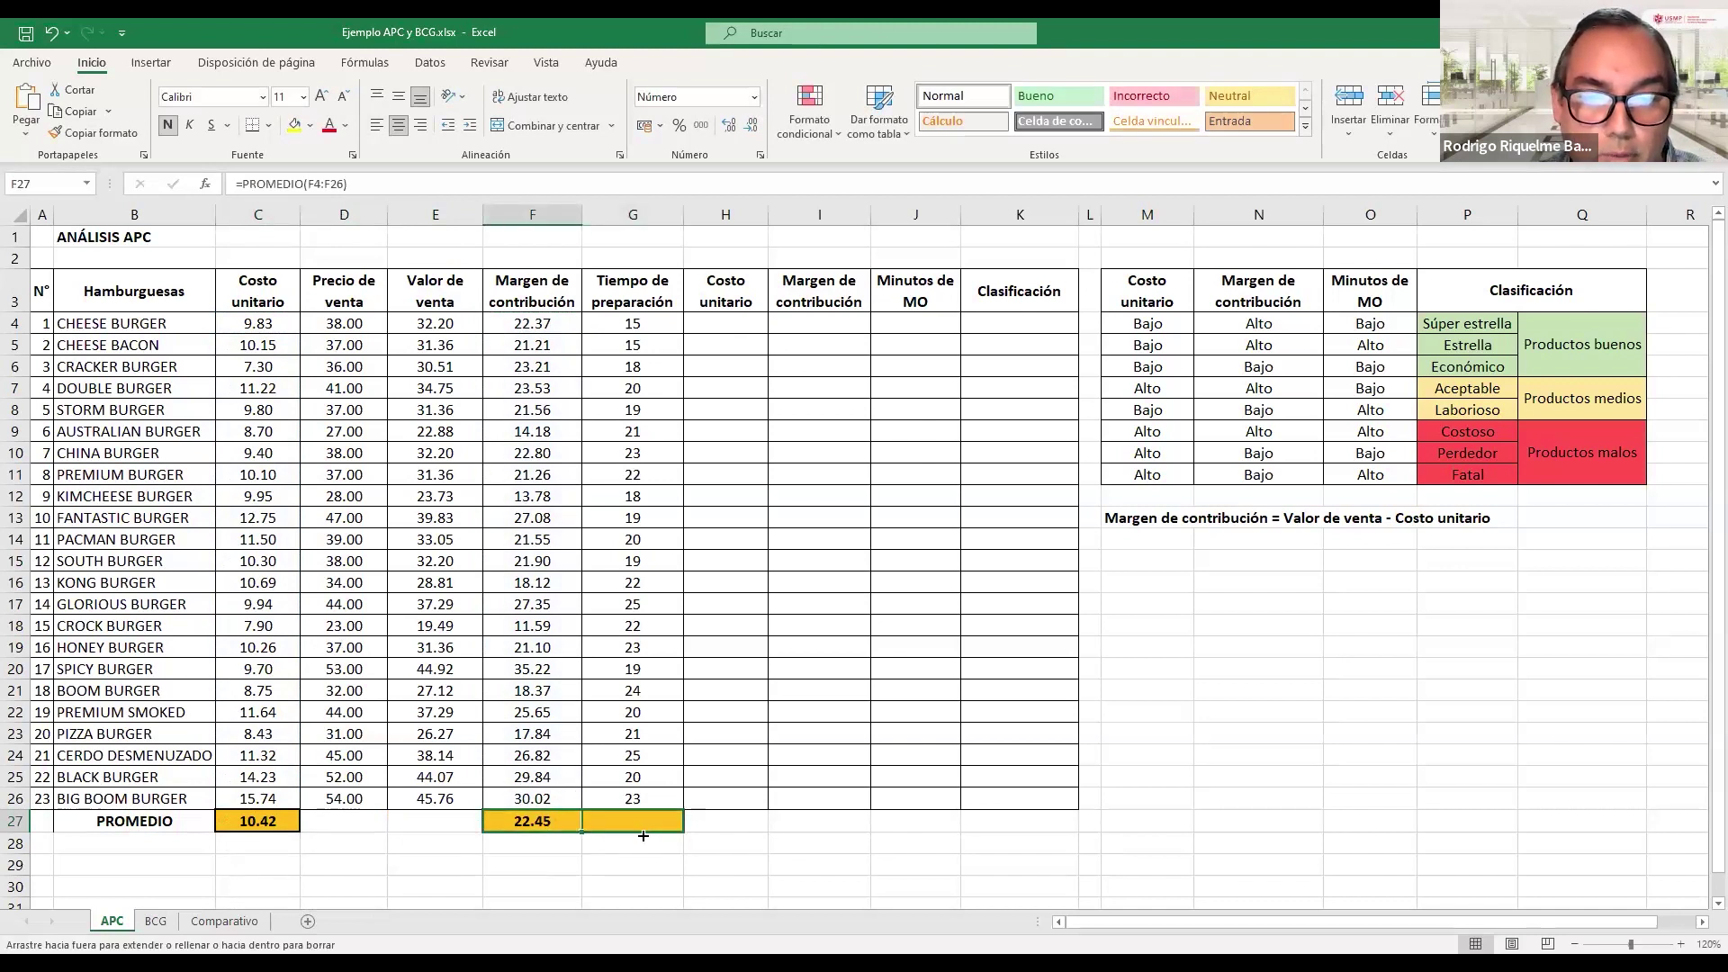
click(623, 881)
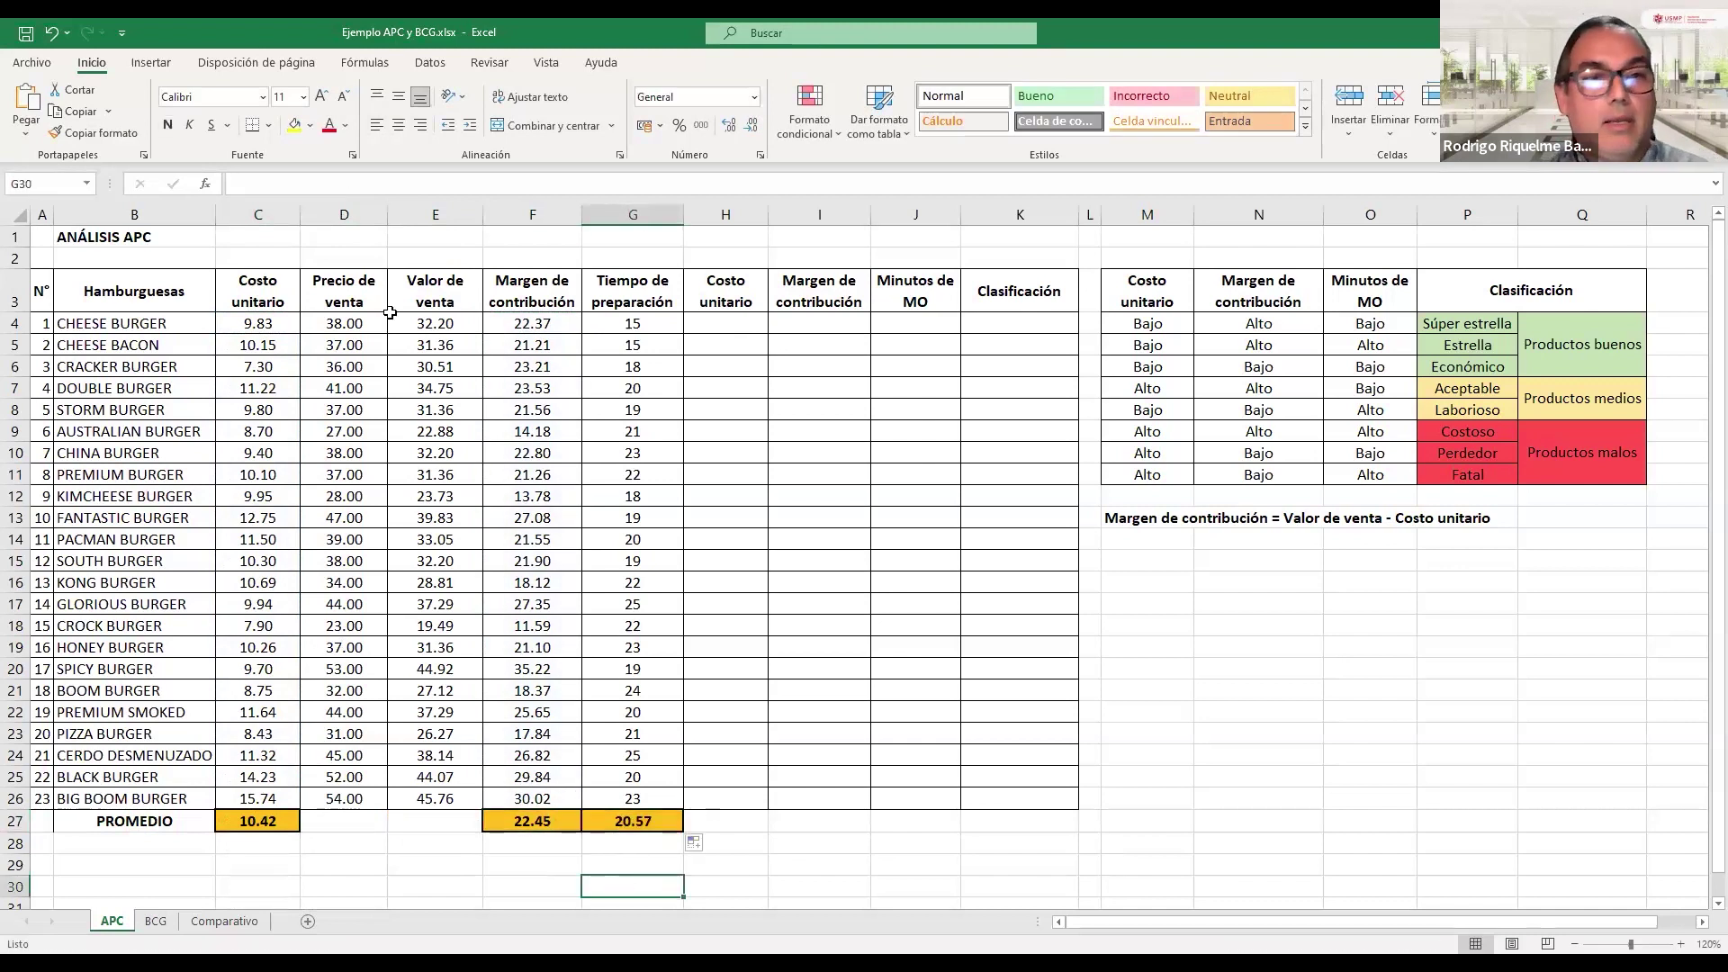
- Rate the first burger's unit cost in H4 with an SI formula returning "Alto" if C4>=$C$27, otherwise "Bajo"
click(745, 322)
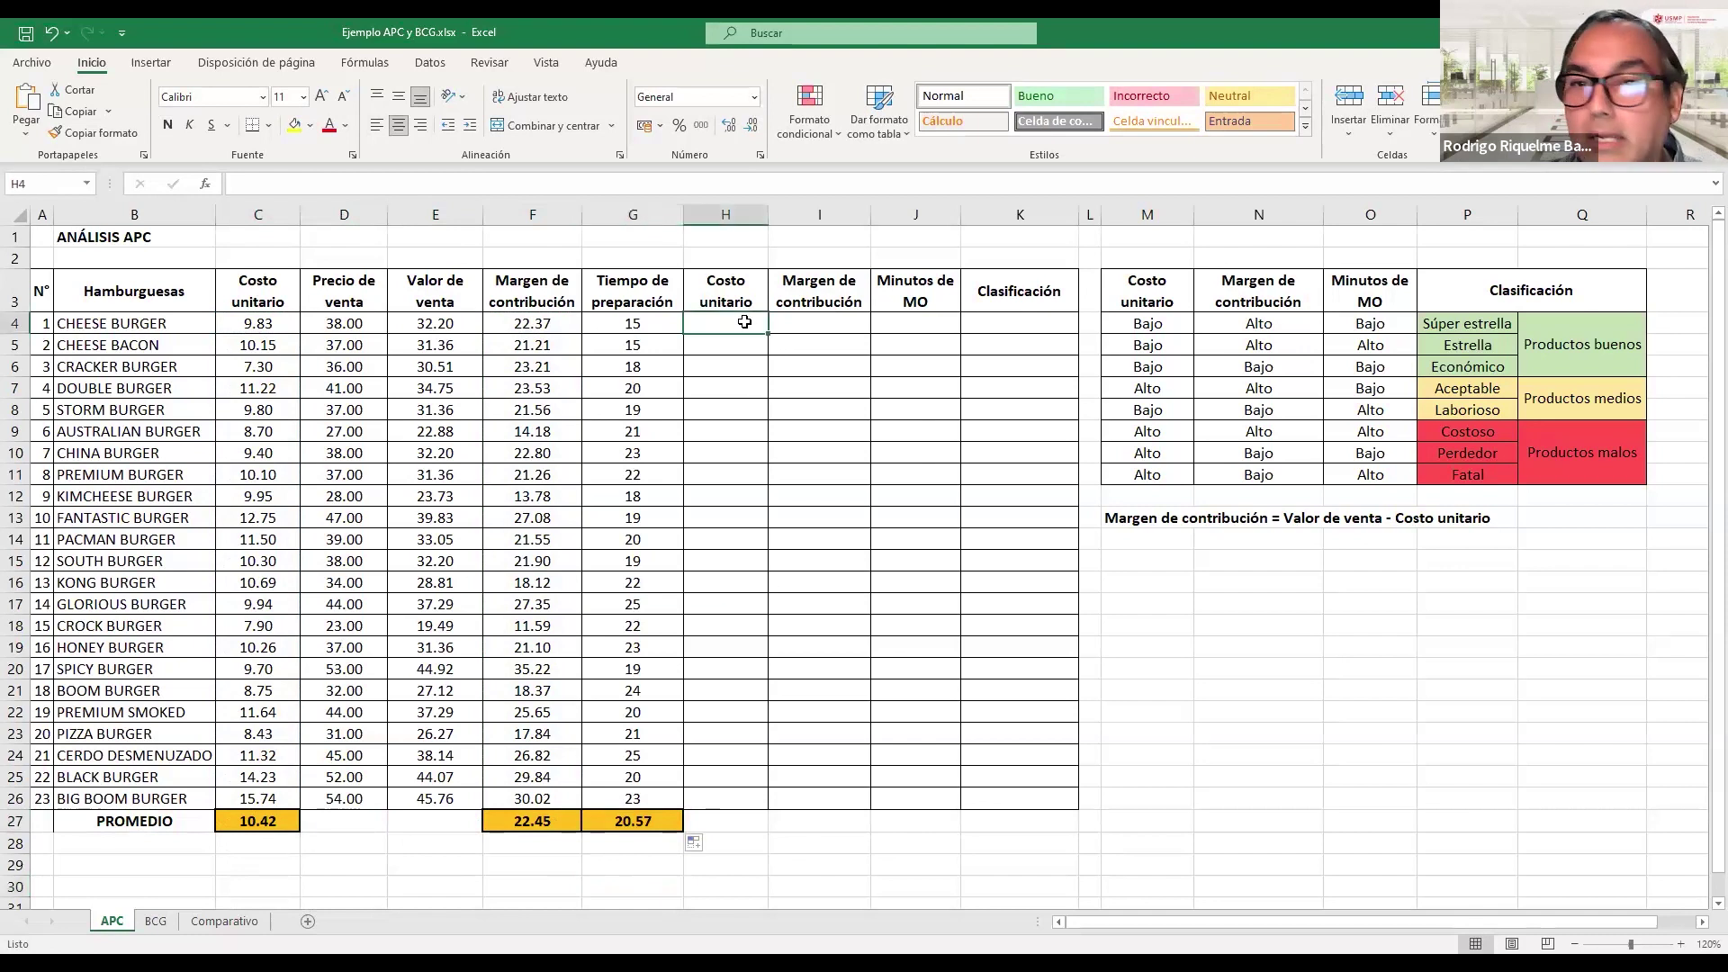
text(=)
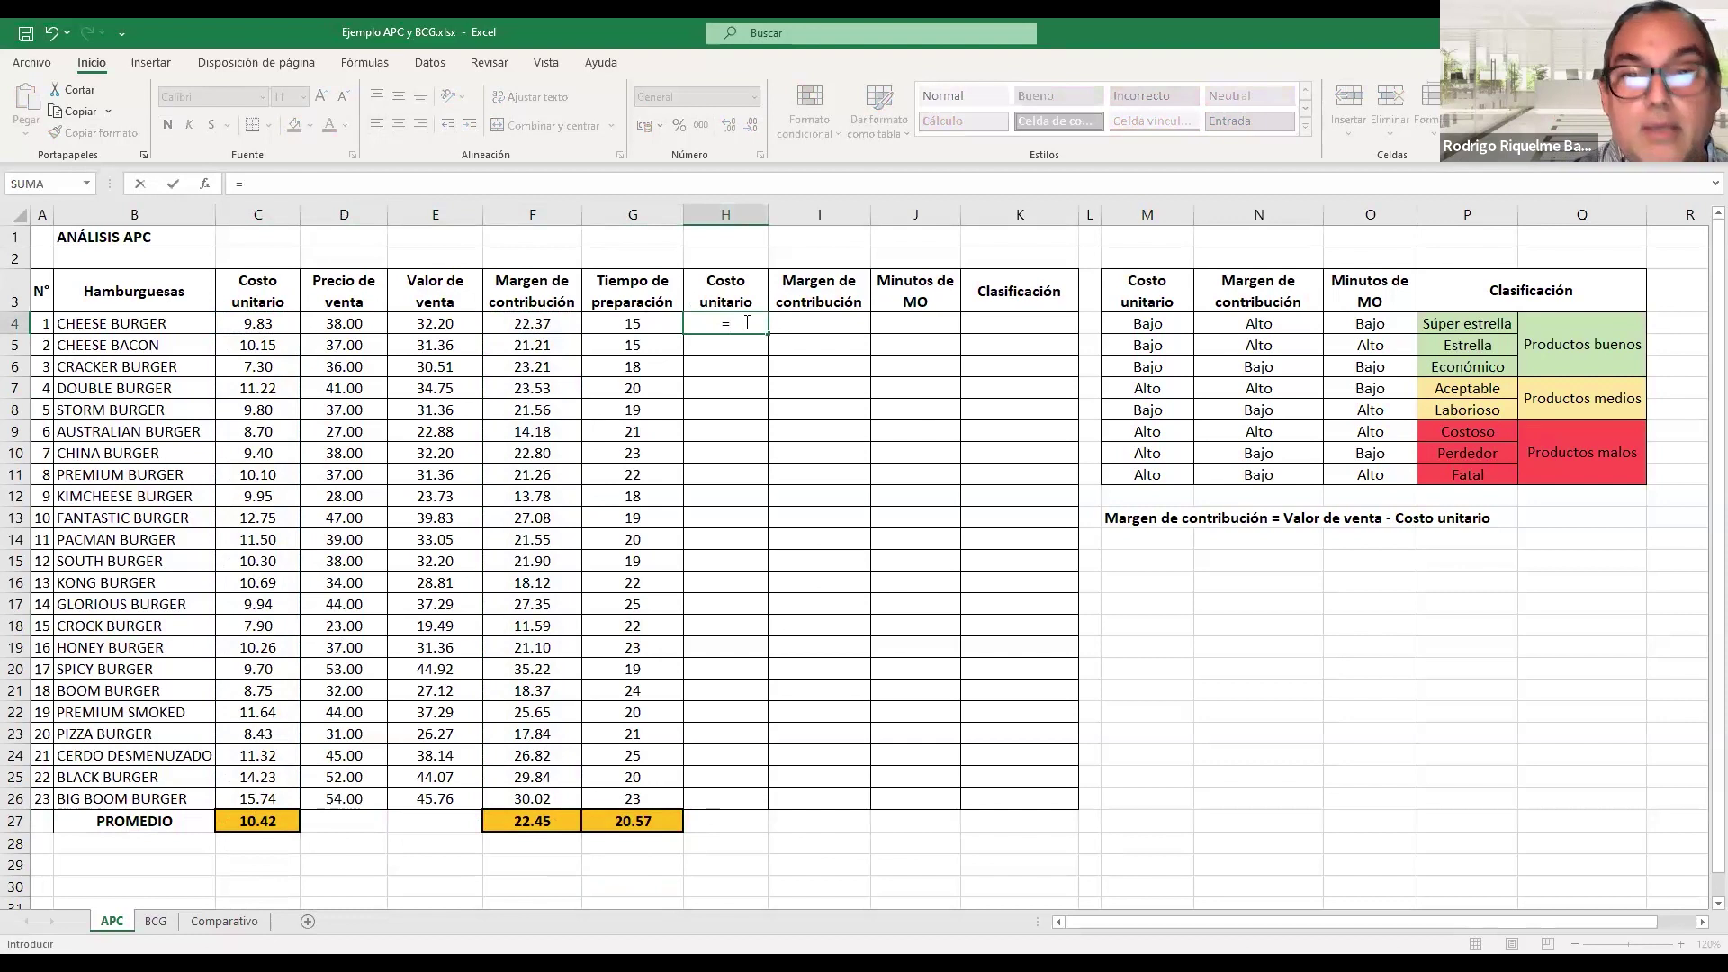
text(si()
click(257, 322)
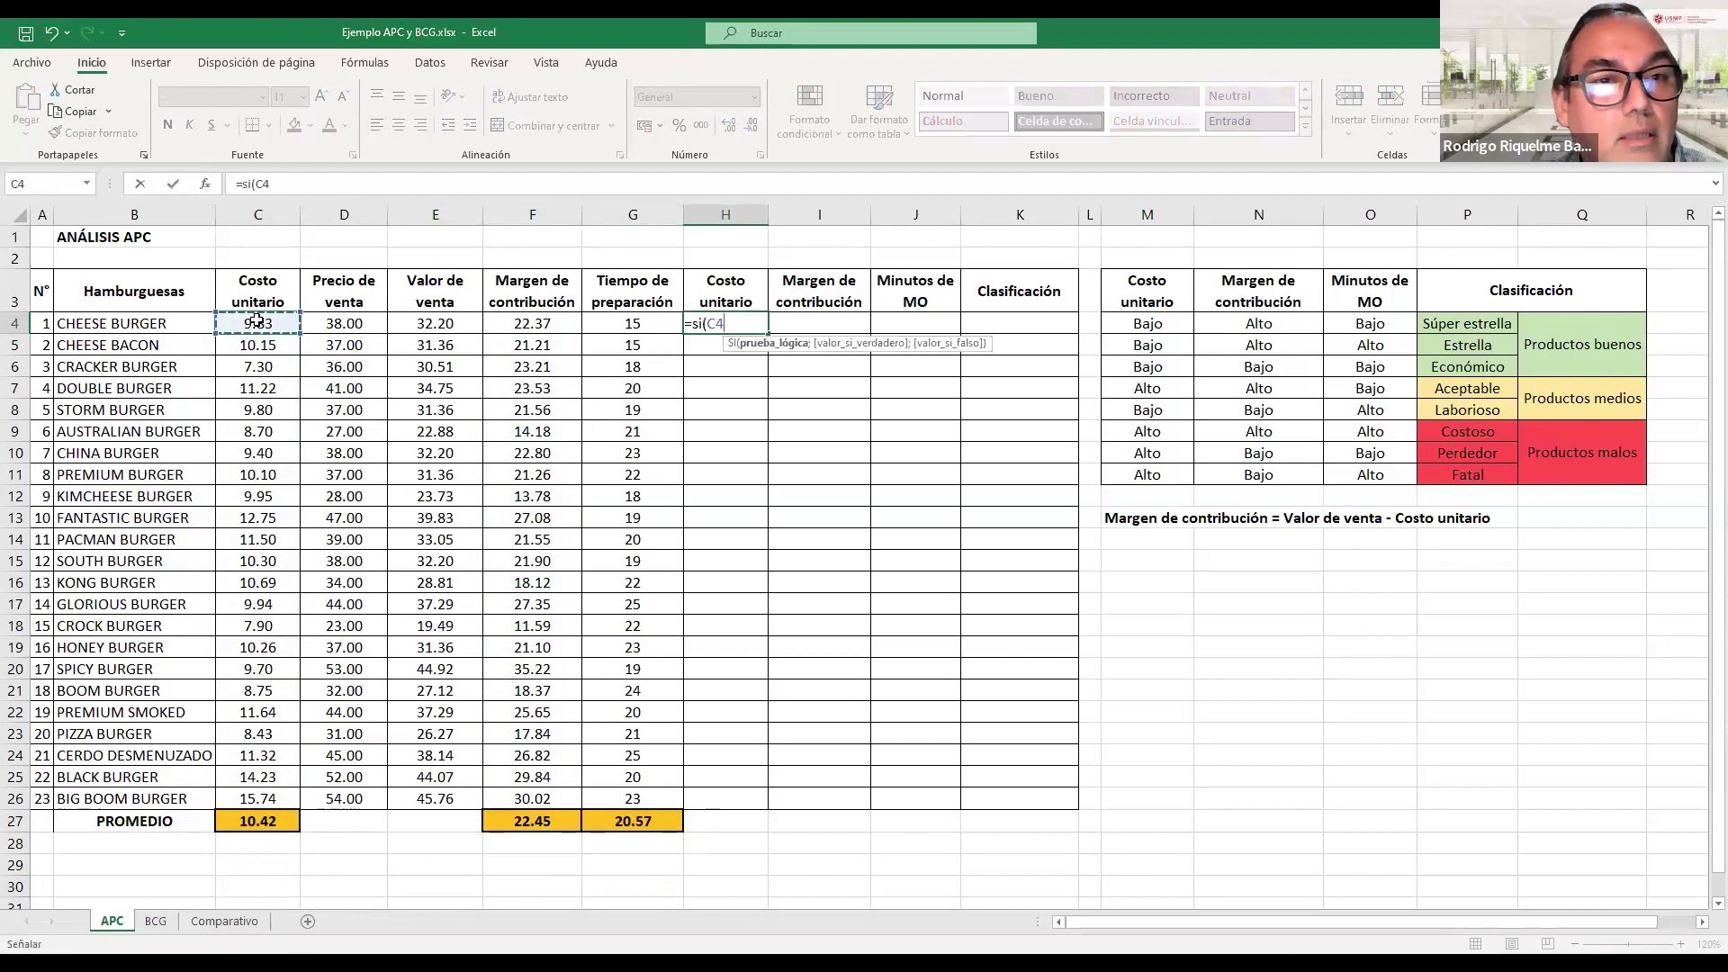
text(>=)
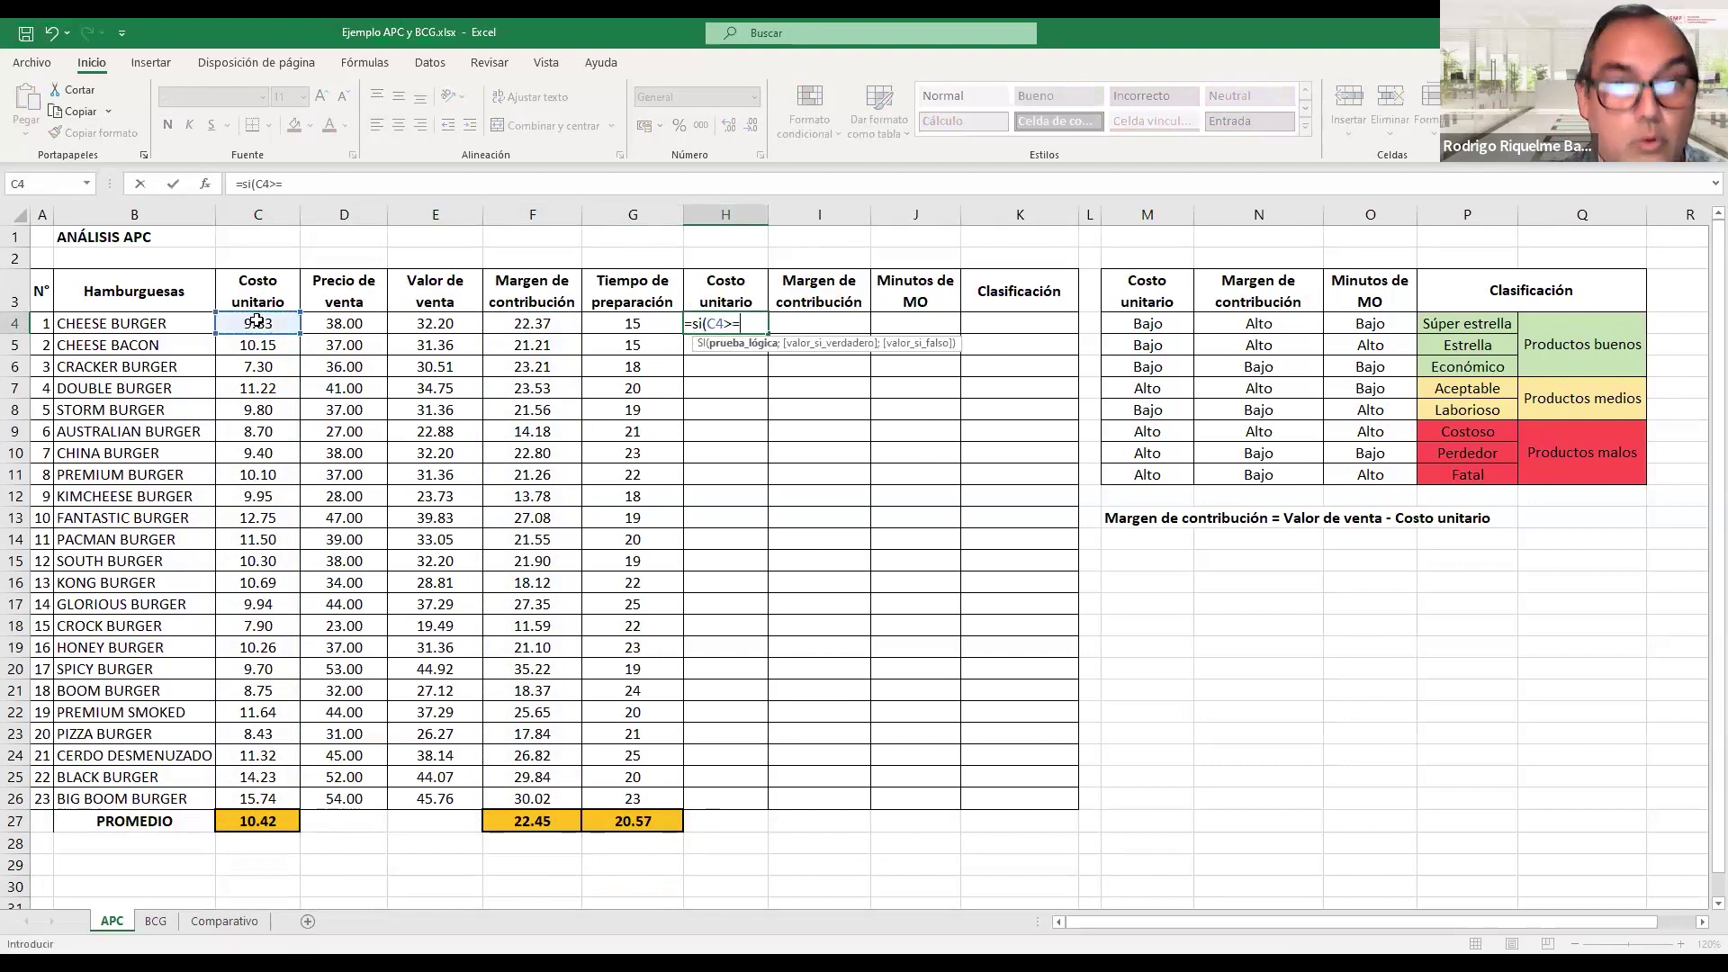
click(244, 817)
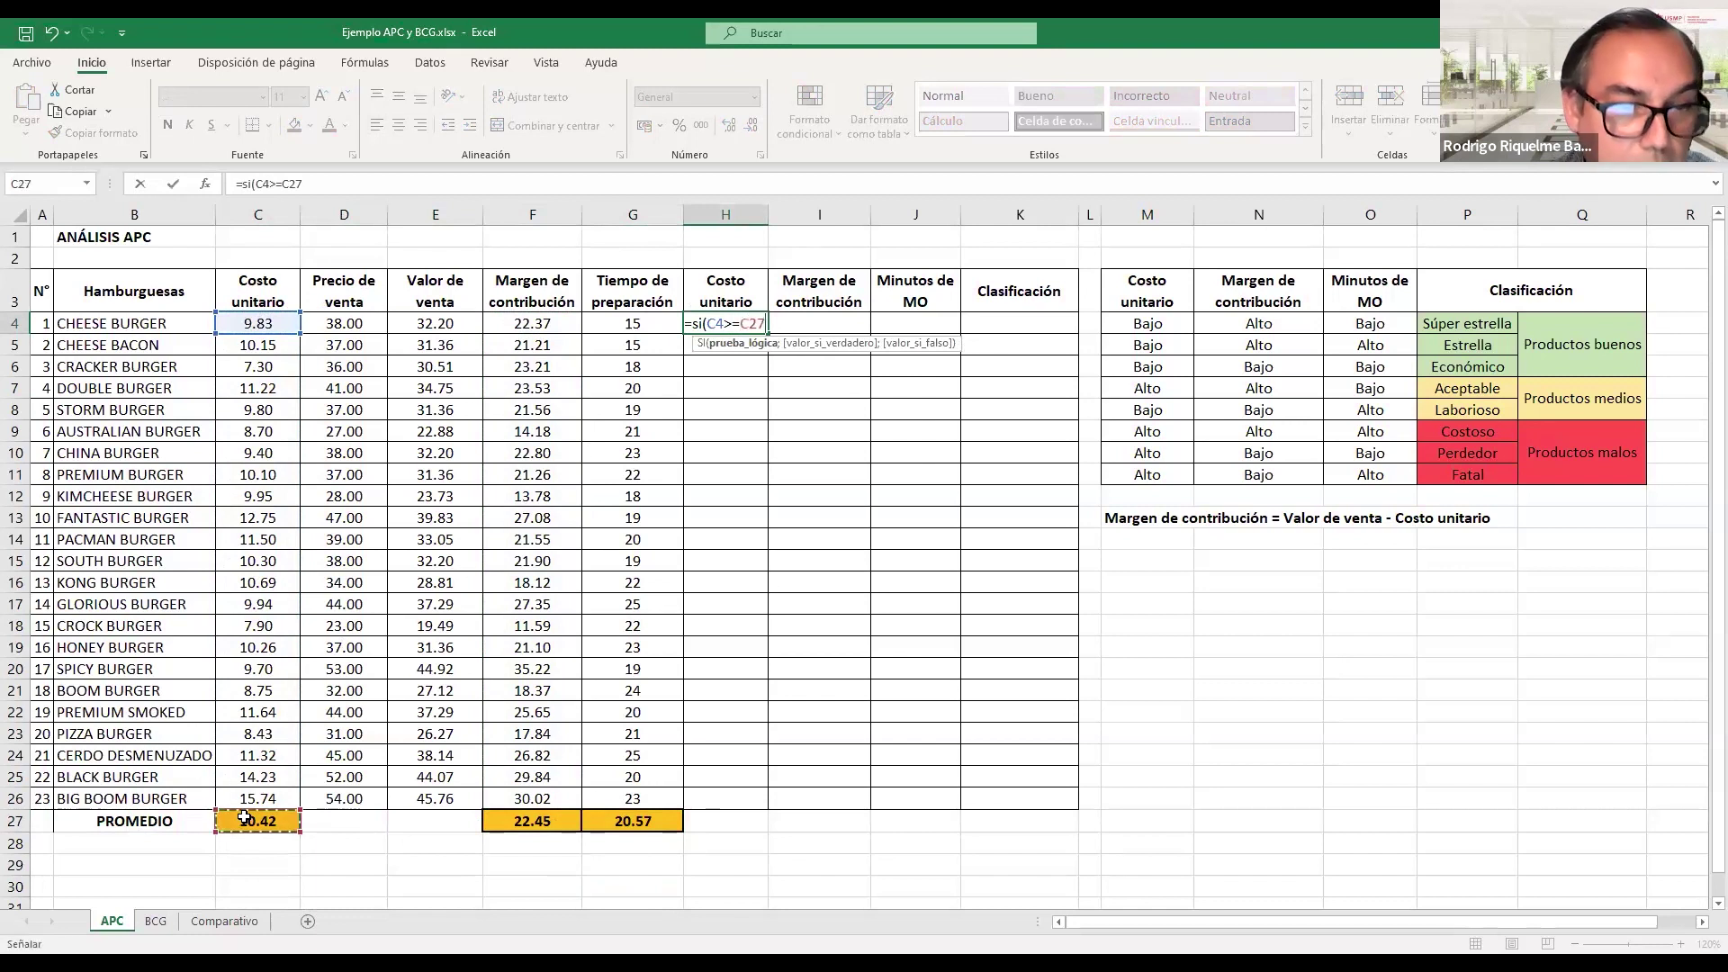
key(F4)
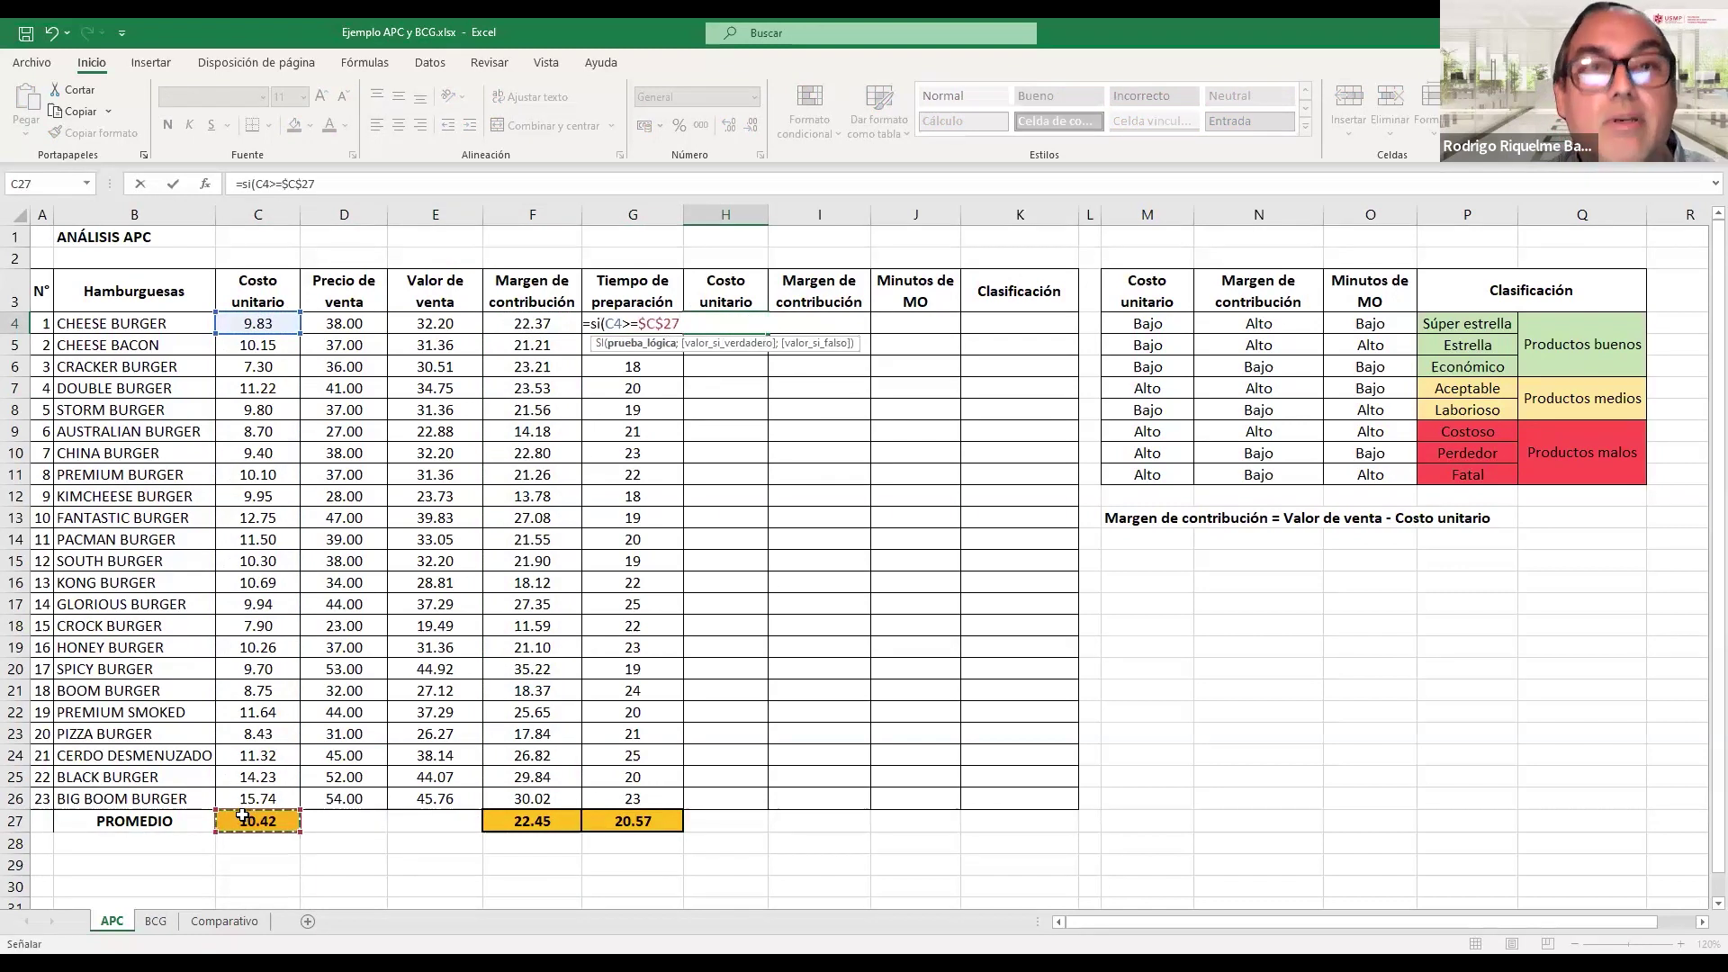
text(;"alto)
key(BackSpace)
key(BackSpace)
key(BackSpace)
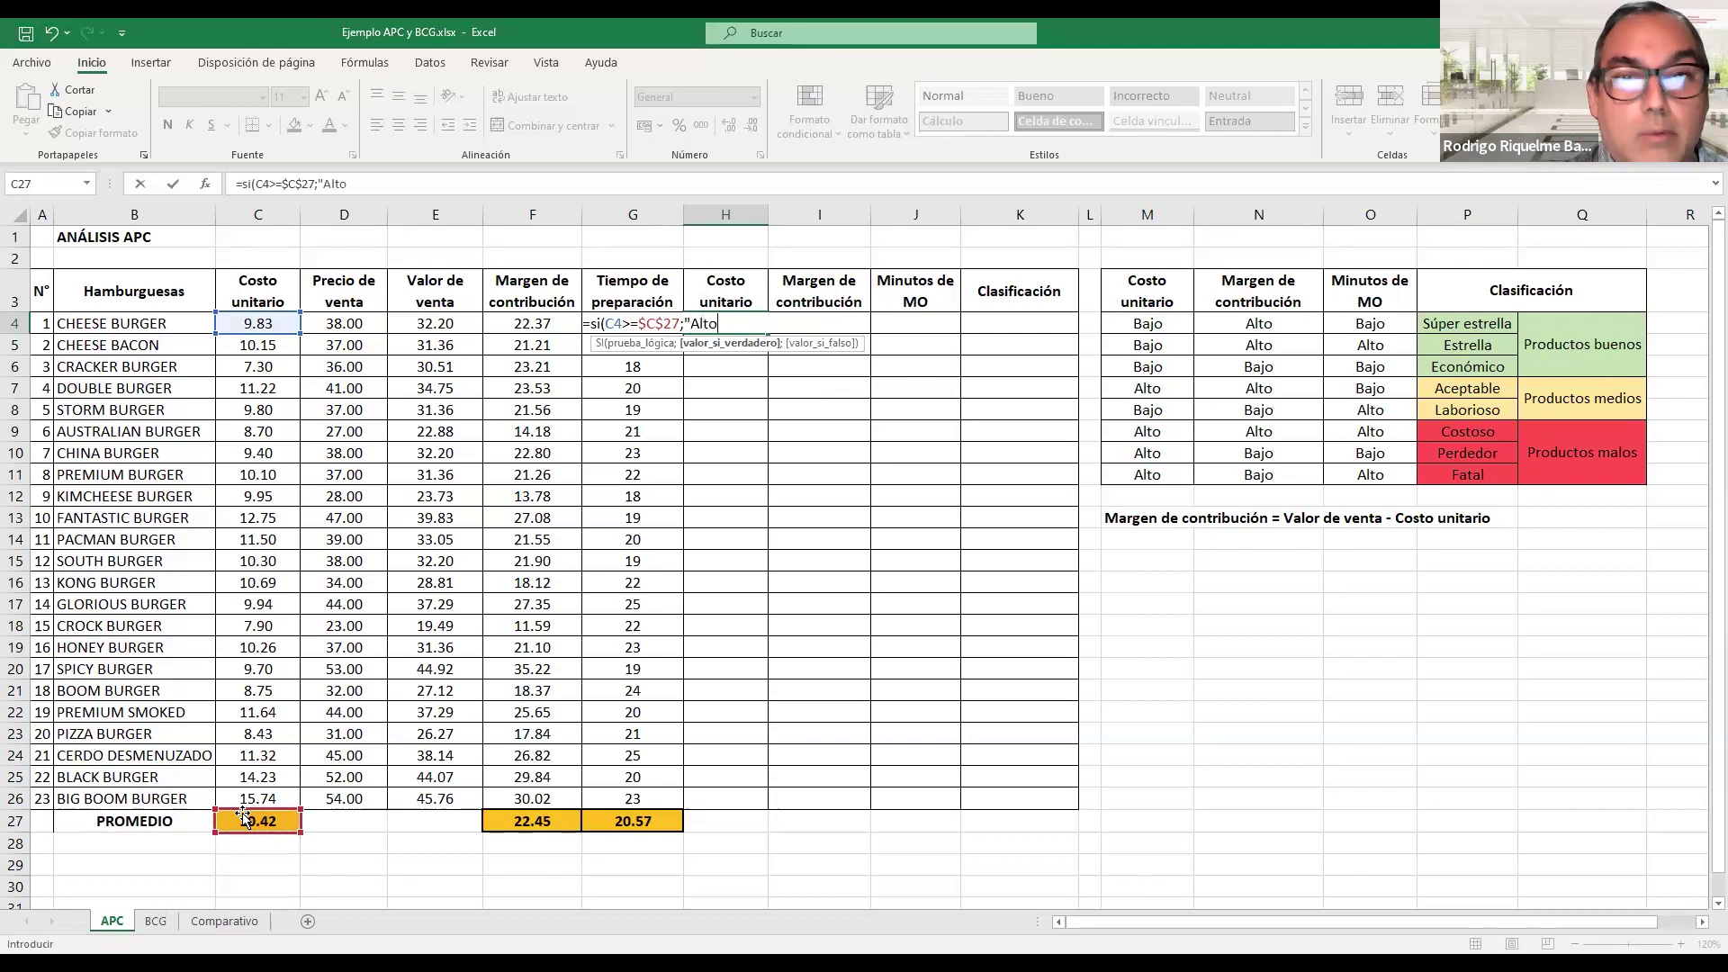
text(lto";"Bajo)
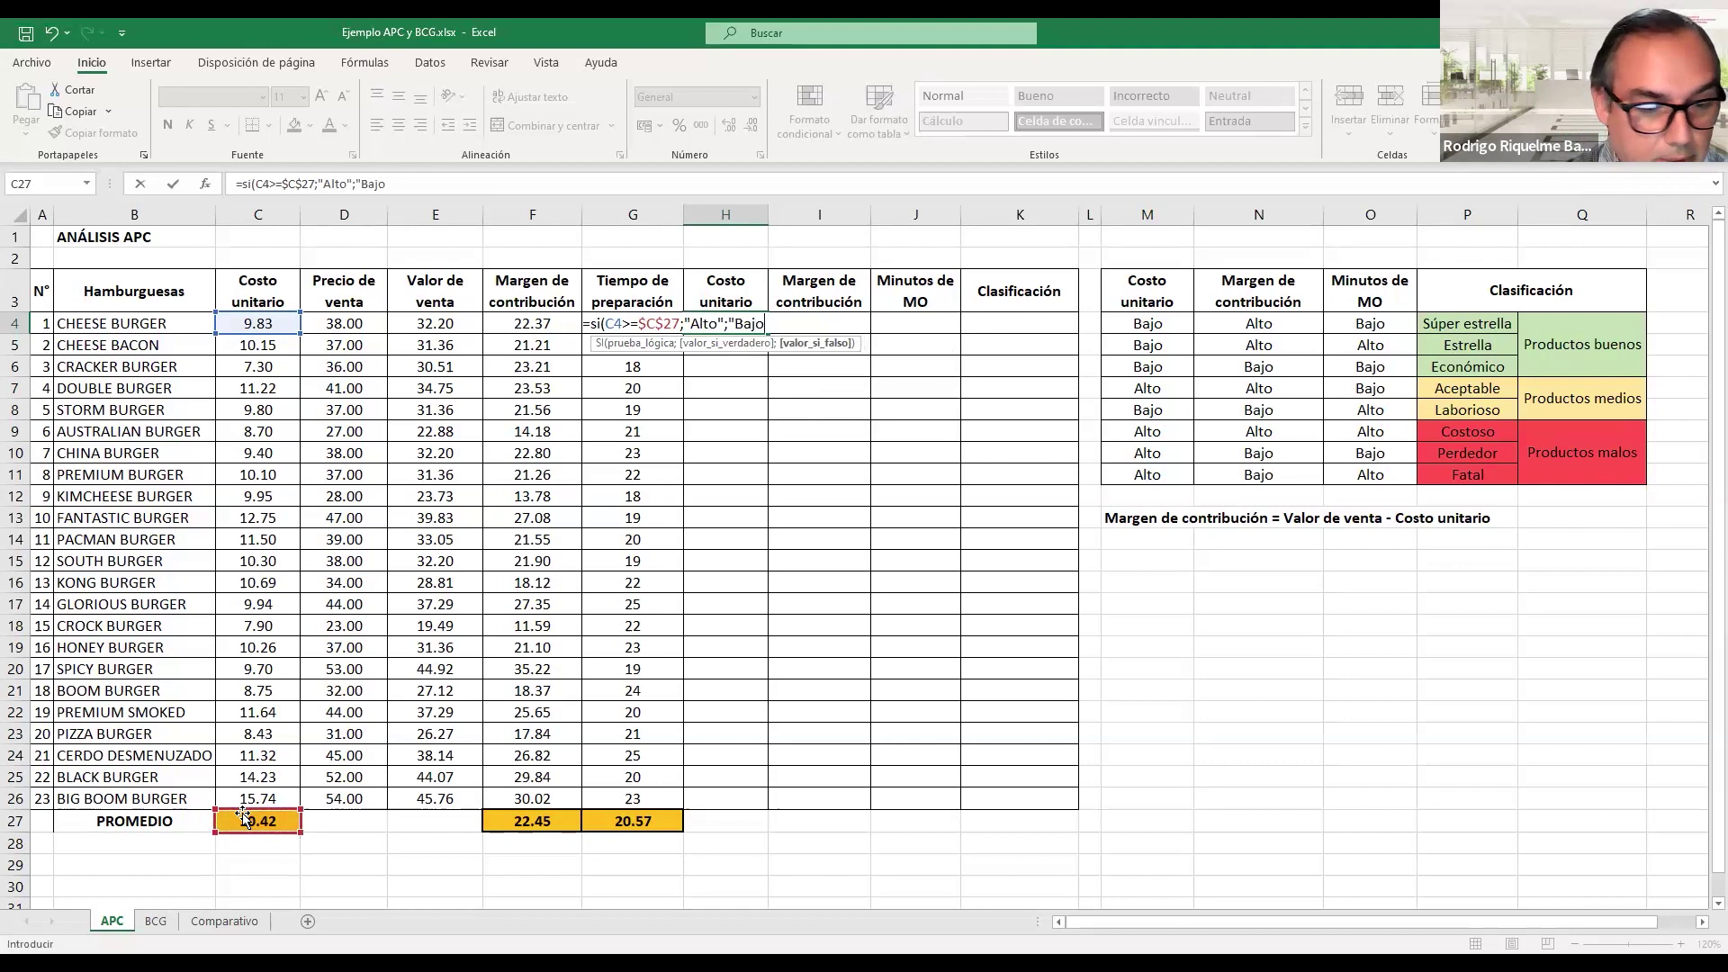
key(Return)
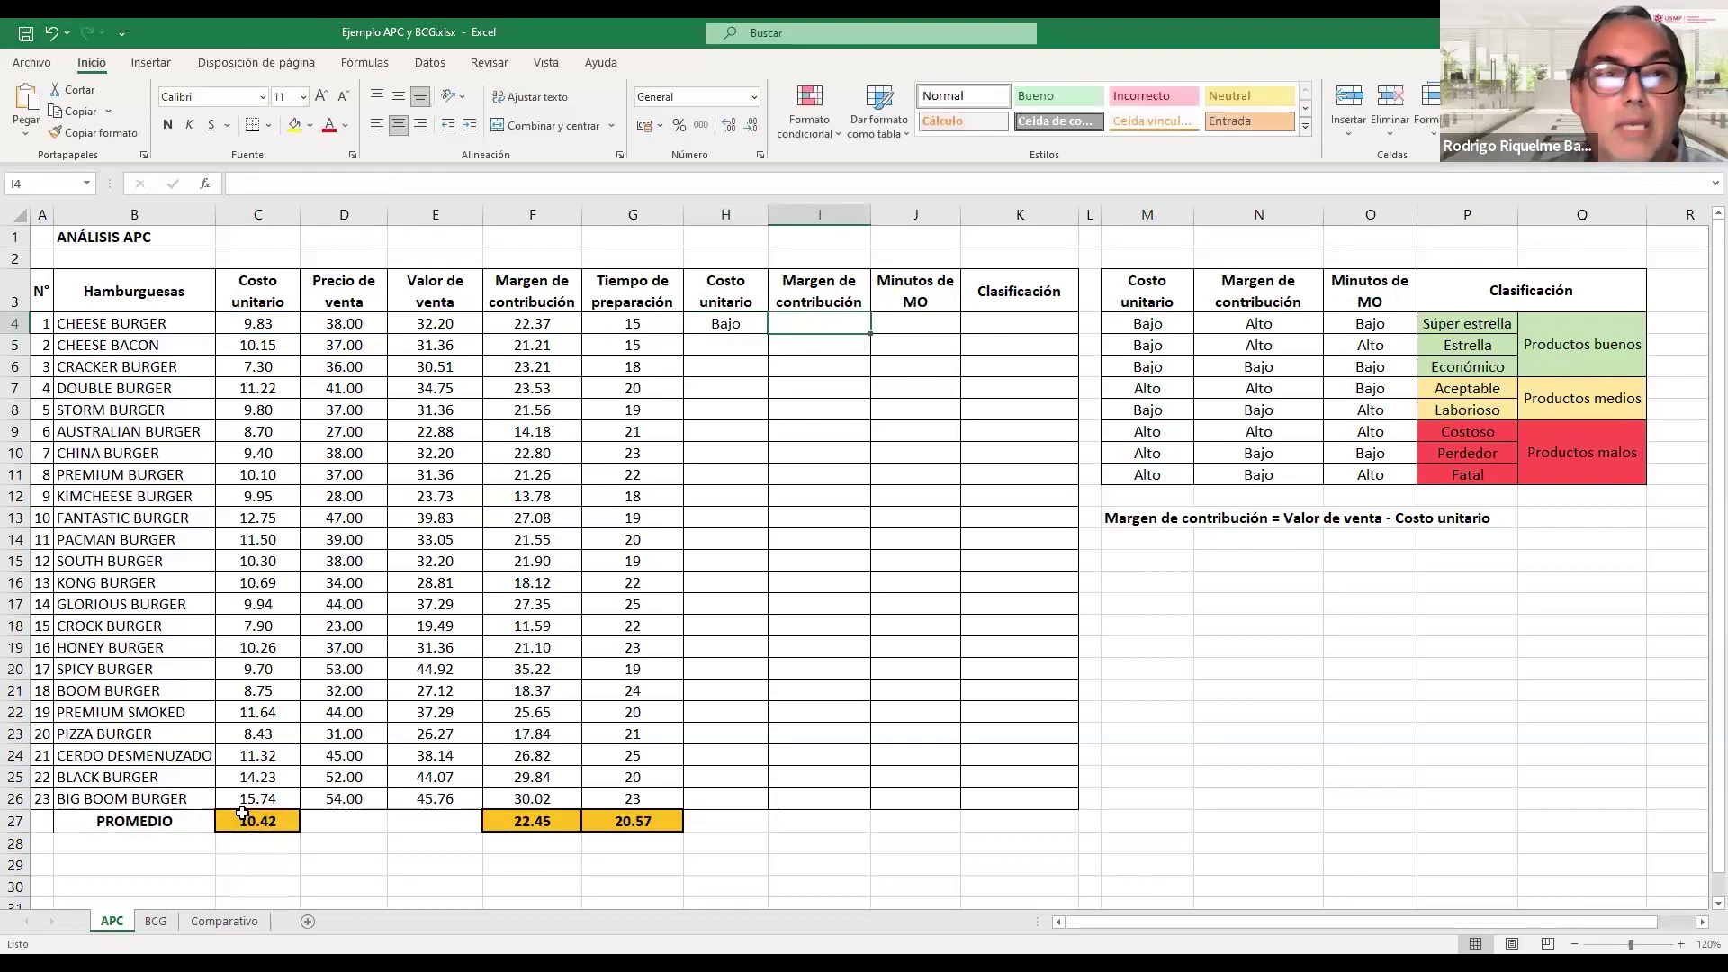
- Copy the unit cost rating formula from H4 down through H26 and check the Double Burger row
click(279, 322)
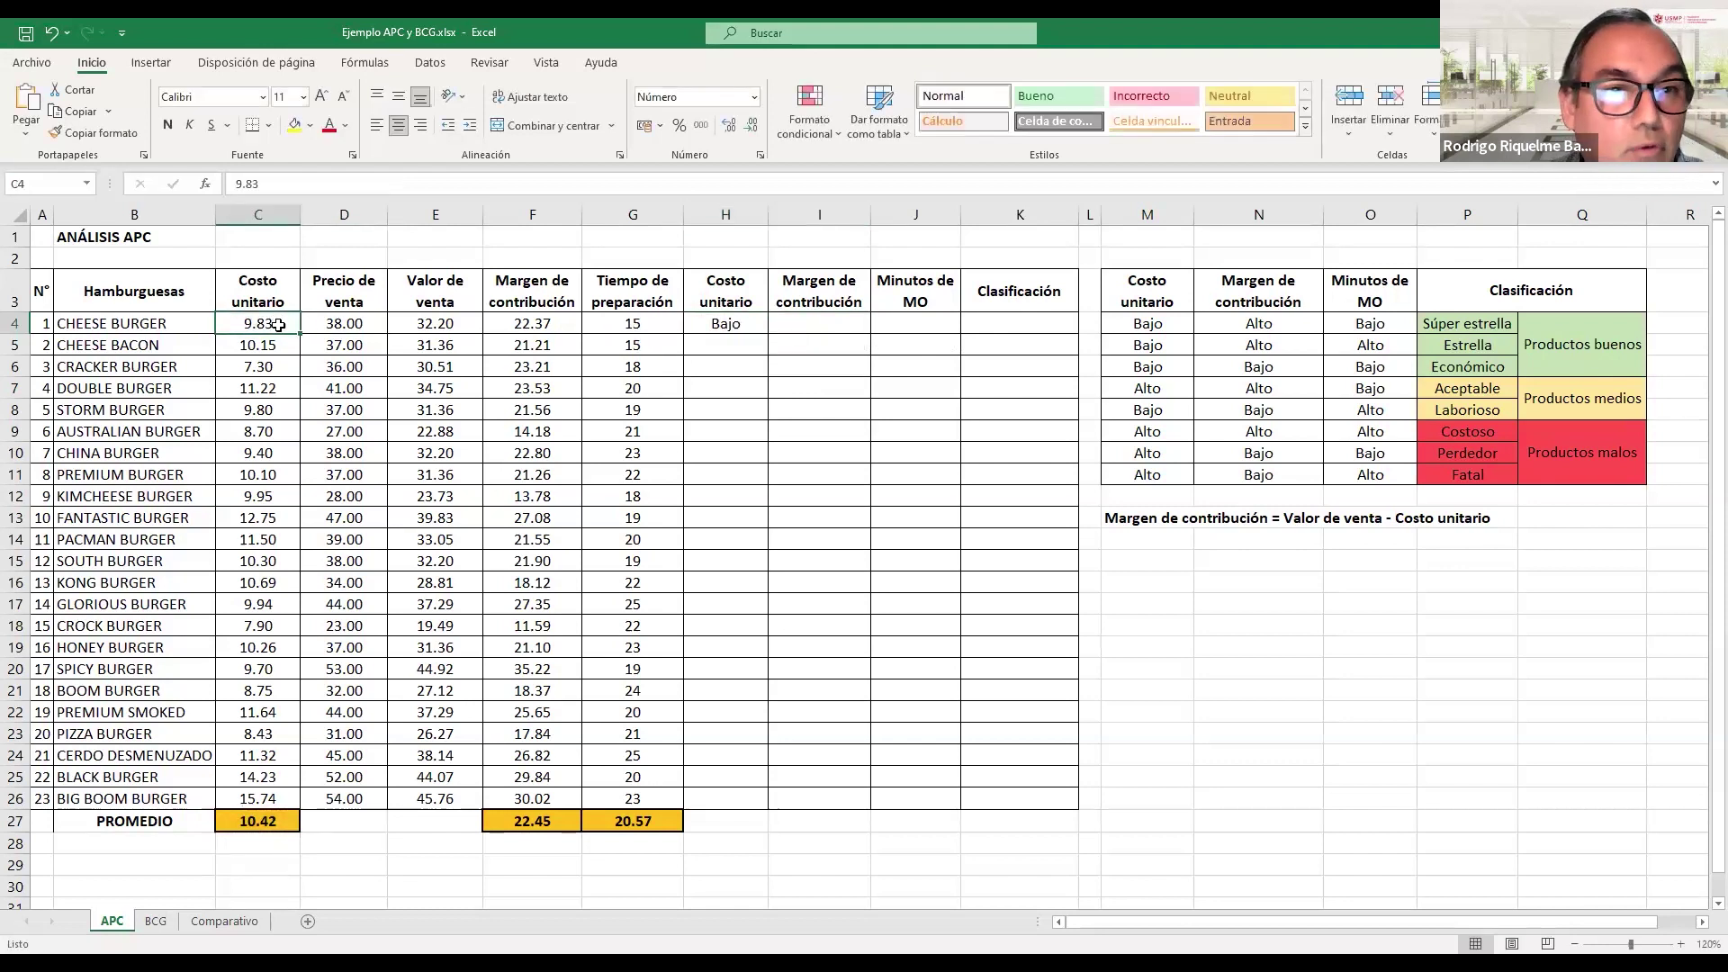
click(261, 819)
click(722, 323)
drag(774, 341, 765, 806)
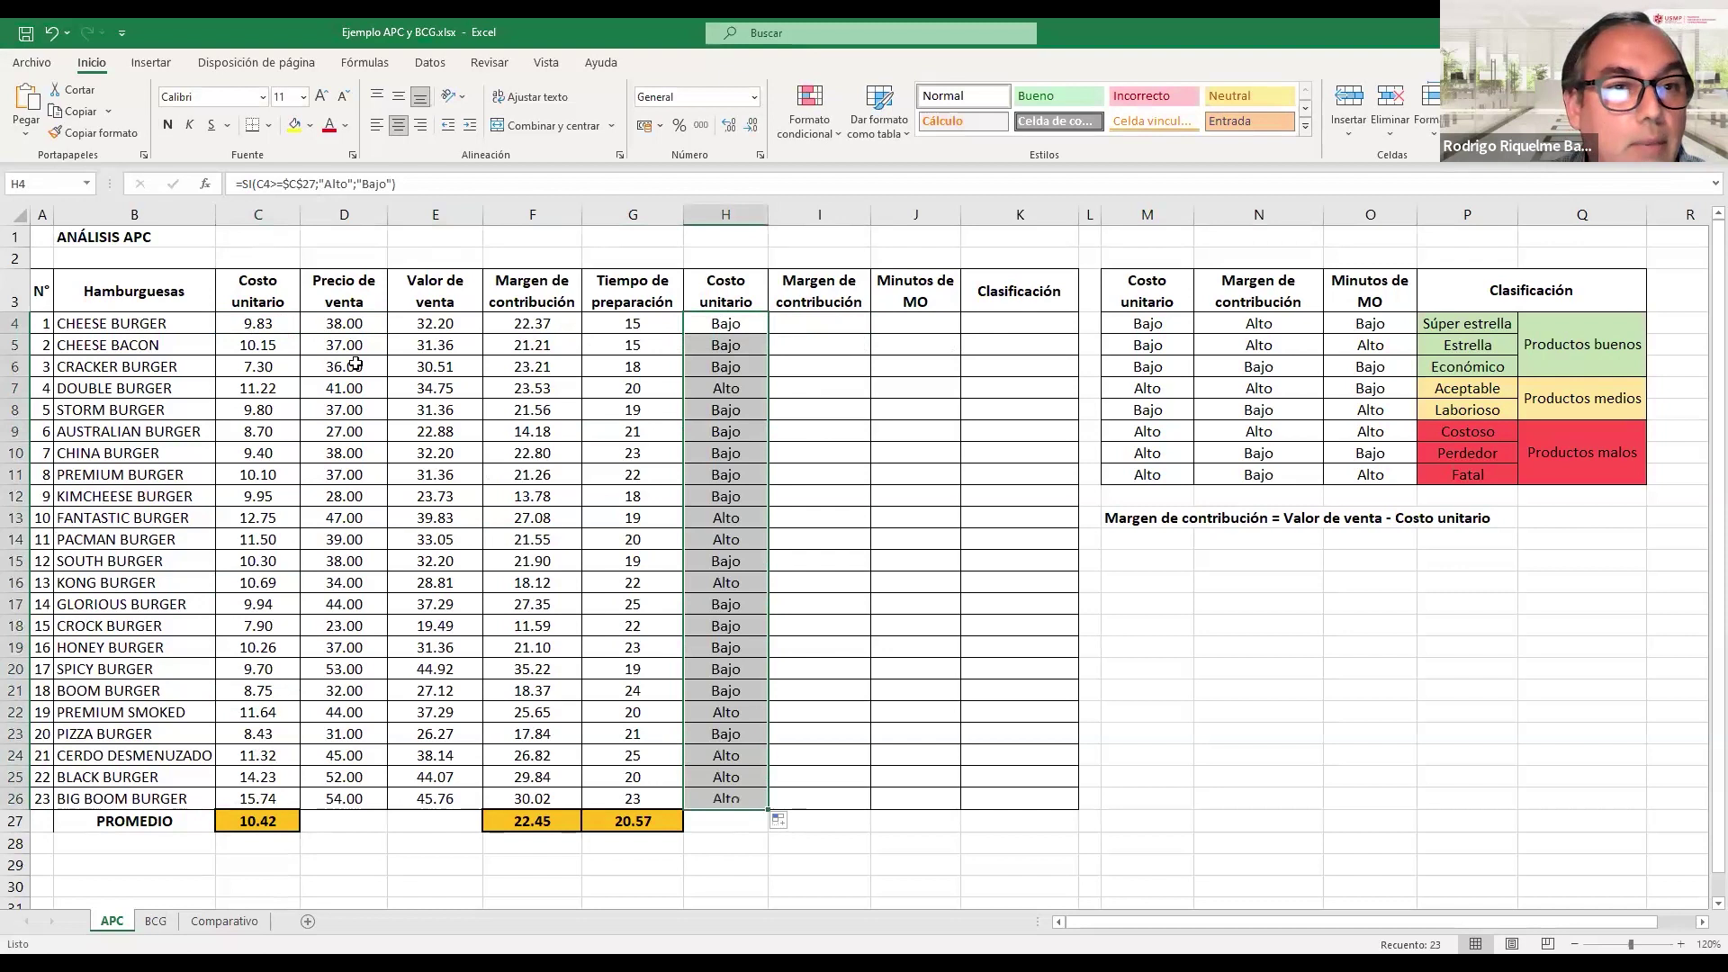
drag(52, 385, 766, 389)
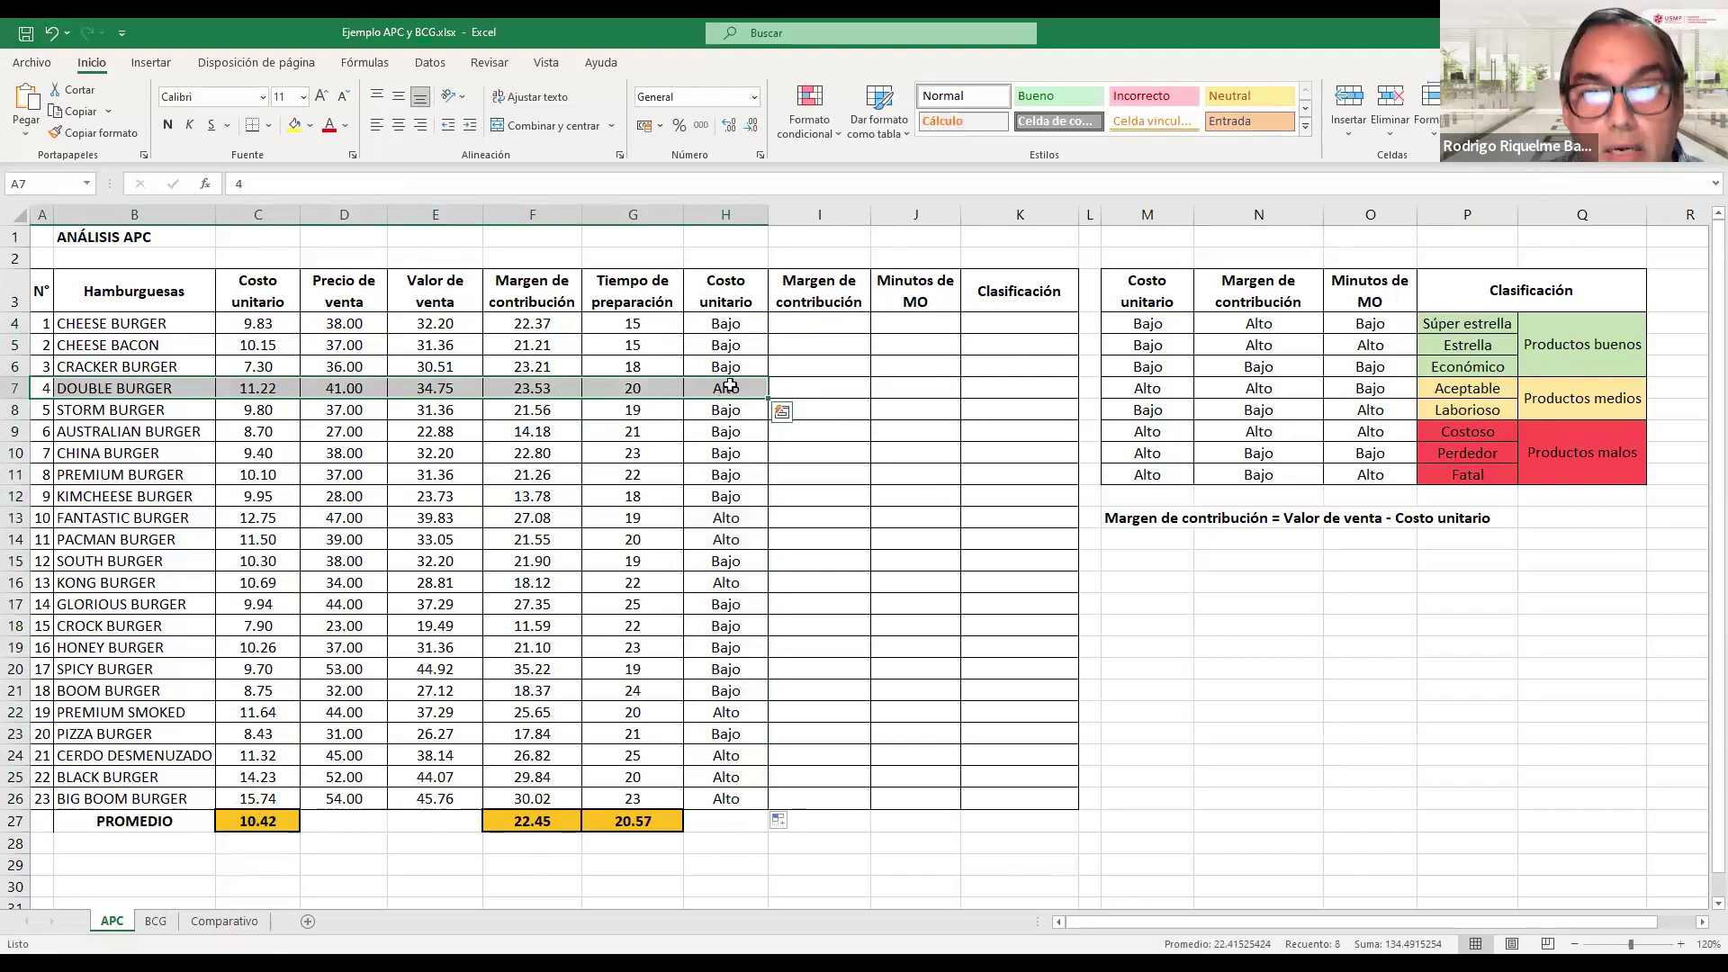
click(729, 427)
- Rate the contribution margins in I4:I26 with an SI formula returning "Alto" if F4>=$F$27, otherwise "Bajo", copied down from I4
click(811, 325)
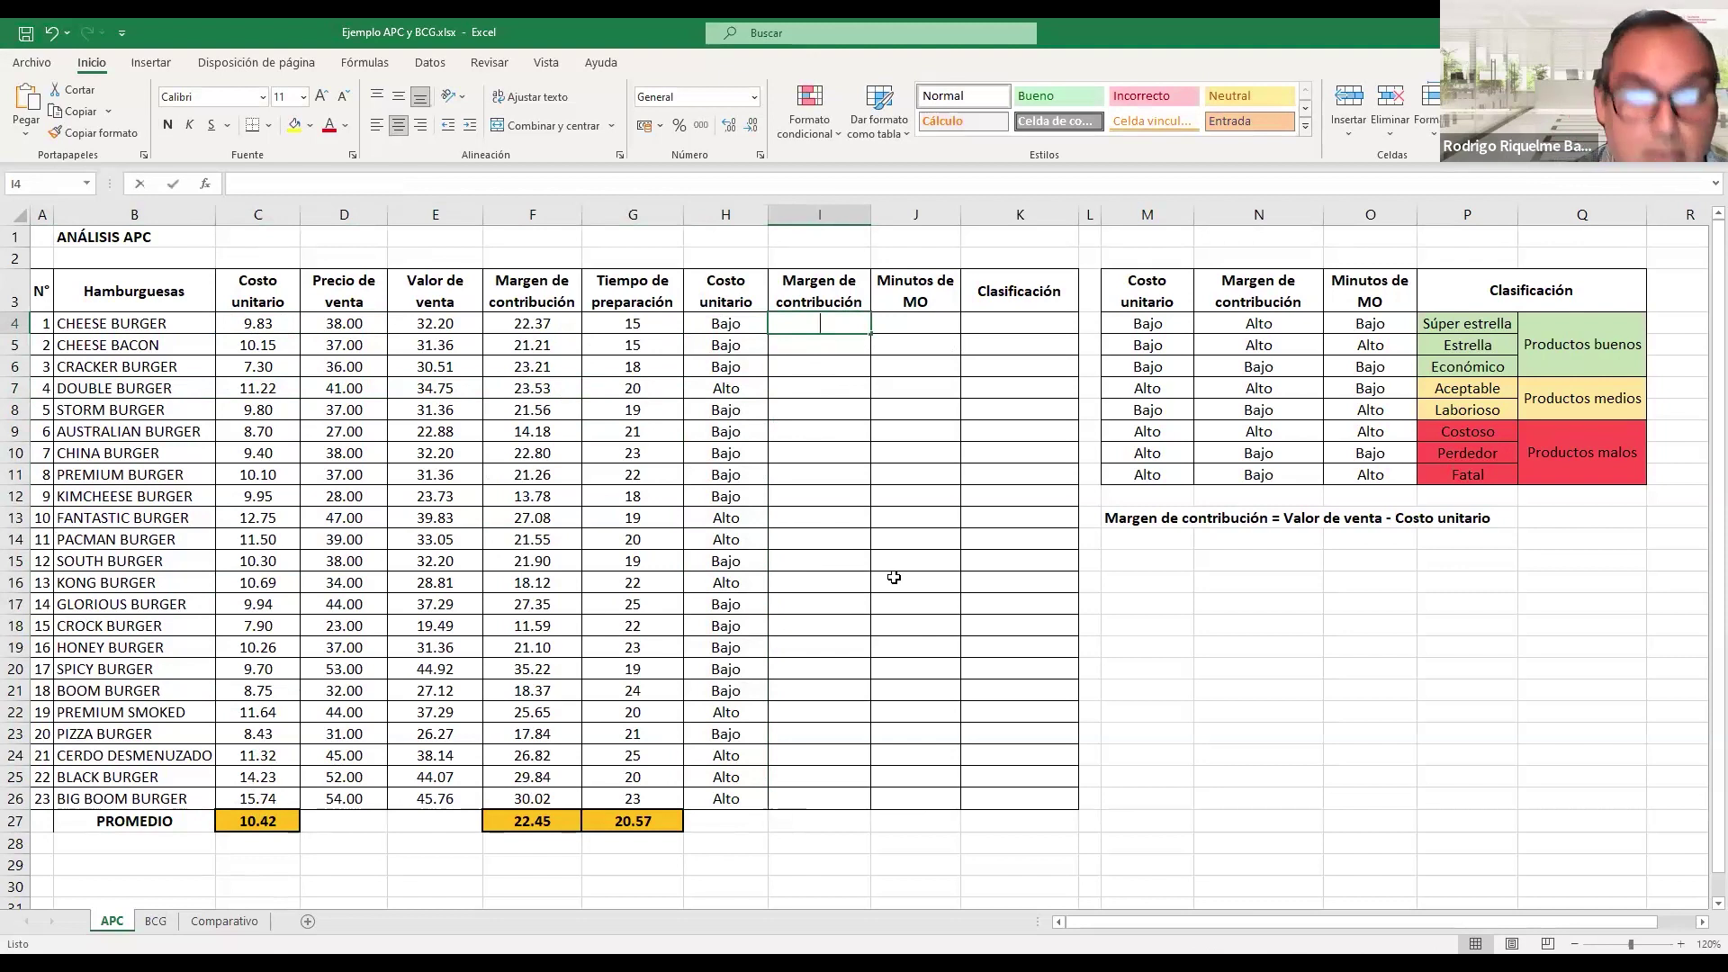
text(=)
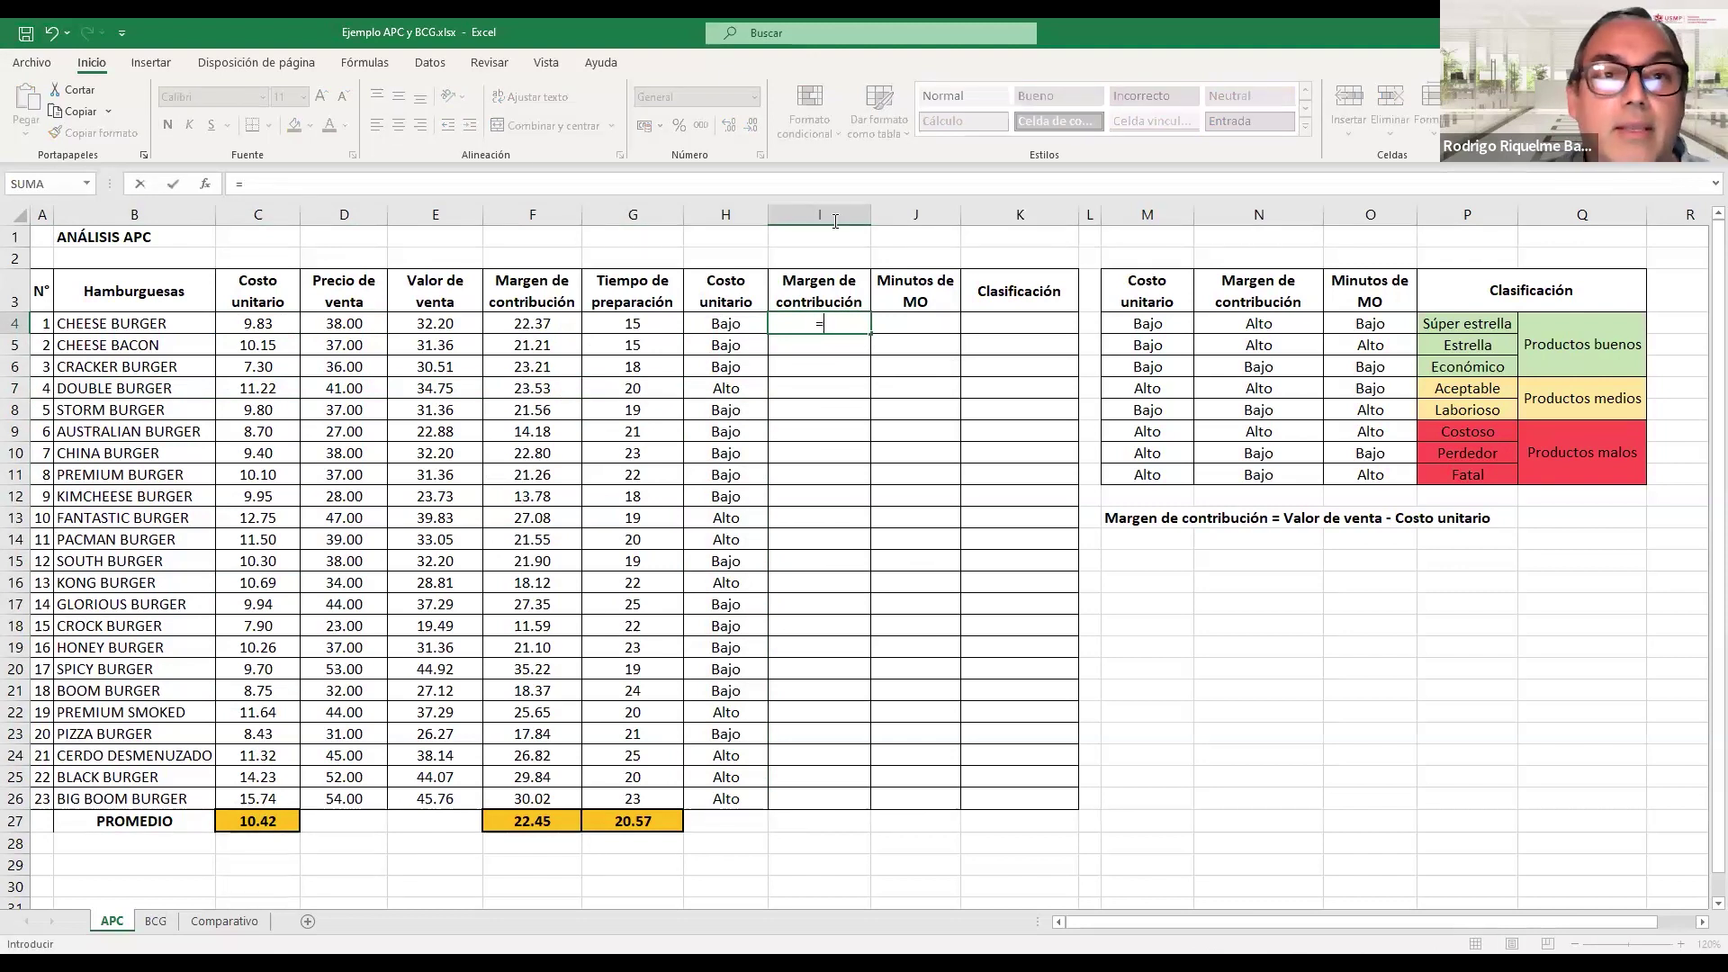
text(si()
click(546, 323)
text(>=)
click(543, 820)
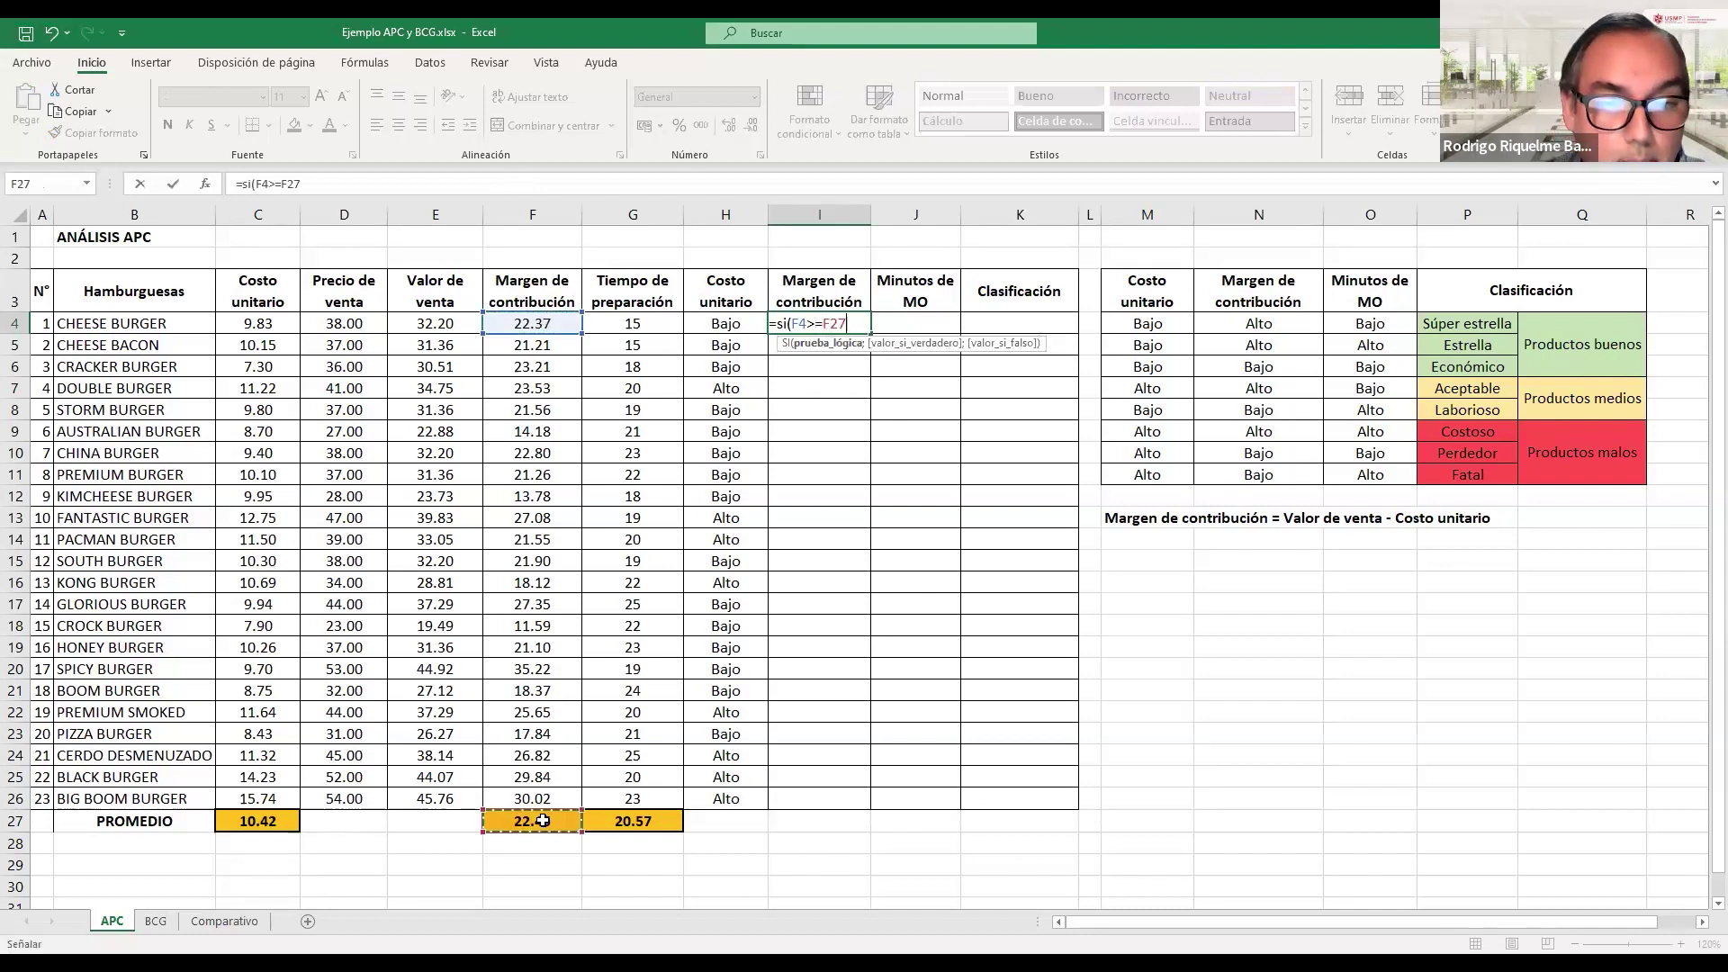
key(F4)
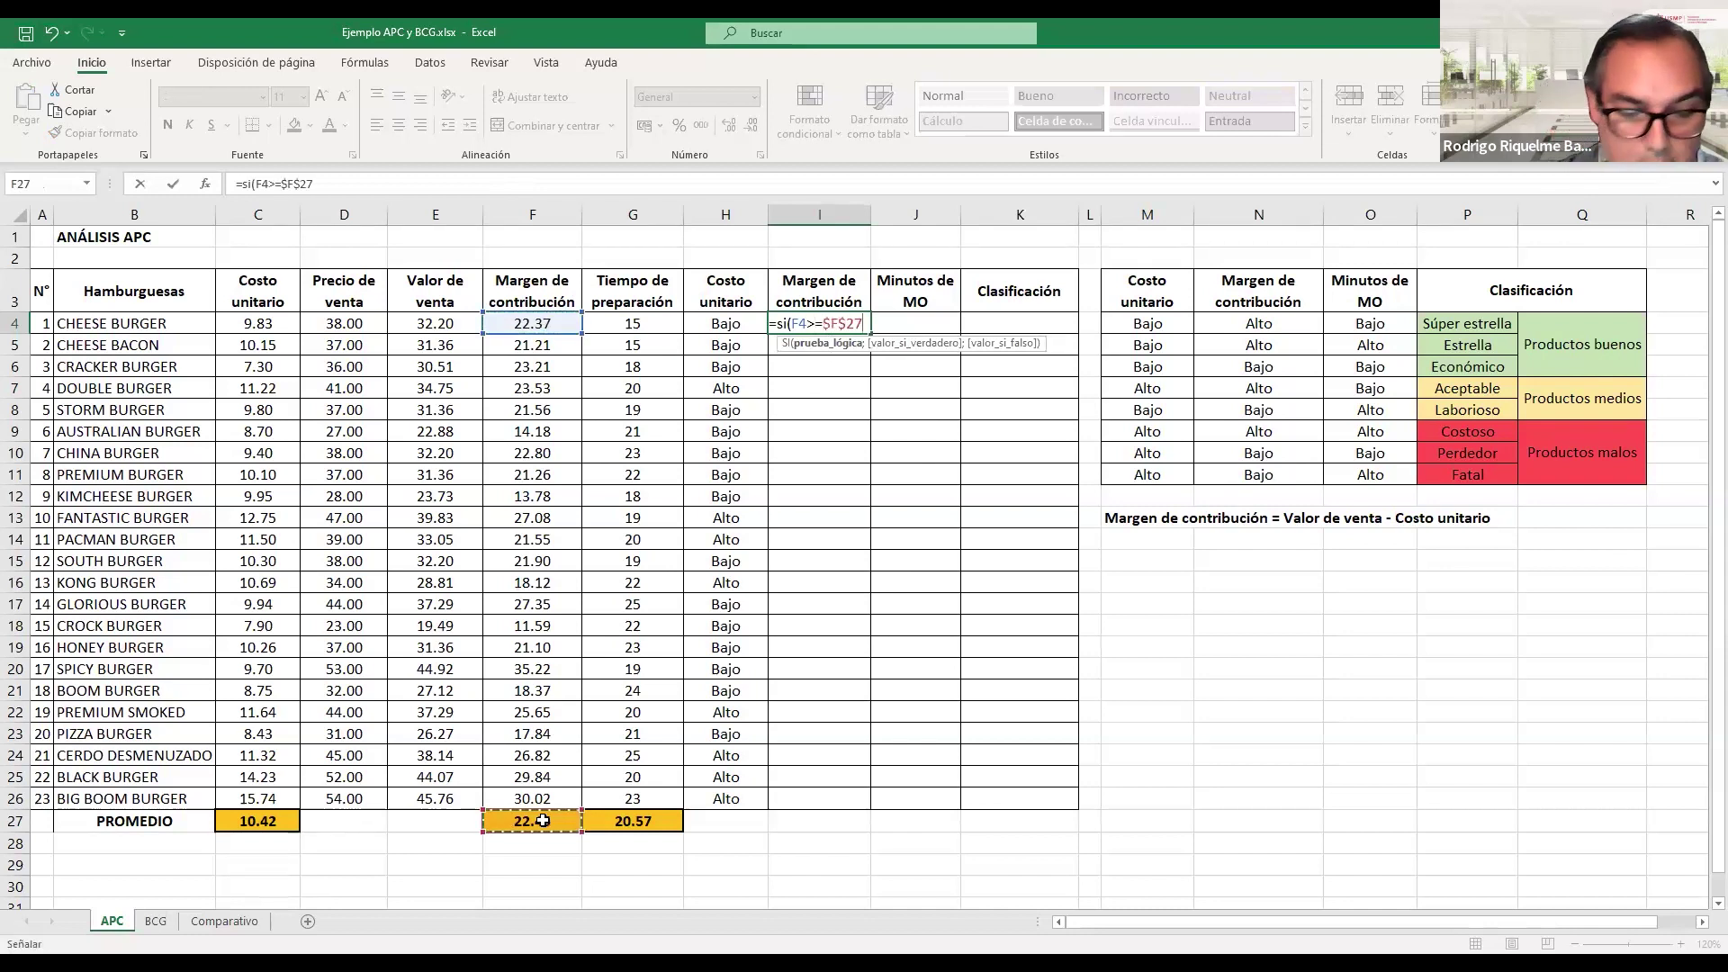
text(;"Alto)
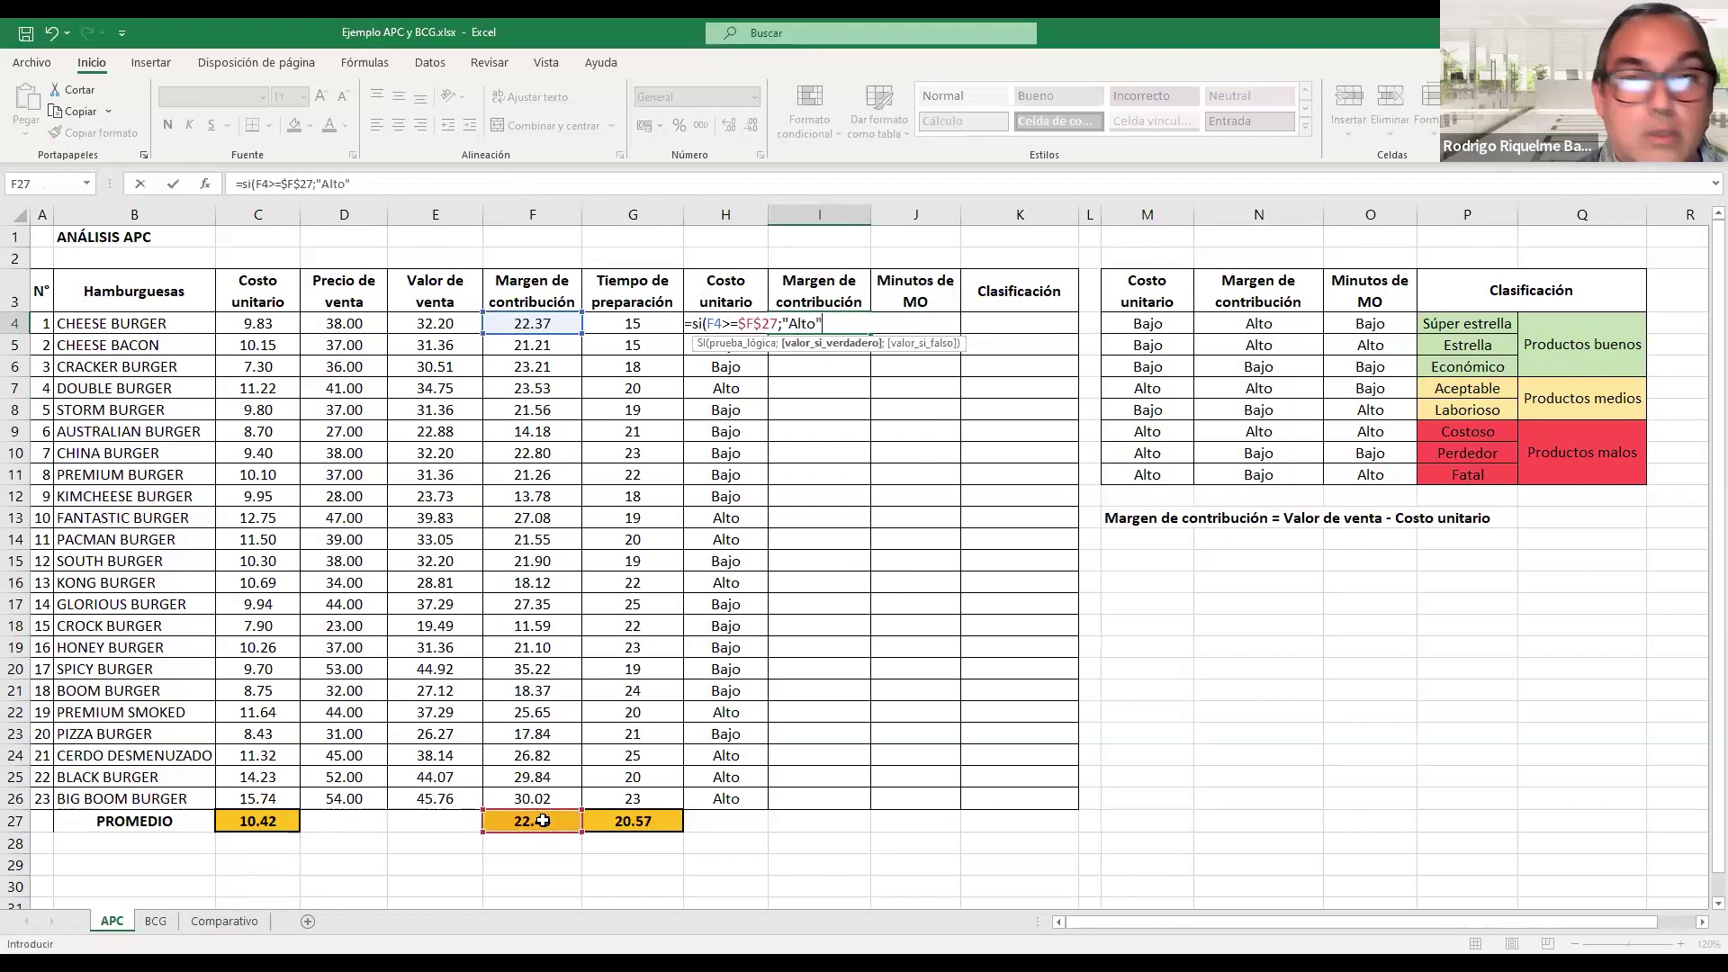
text(";")
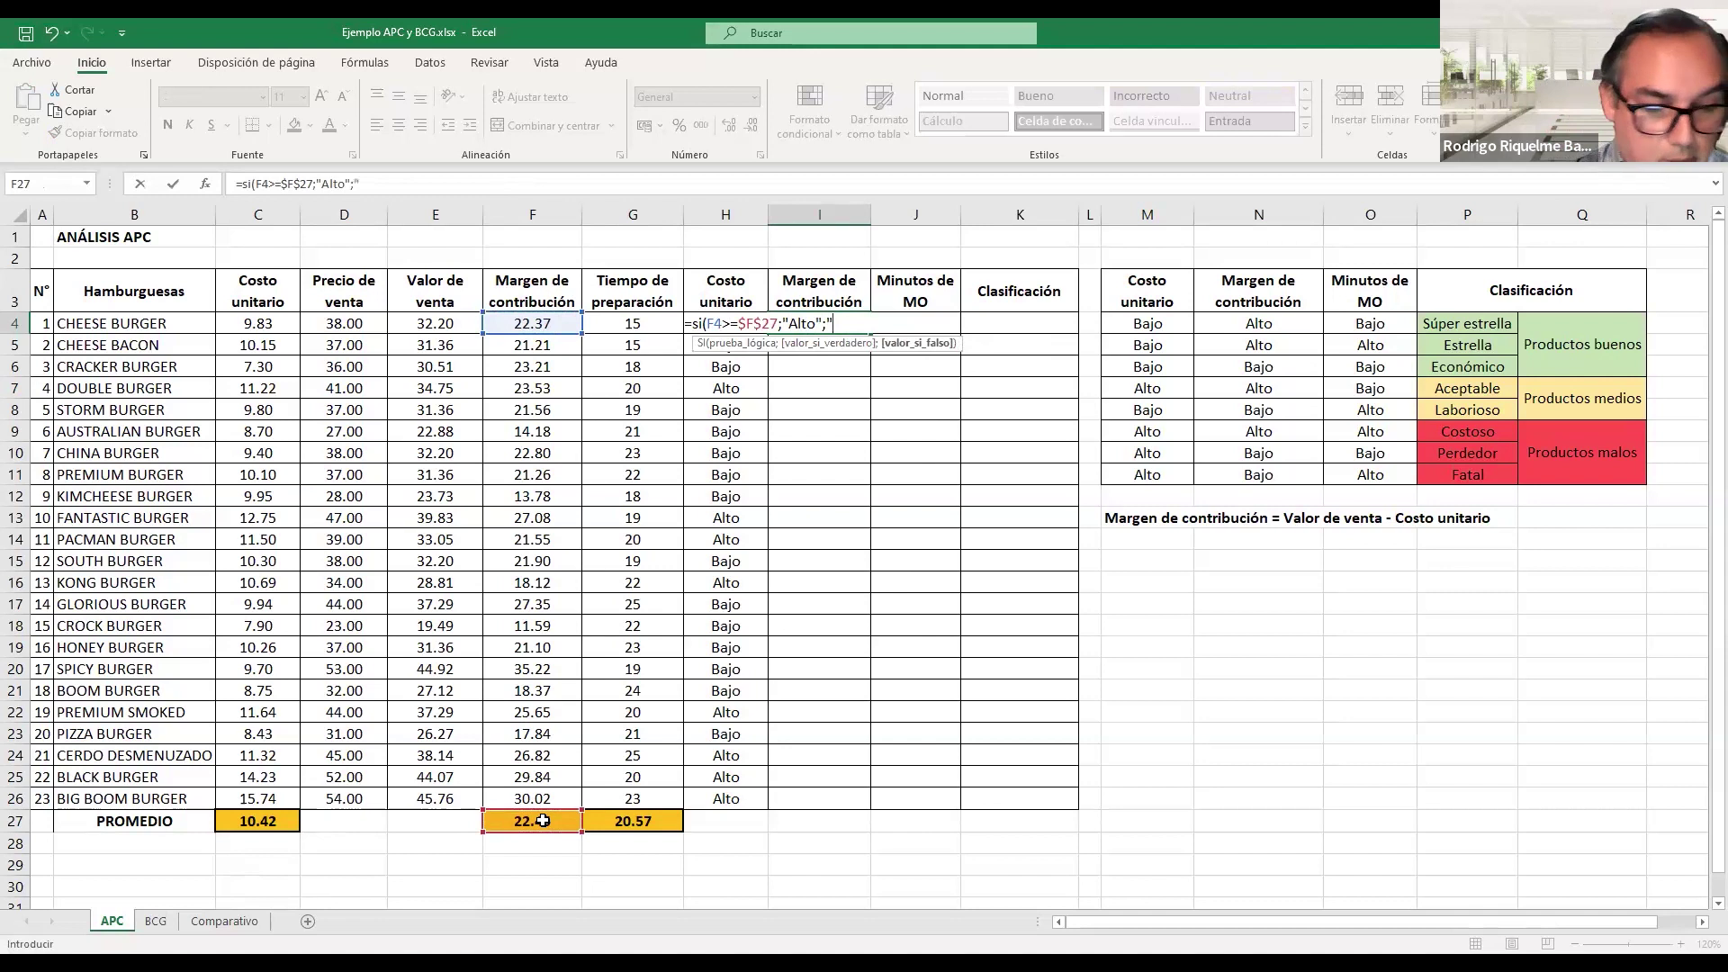
text(Bajo")
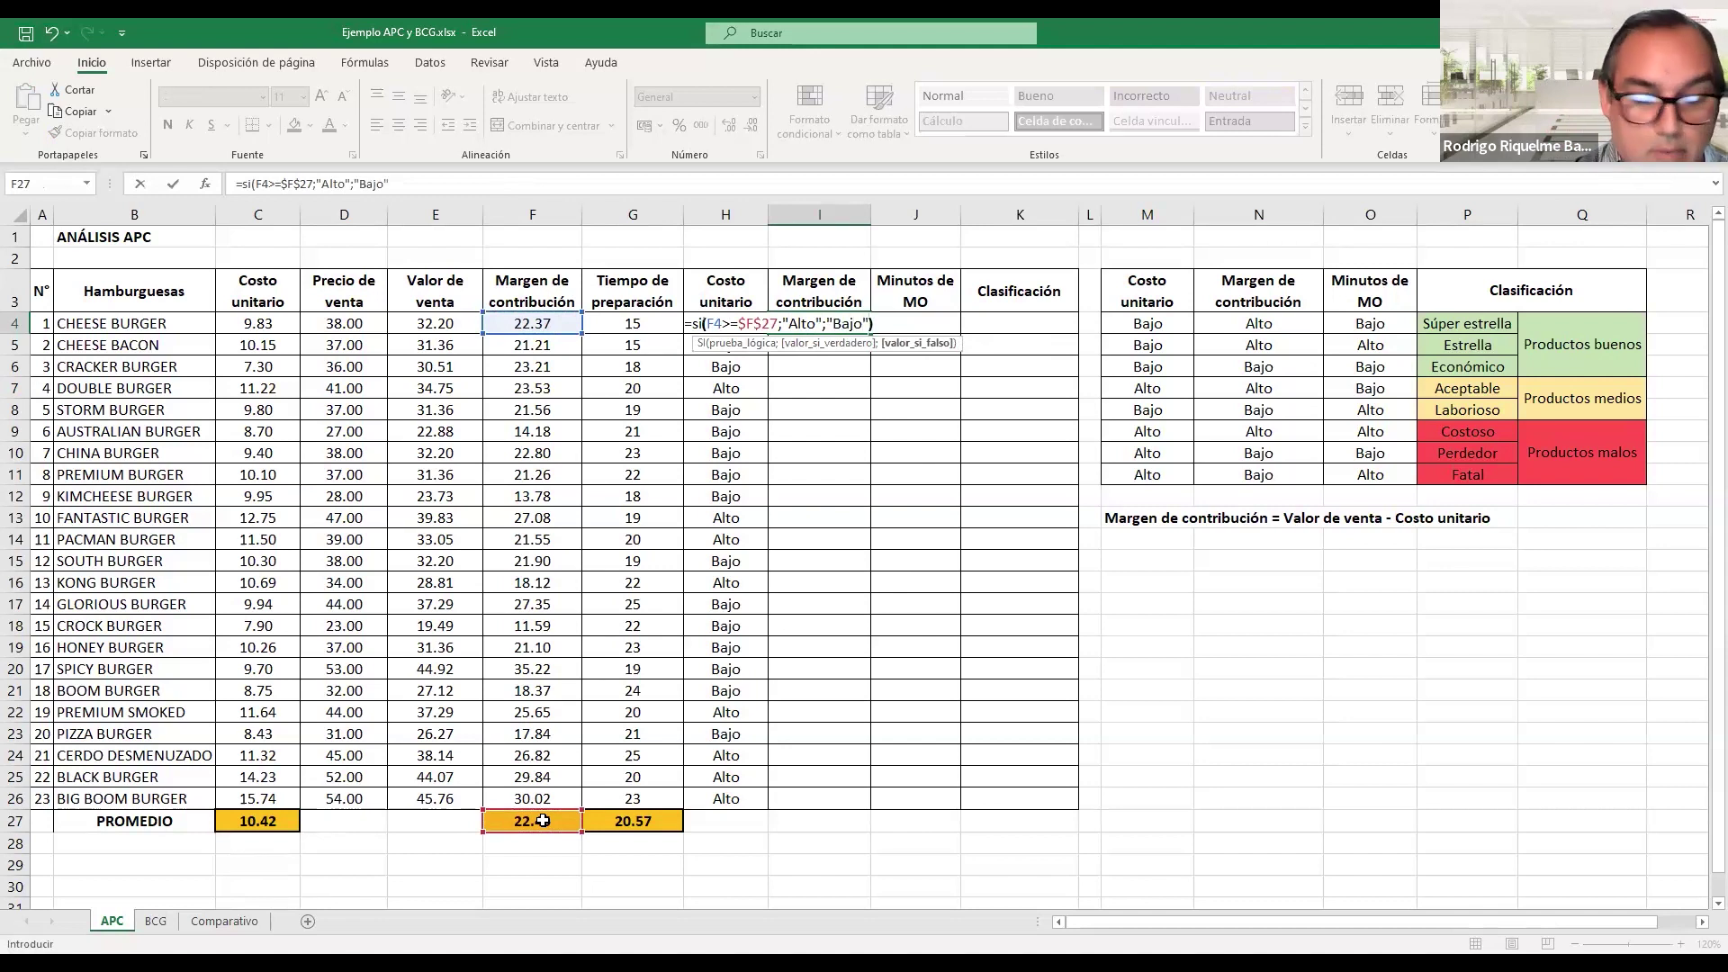
key(Tab)
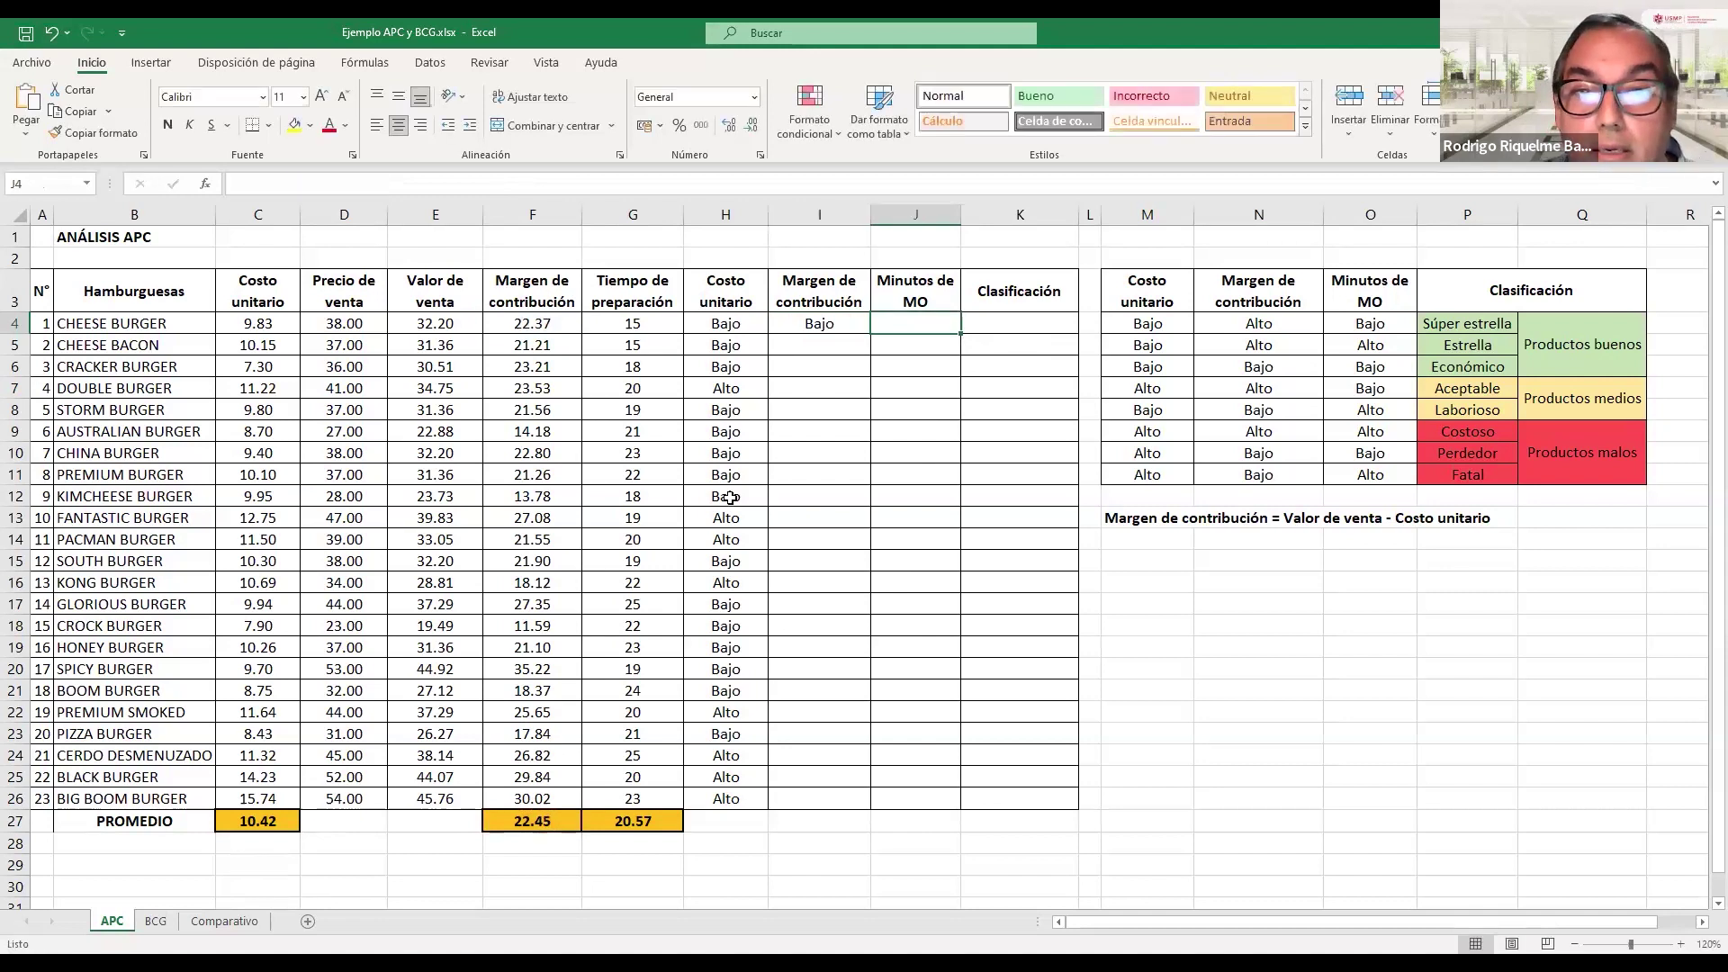
click(854, 330)
drag(870, 333, 848, 807)
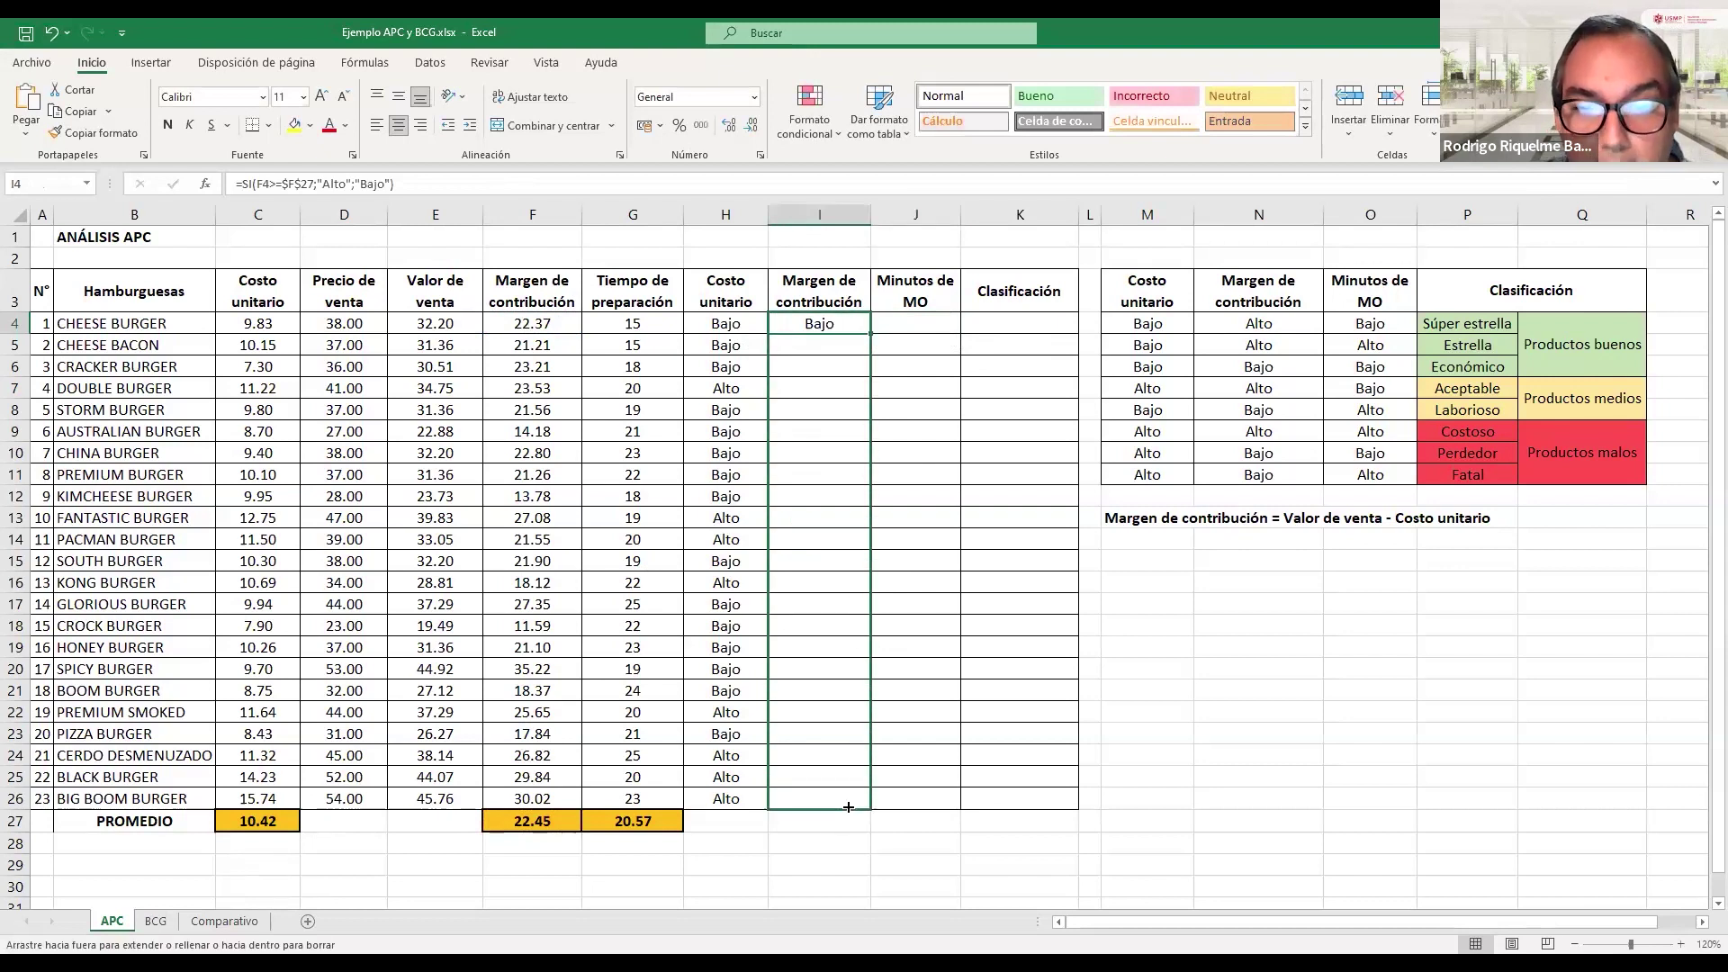
- Rate the Minutos de MO in J4:J26 with an SI formula returning "Alto" if G4>=$G$27, otherwise "Bajo", copied down from J4
click(630, 326)
click(626, 817)
click(933, 326)
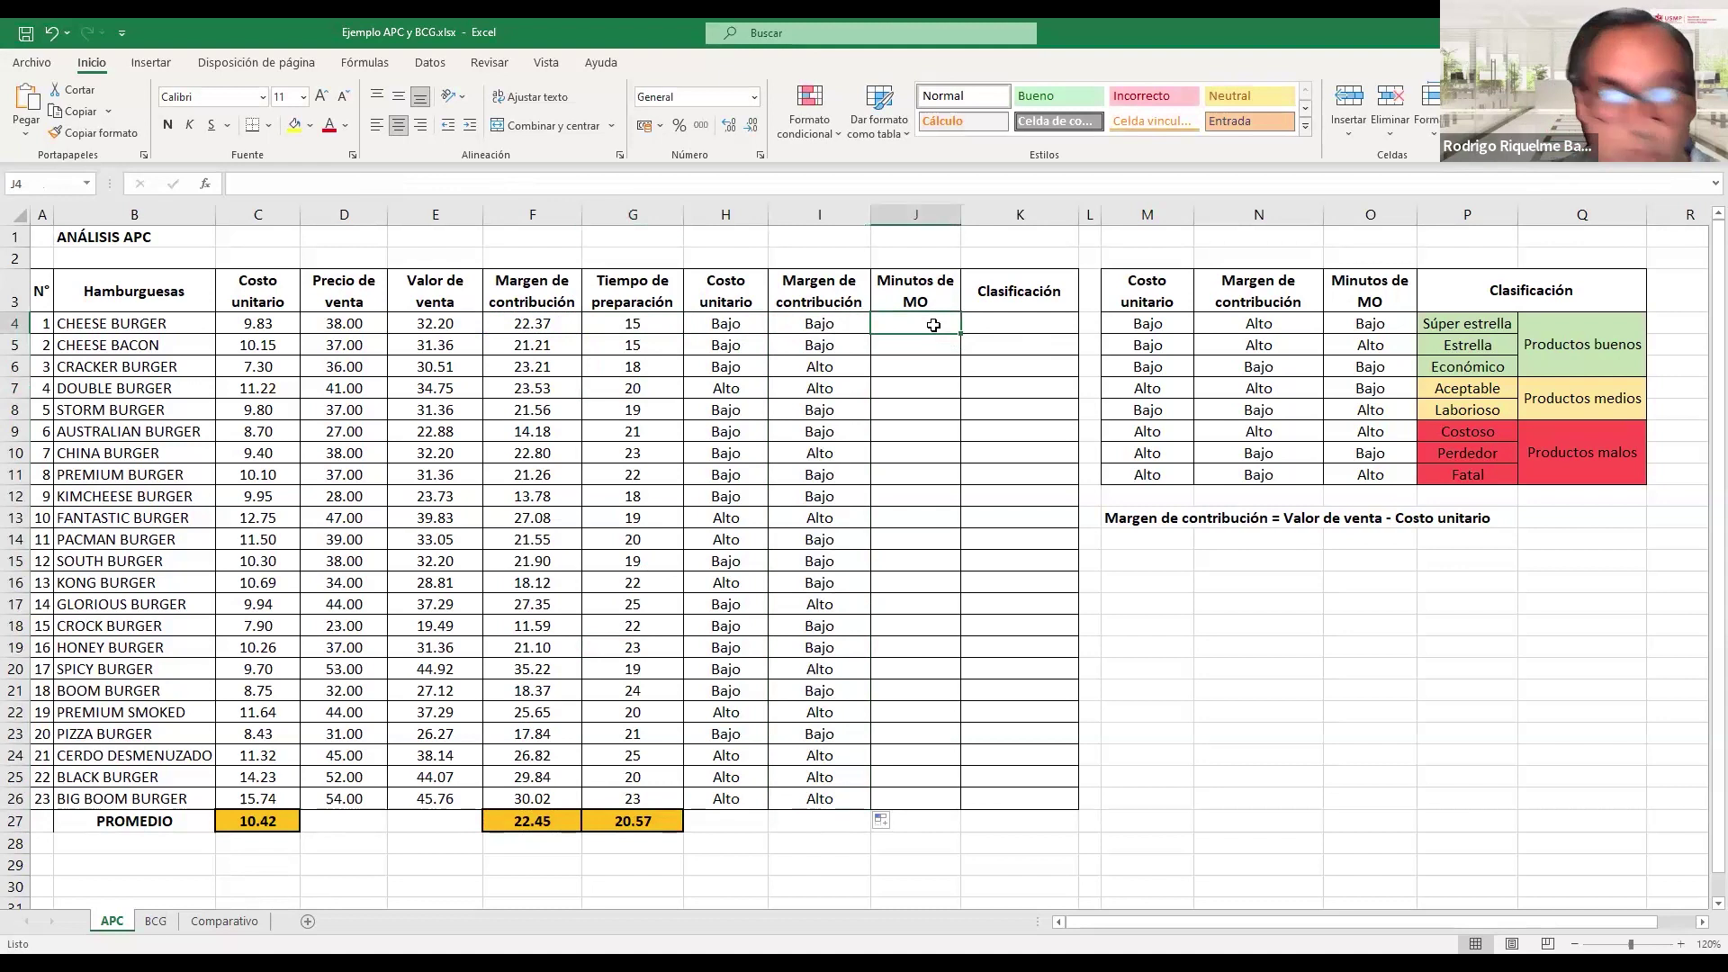
text(=)
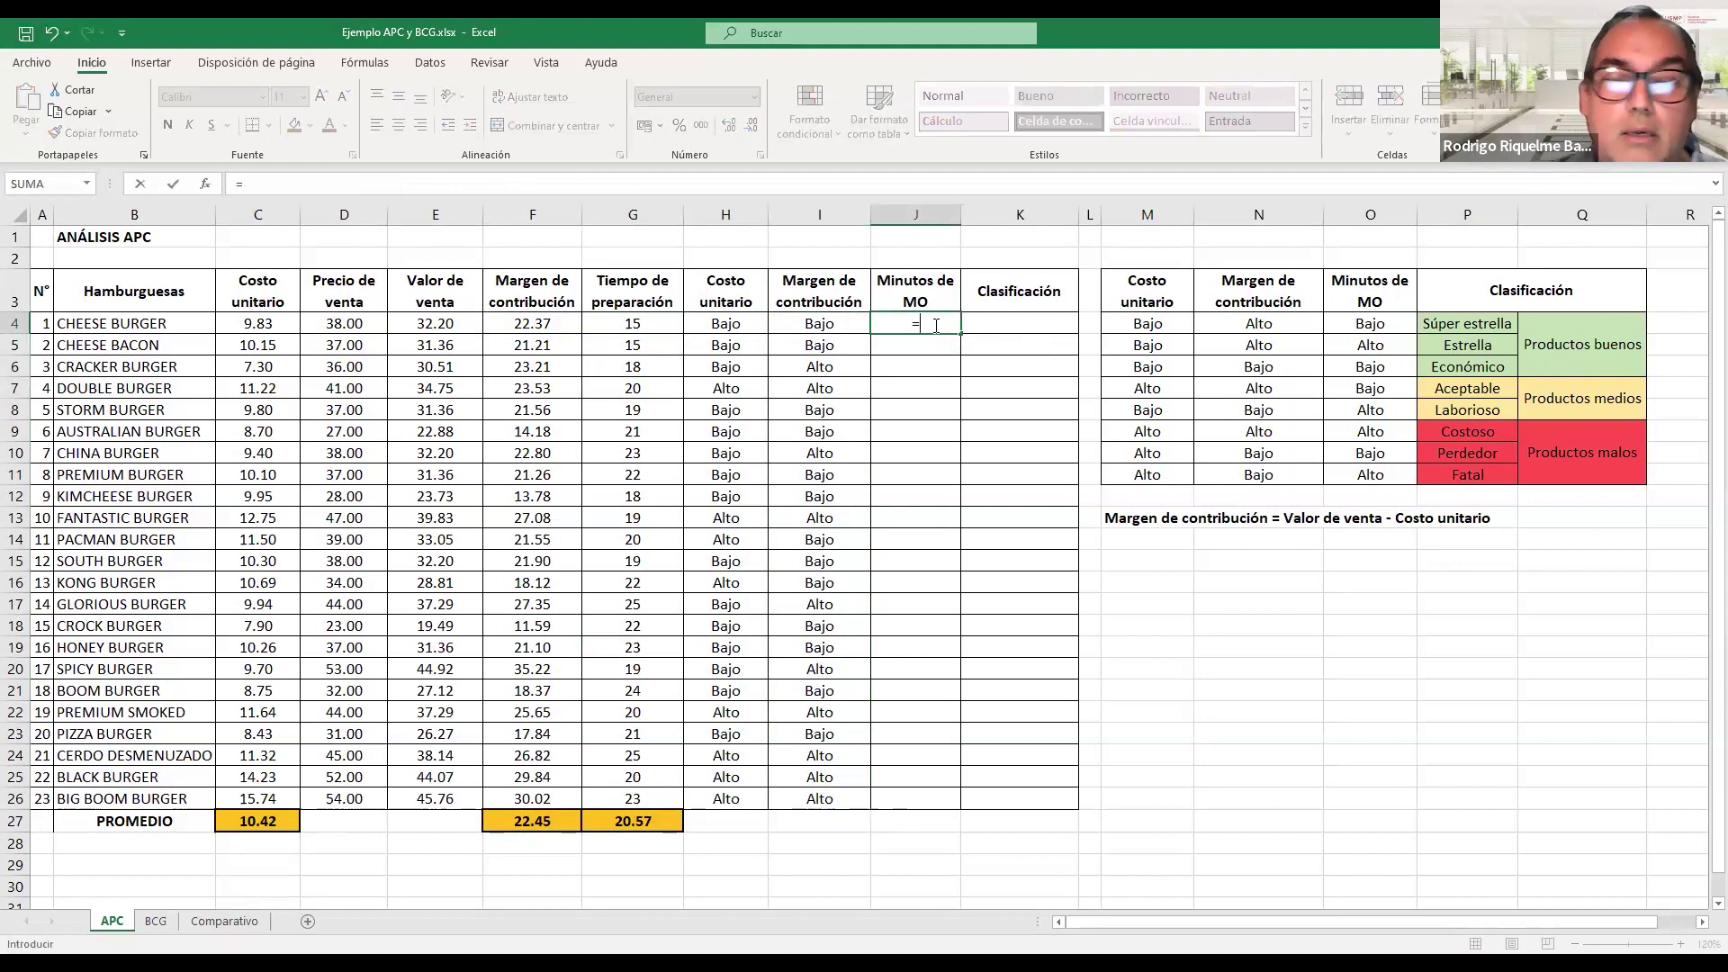
text(si()
click(636, 326)
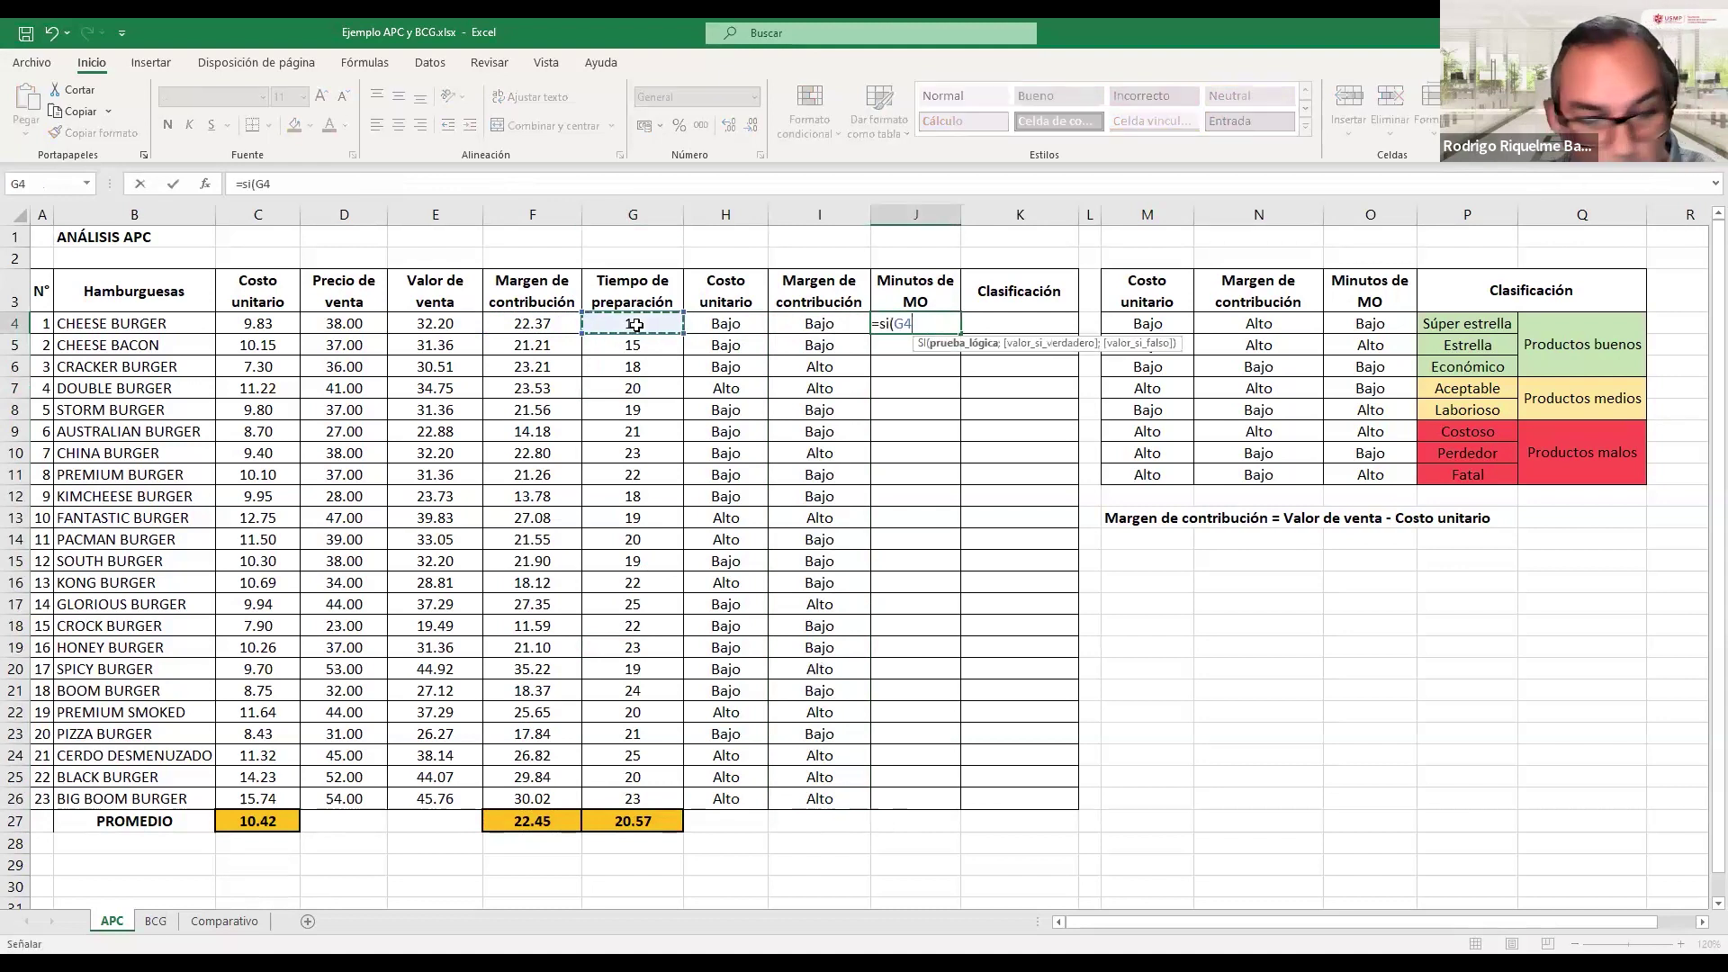
text(>=)
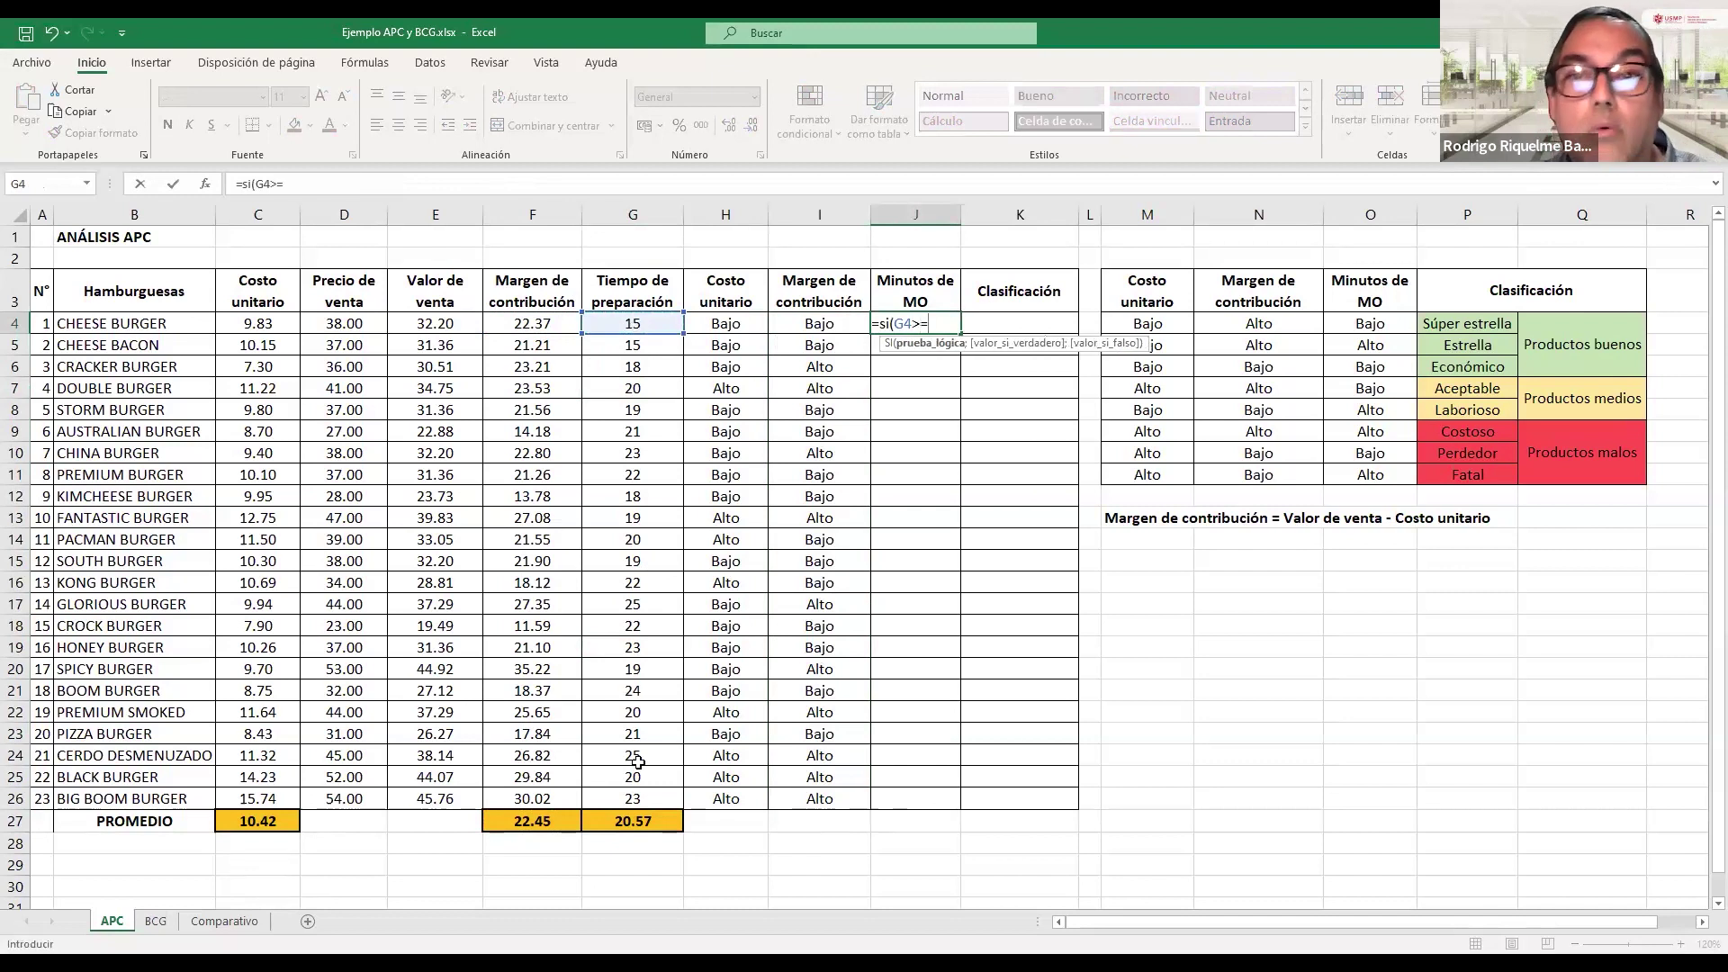
click(640, 822)
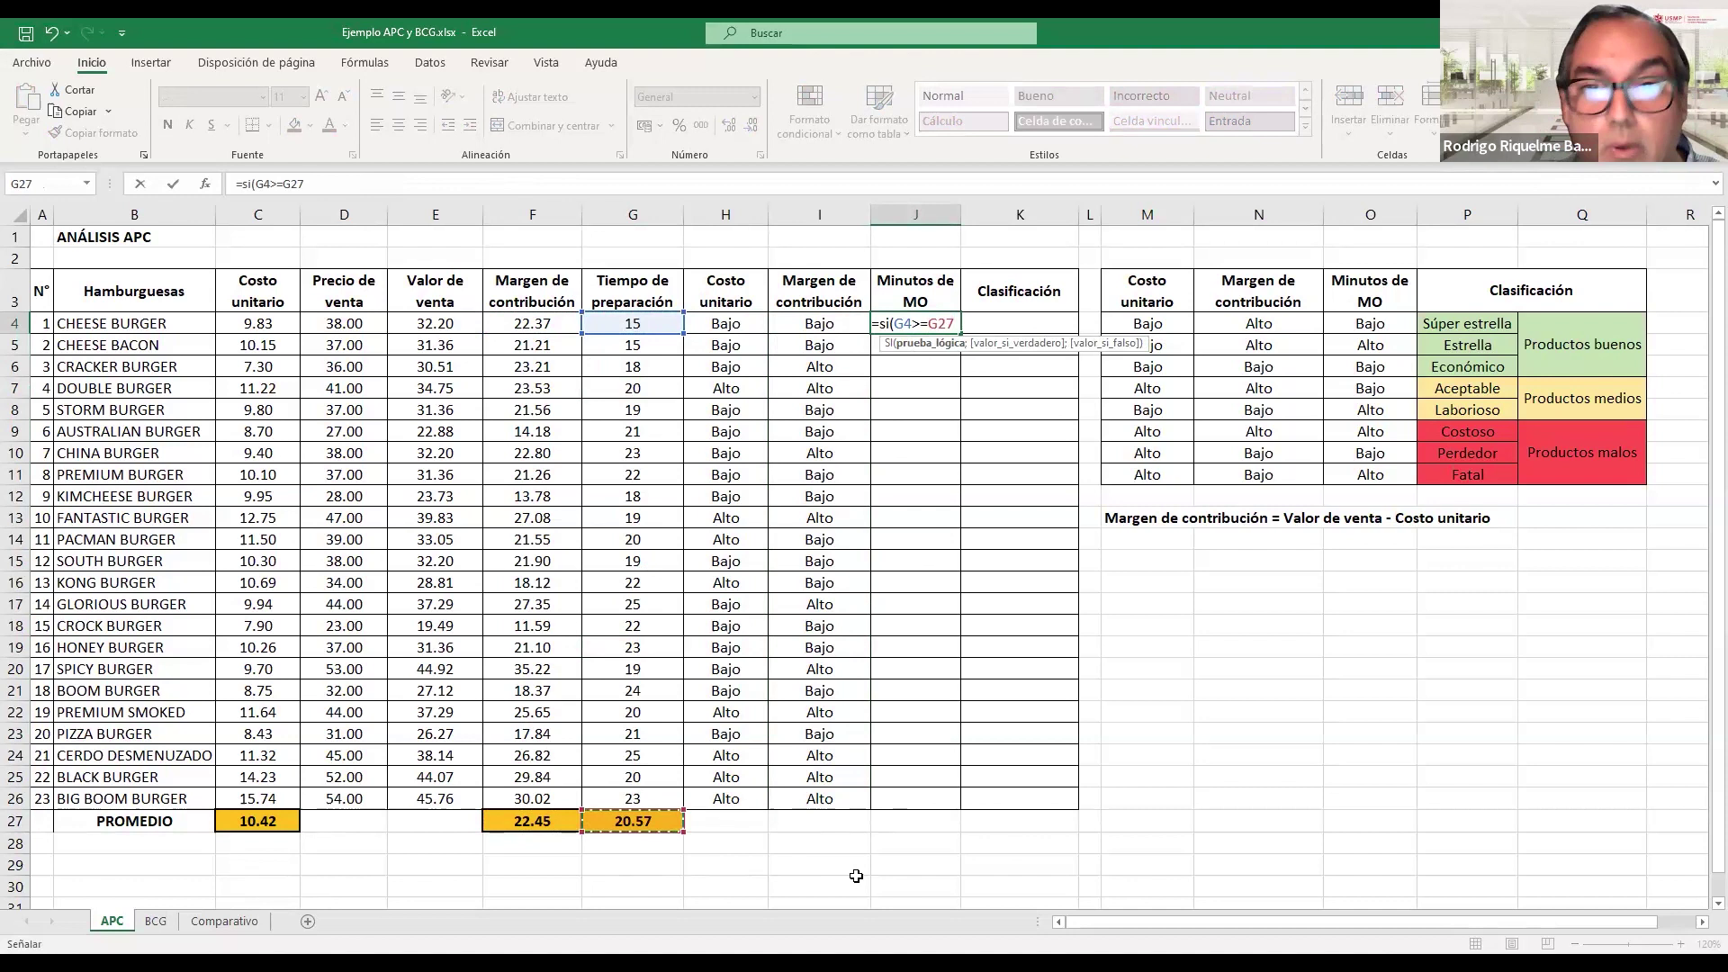
key(F4)
text(;"Alto)
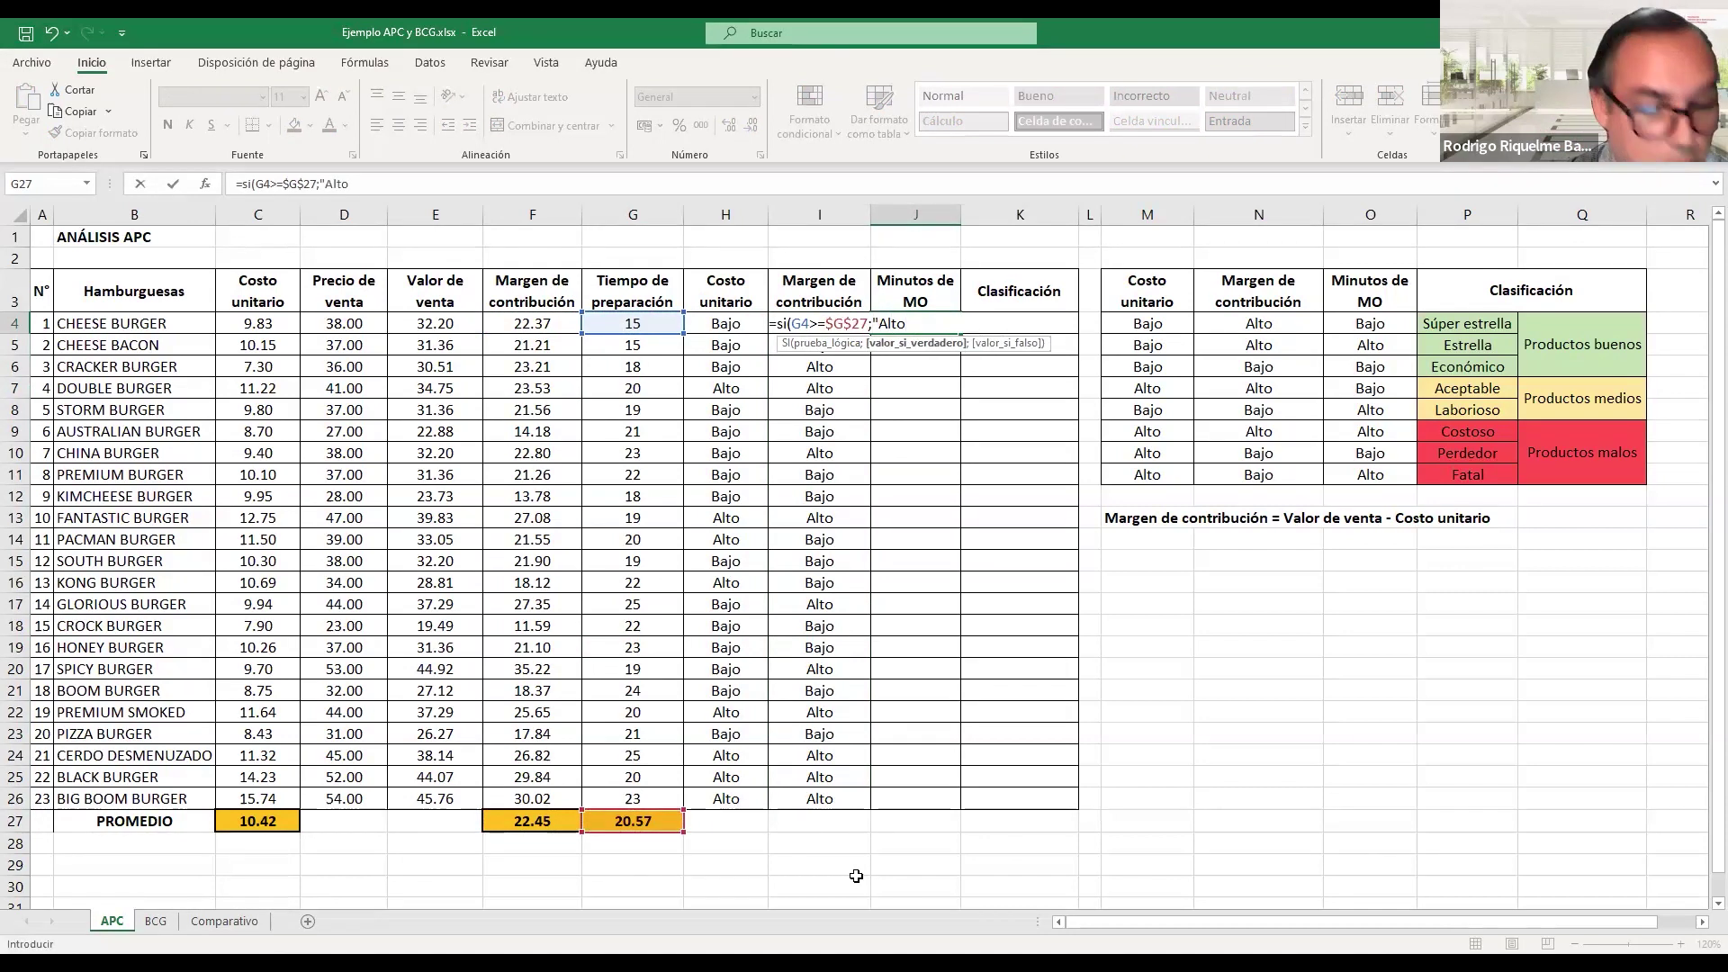
text(";"Bajo)
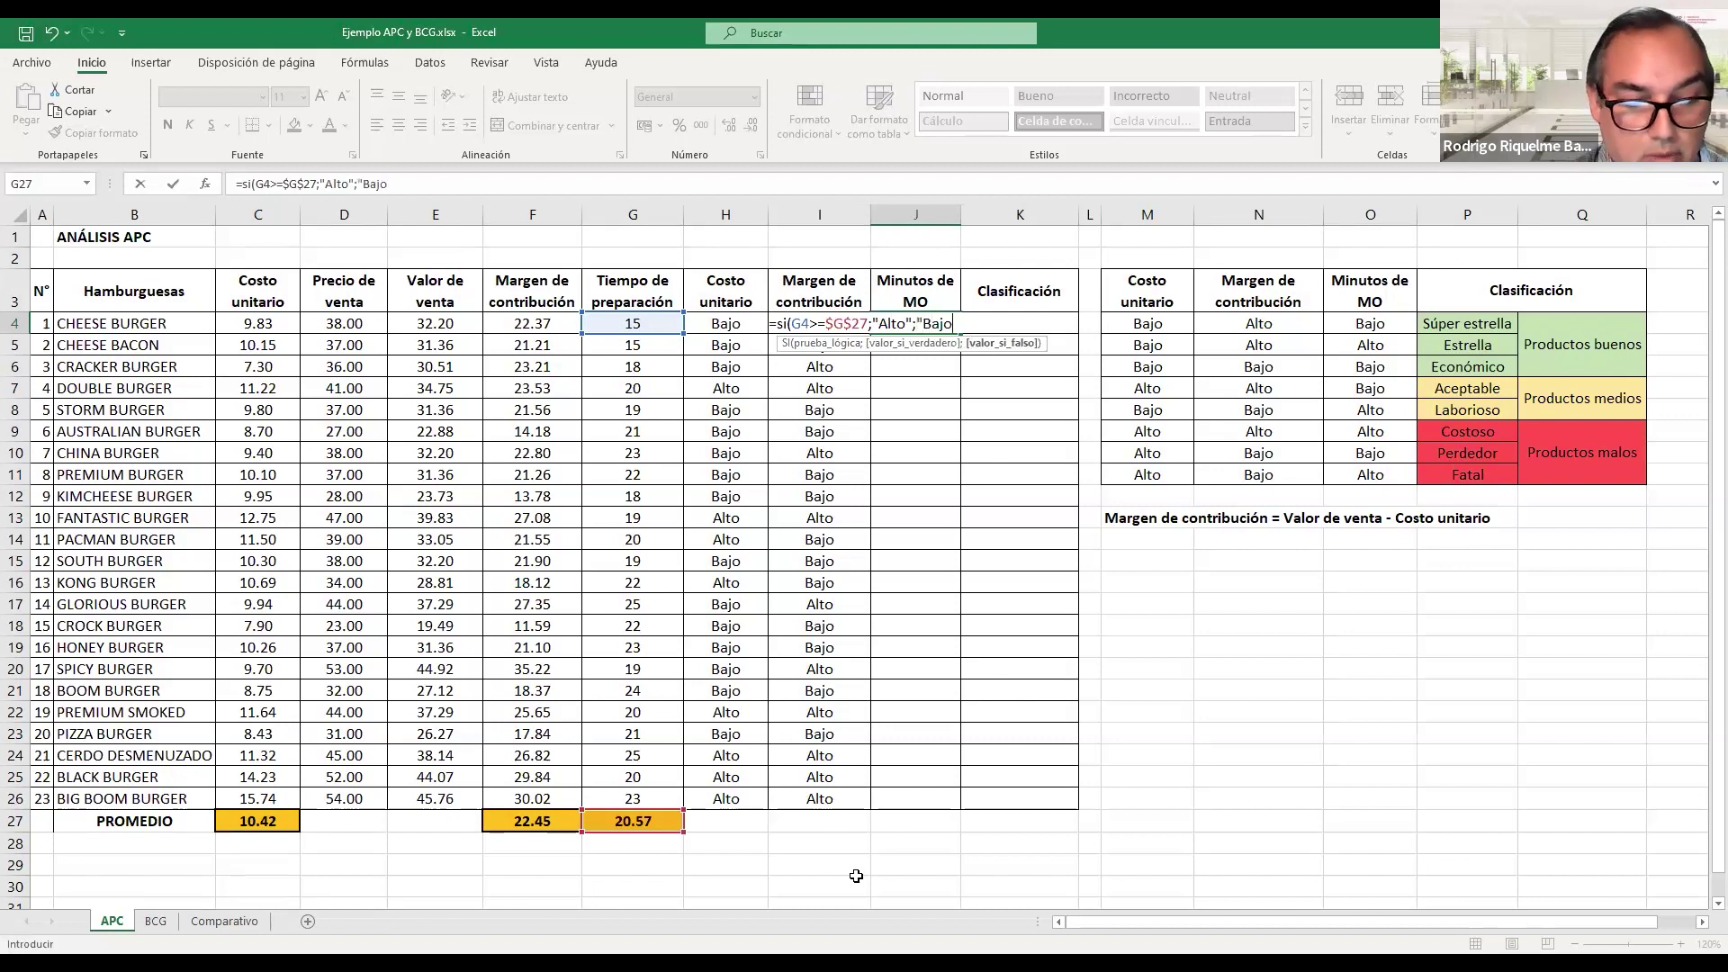
text("))
key(Tab)
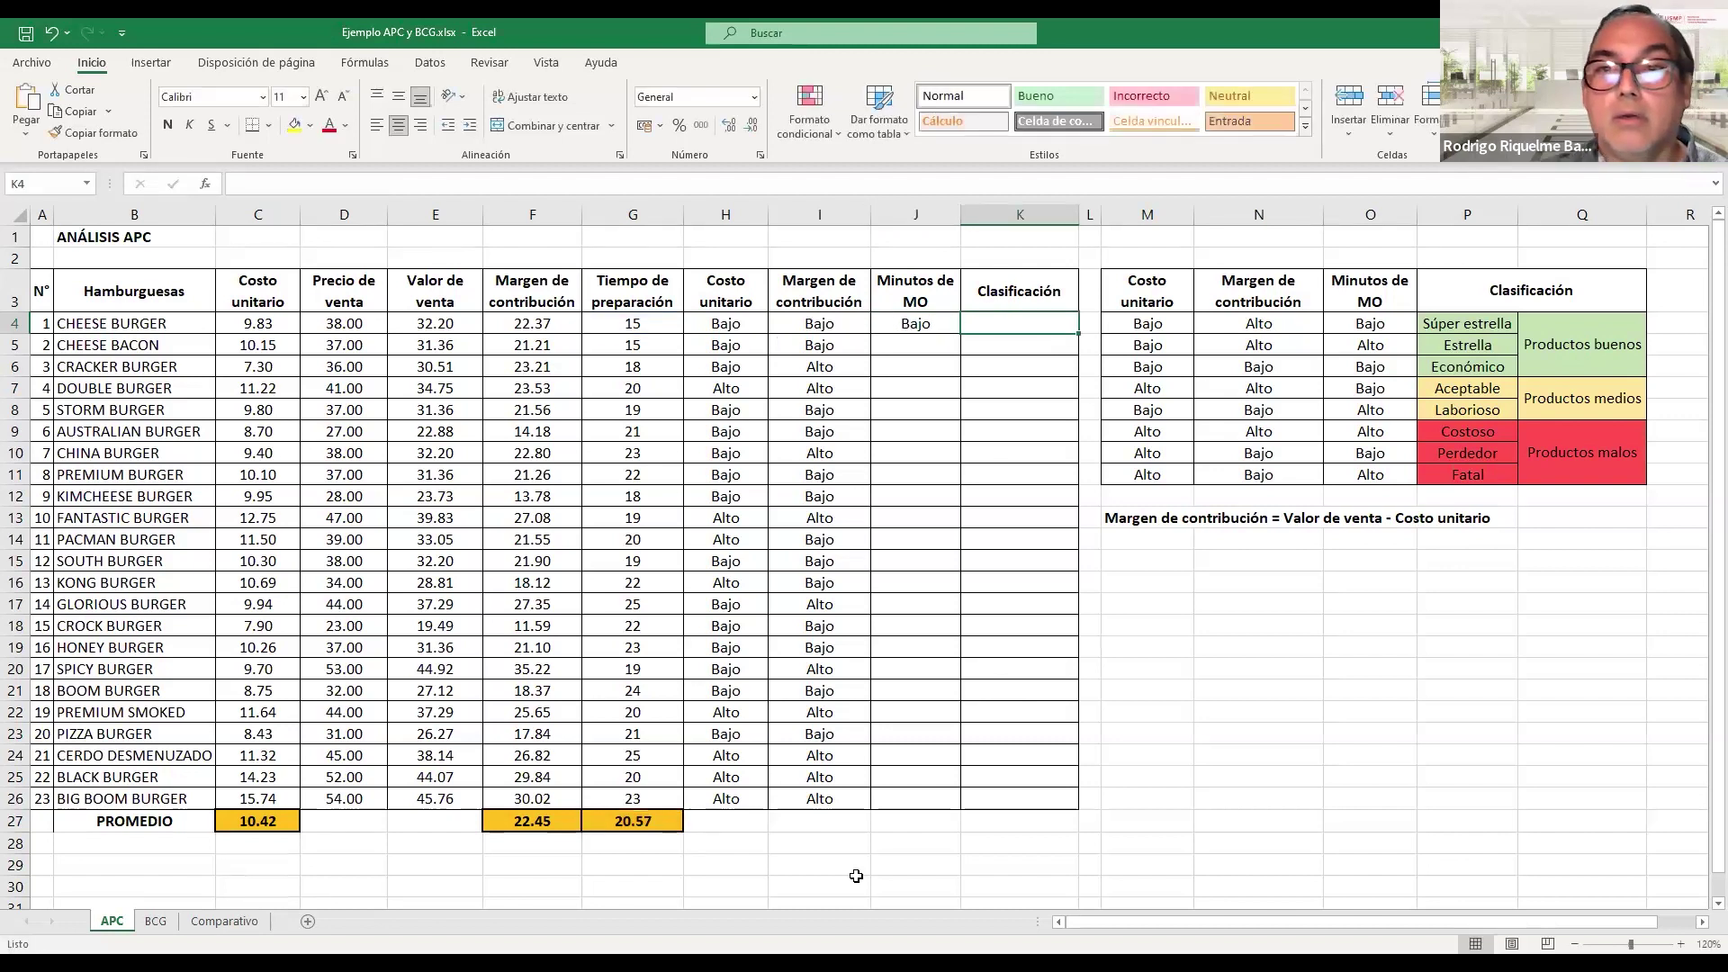
click(934, 322)
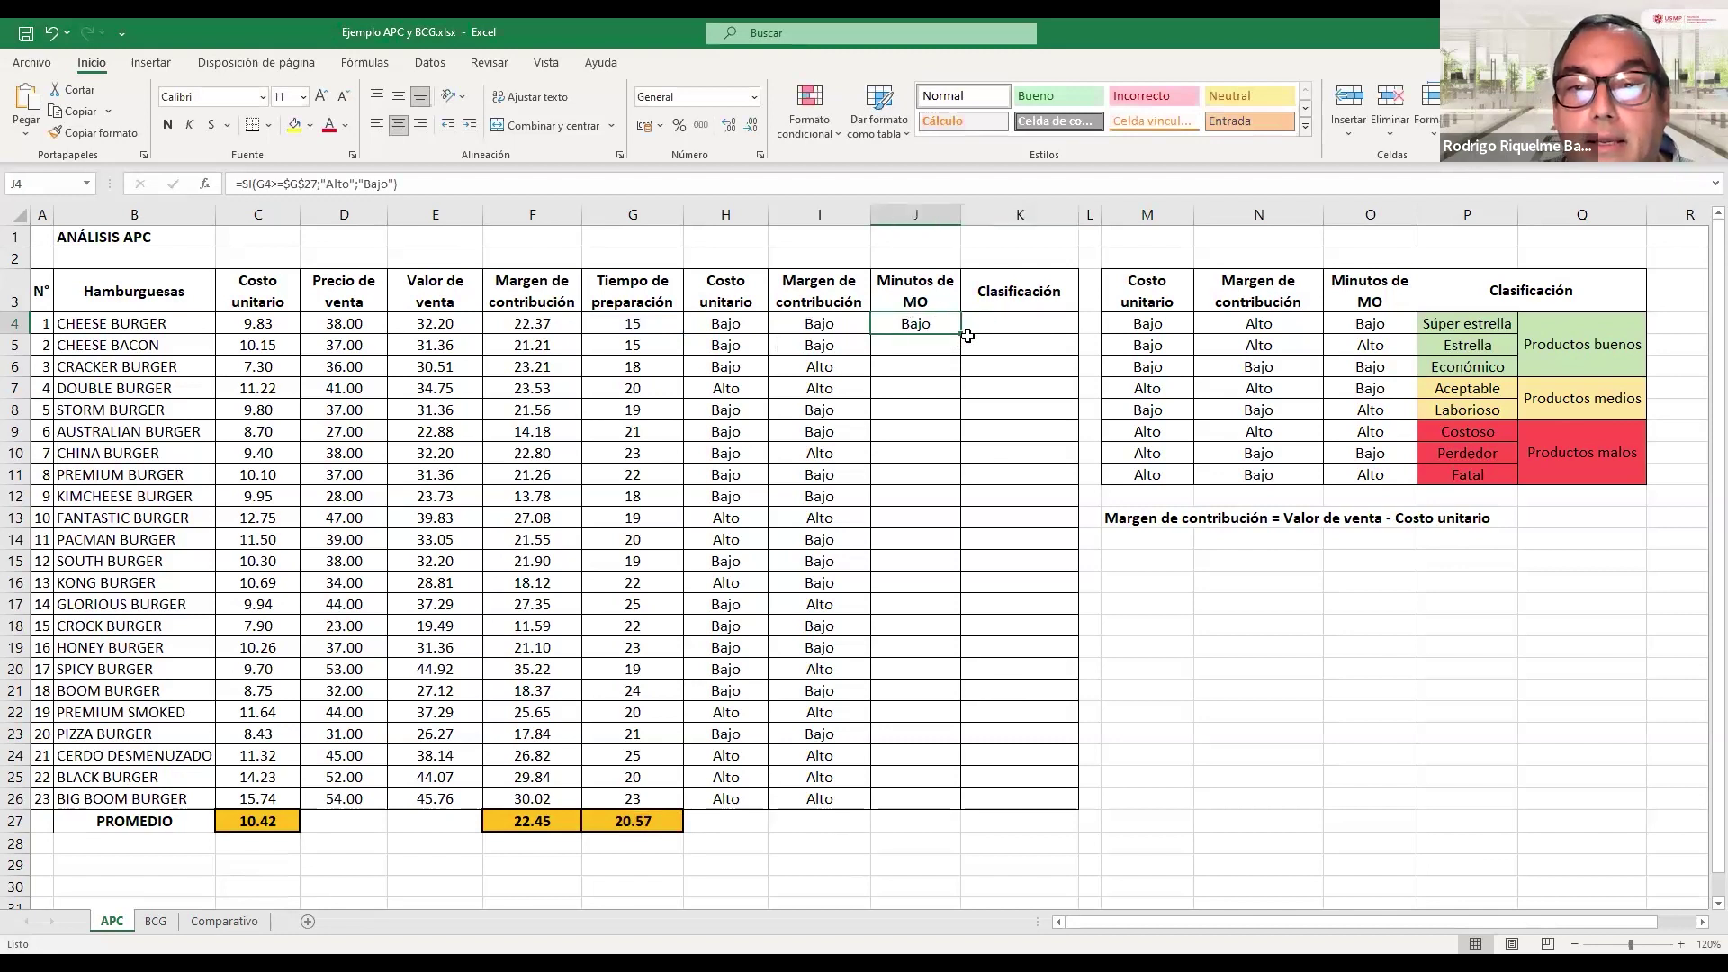
drag(964, 335, 954, 804)
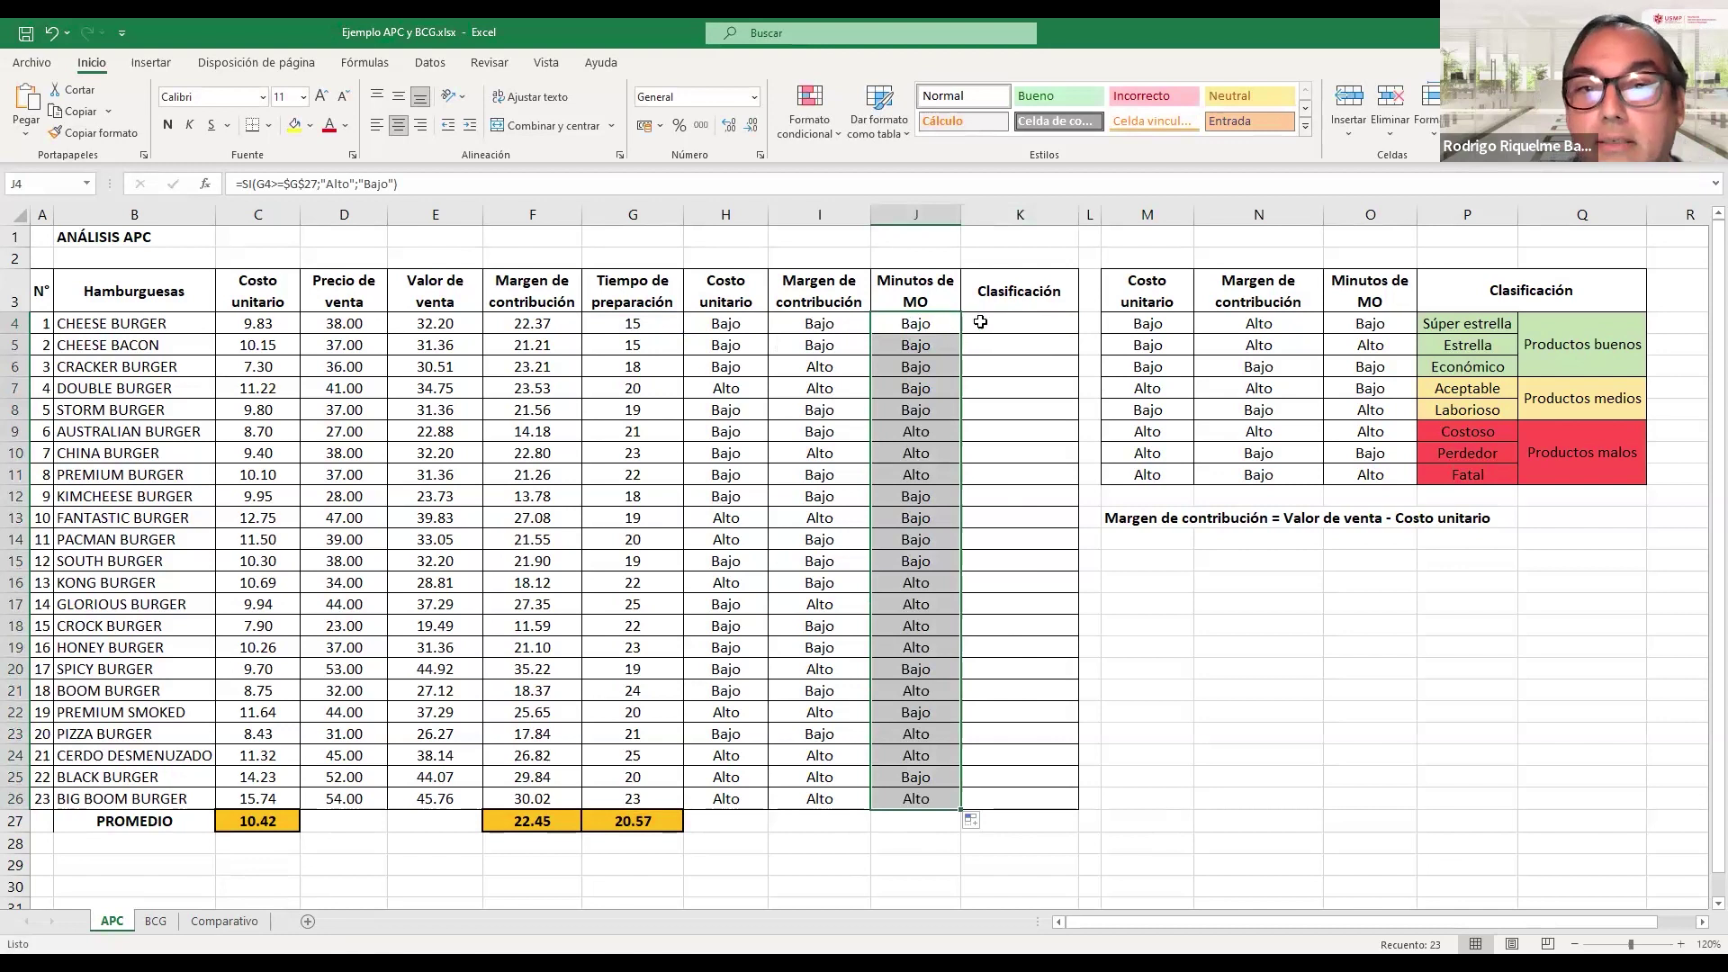
- Using the classification reference table, classify Cheese Burger and Cheese Bacon as "Económico" in K4 and K5
click(1027, 322)
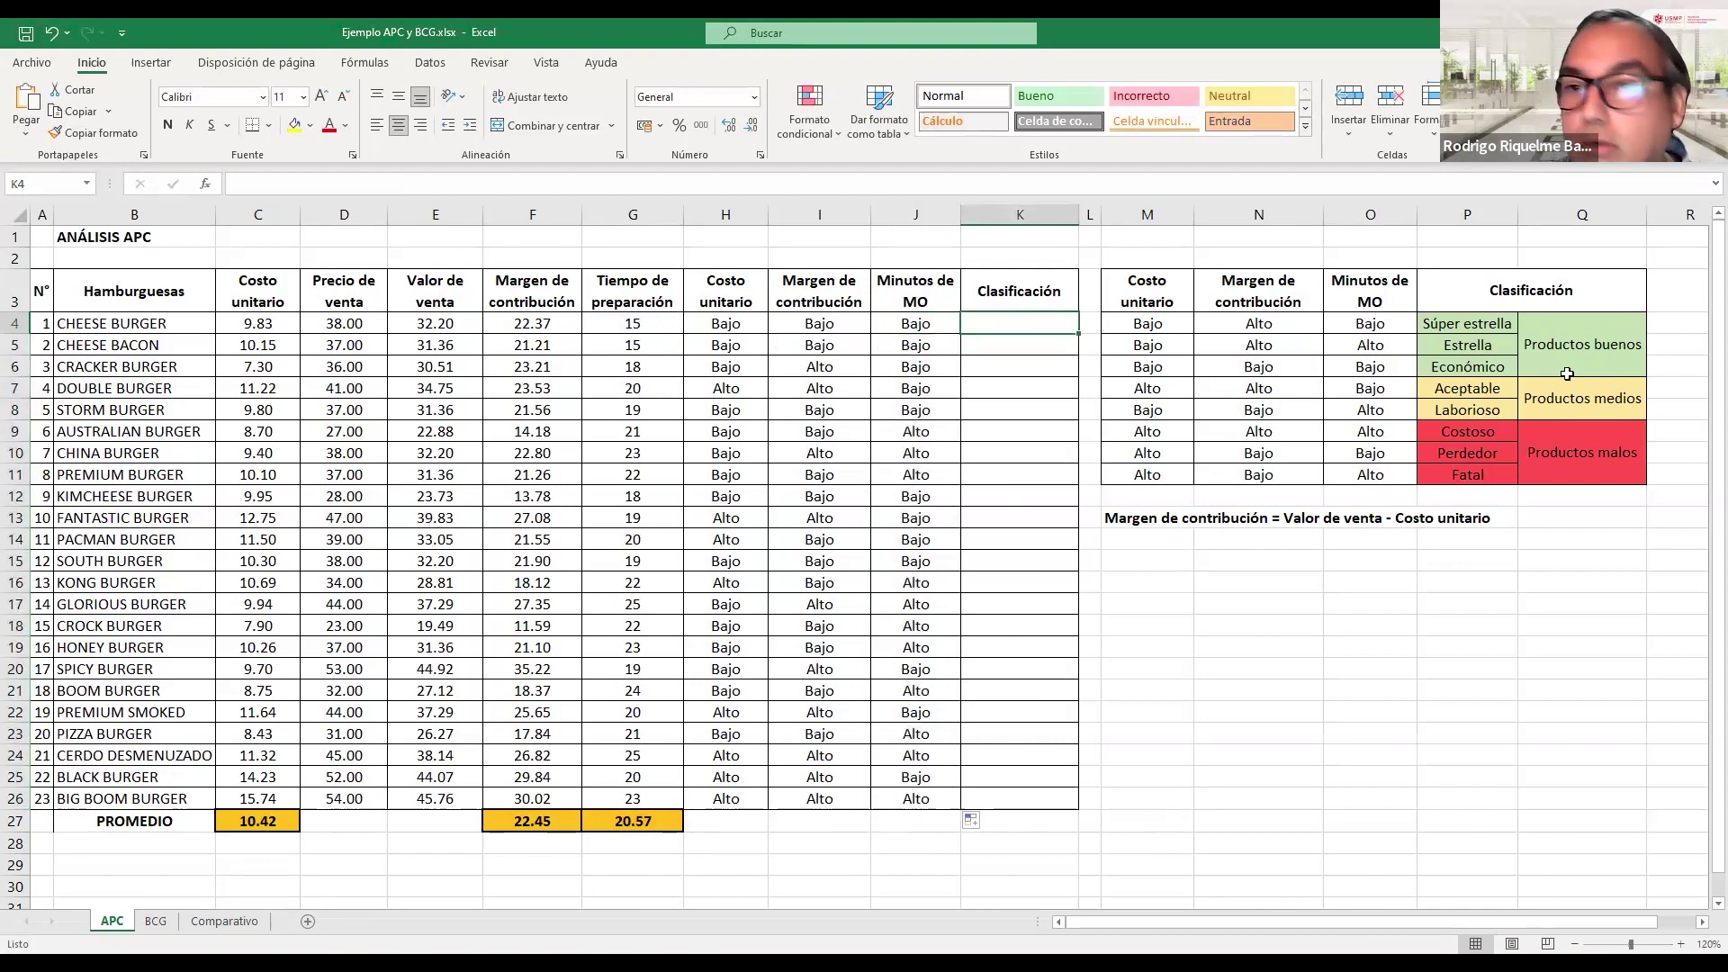
drag(1122, 325, 1485, 475)
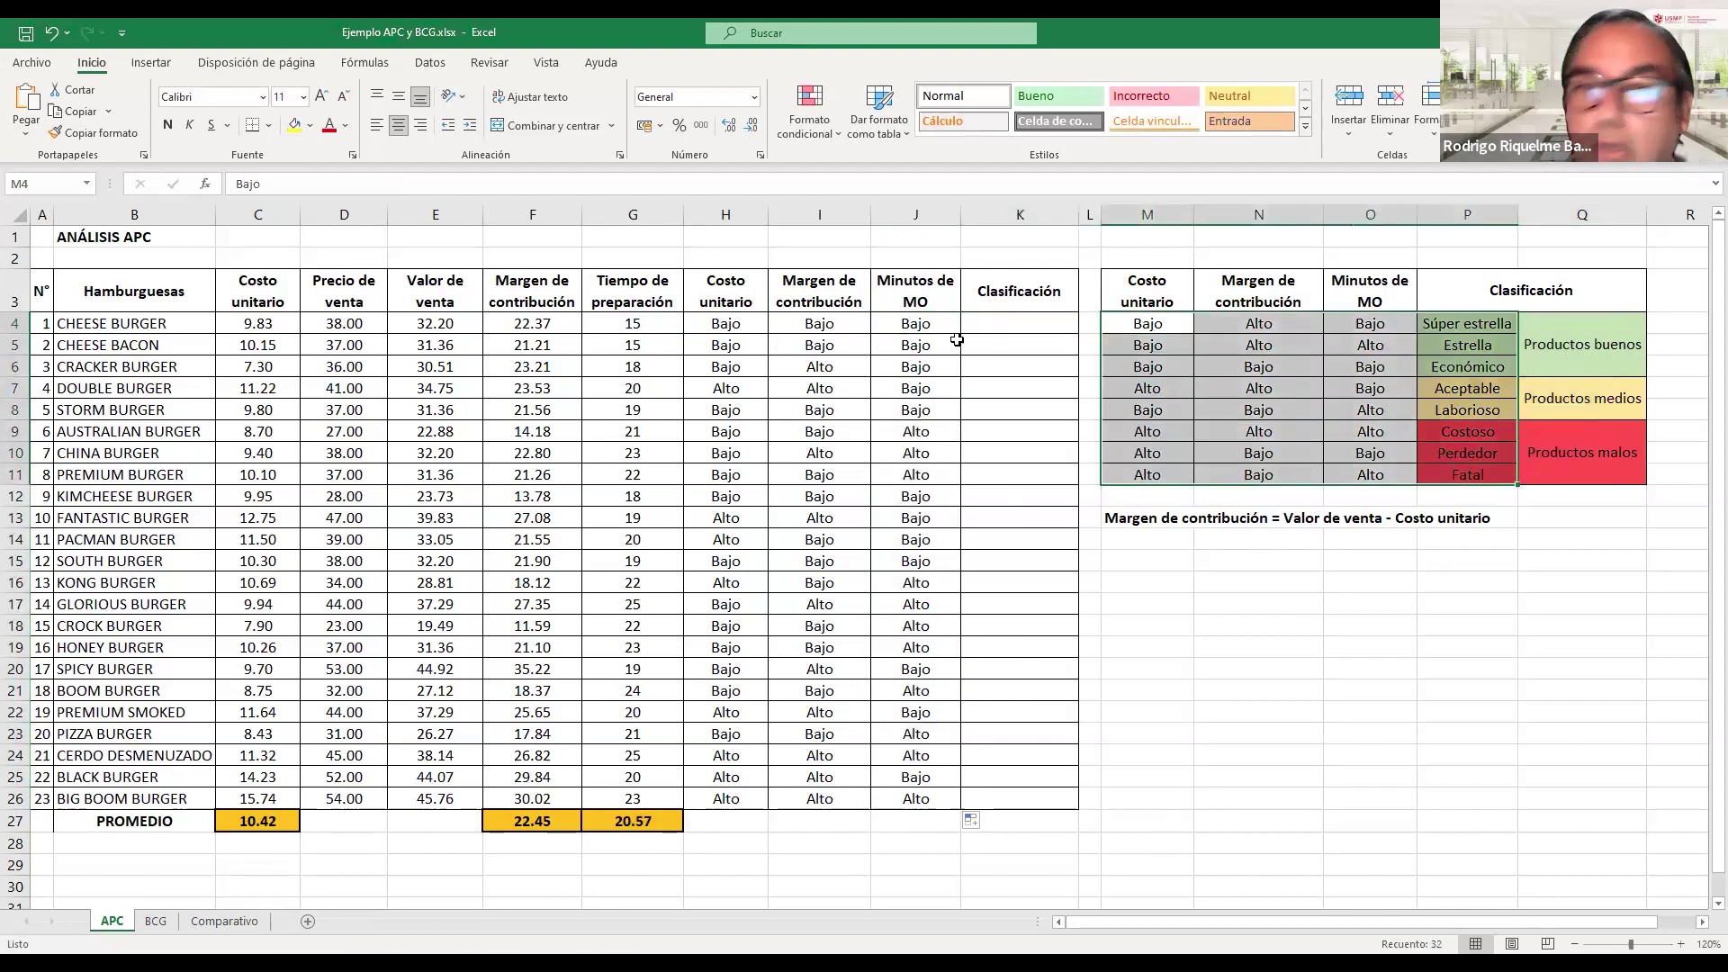
drag(1008, 329, 1025, 798)
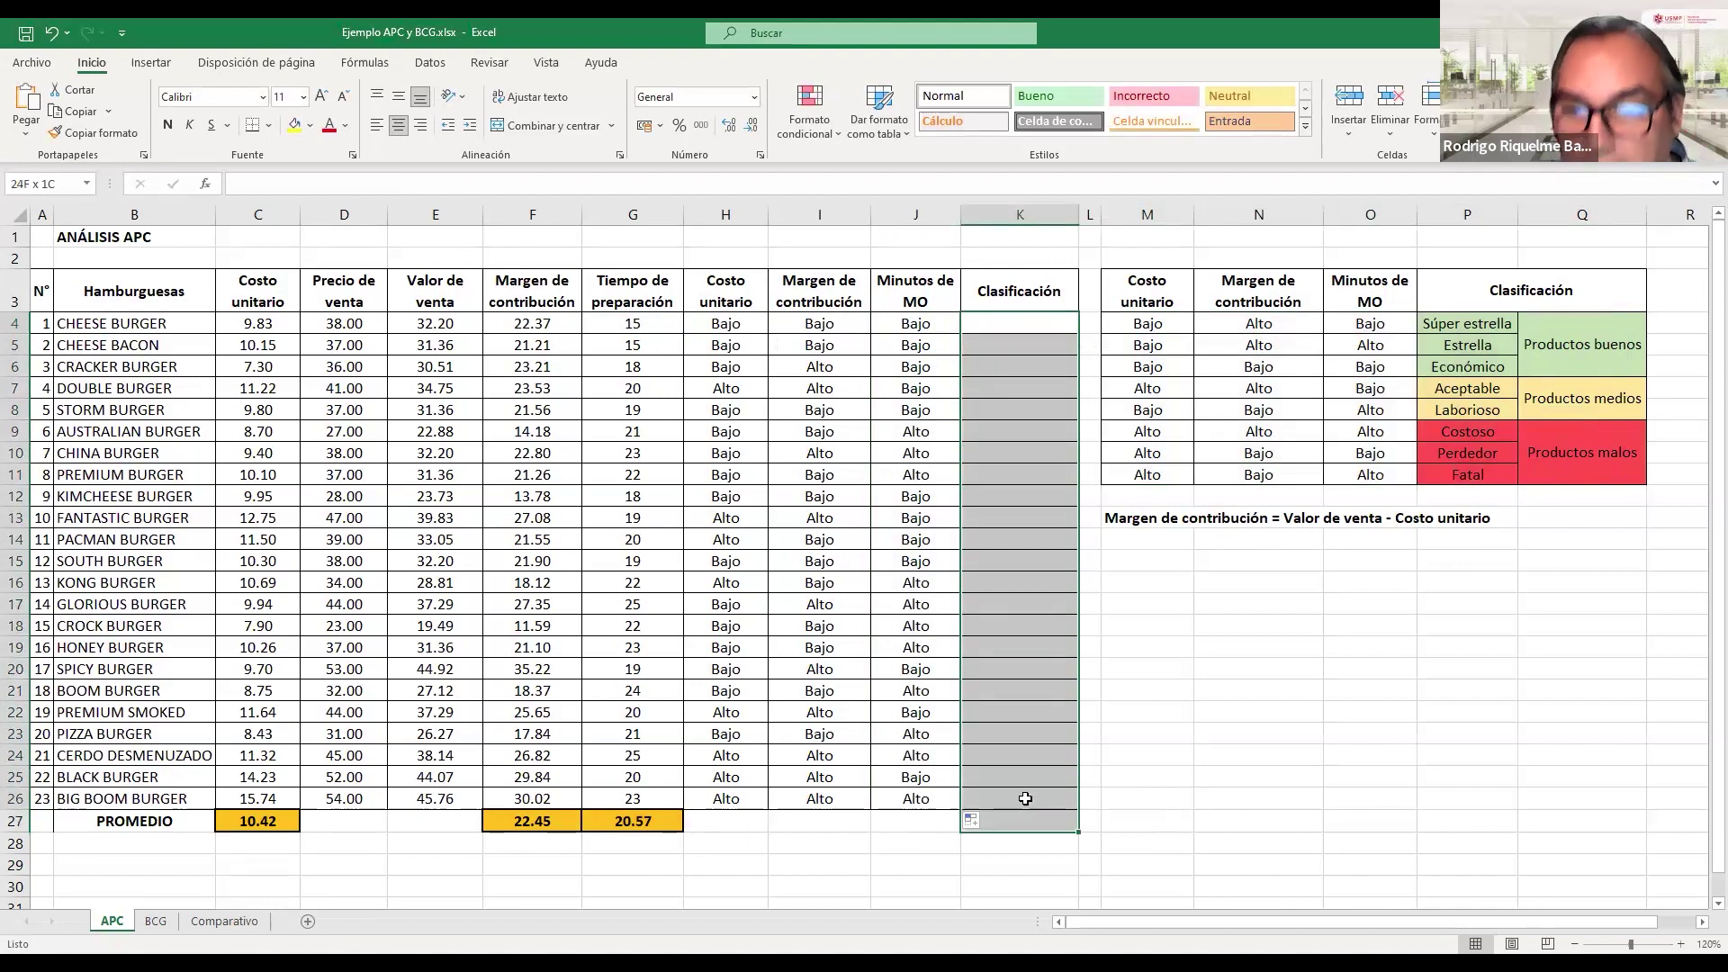
click(1027, 323)
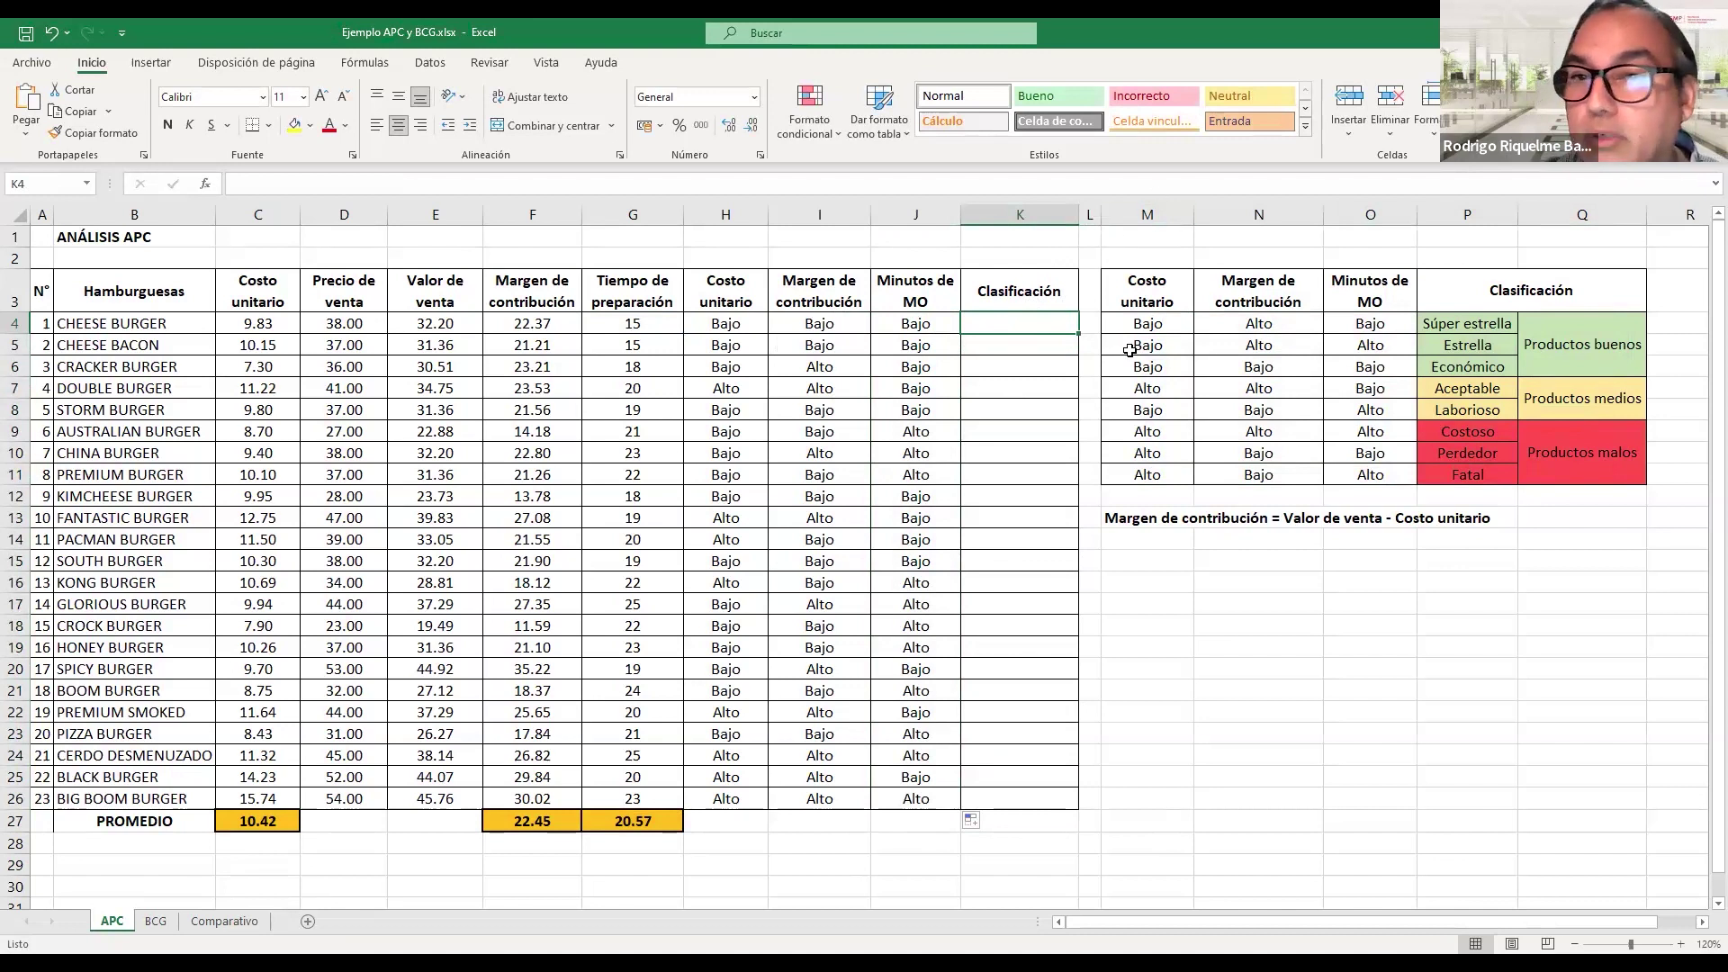
drag(1151, 363, 1476, 367)
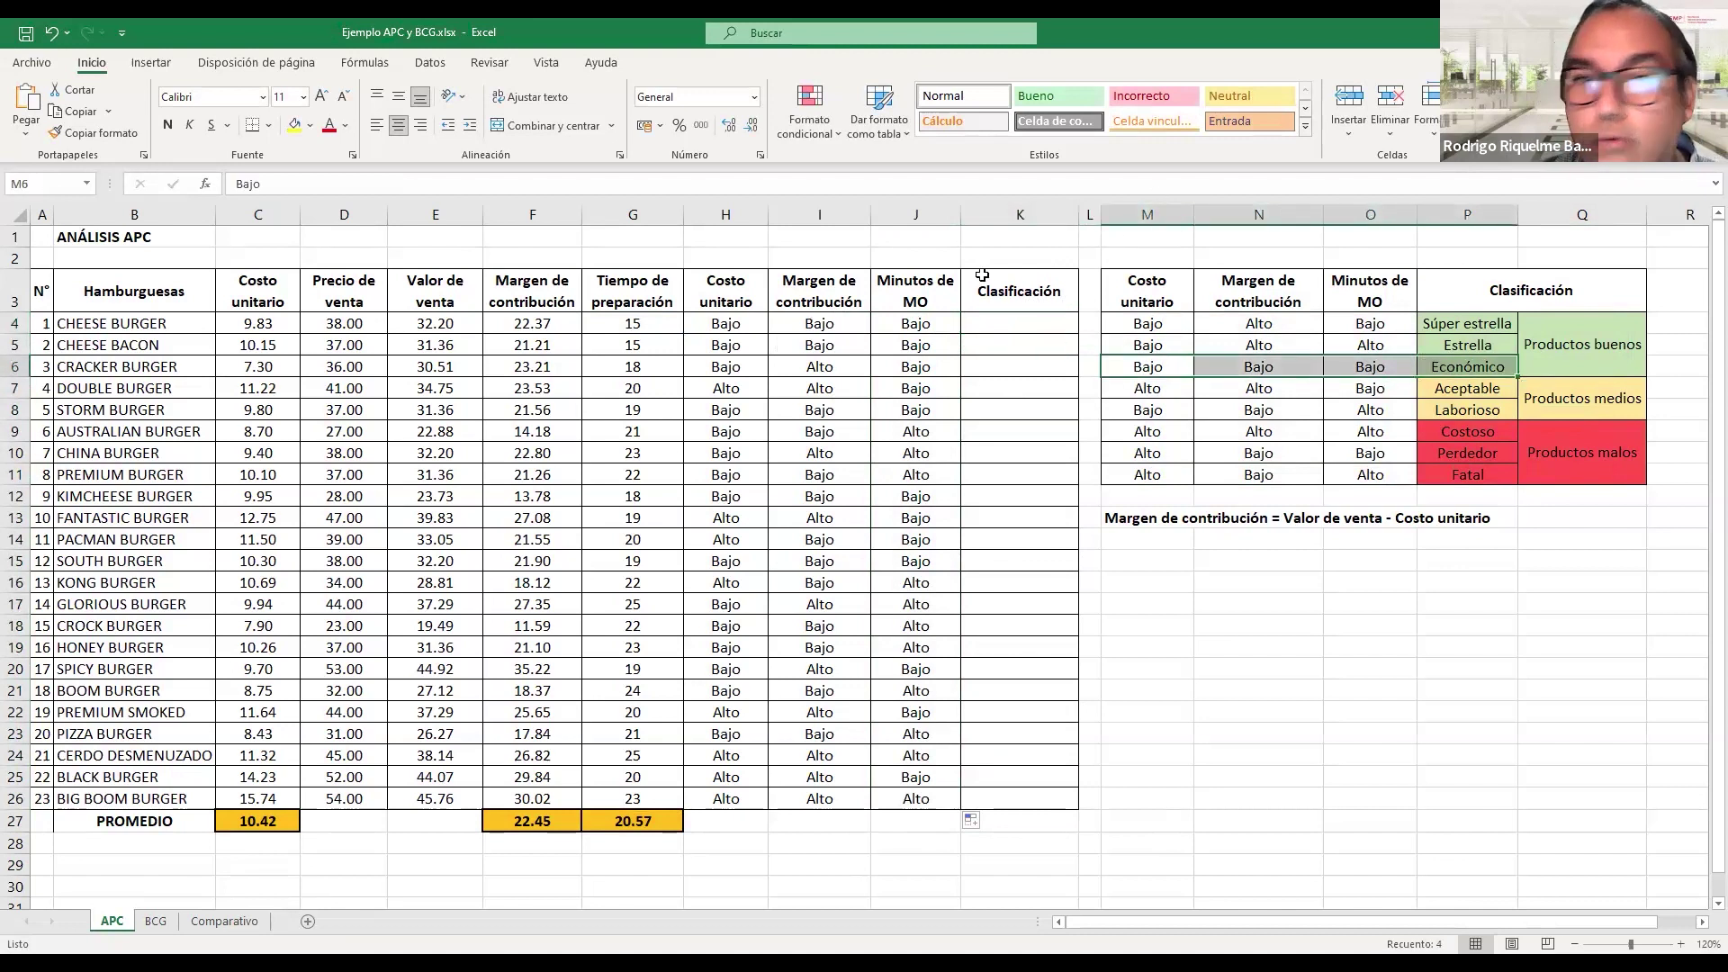
click(996, 323)
text(Ec)
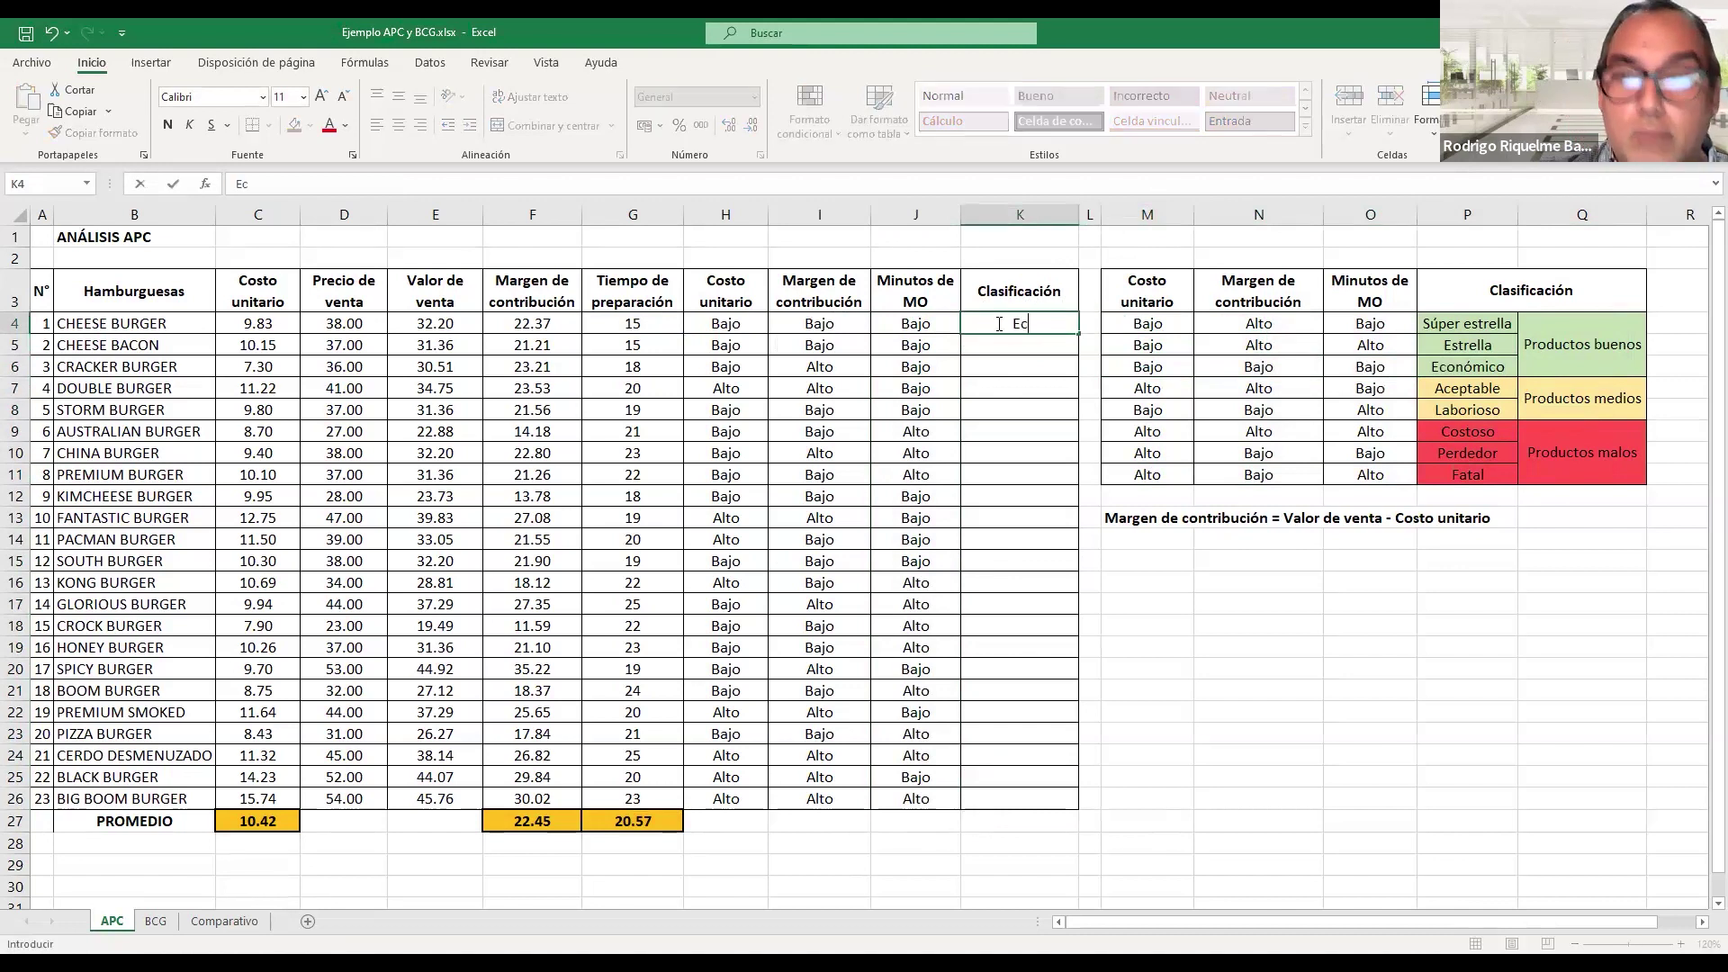
text(onómico)
key(Return)
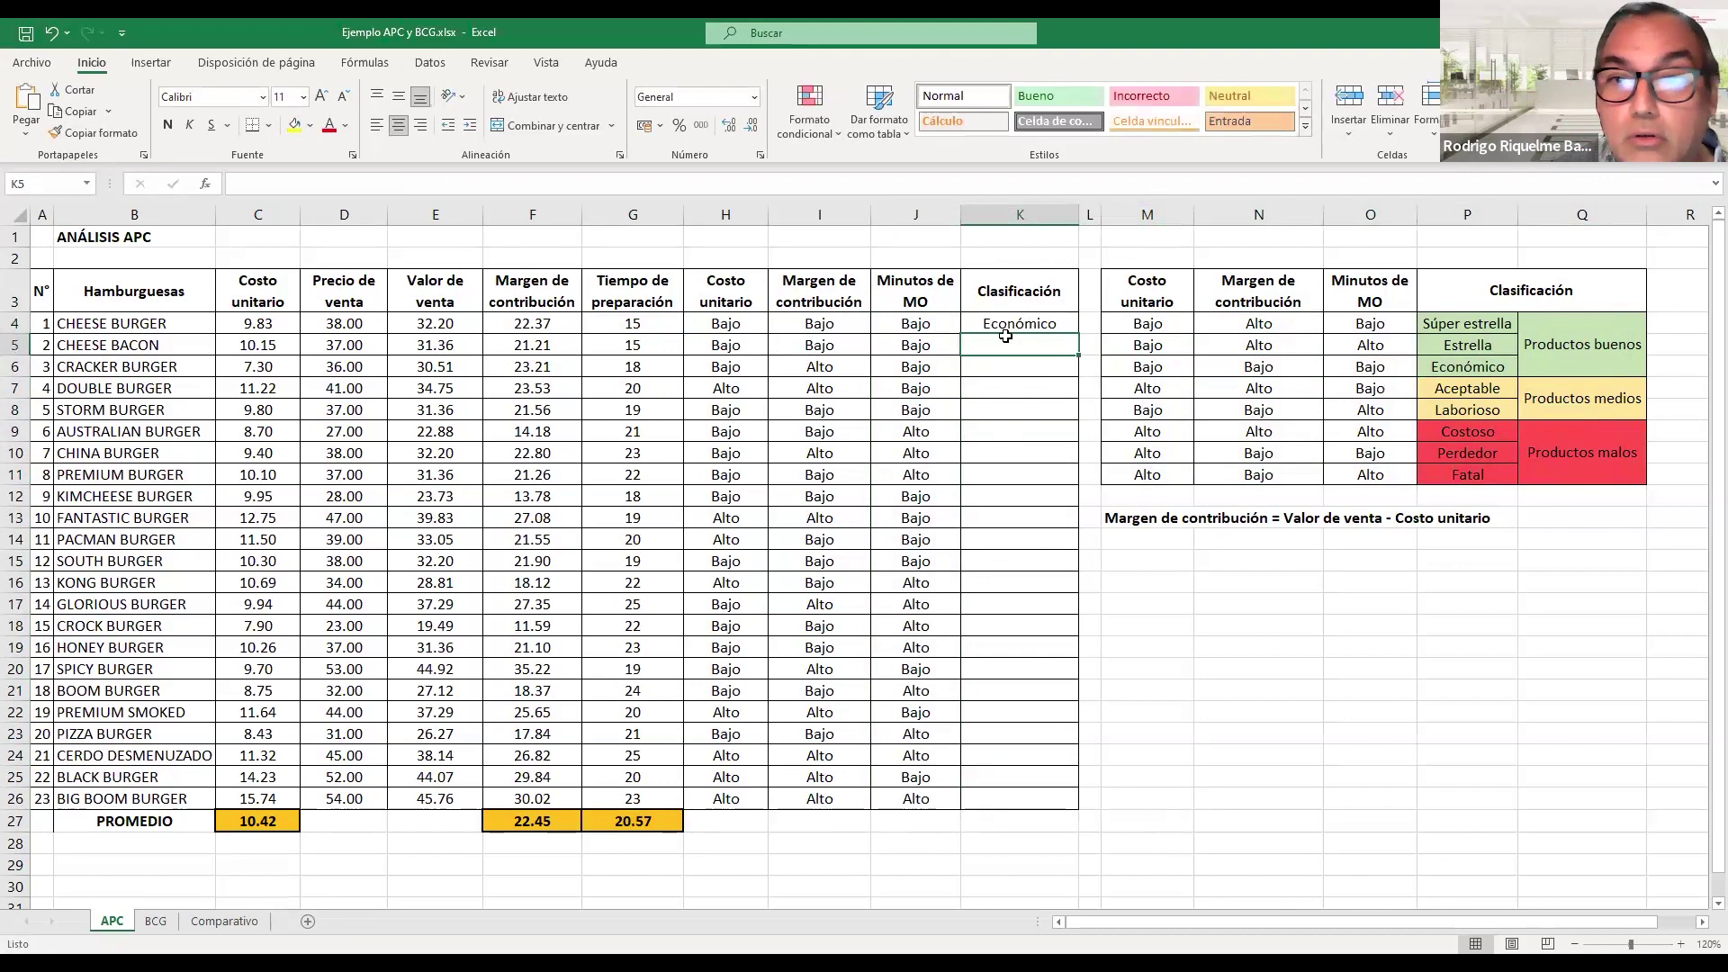
text(Económico)
key(Return)
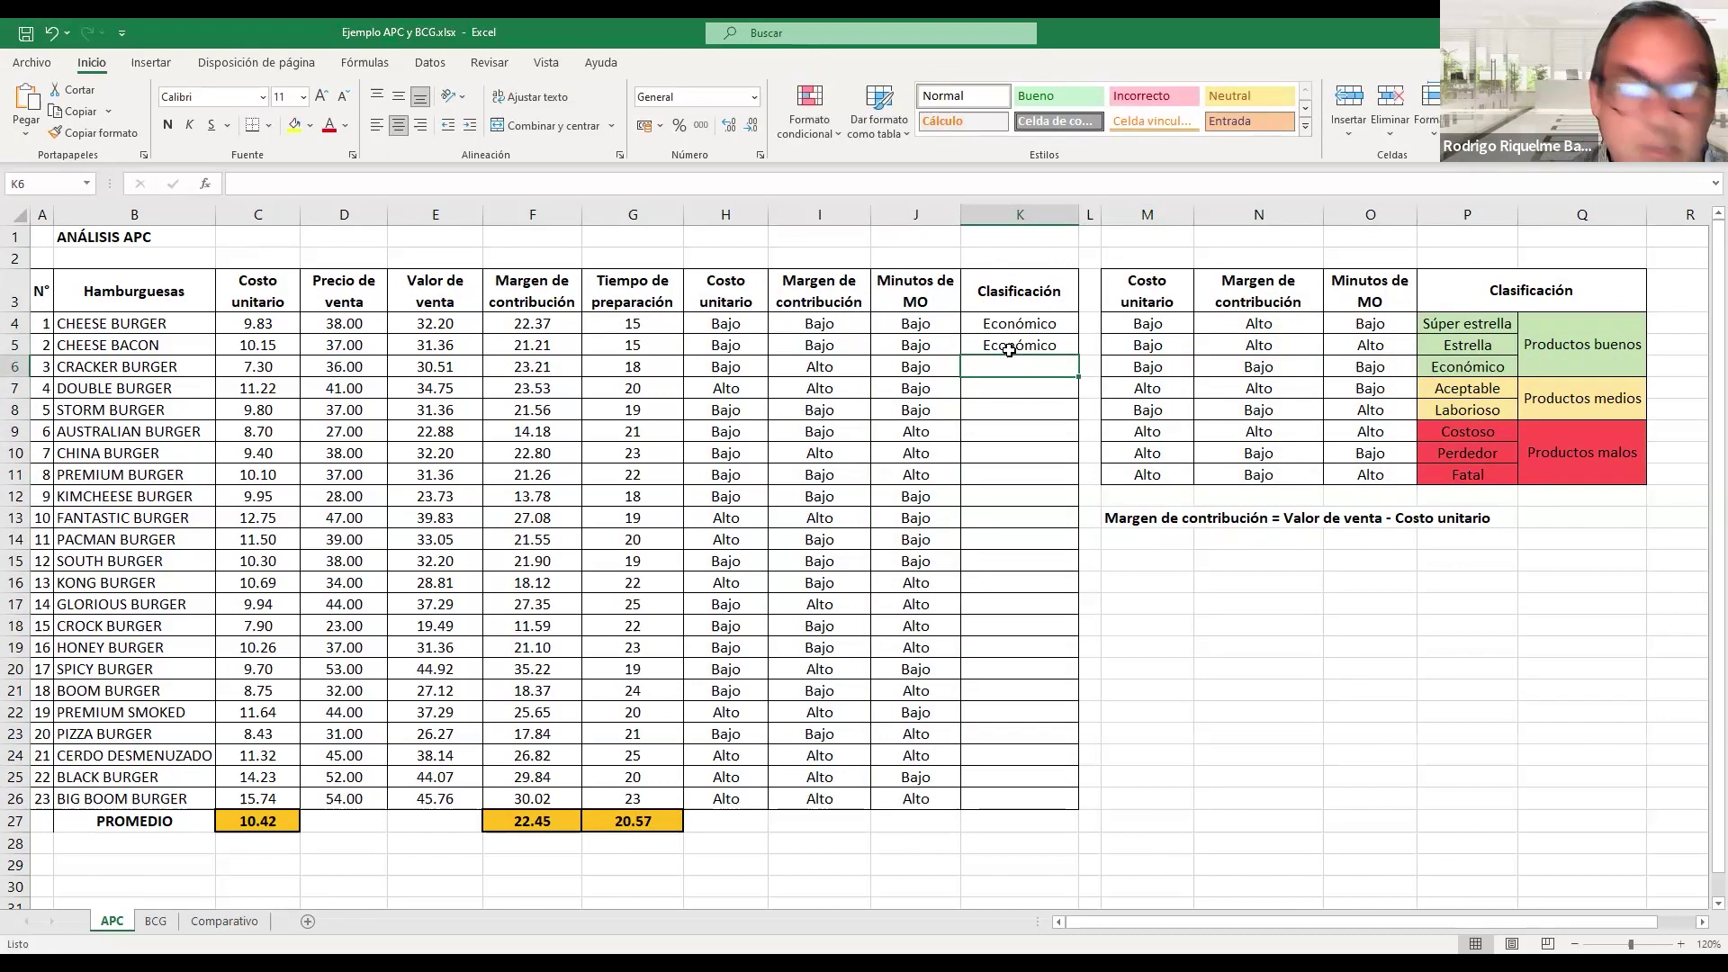
- Classify Cracker Burger in K6 as "Súper estrella", Double Burger in K7 as "Aceptable" and Storm Burger in K8 as "Económico"
text(Súper e)
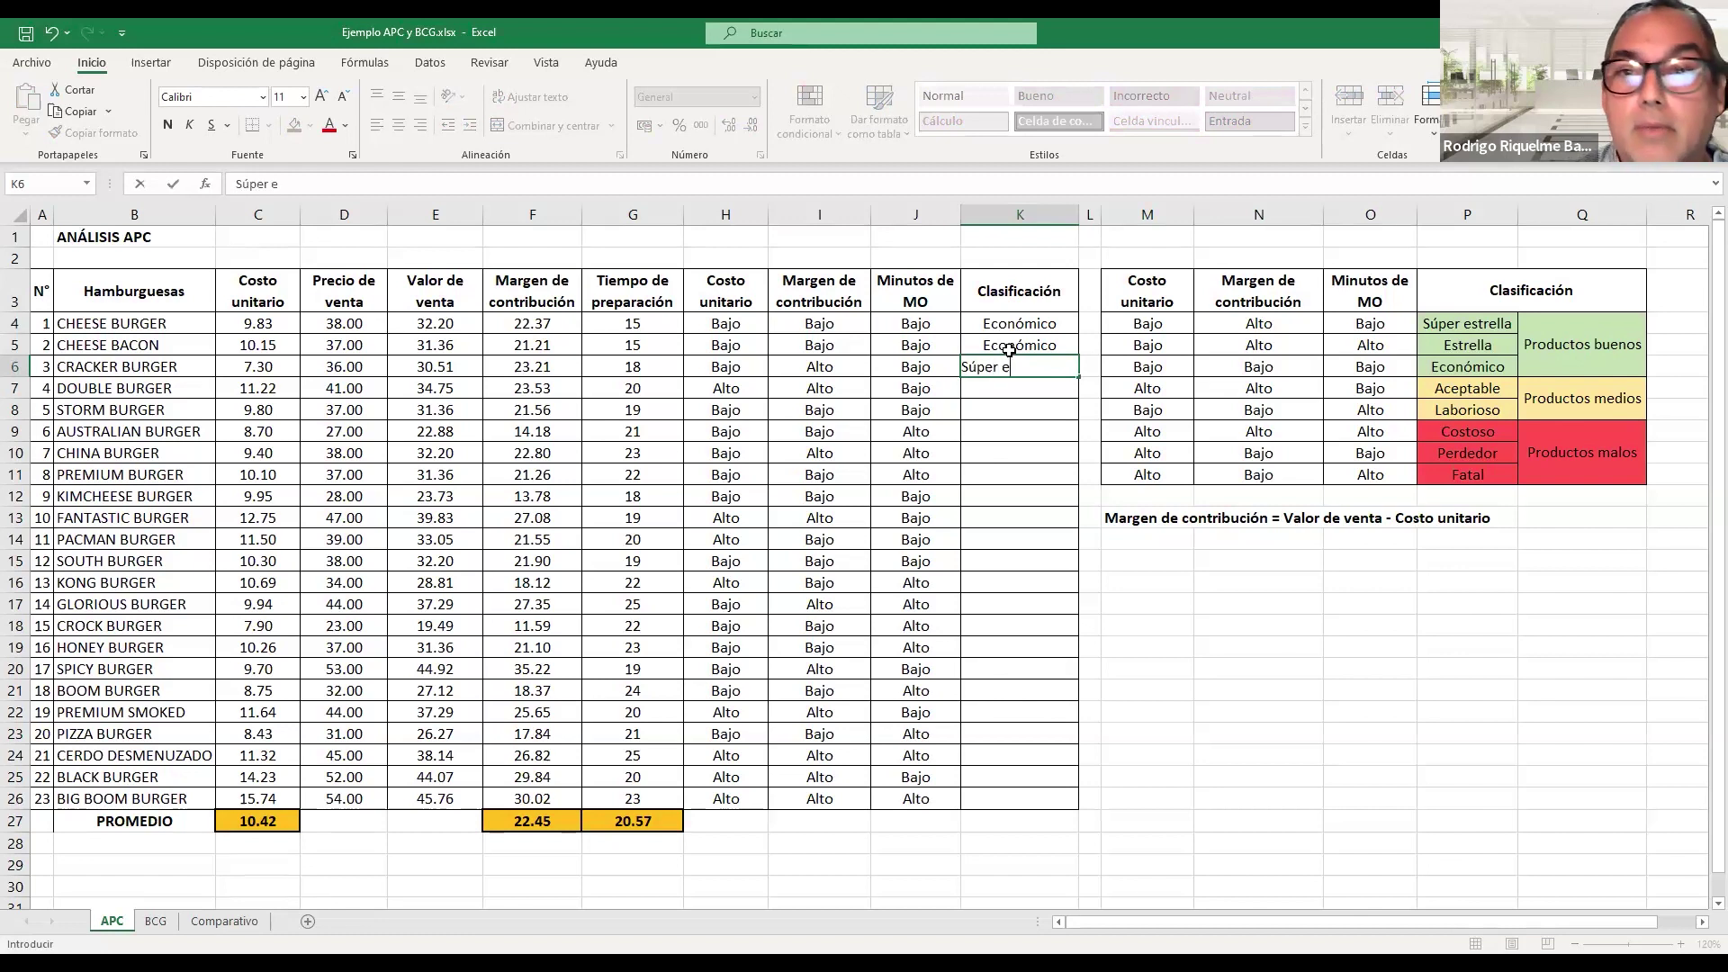
text(strella)
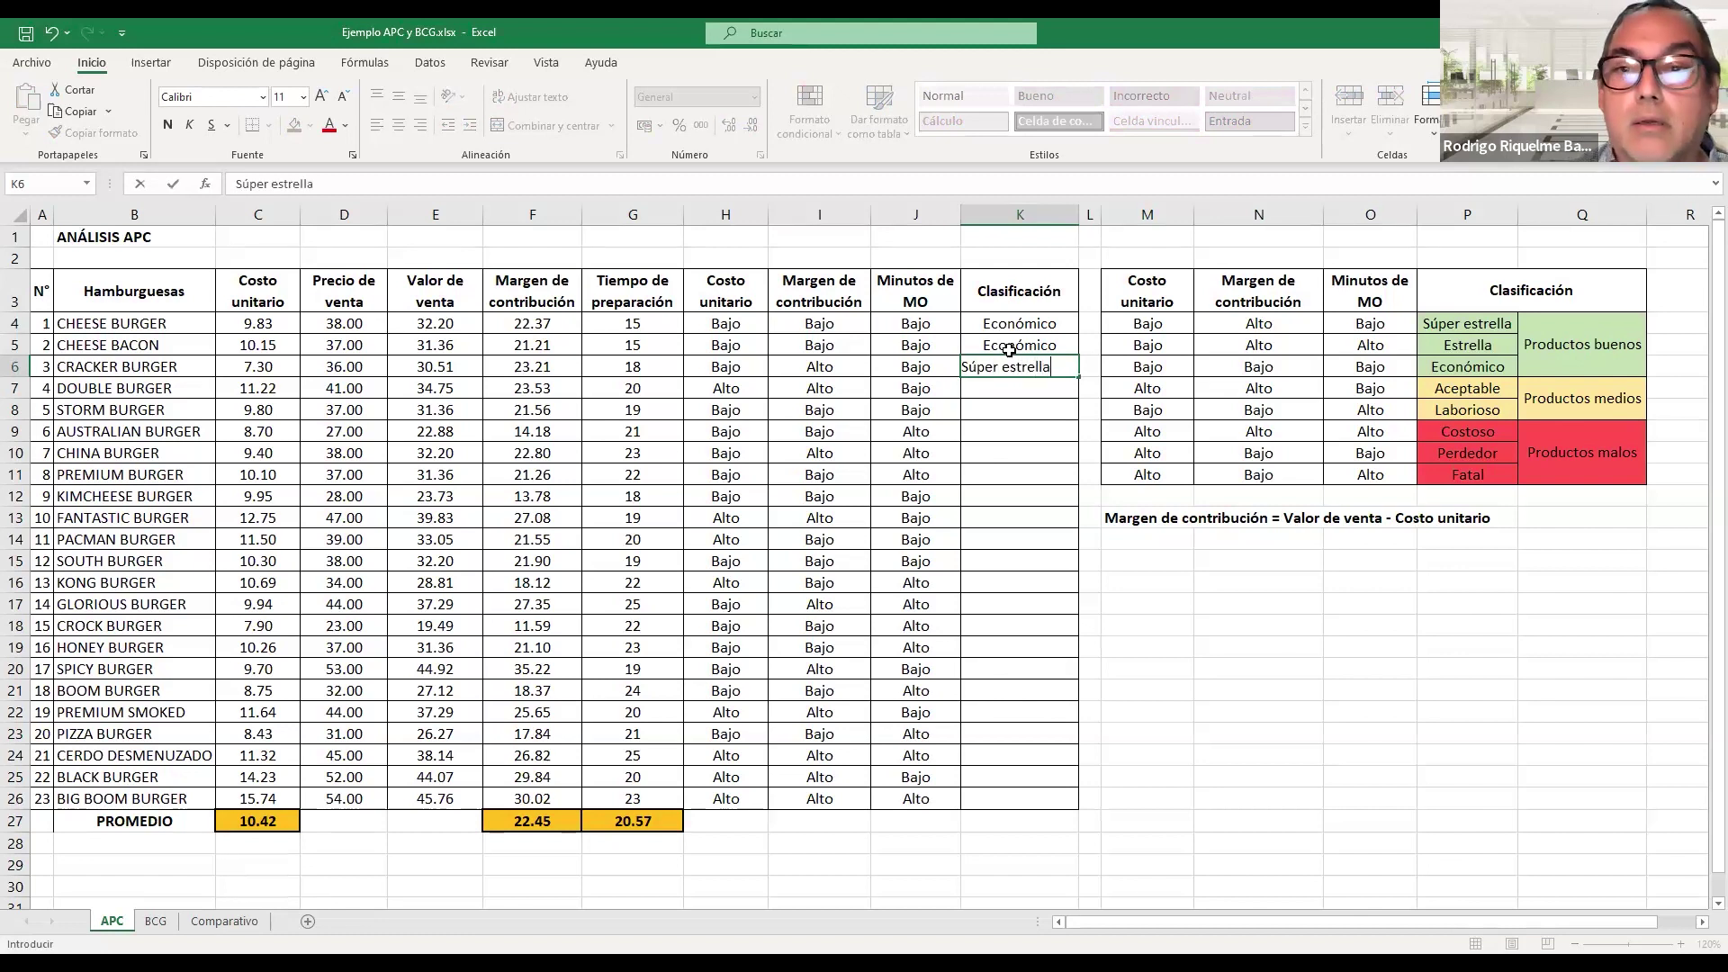
key(Return)
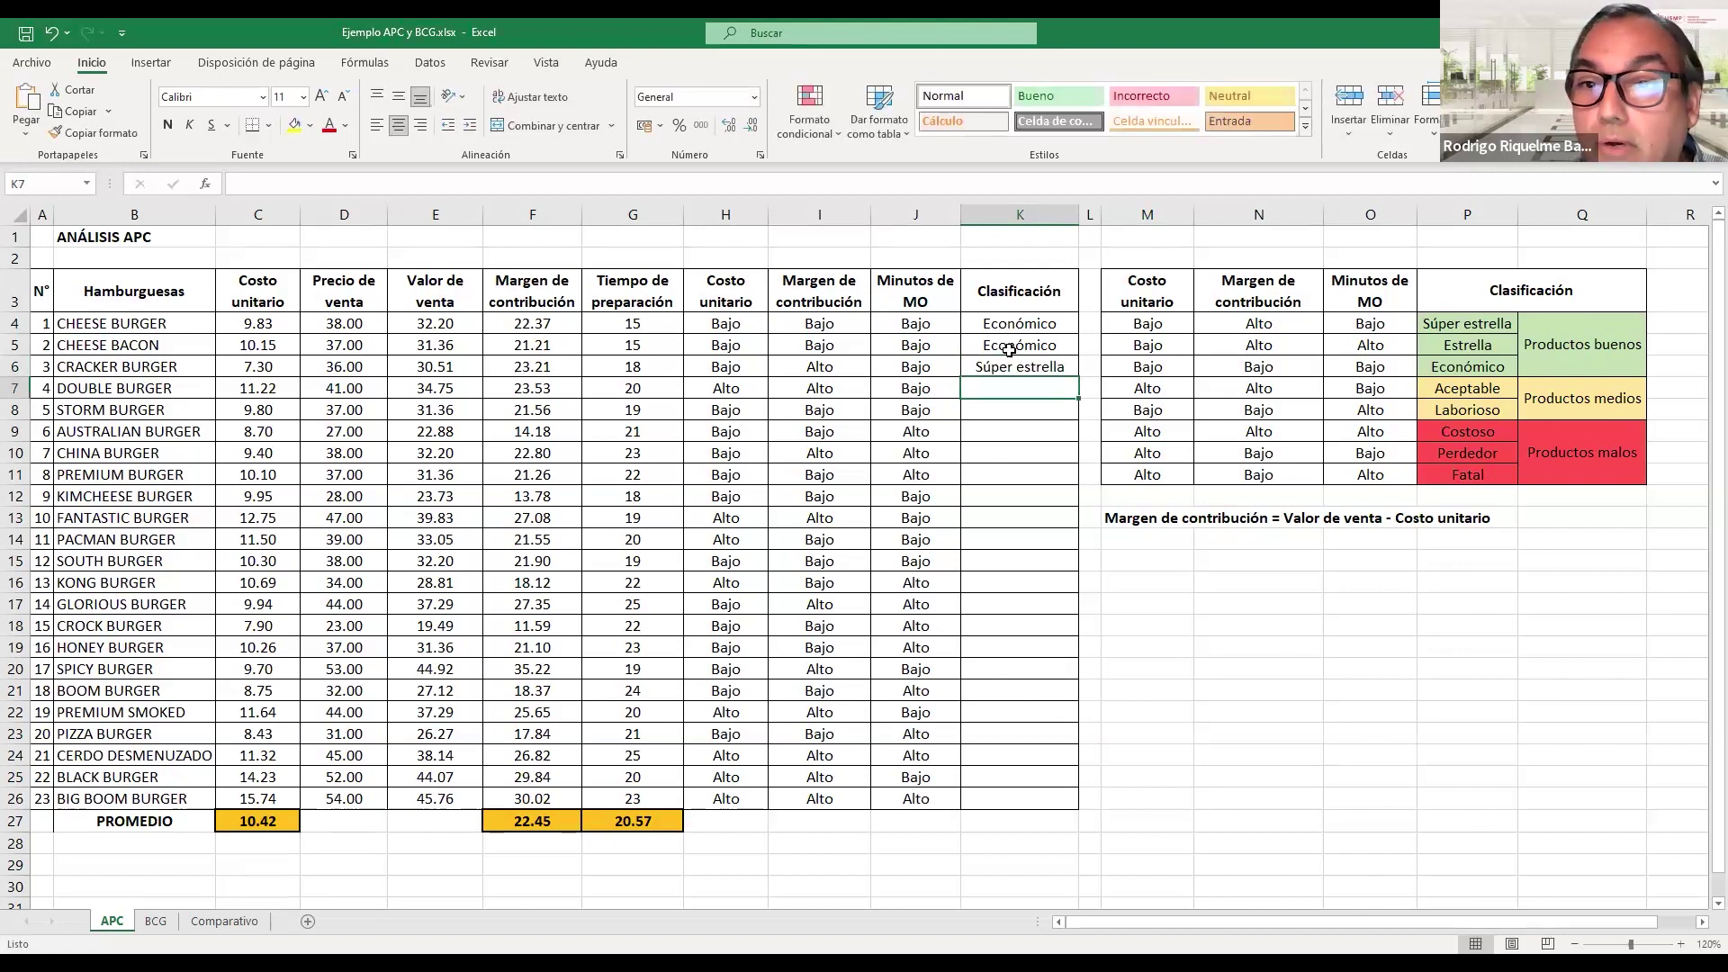
text(Ace)
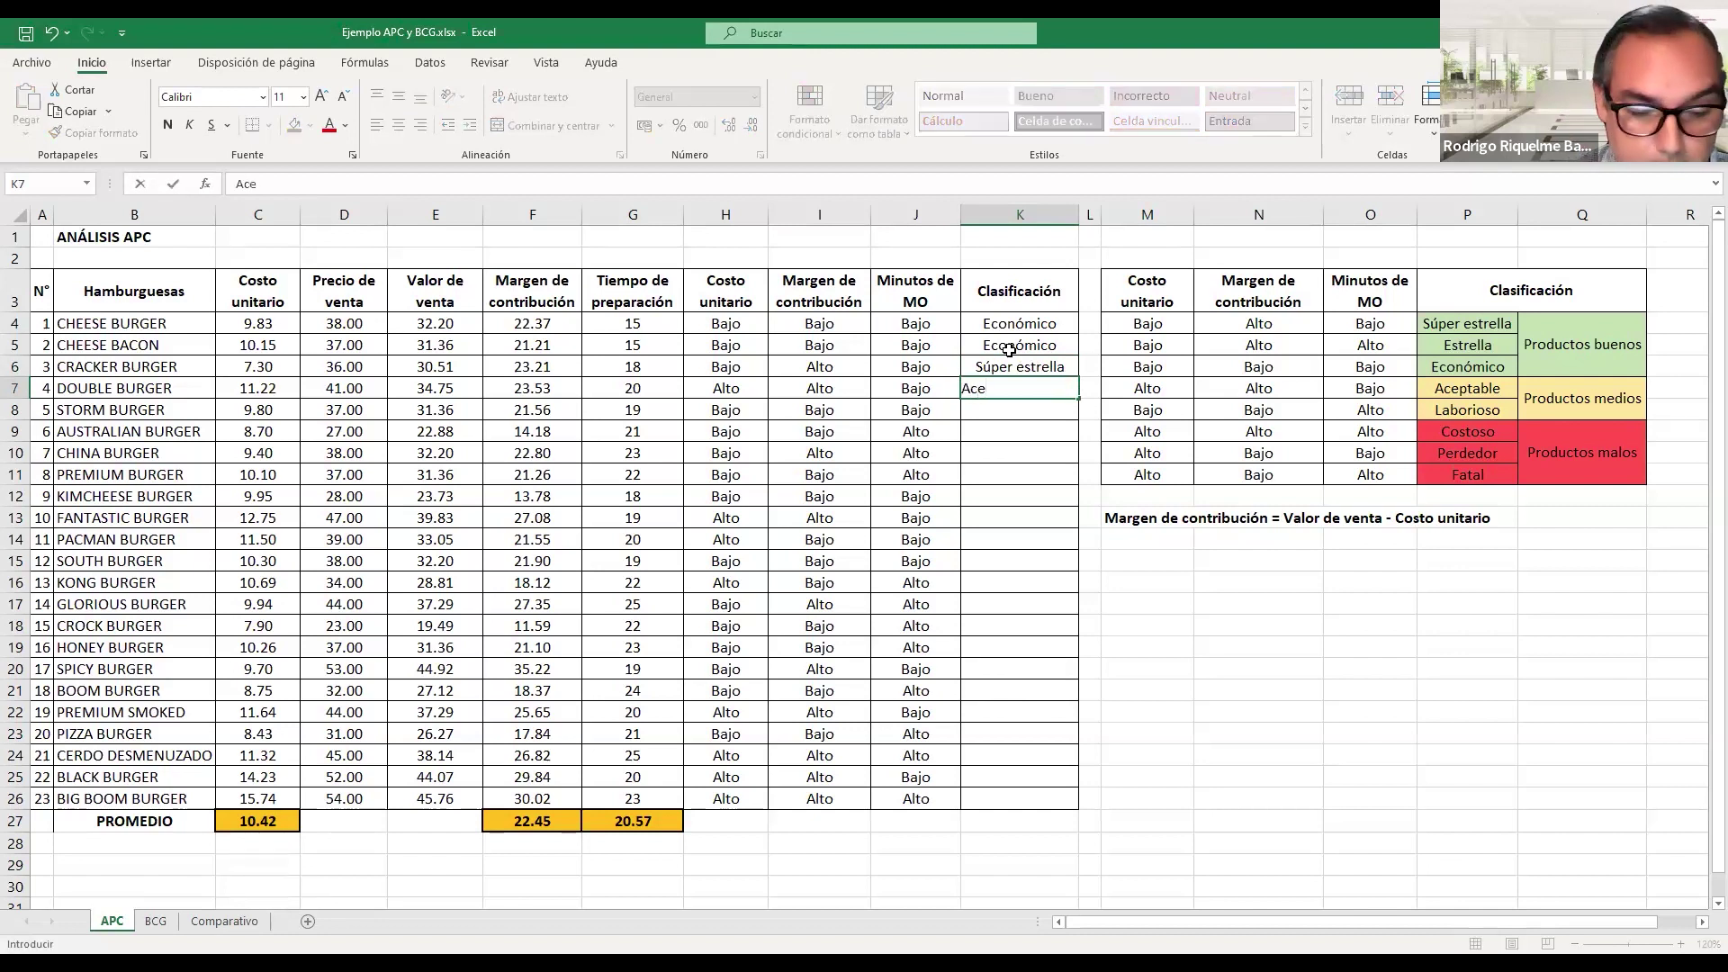
text(ptable)
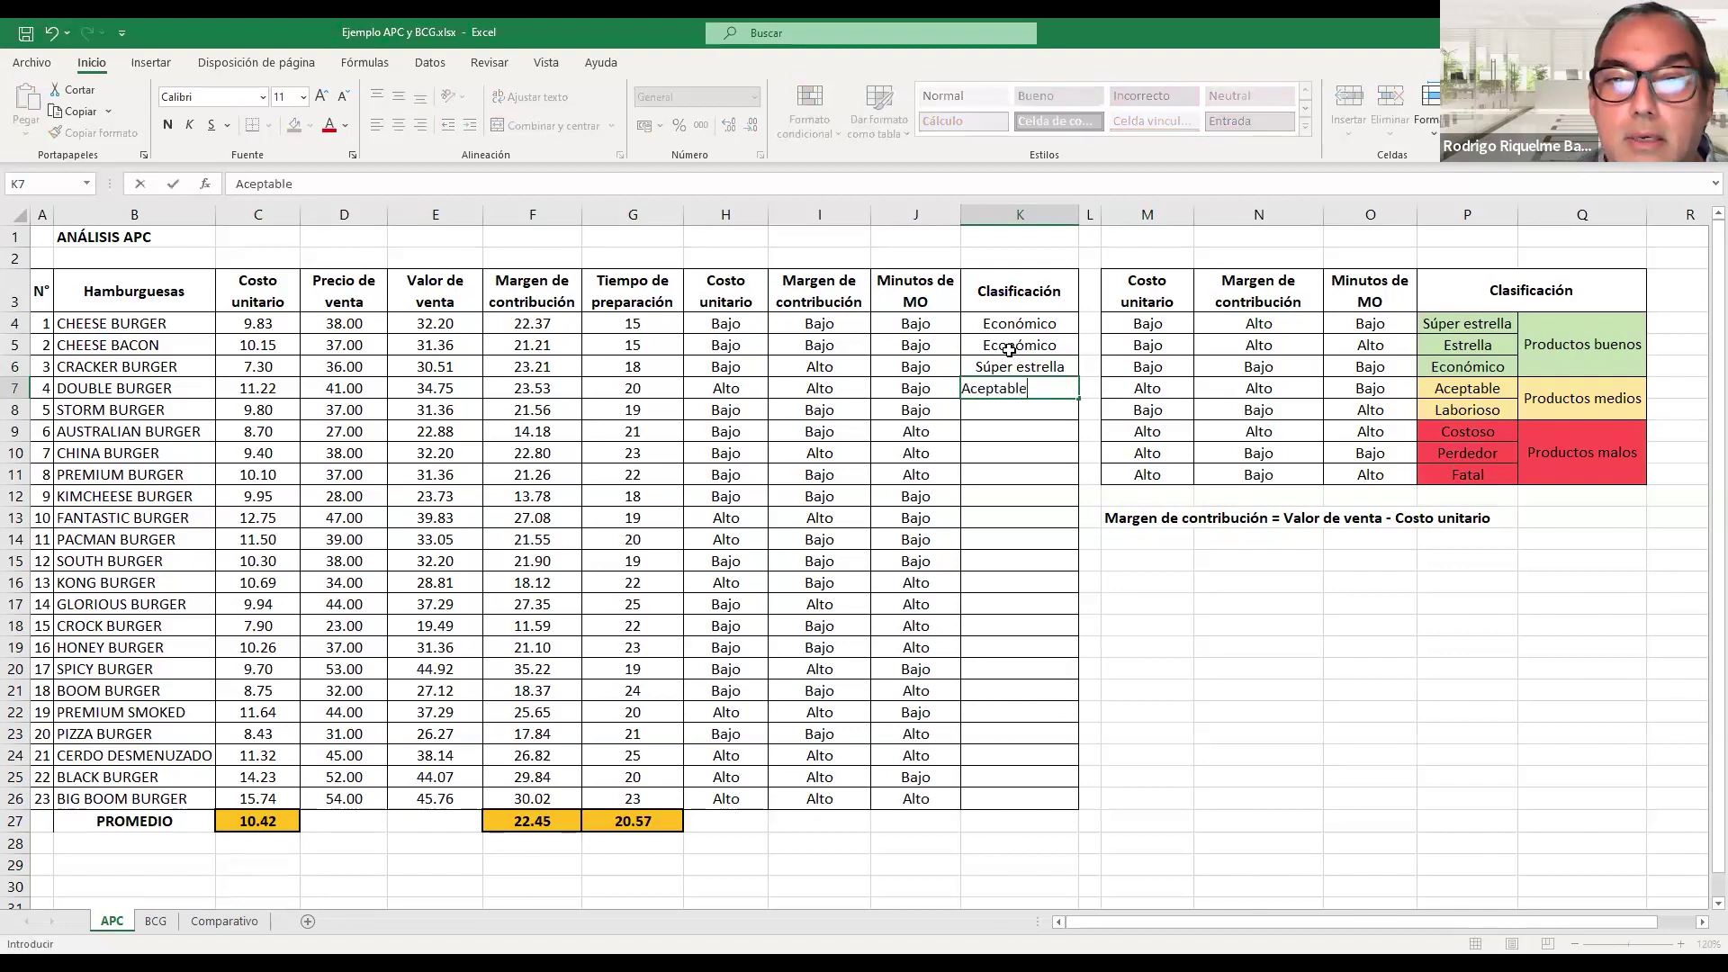
key(Return)
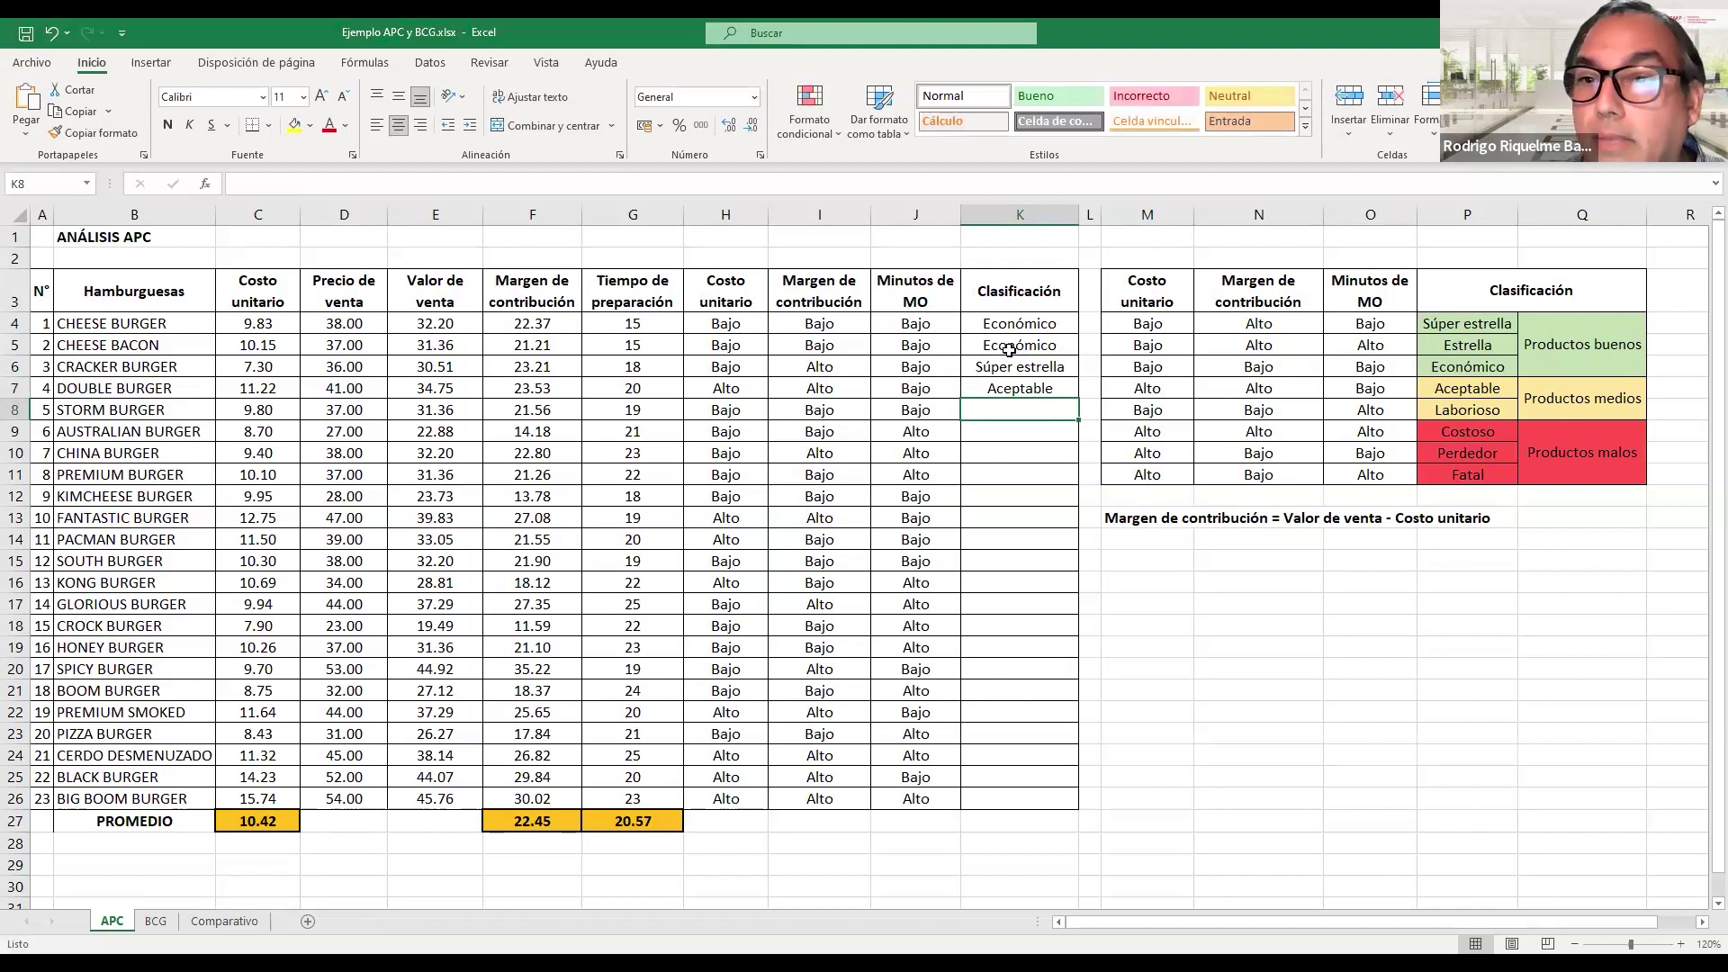
text(Económico)
key(Return)
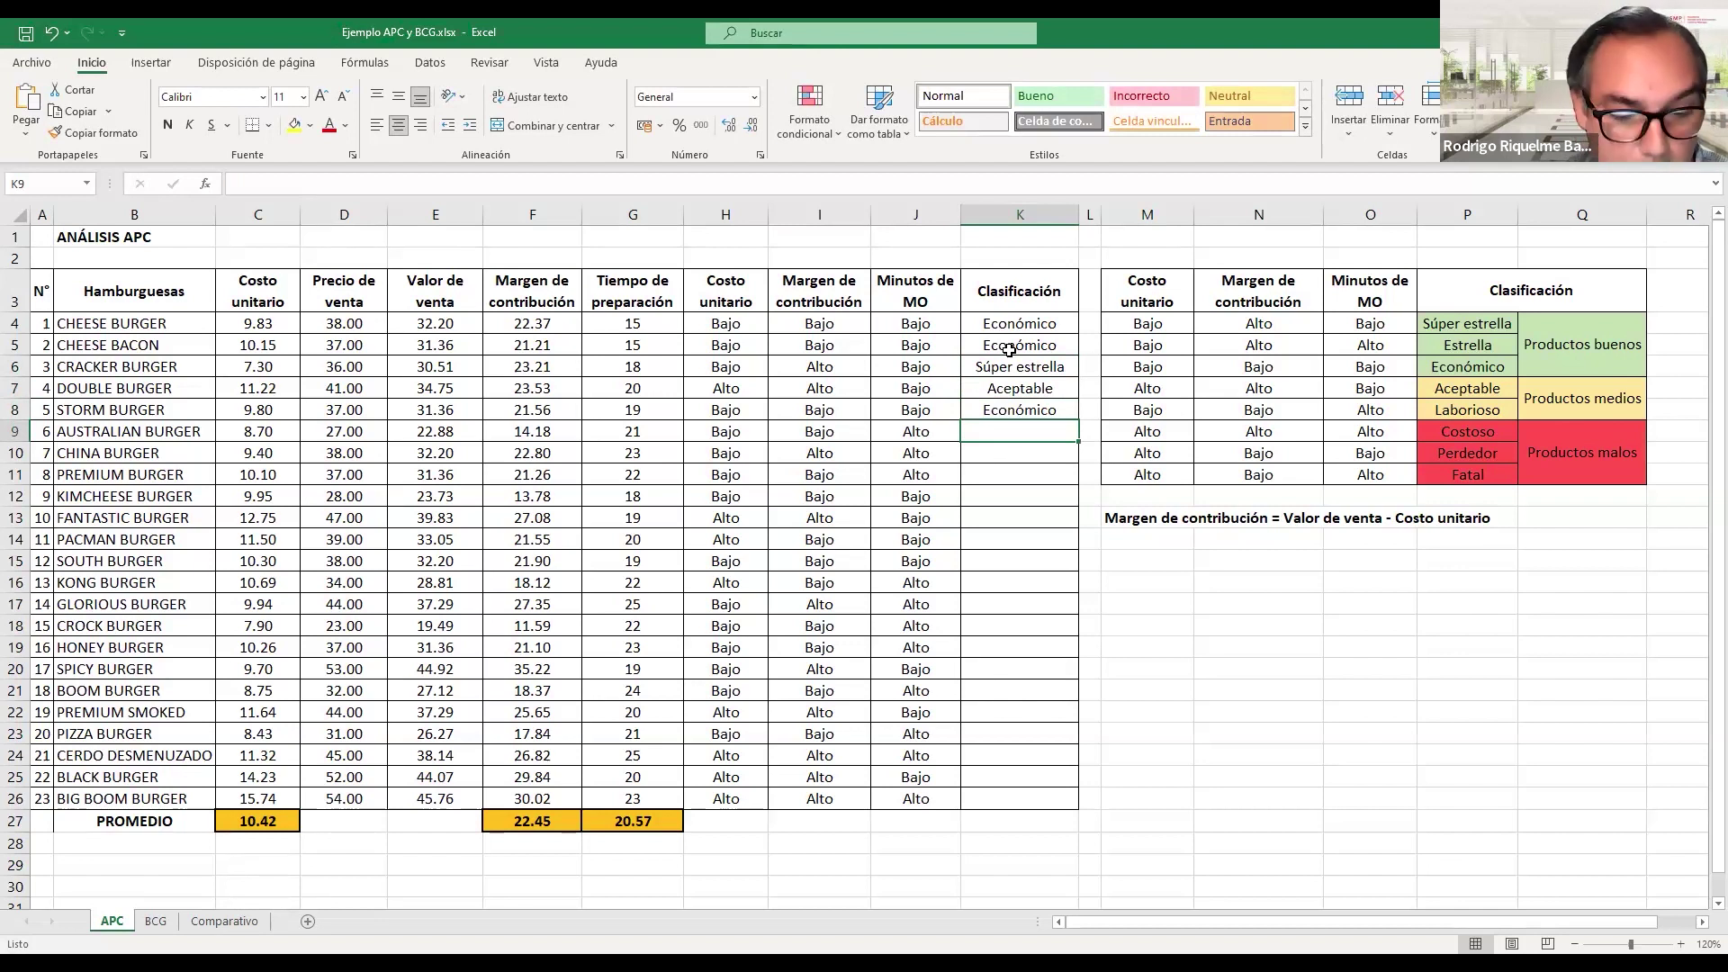
- Classify Australian Burger in K9 as "Laborioso", China Burger in K10 as "Estrella" and Premium Burger in K11 as "Laborioso"
text(Laborioso)
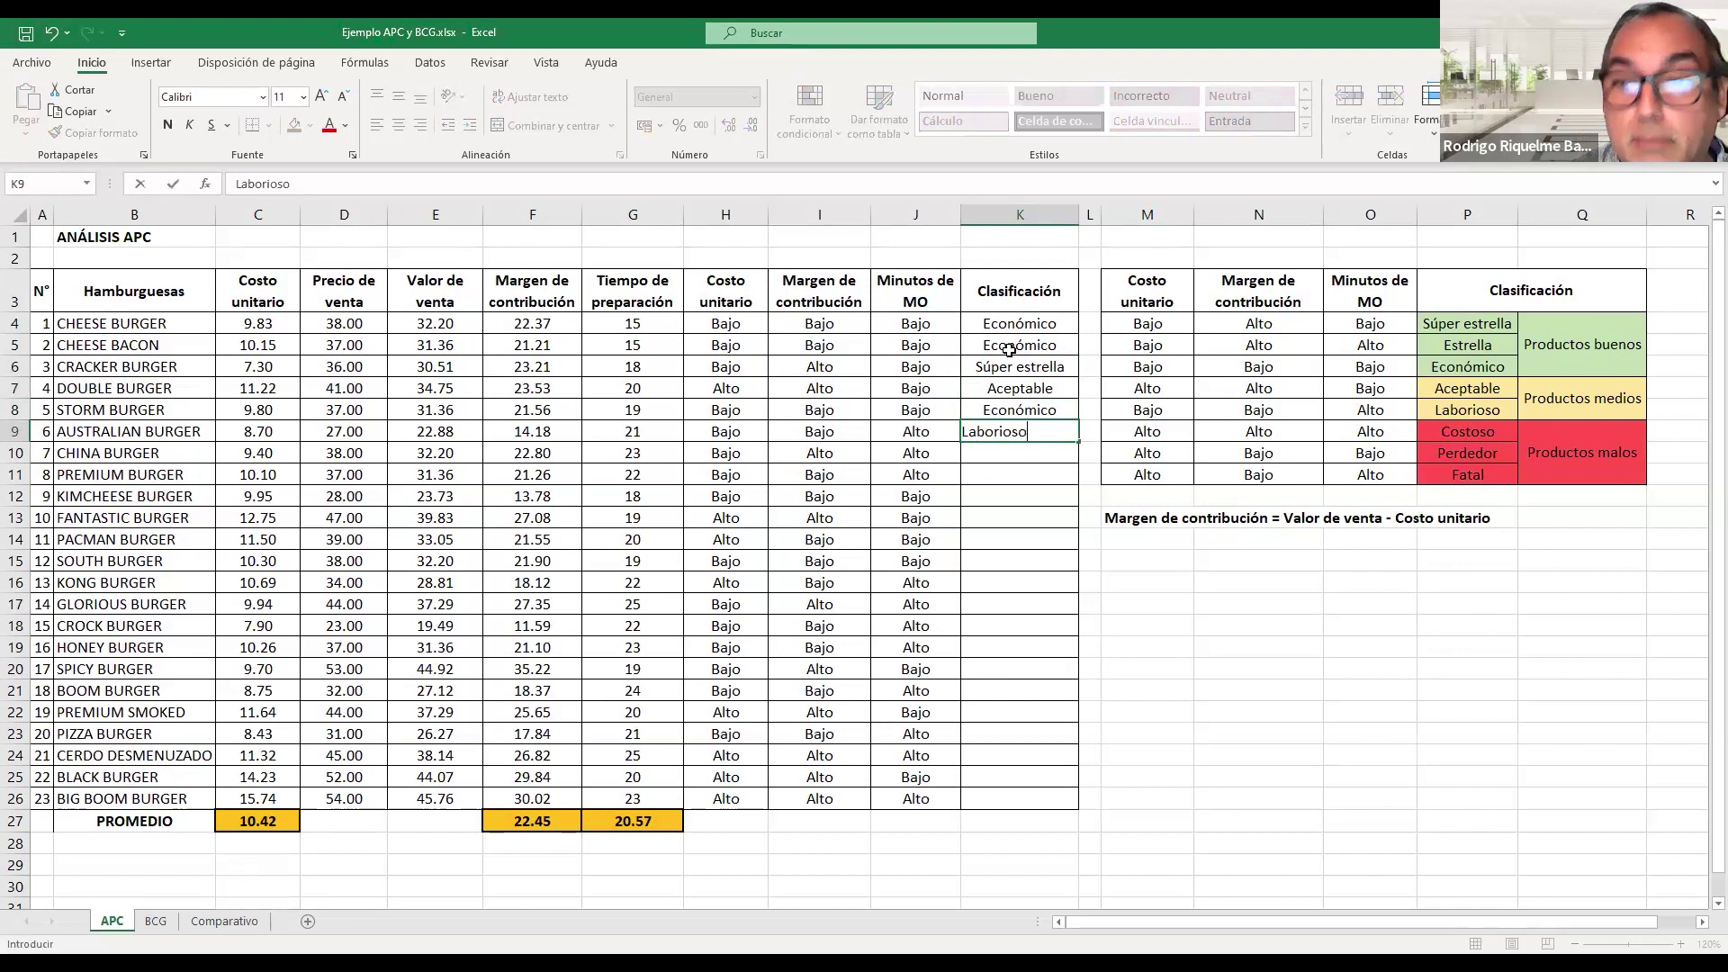
key(Return)
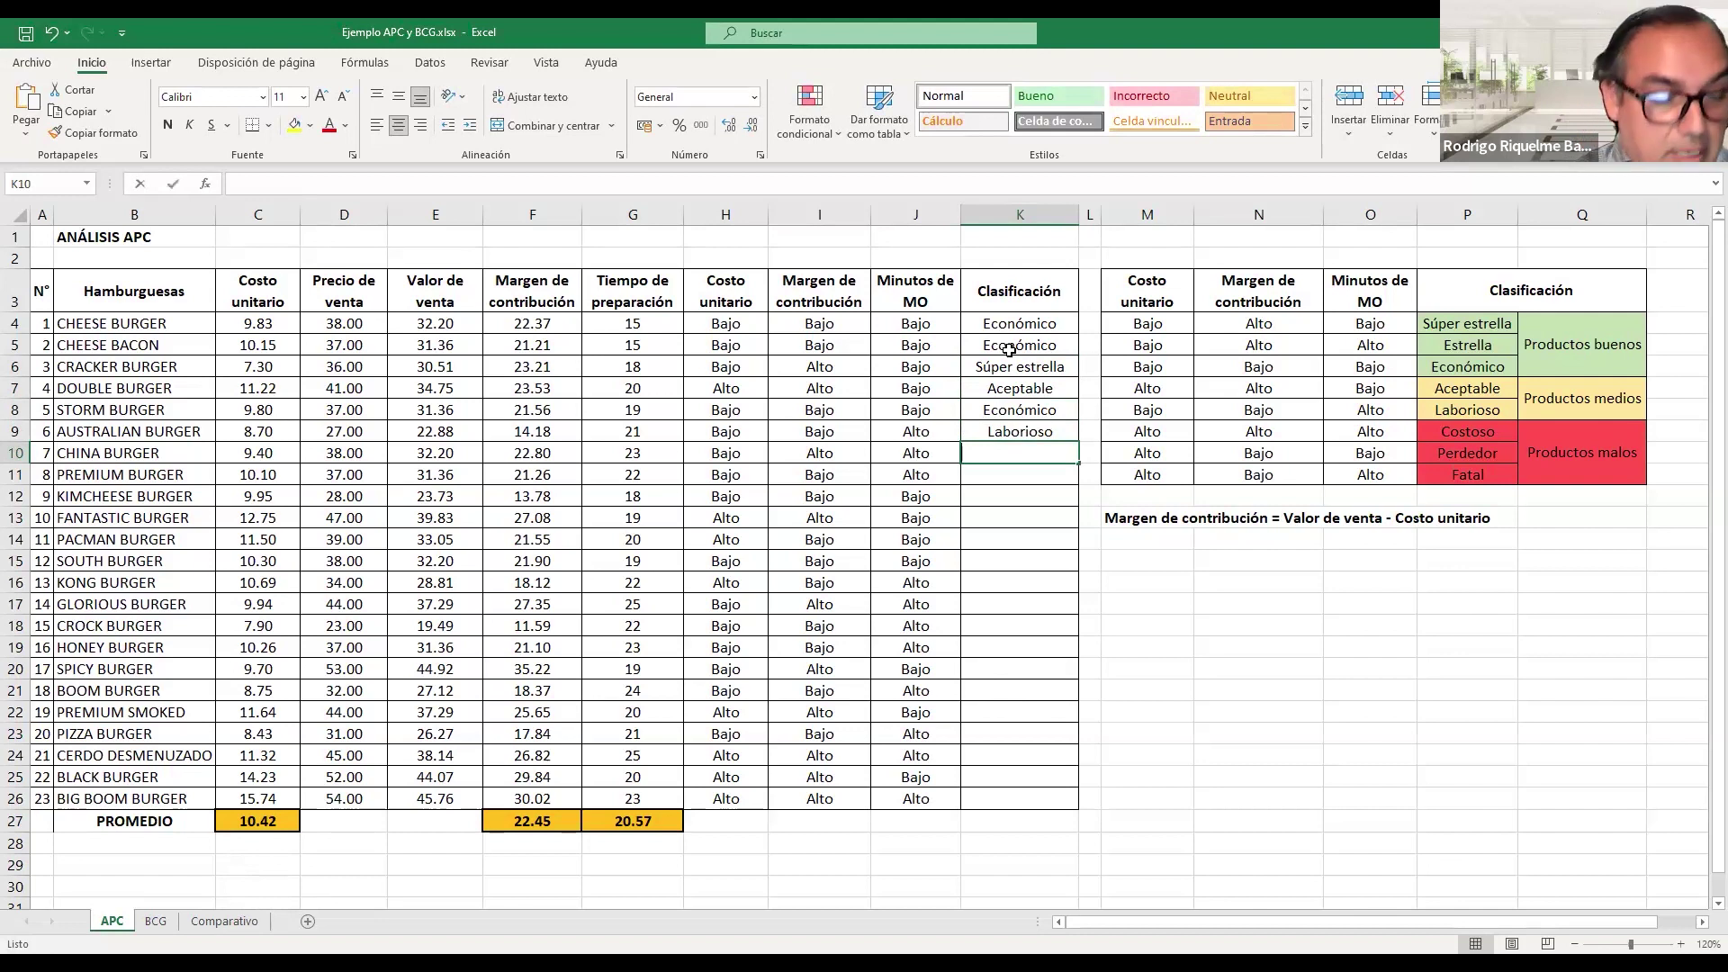
text(Estrella)
key(Return)
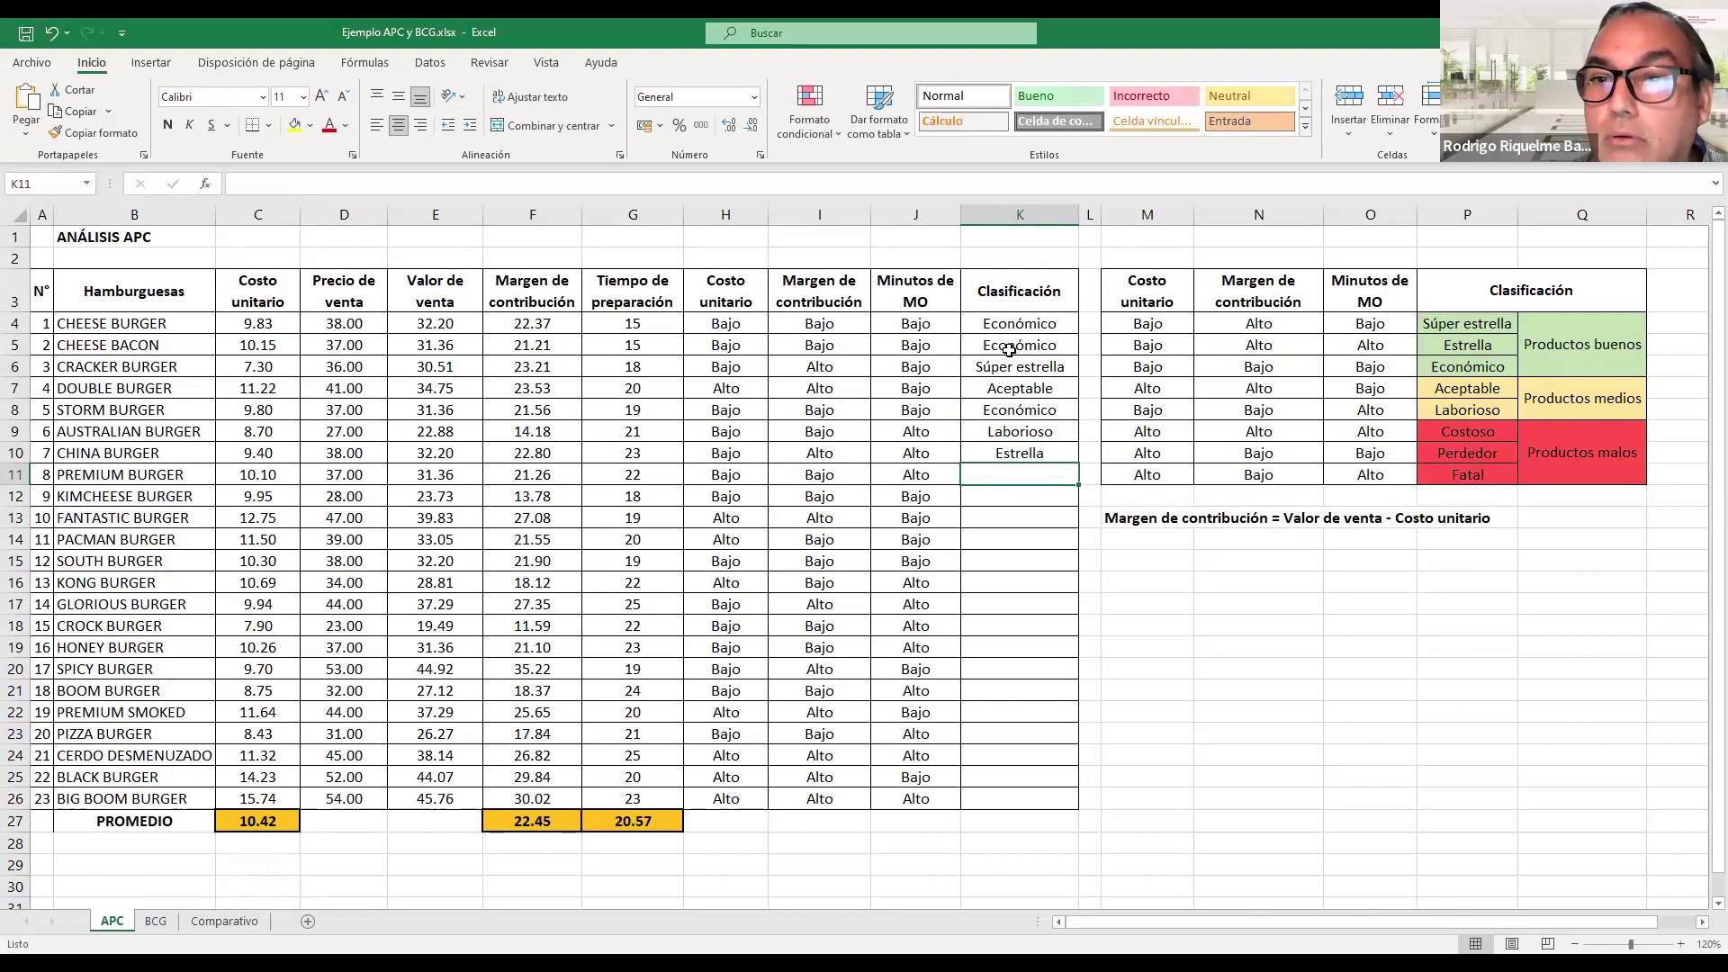
text(Laborioso)
key(Return)
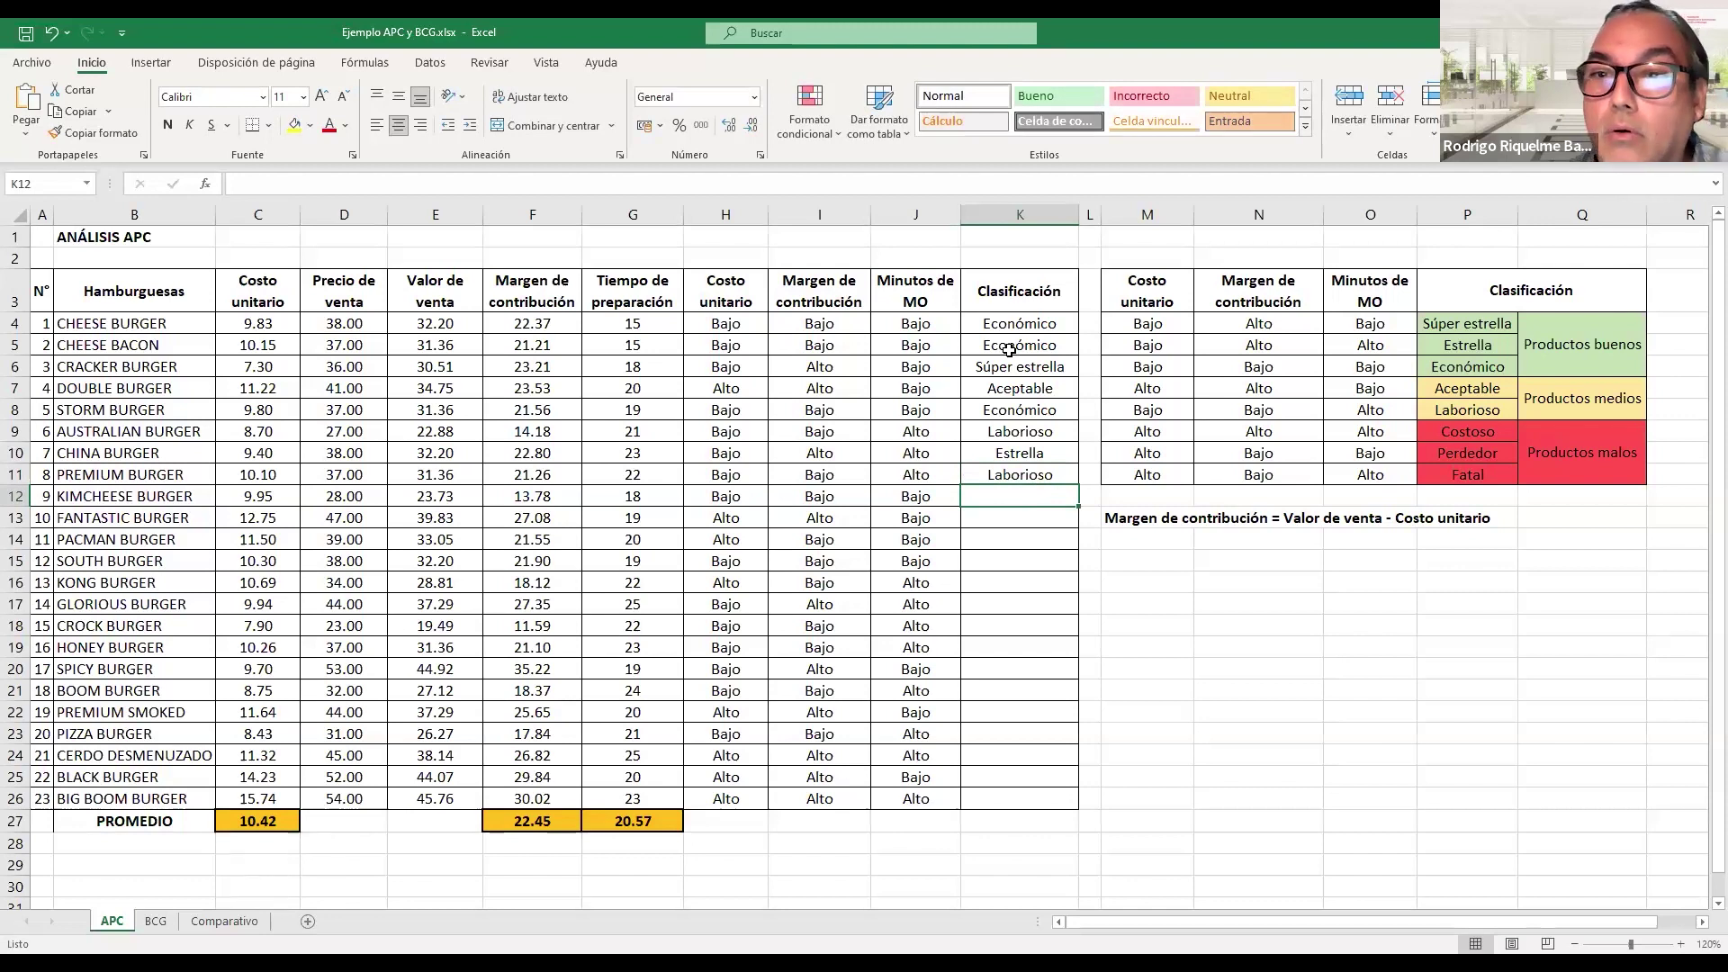
- Classify Kimcheese Burger in K12 as "Económico", Fantastic Burger in K13 as "Aceptable" and Pacman Burger in K14 as "Perdedor"
text(Económico)
key(Return)
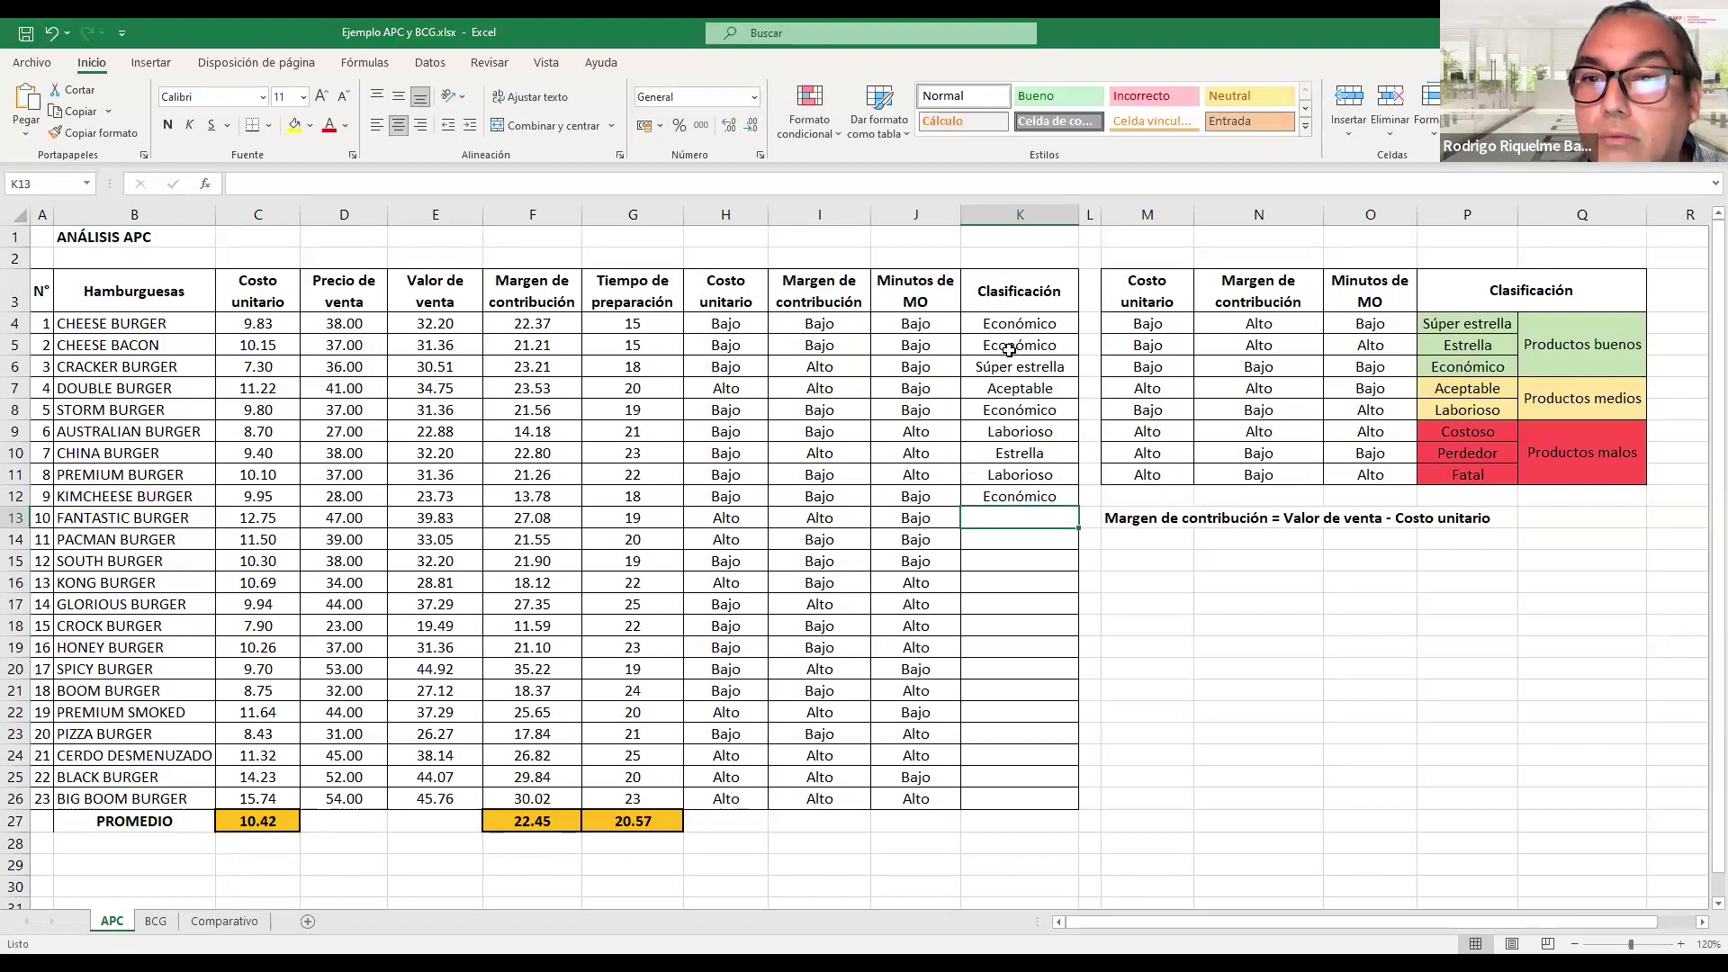
text(Aceptable)
key(Return)
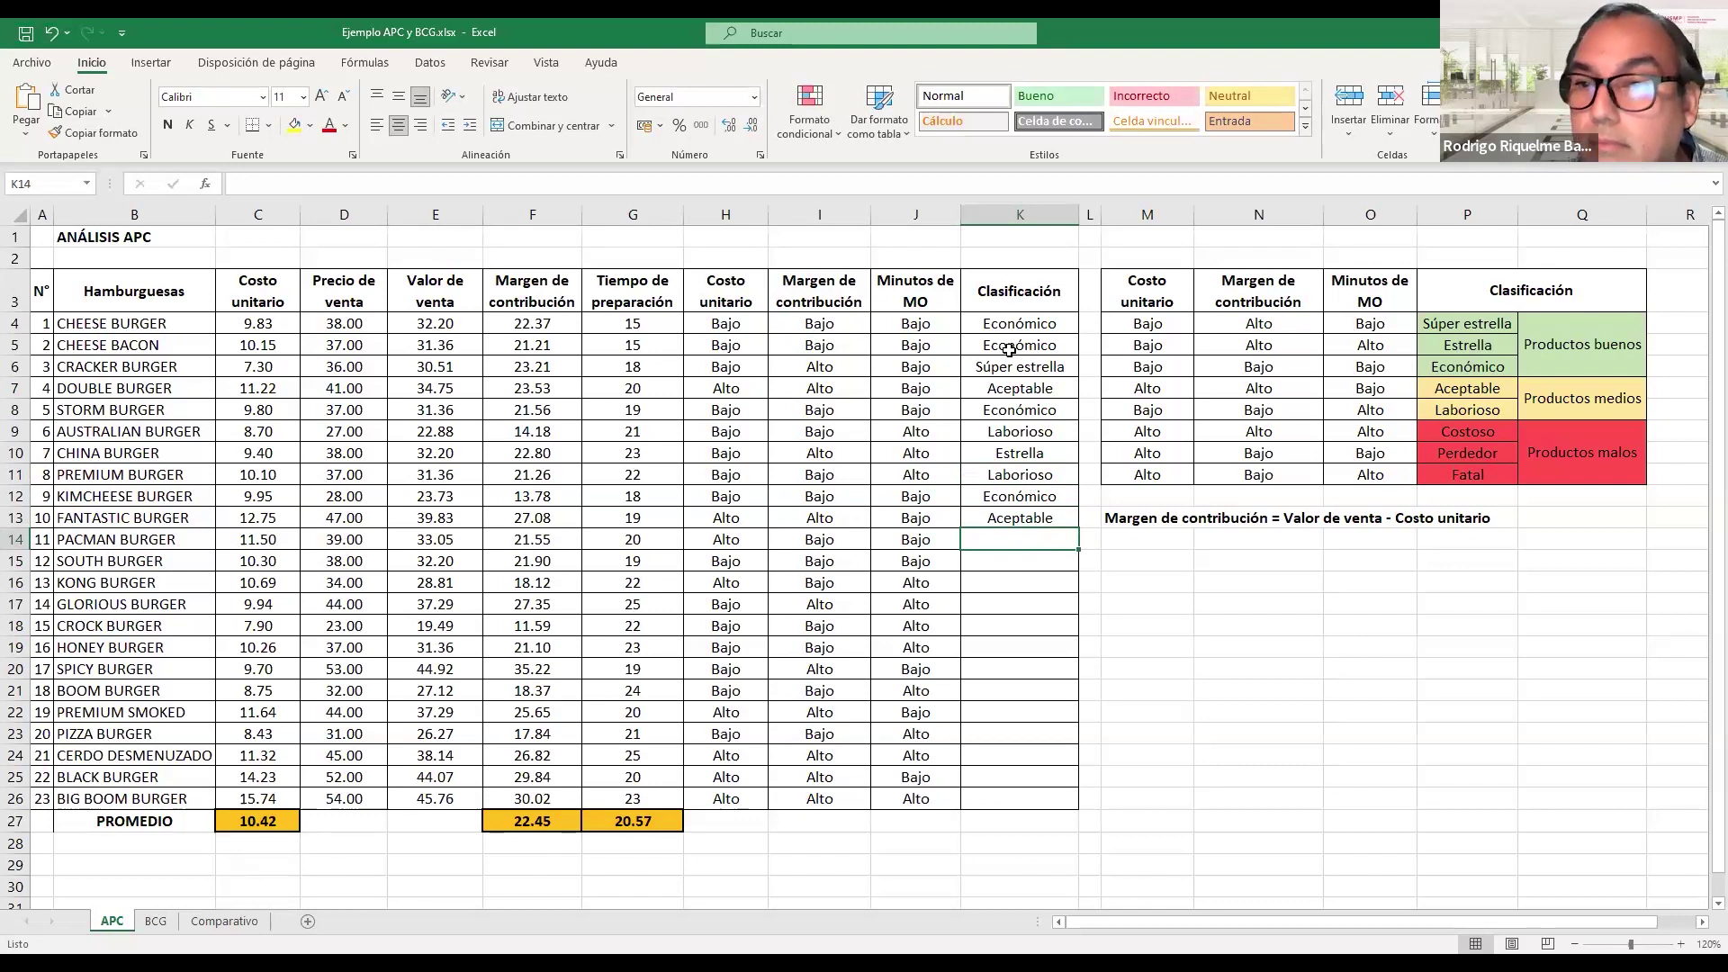
text(Perdedor)
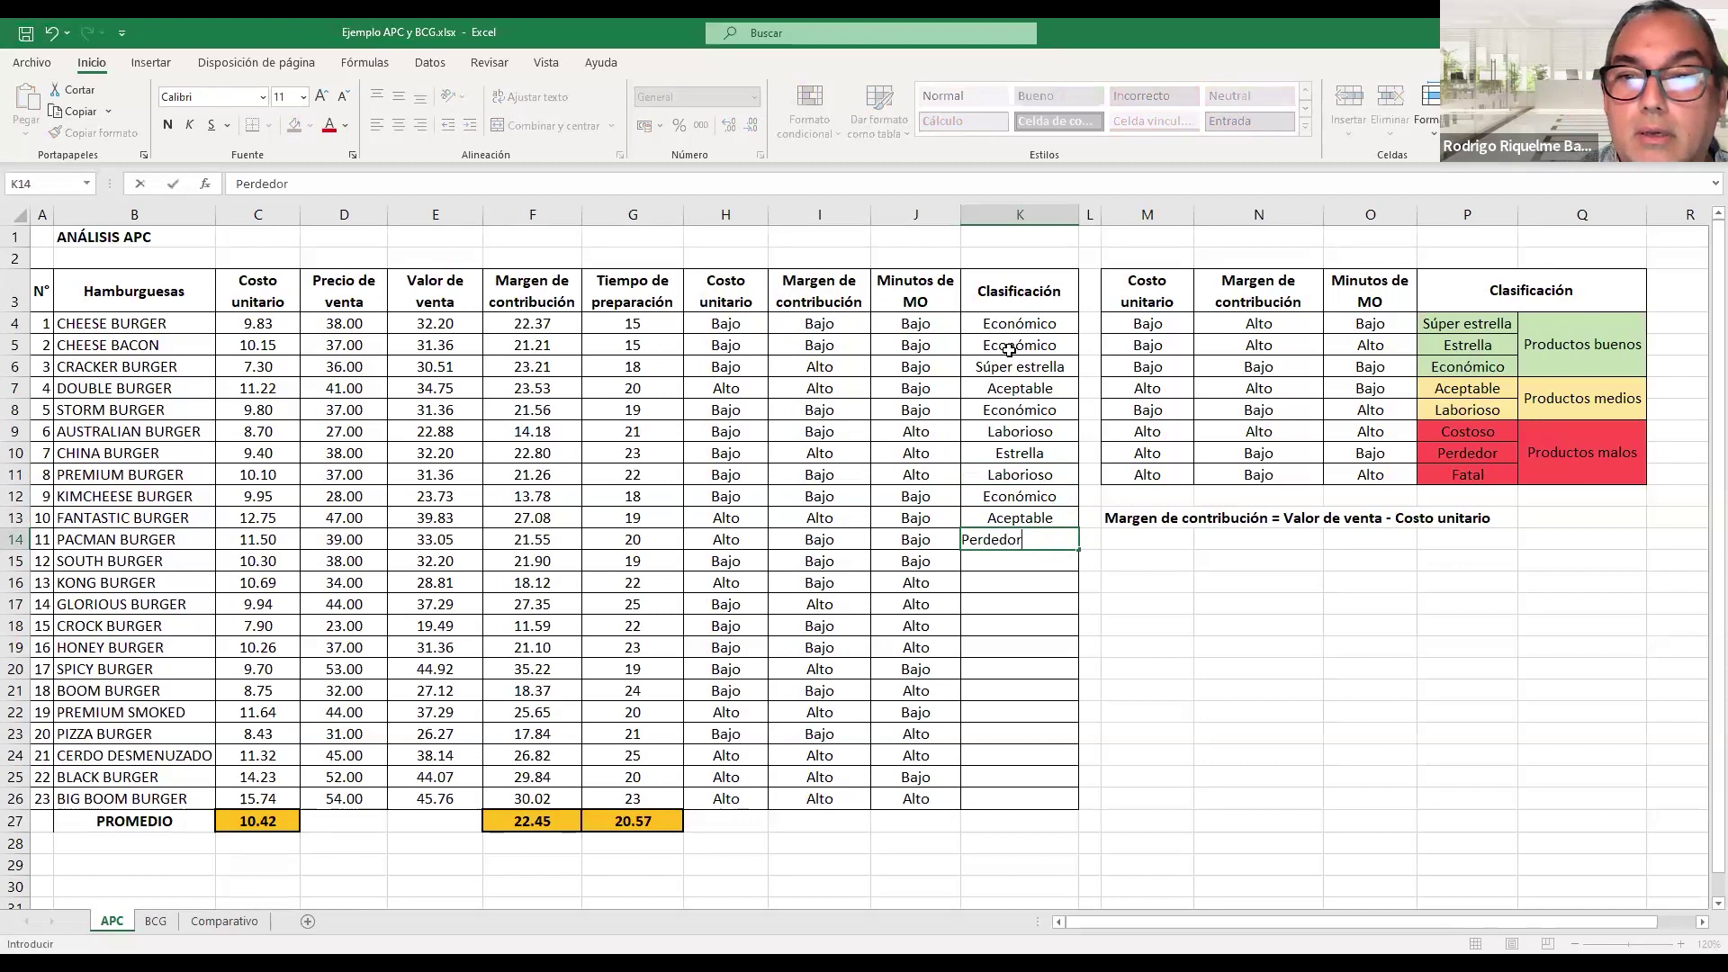
key(Return)
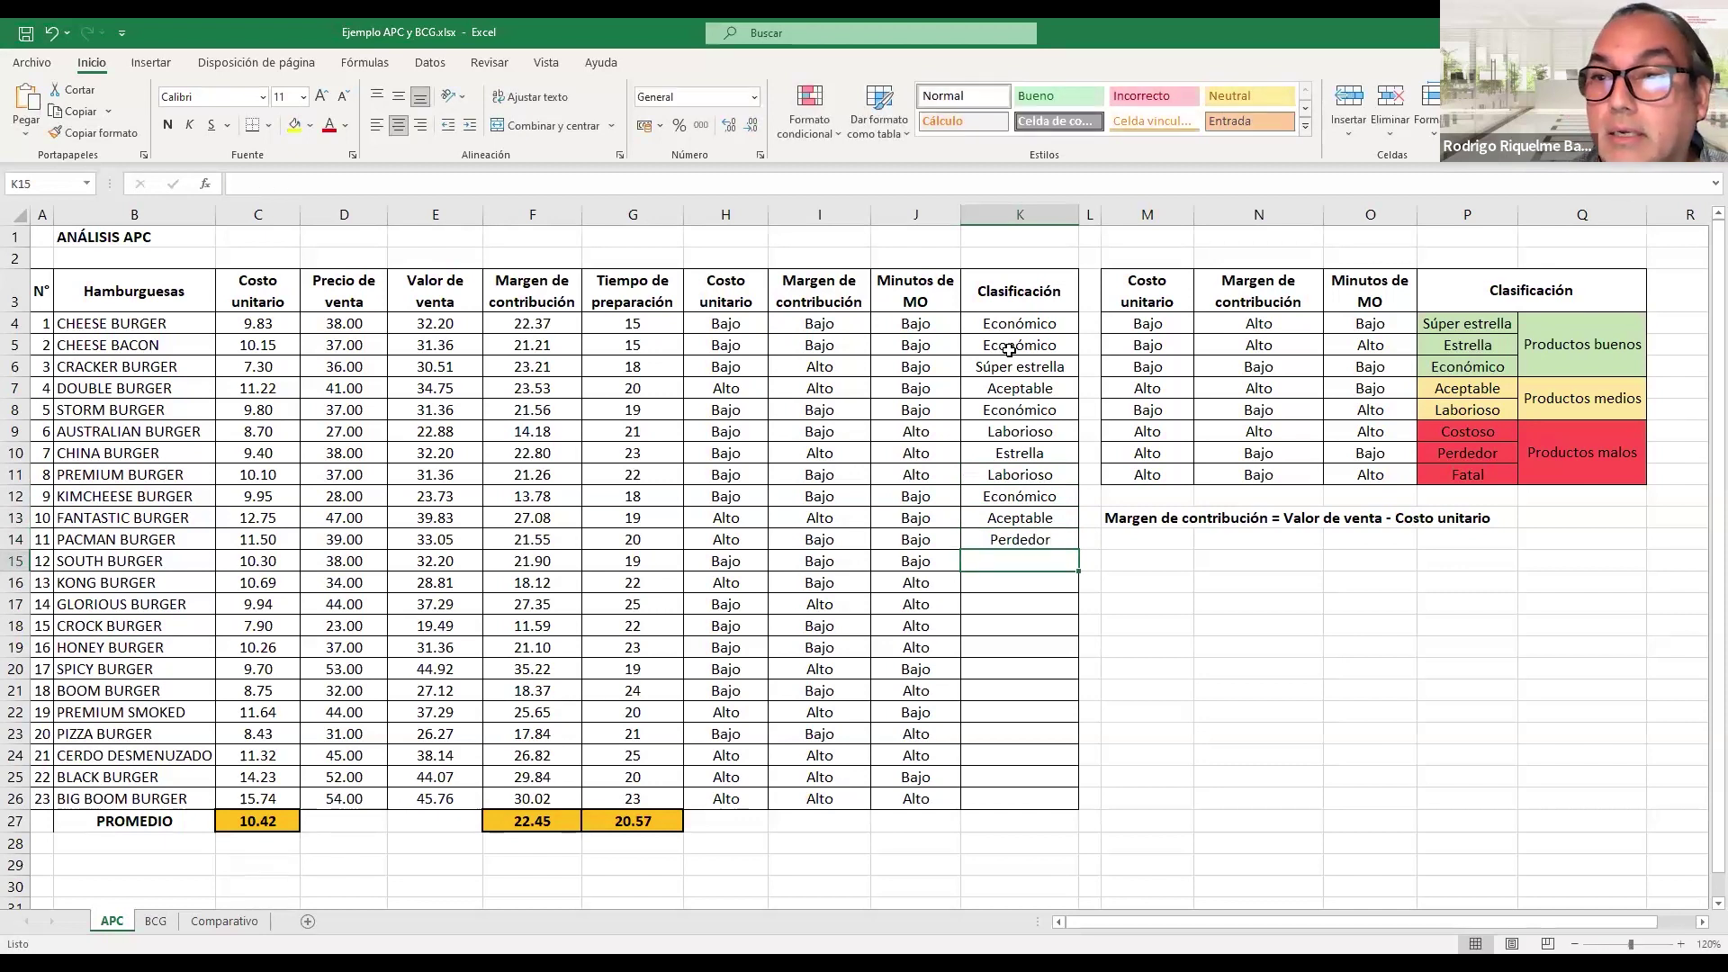
- Classify South Burger in K15 as "Económico" and Kong Burger in K16 as "Fatal"
text(E)
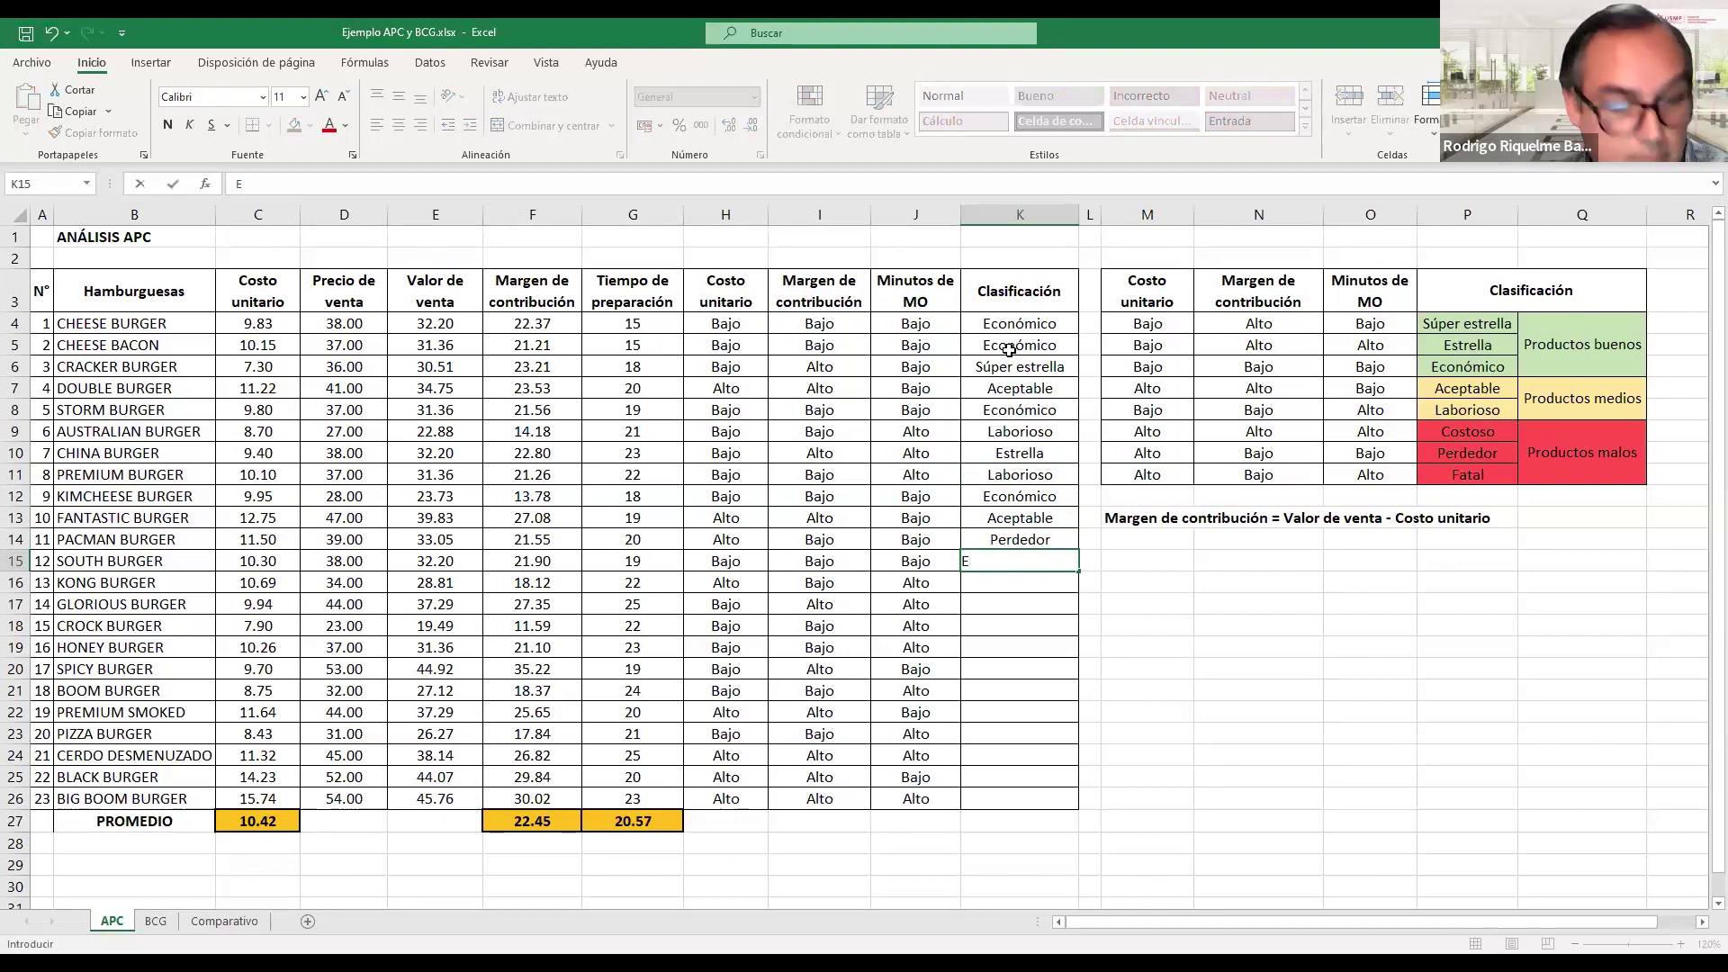
text(conómico)
key(Return)
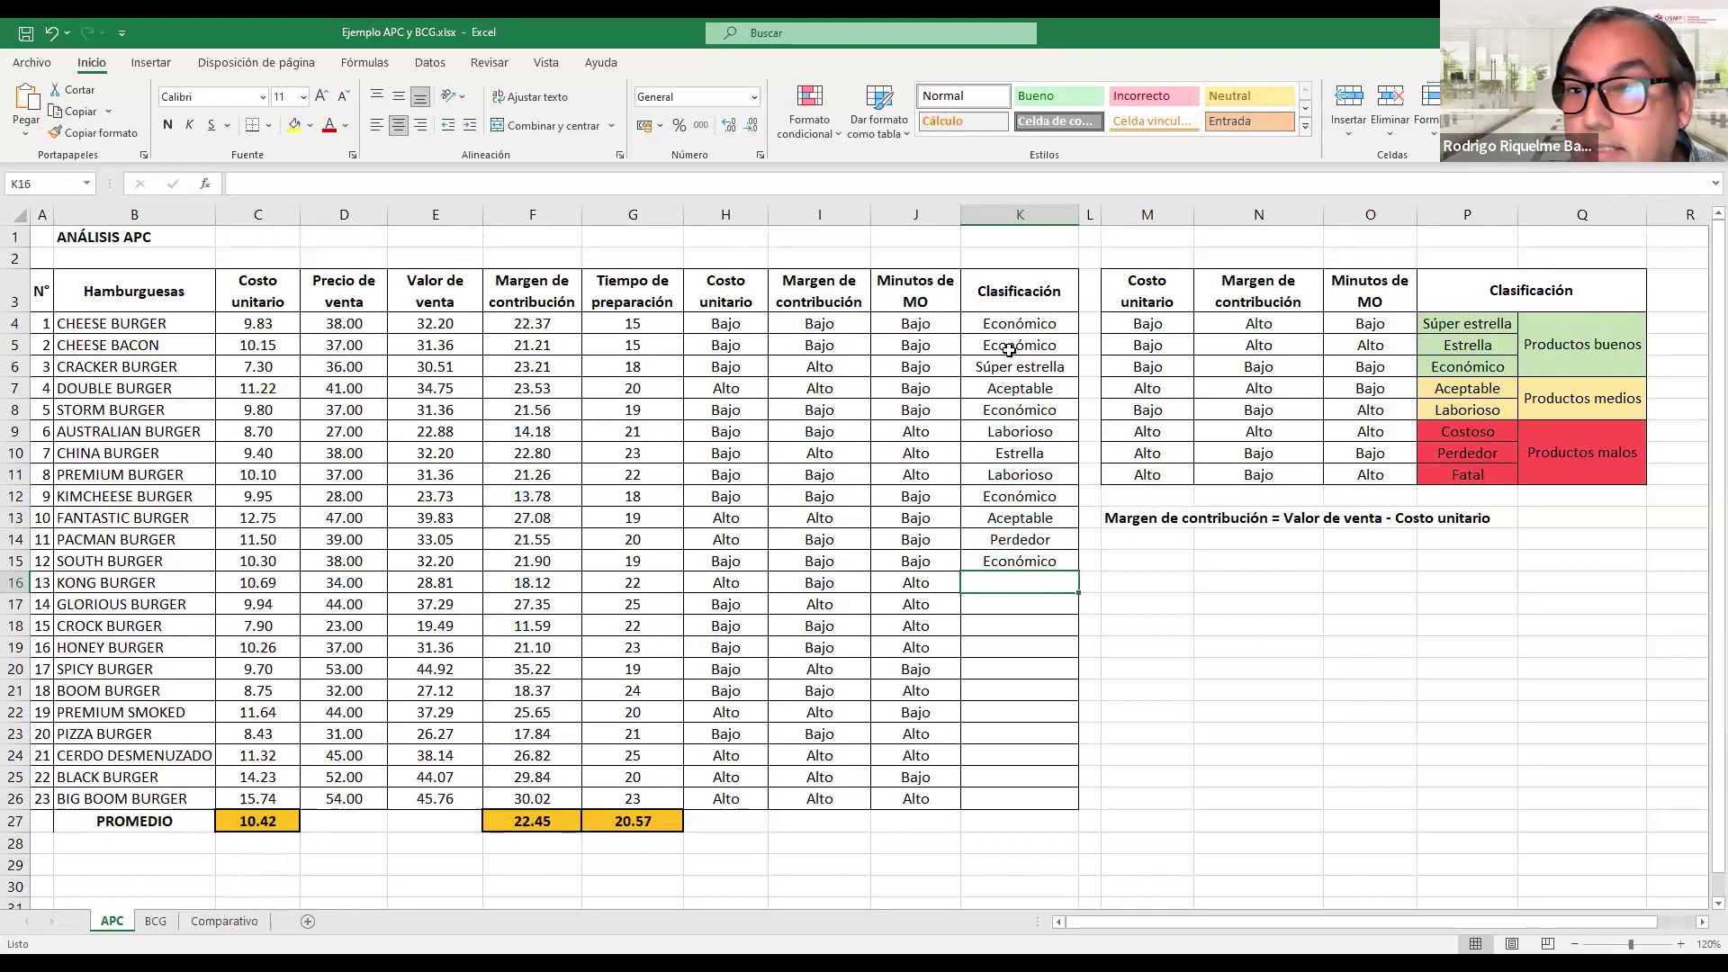
text(Fa)
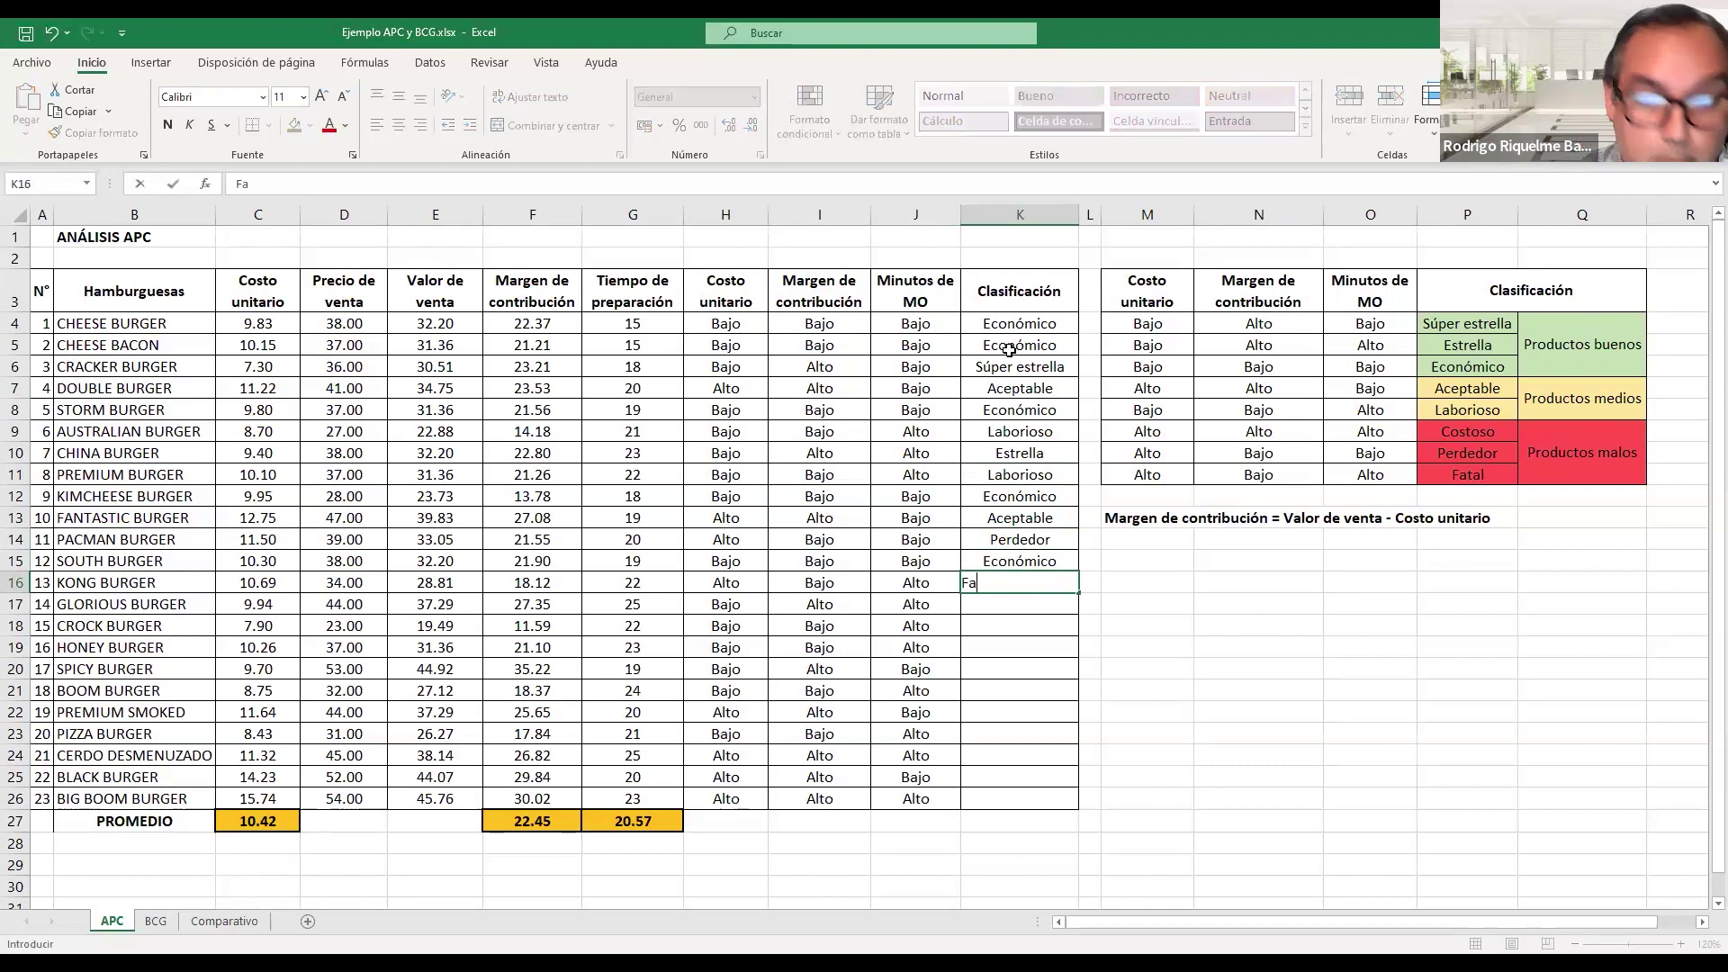
text(tal)
key(Return)
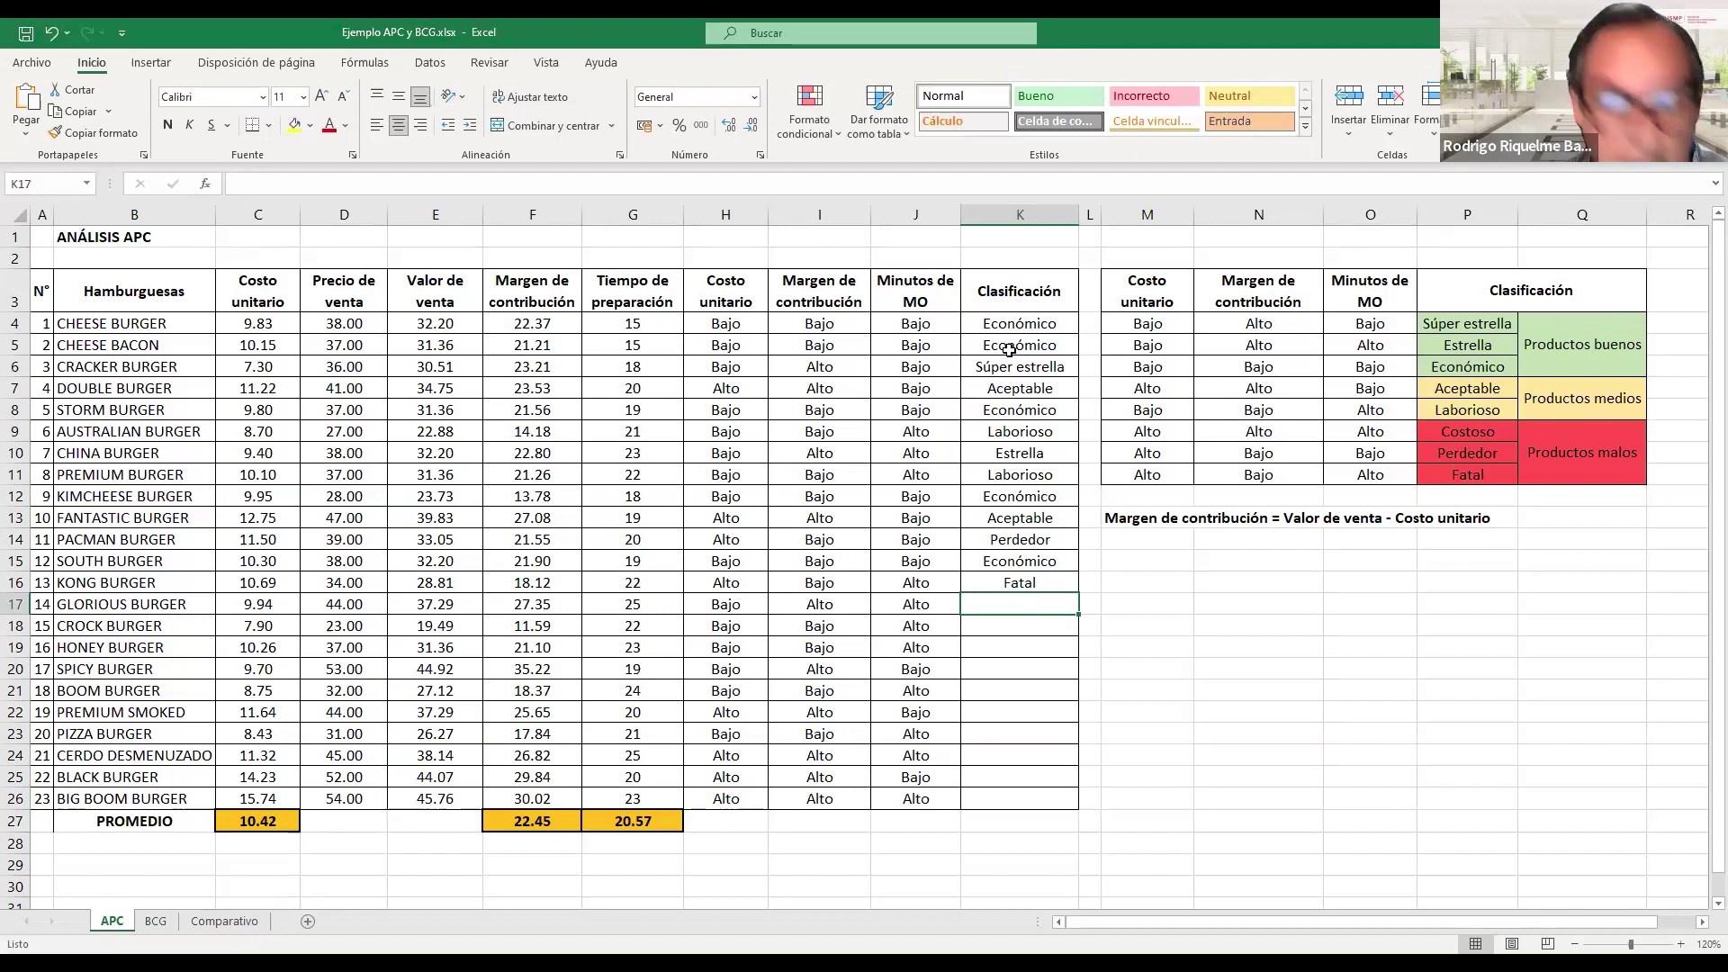
- Classify Glorious Burger, Crock Burger and Honey Burger in K17:K19 as "Laborioso"
text(Laborioso)
key(Return)
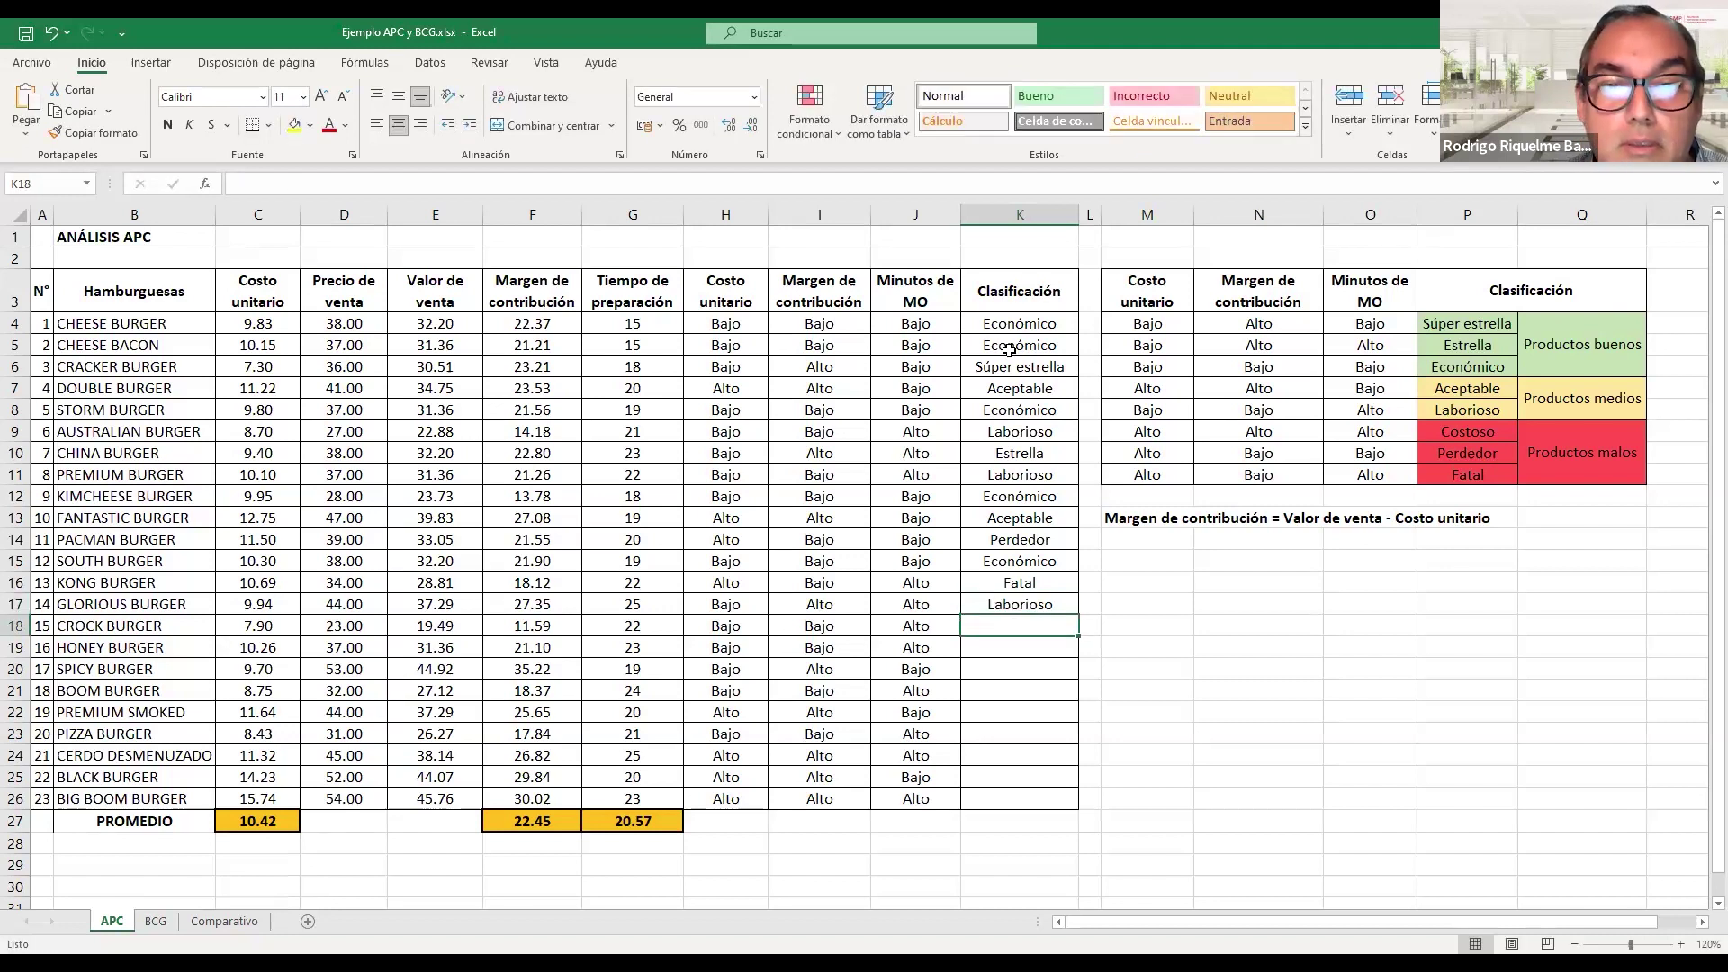
text(L)
key(Return)
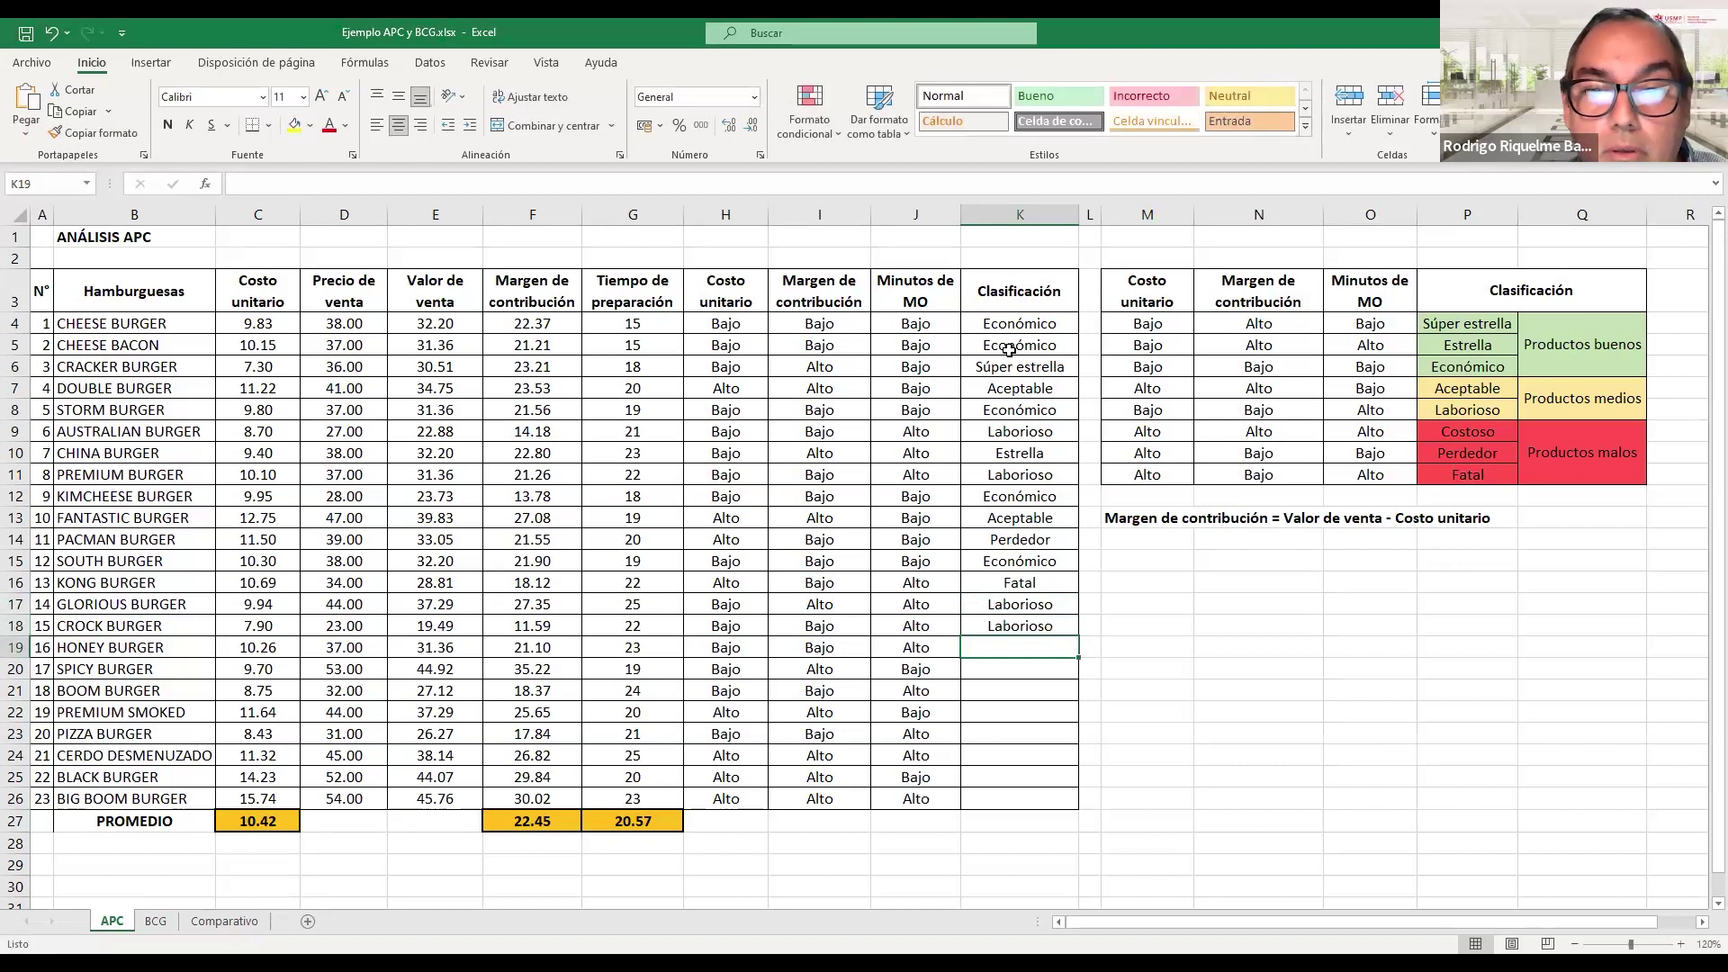
text(Laborioso)
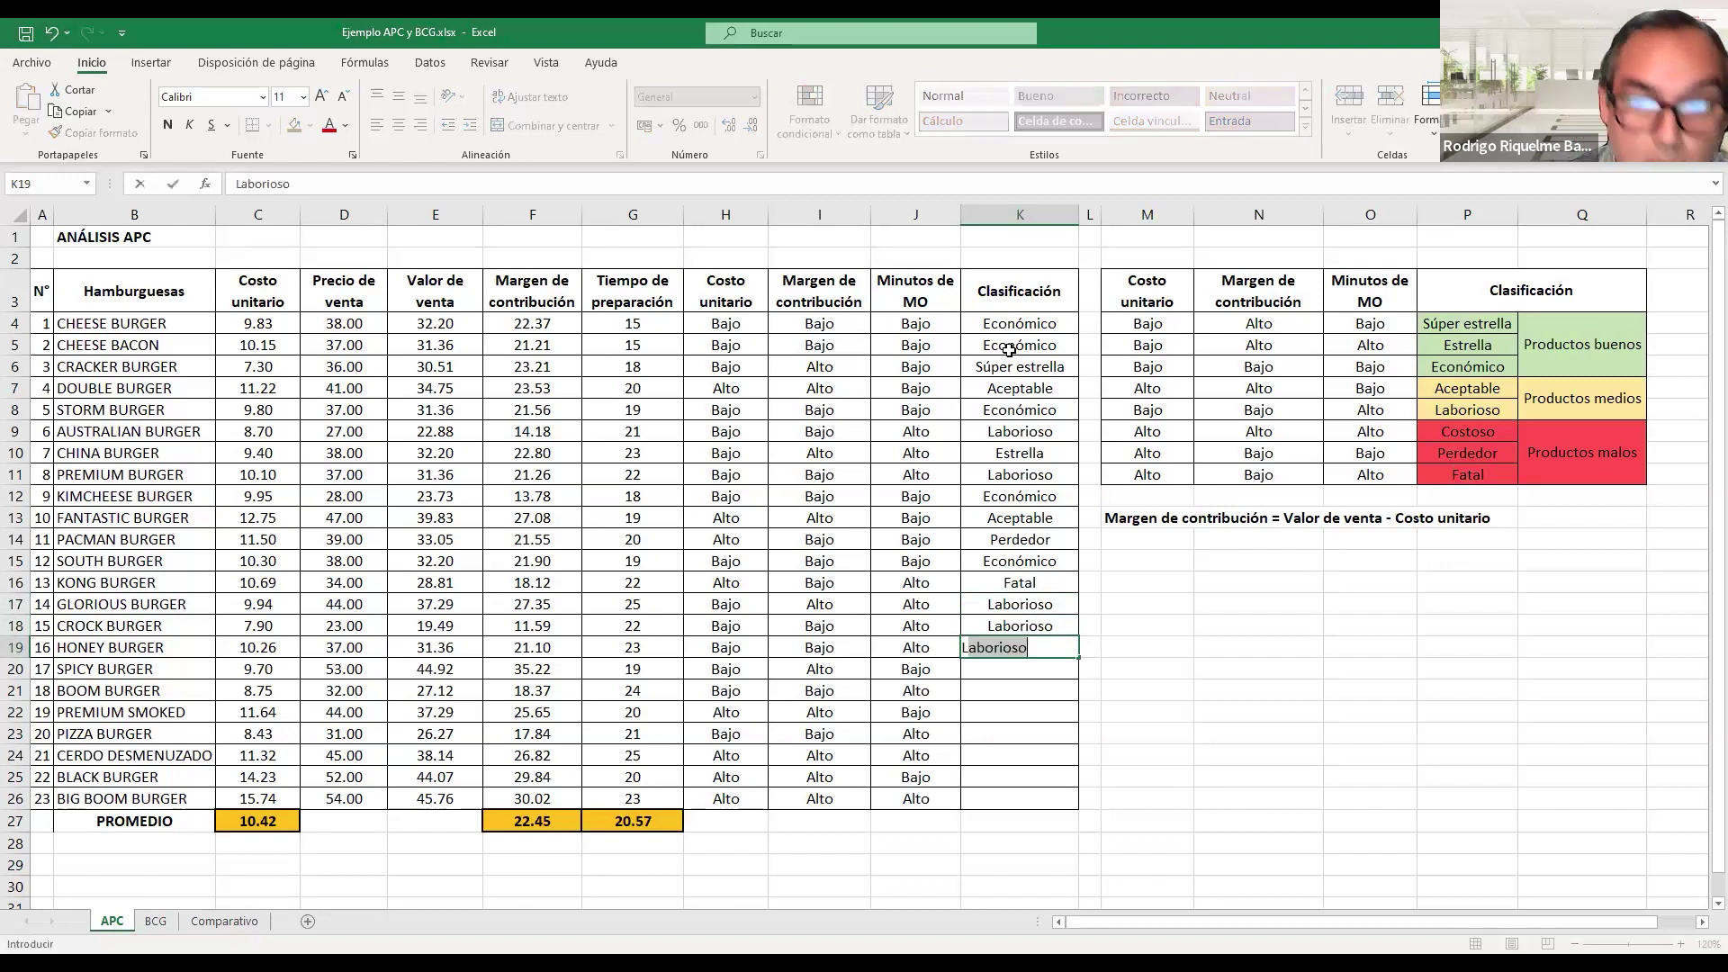
key(Return)
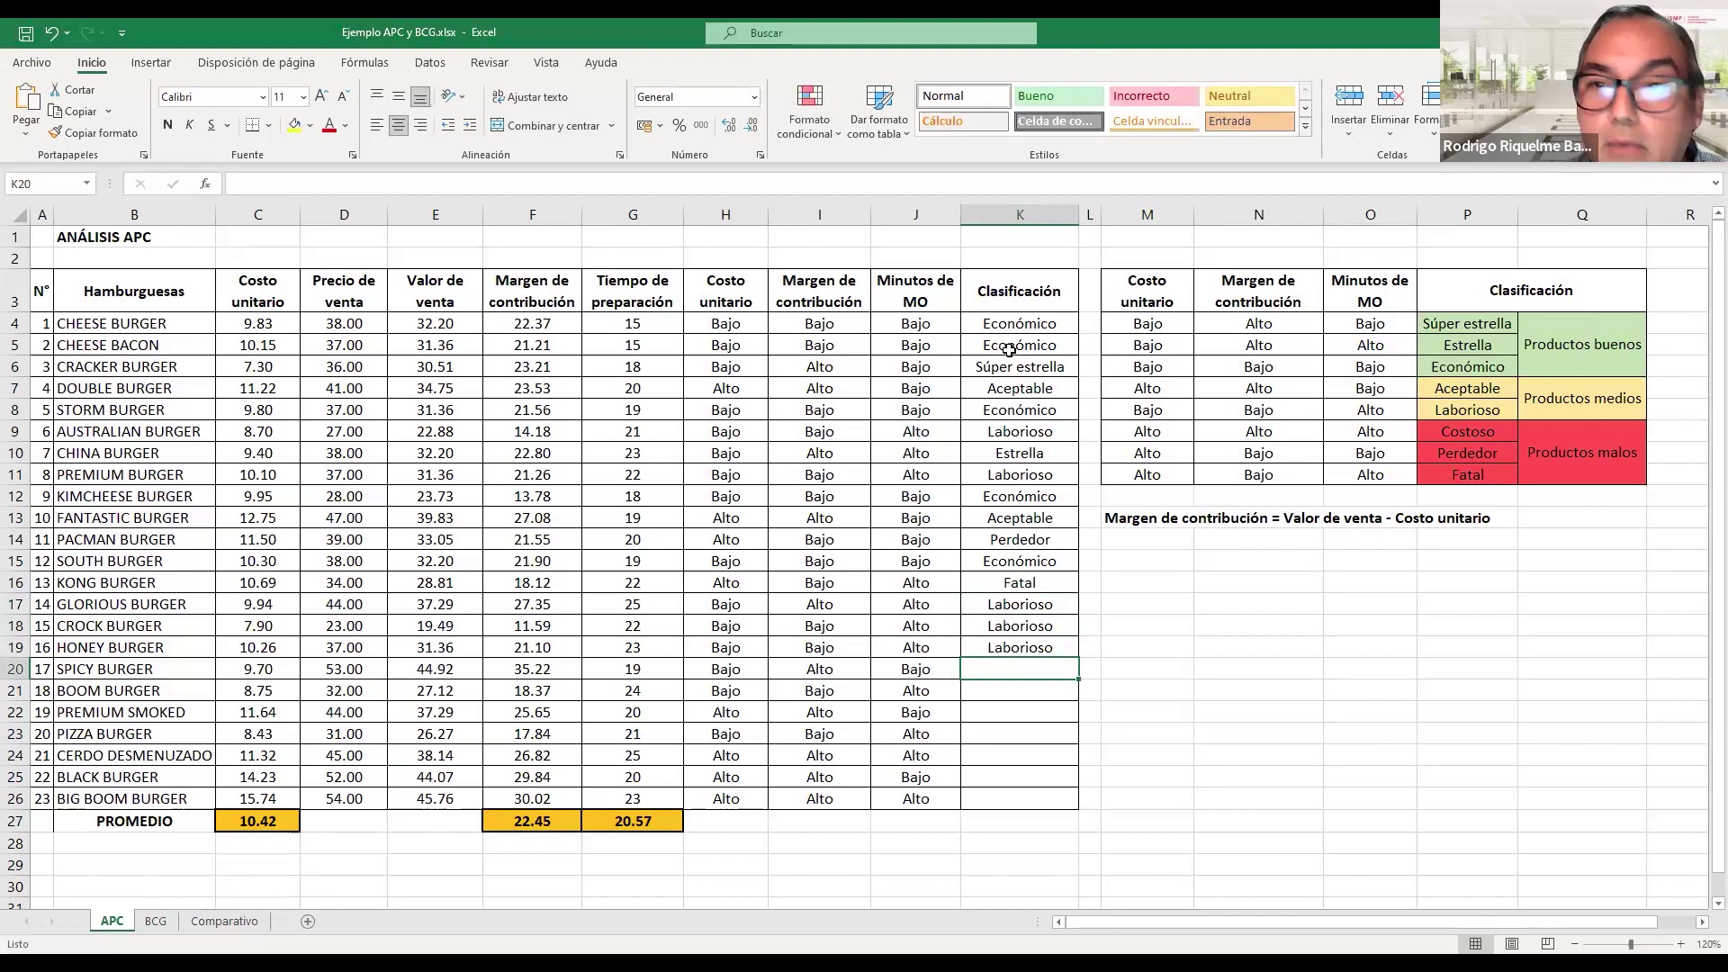
- Classify Spicy Burger in K20 as "Súper estrella", Boom Burger in K21 as "Laborioso" and Premium Smoked in K22 as "Aceptable"
text(Súper estrella)
key(Return)
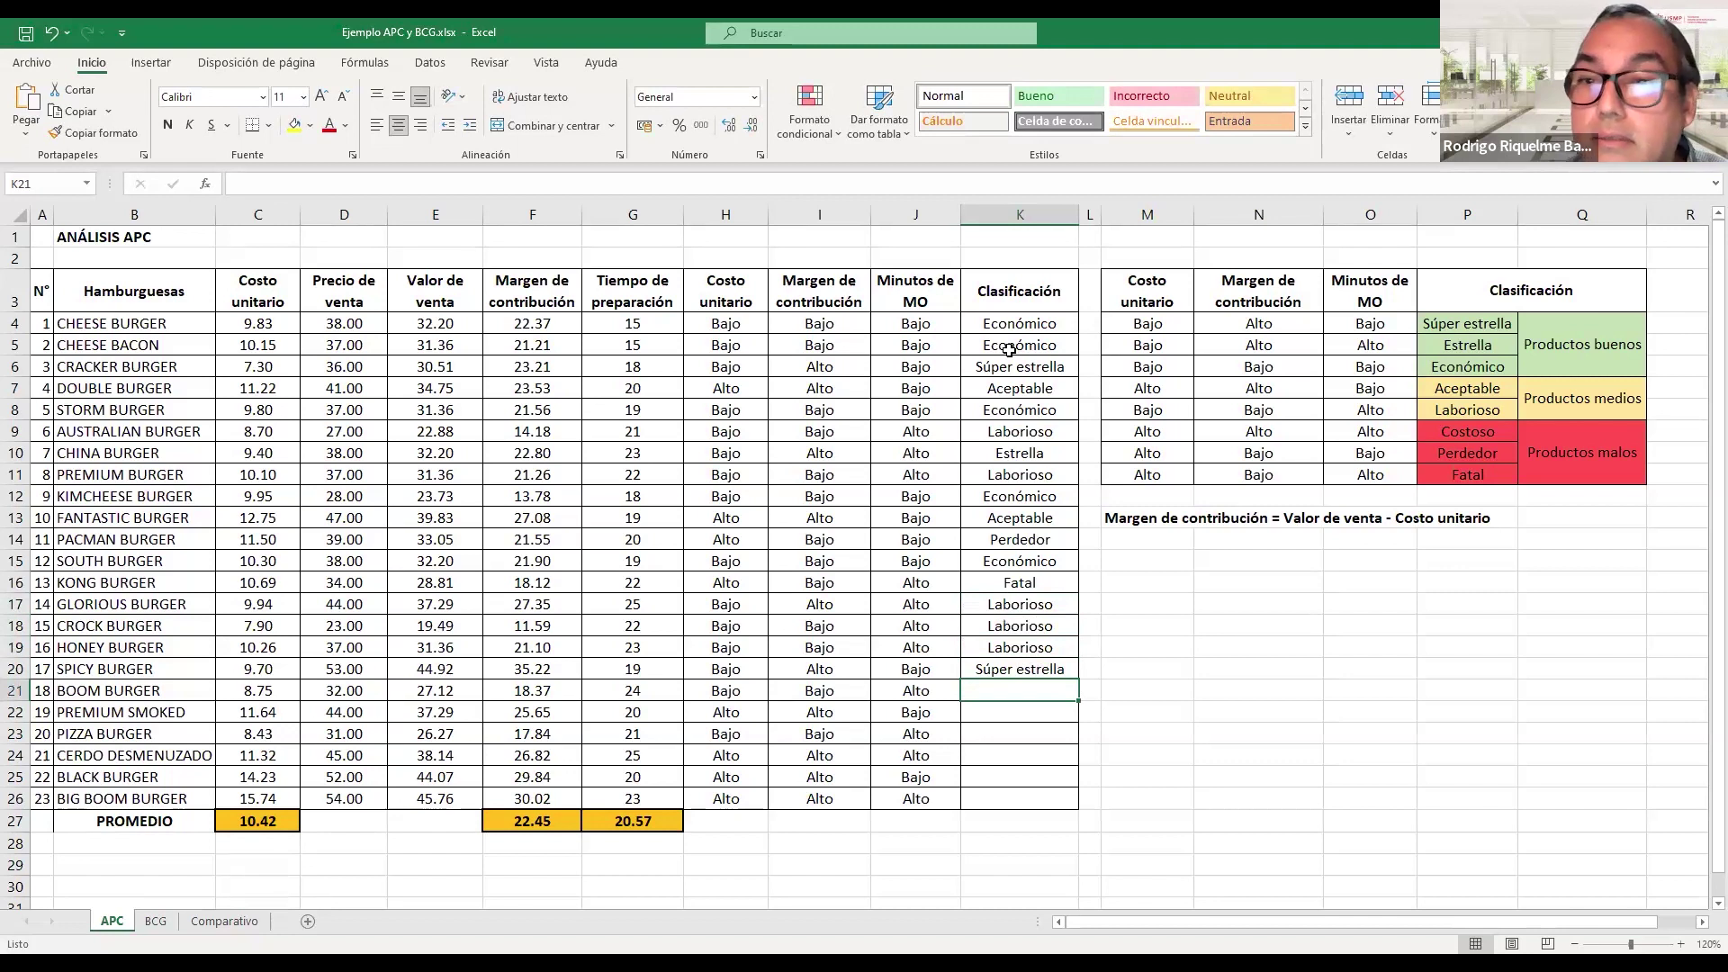
text(Laborioso)
key(Return)
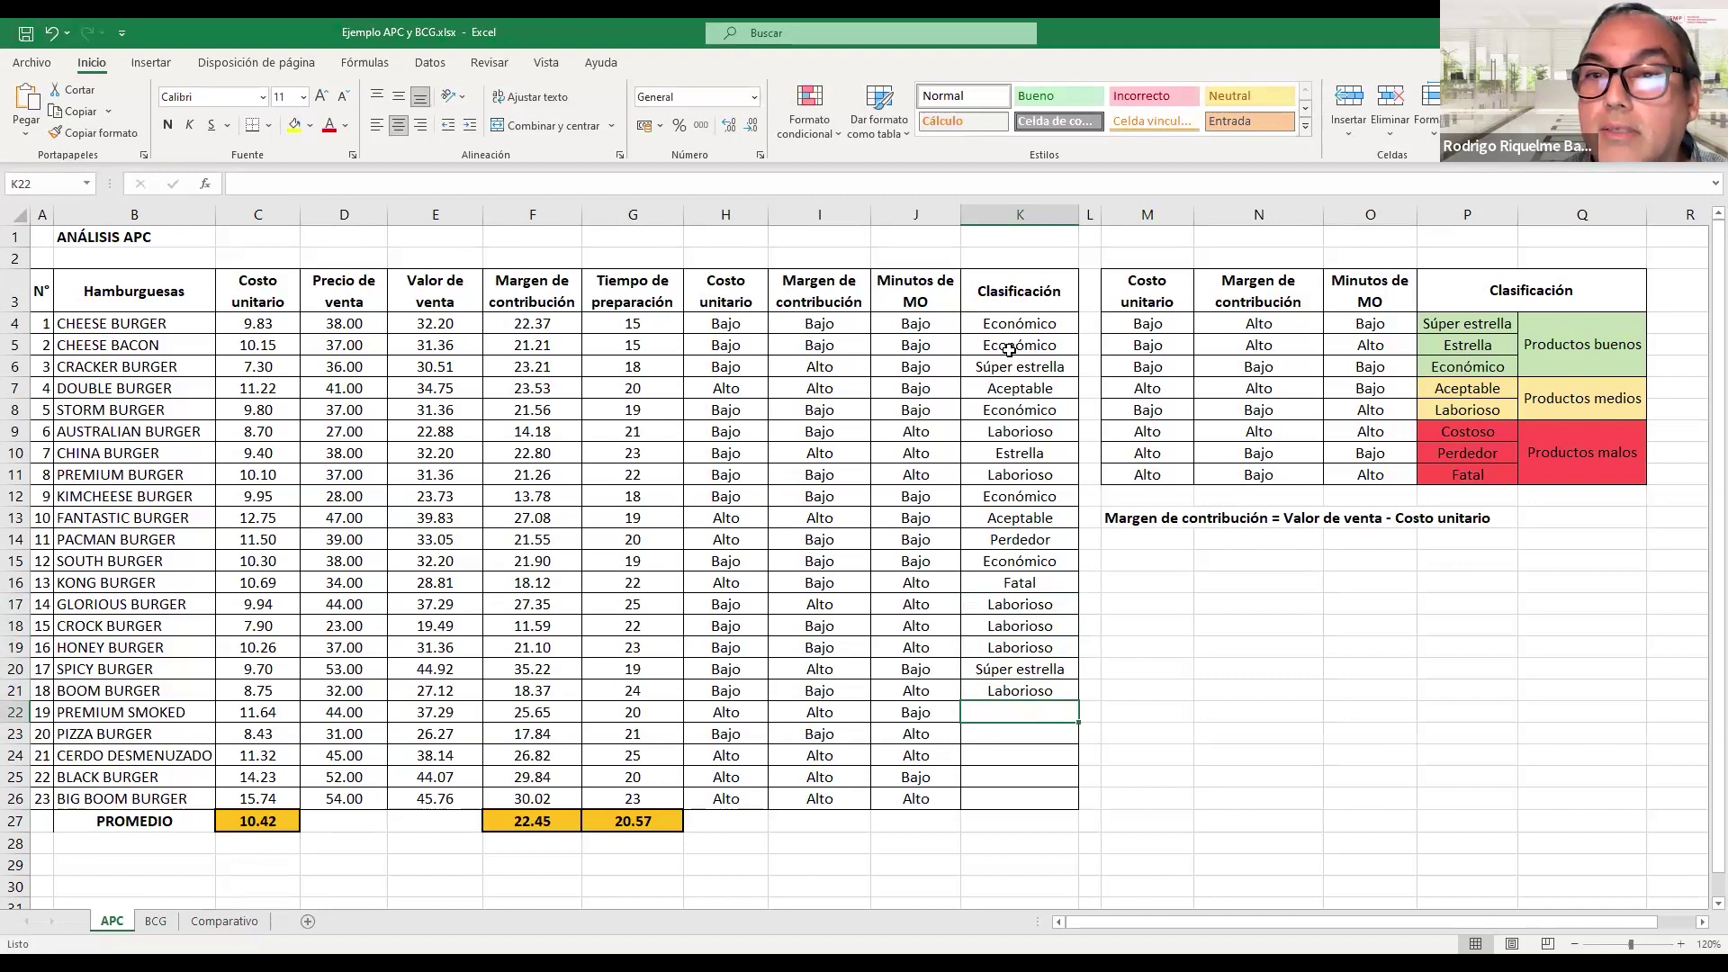
text(Aceptable)
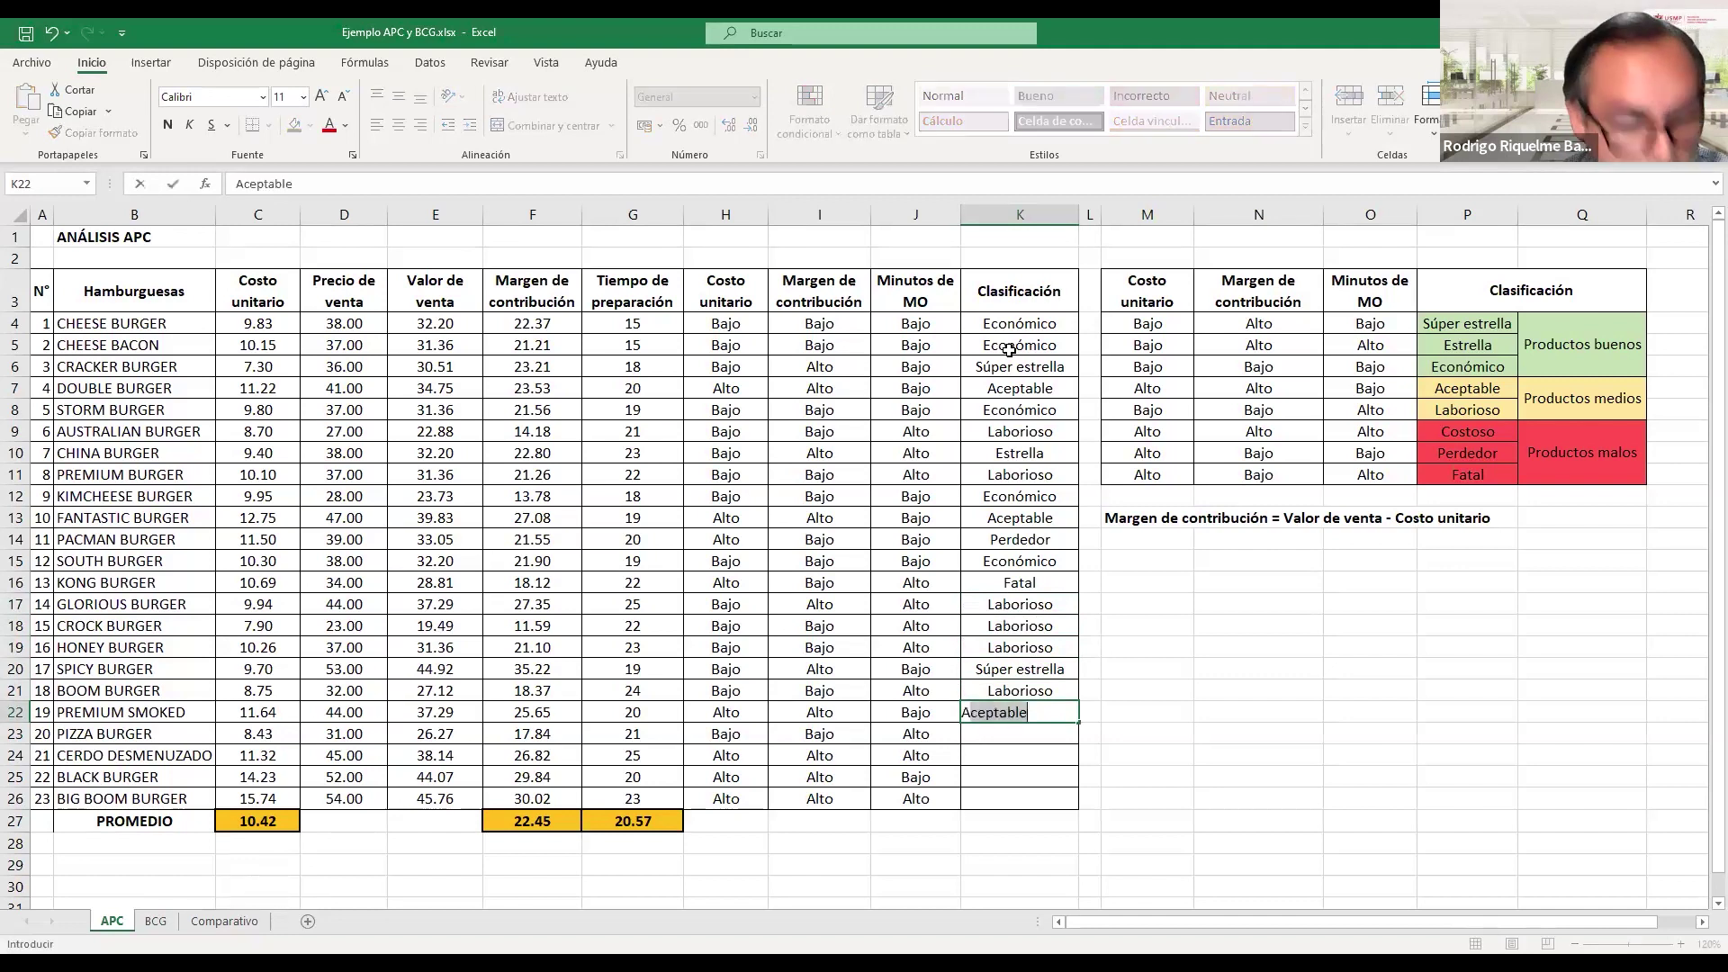
key(Return)
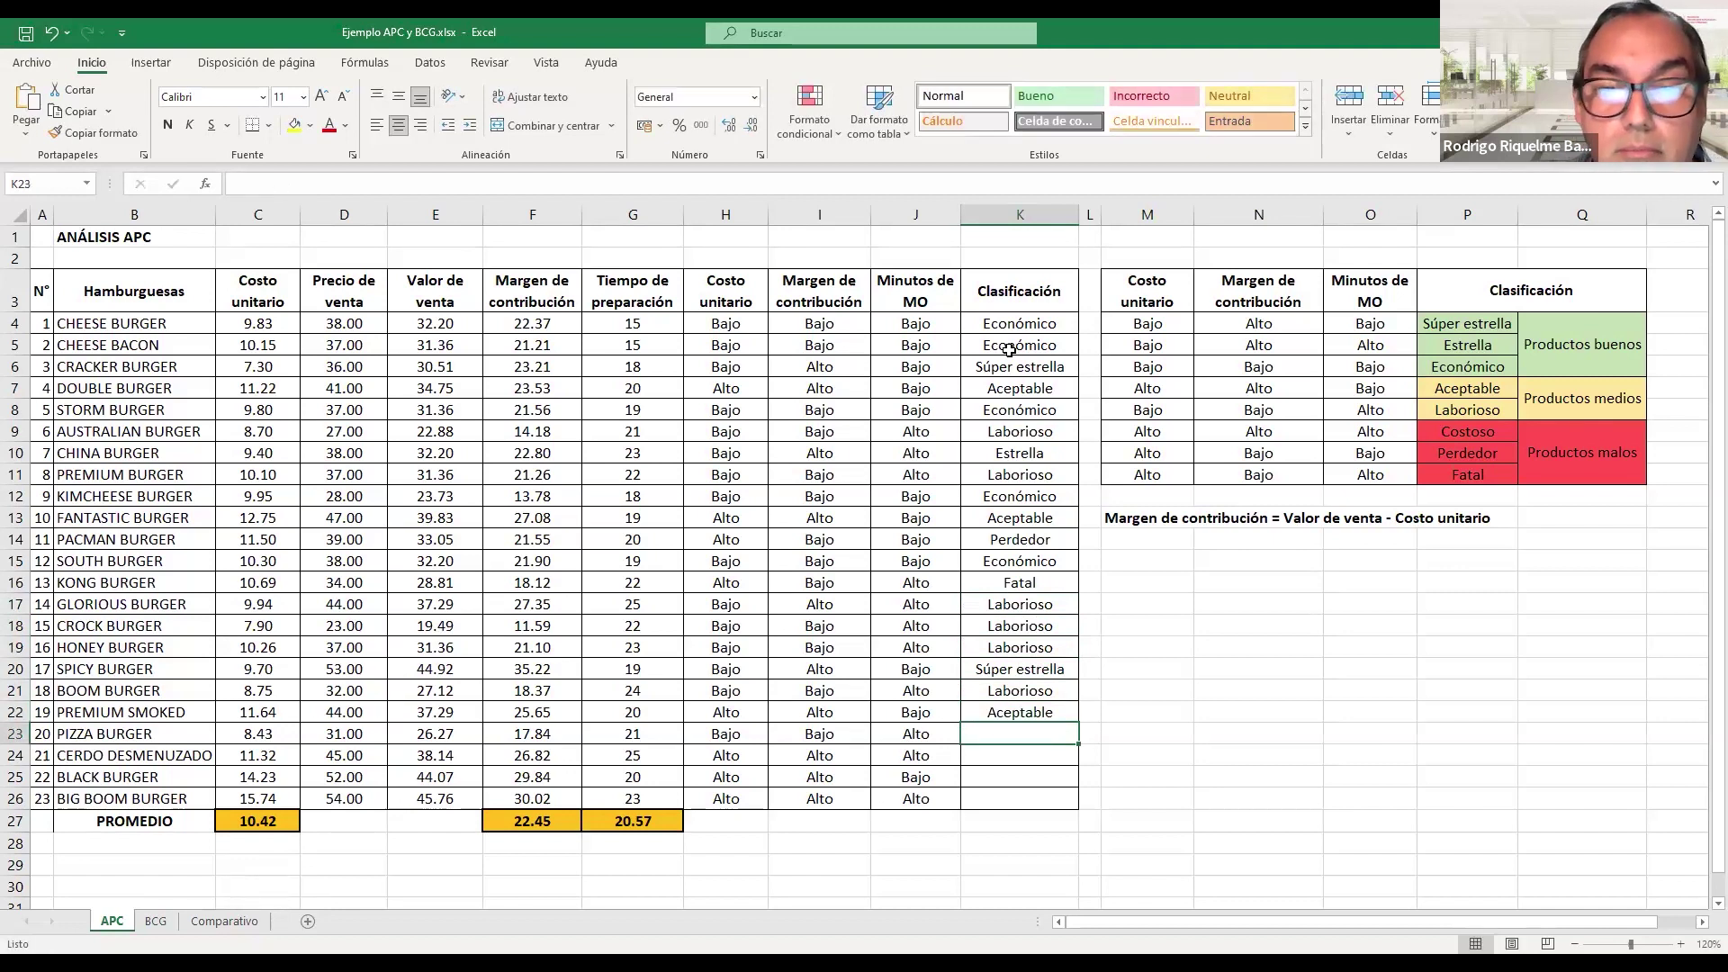
- Classify the last four burgers in K23:K26 as "Laborioso", "Costoso", "Aceptable" and "Costoso", in that order
text(Laborioso)
key(Return)
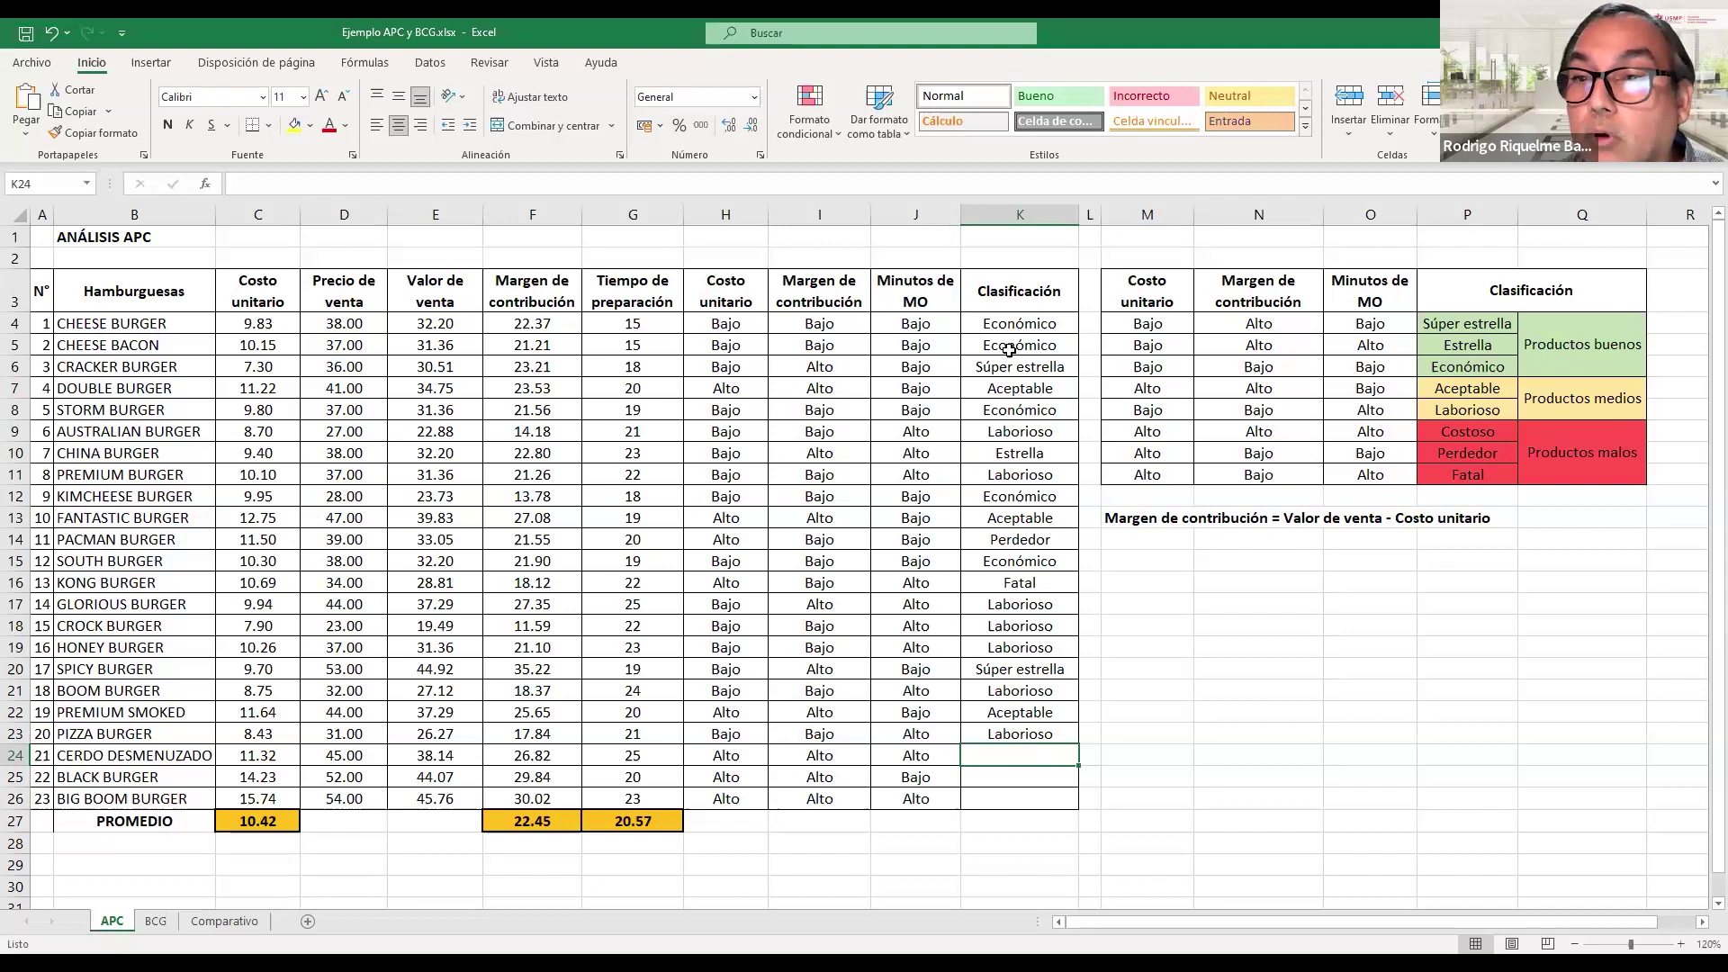
text(Costoso)
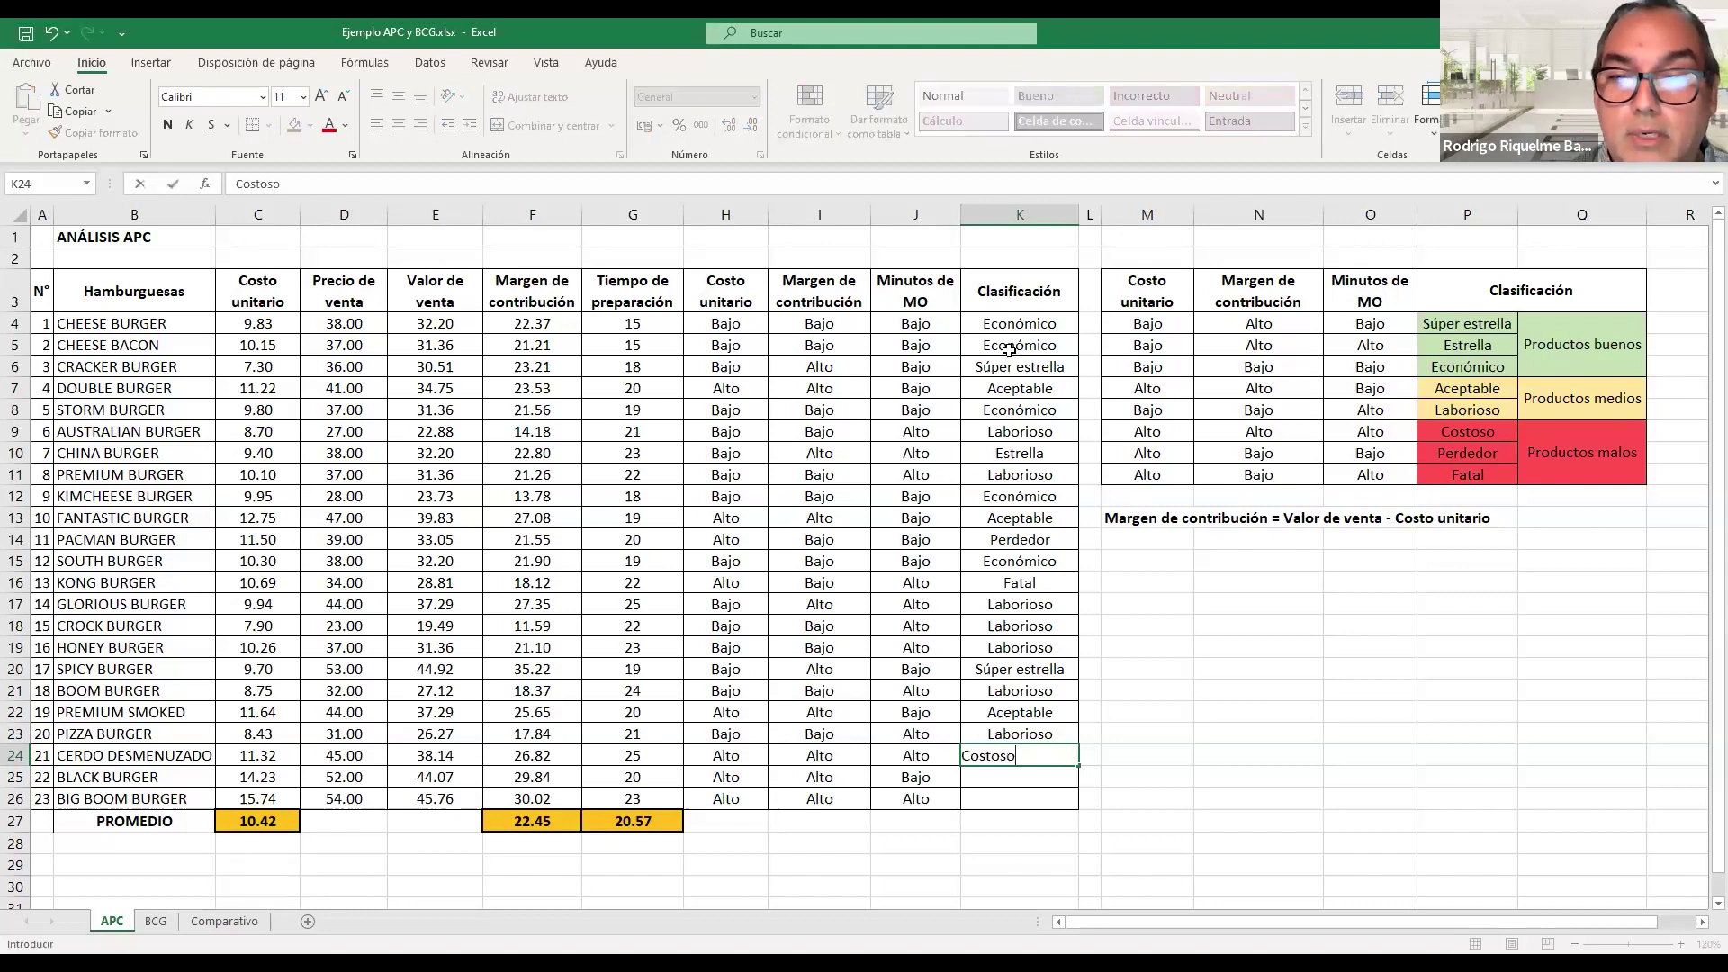
key(Return)
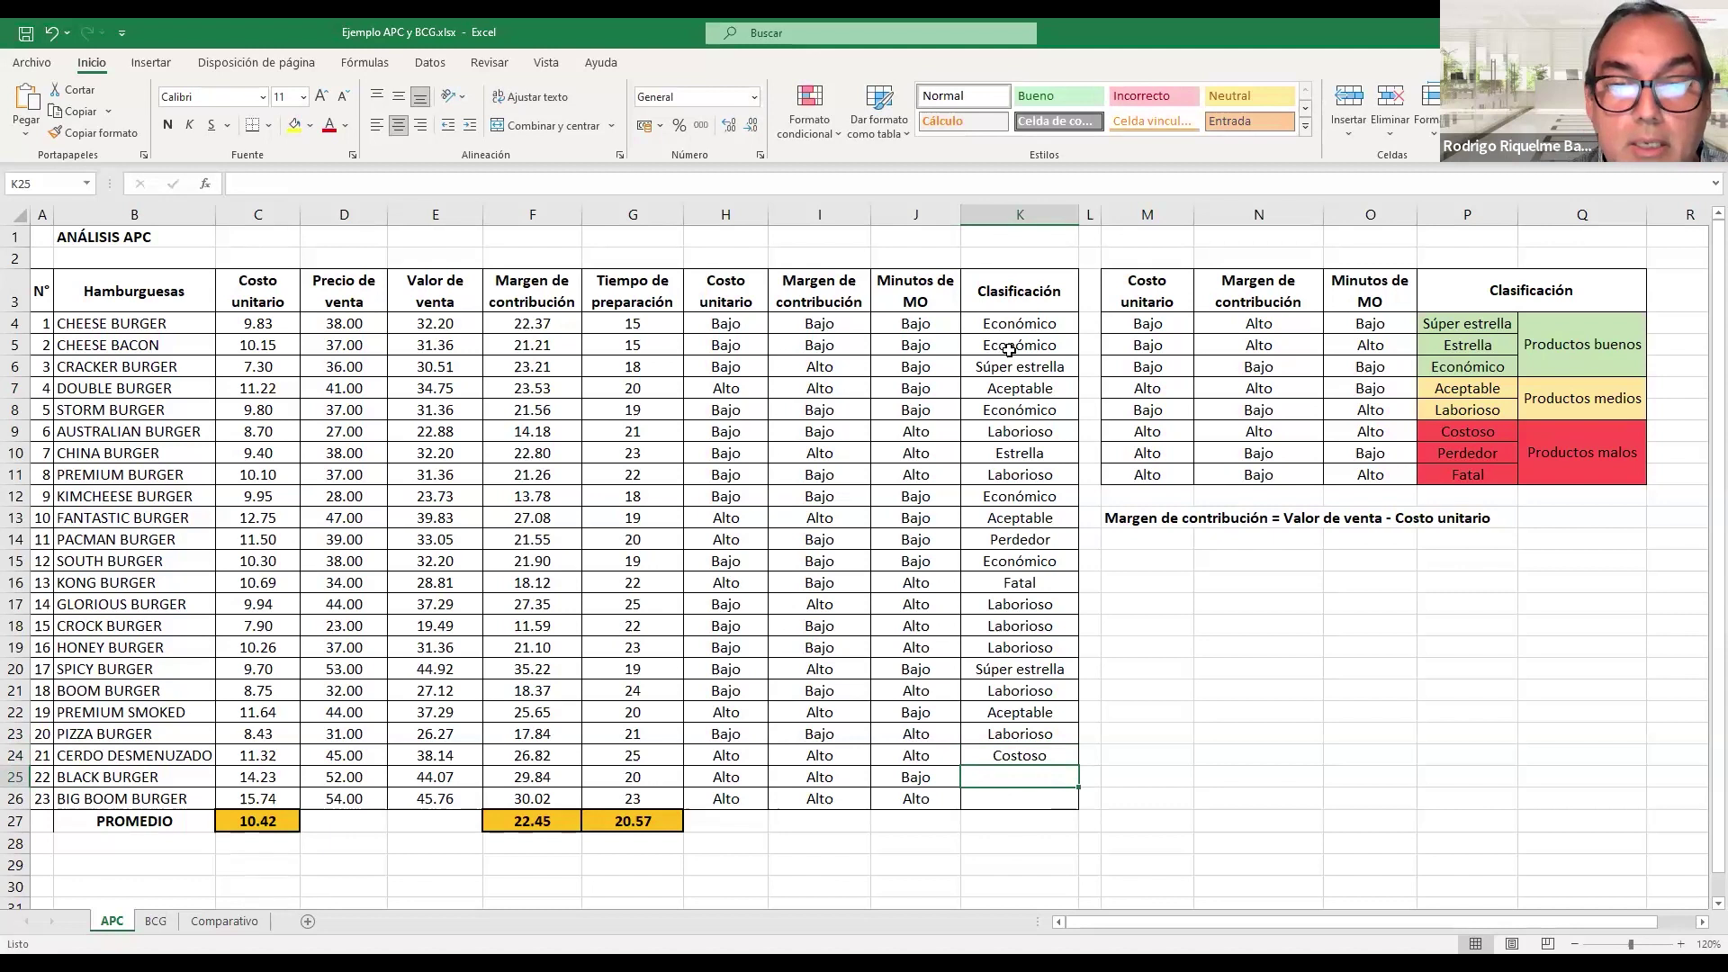
text(Aceptable)
key(Return)
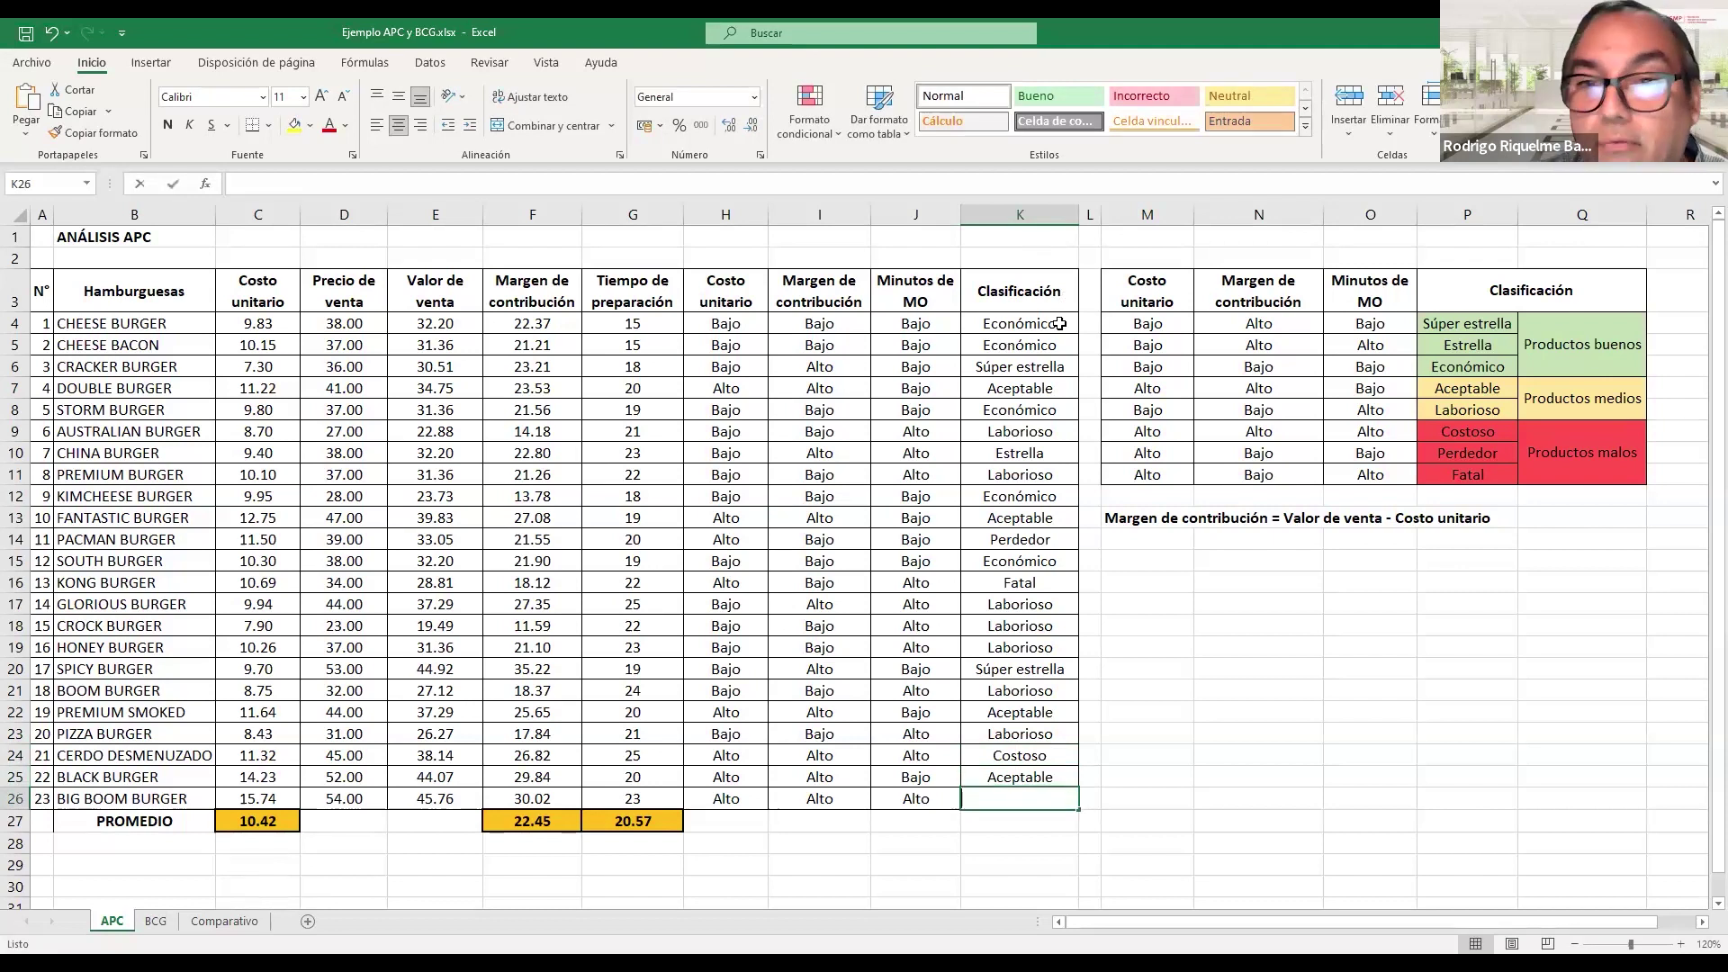
text(Co)
key(Return)
- Fill the good-product classifications in K4:K6, K8, K10, K12 and K20 with the light green used for "Productos buenos"
drag(1051, 323, 1049, 798)
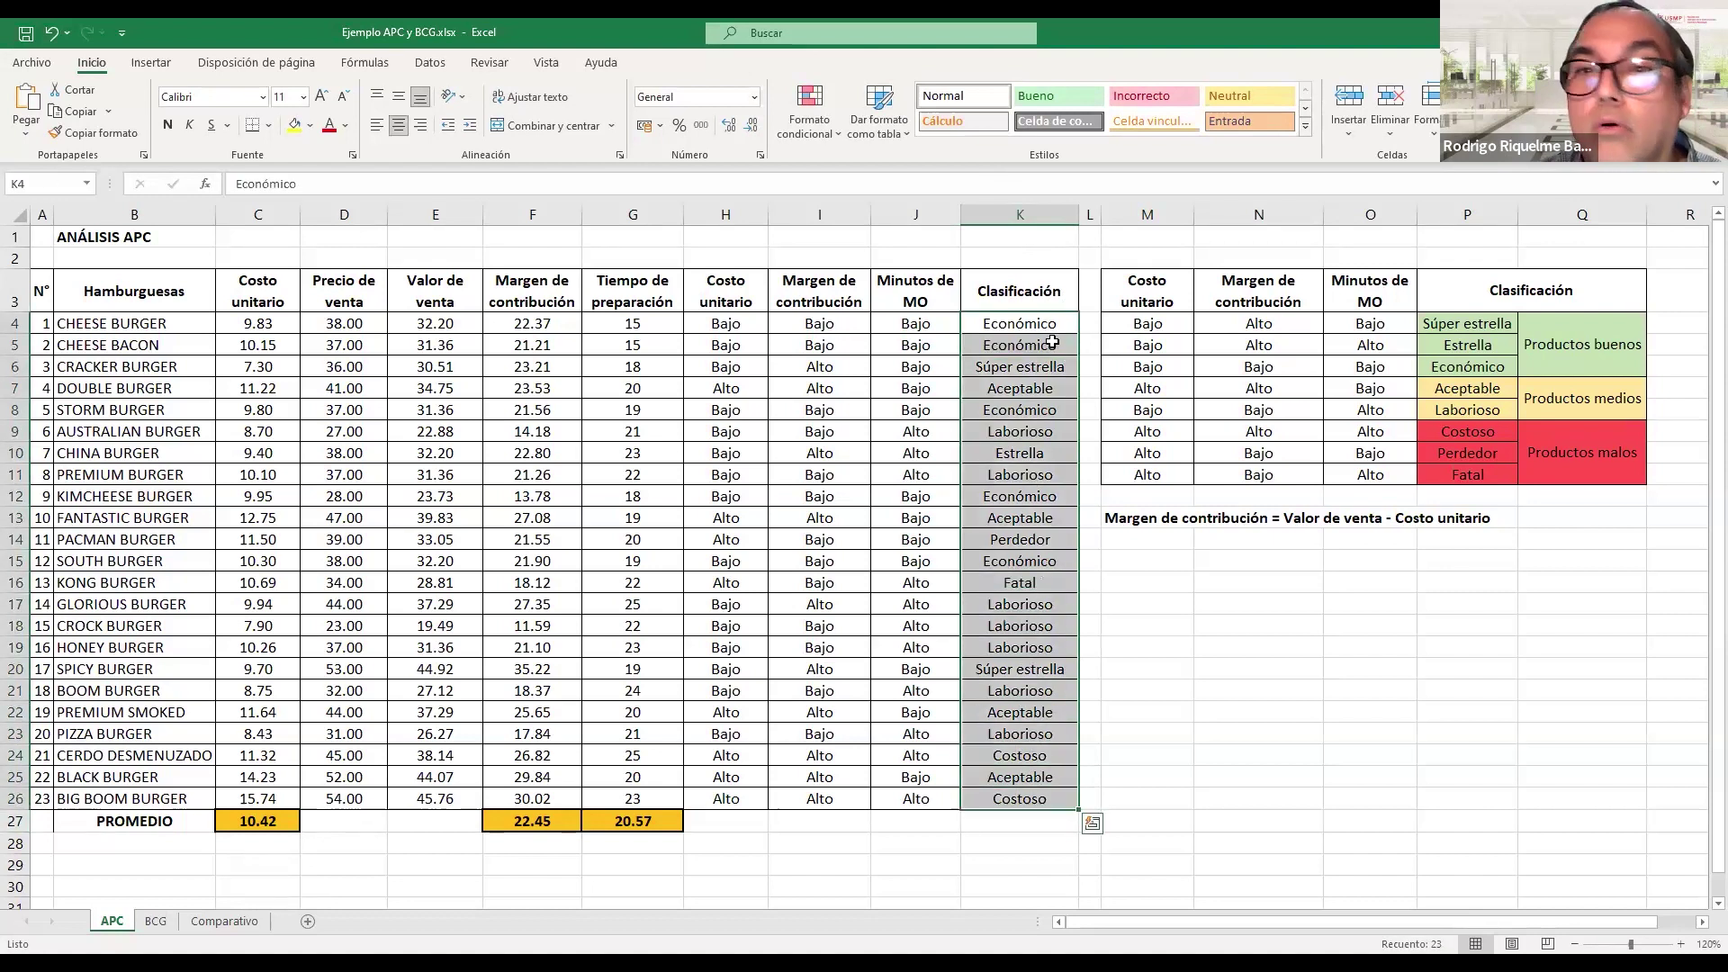
click(1050, 344)
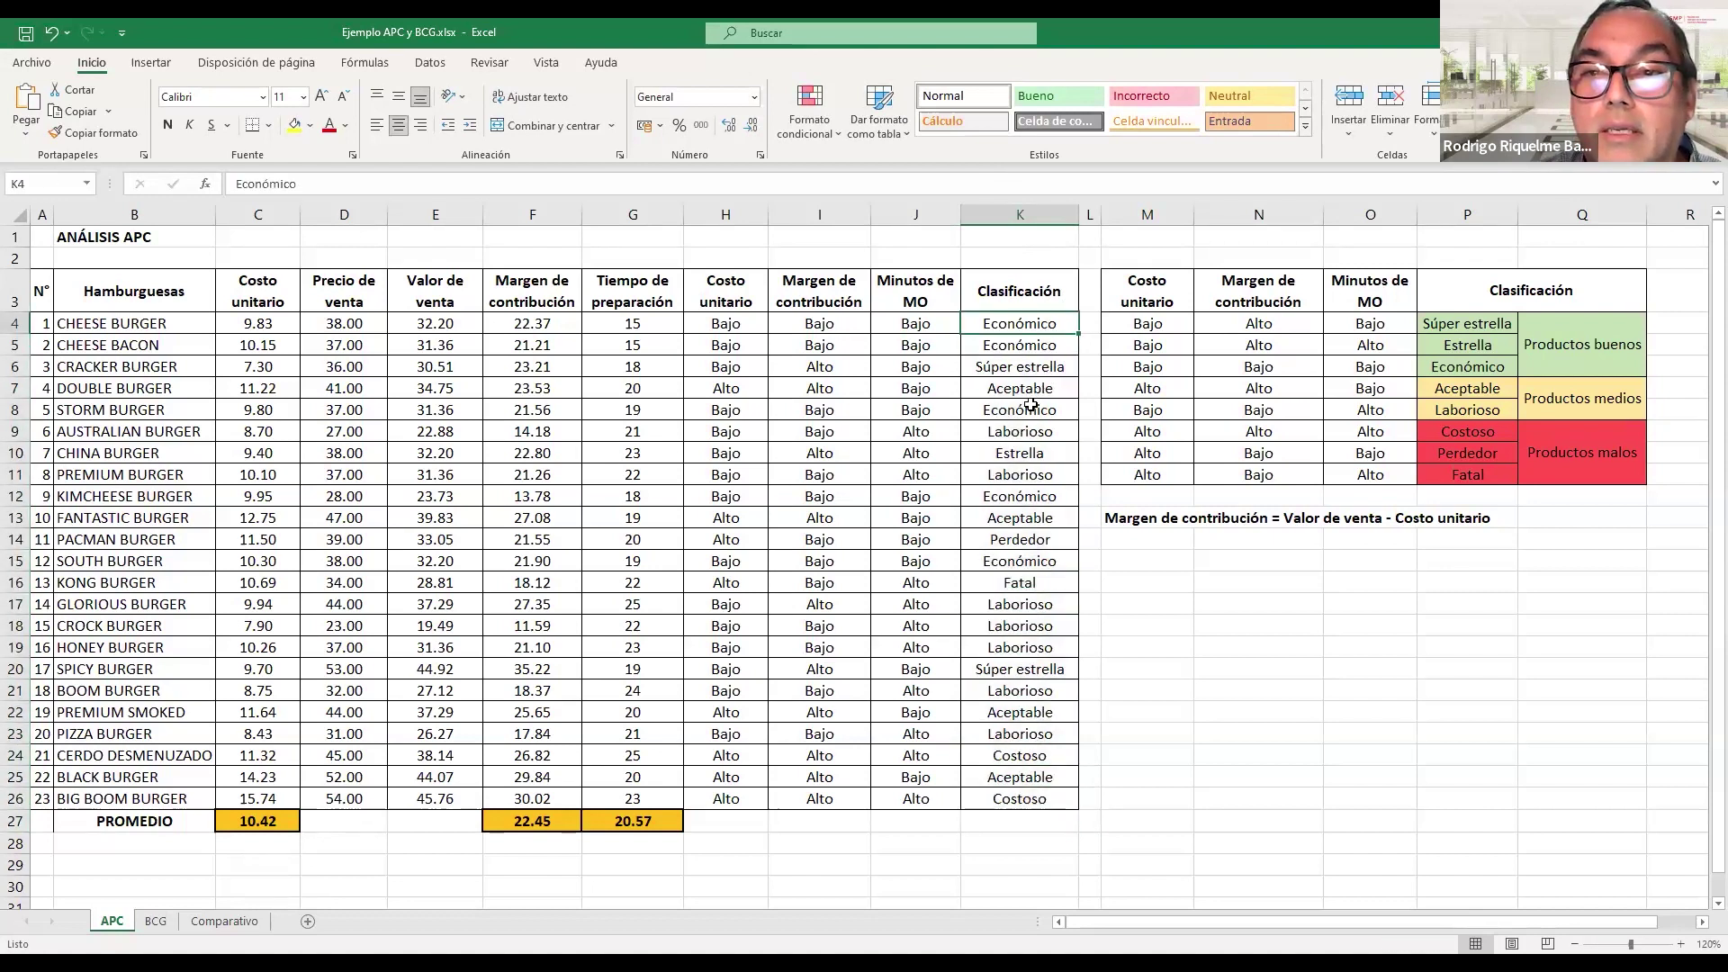
key(shift+Down)
key(shift+Down)
key(Down)
key(Down)
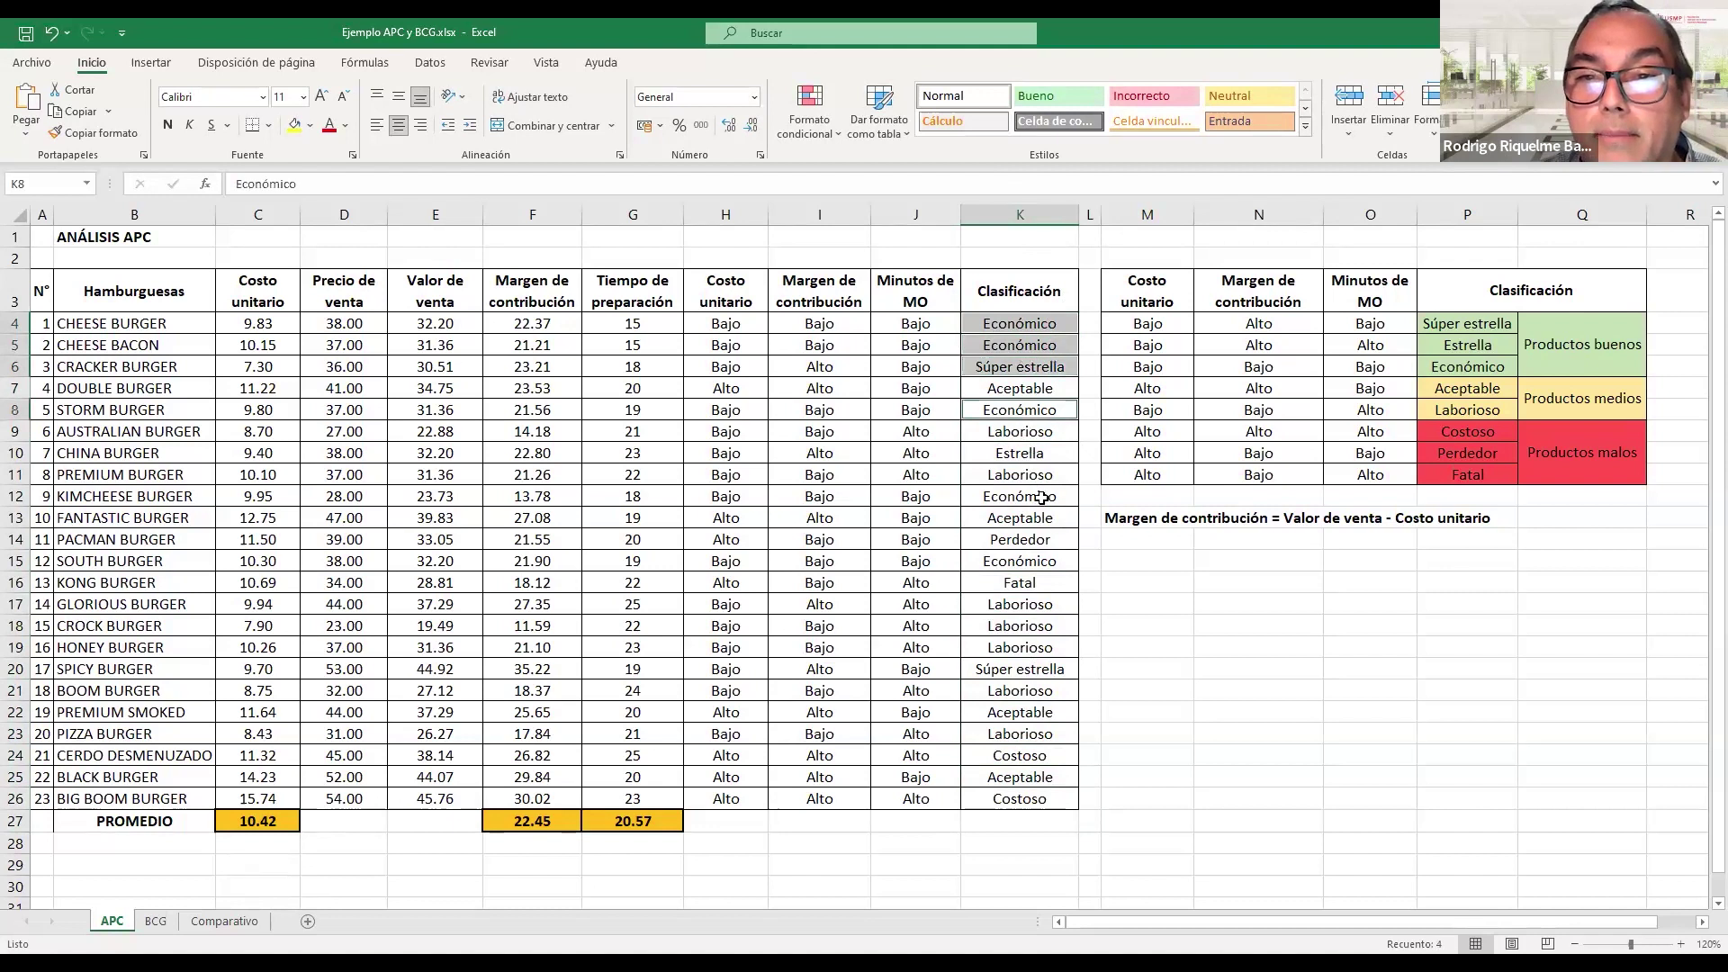
key(Down)
key(Down)
key(Down)
key(Down)
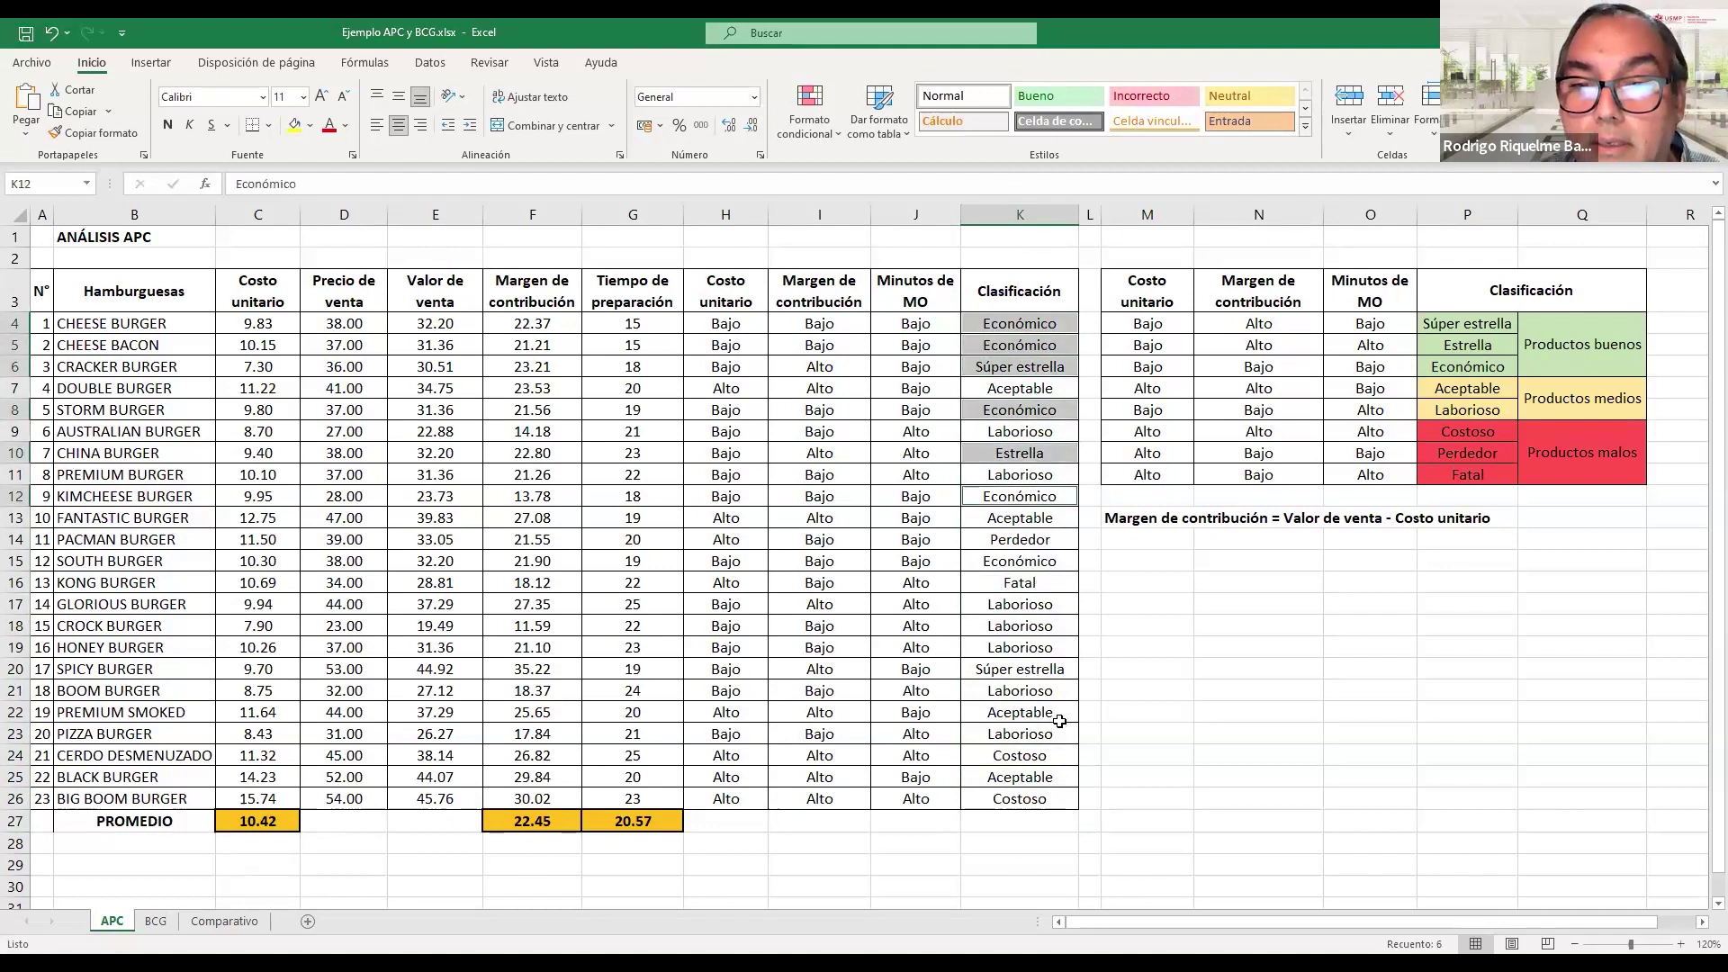
key(Down)
key(Down)
key(Down)
key(Down)
key(Down)
key(Down)
key(Down)
key(Down)
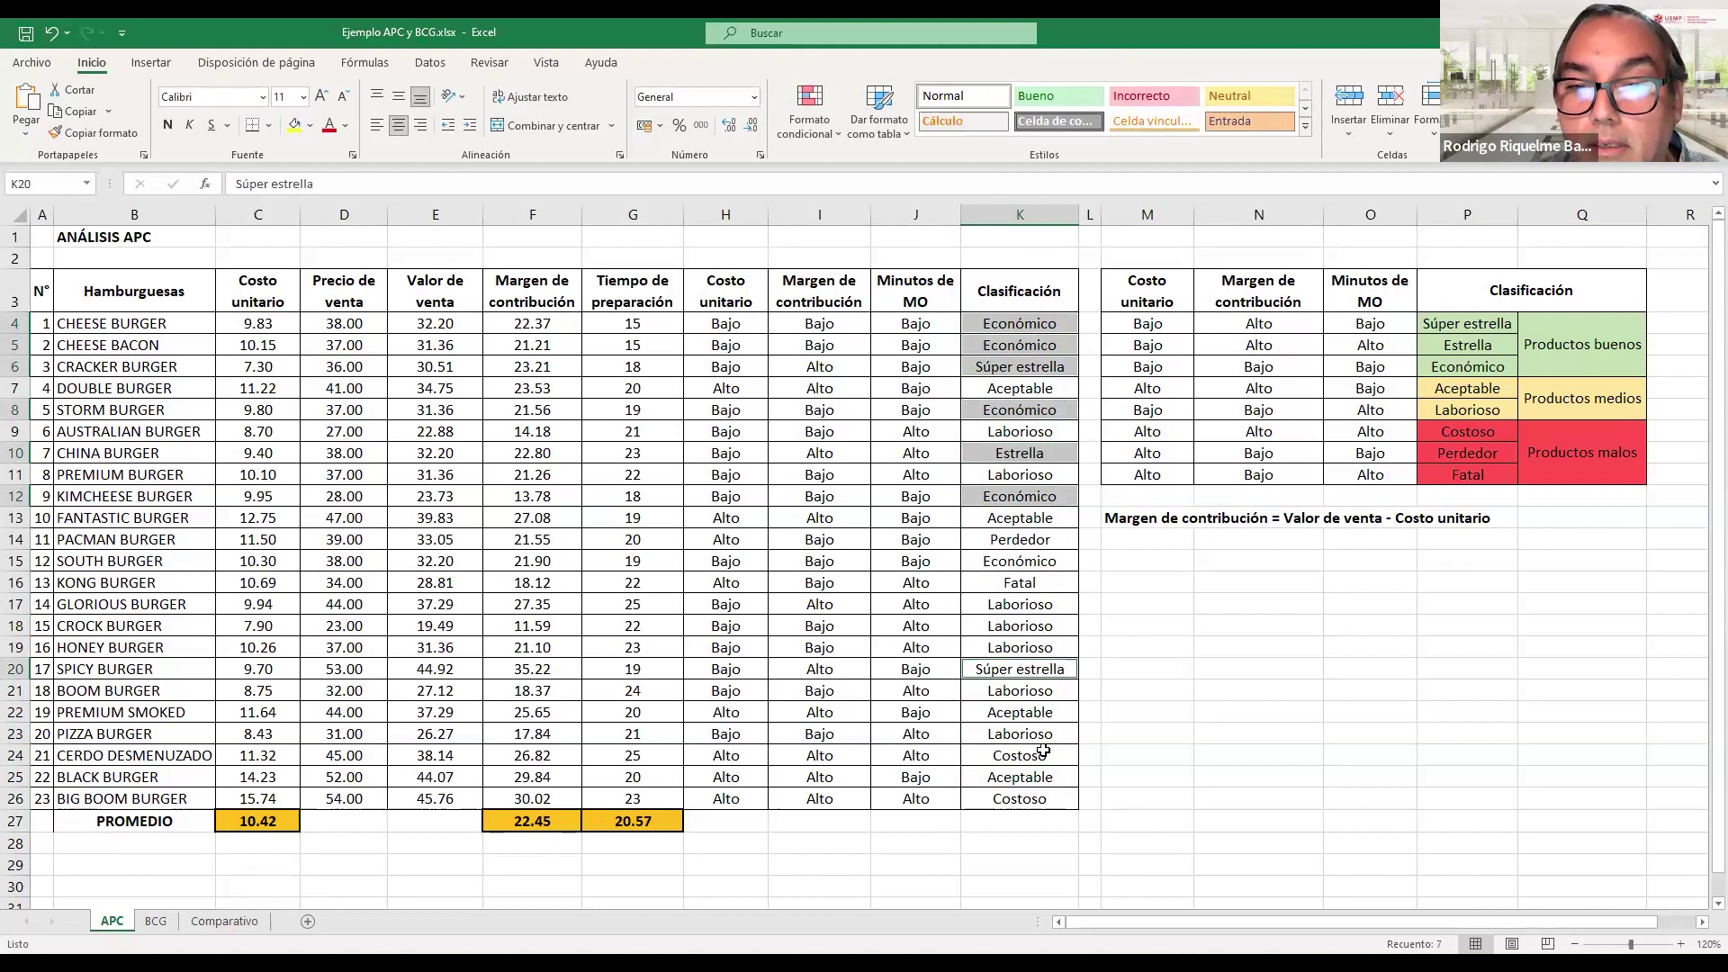
click(311, 131)
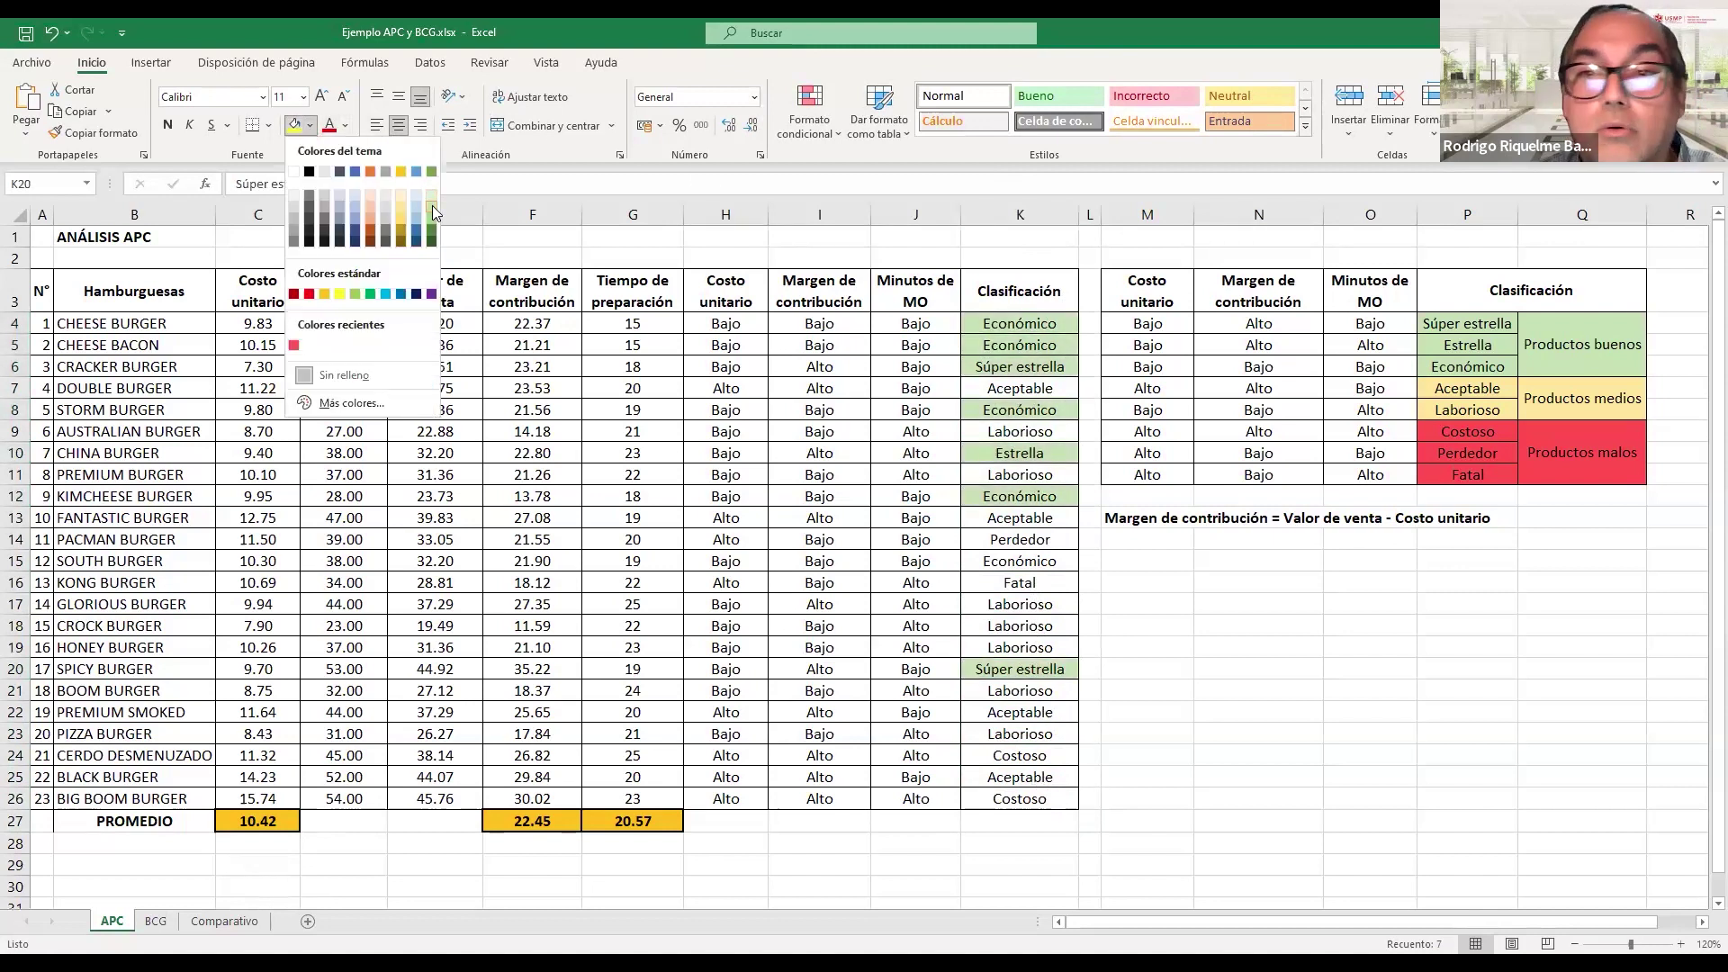
click(432, 206)
- Fill K7, K9, K12, K13, K17:K19, K21:K23 and K25 with the light gold used for "Productos medios"
click(990, 385)
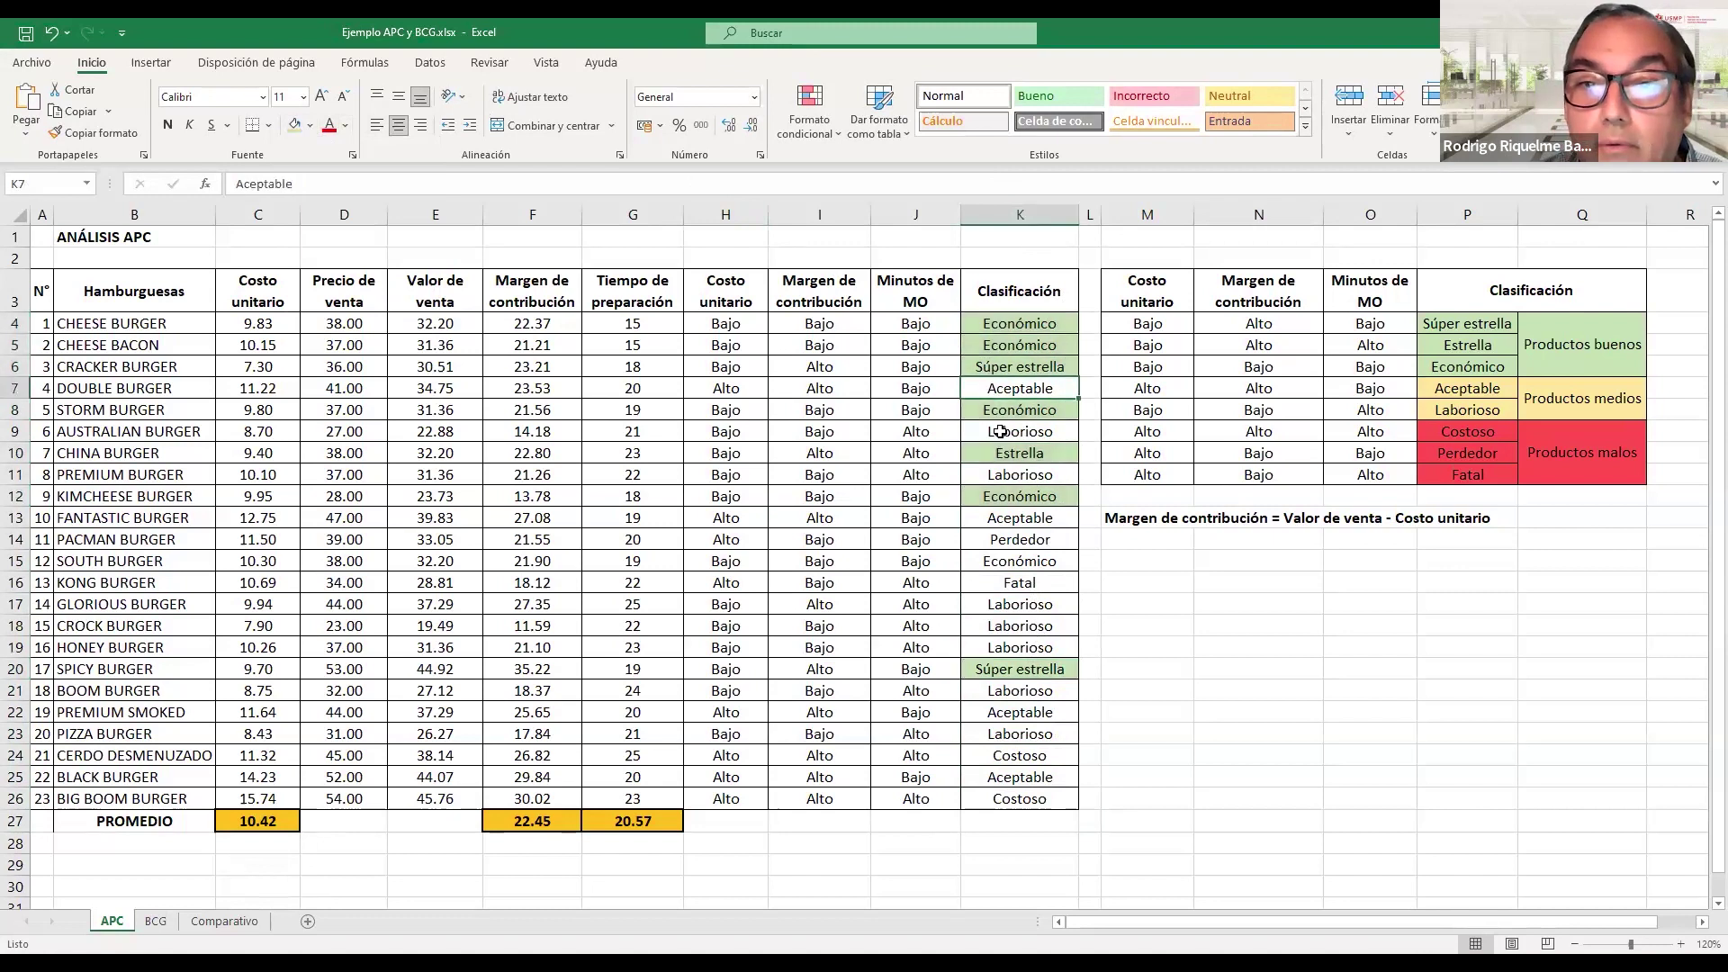
ctrl+click(999, 432)
ctrl+click(1005, 500)
ctrl+click(1005, 518)
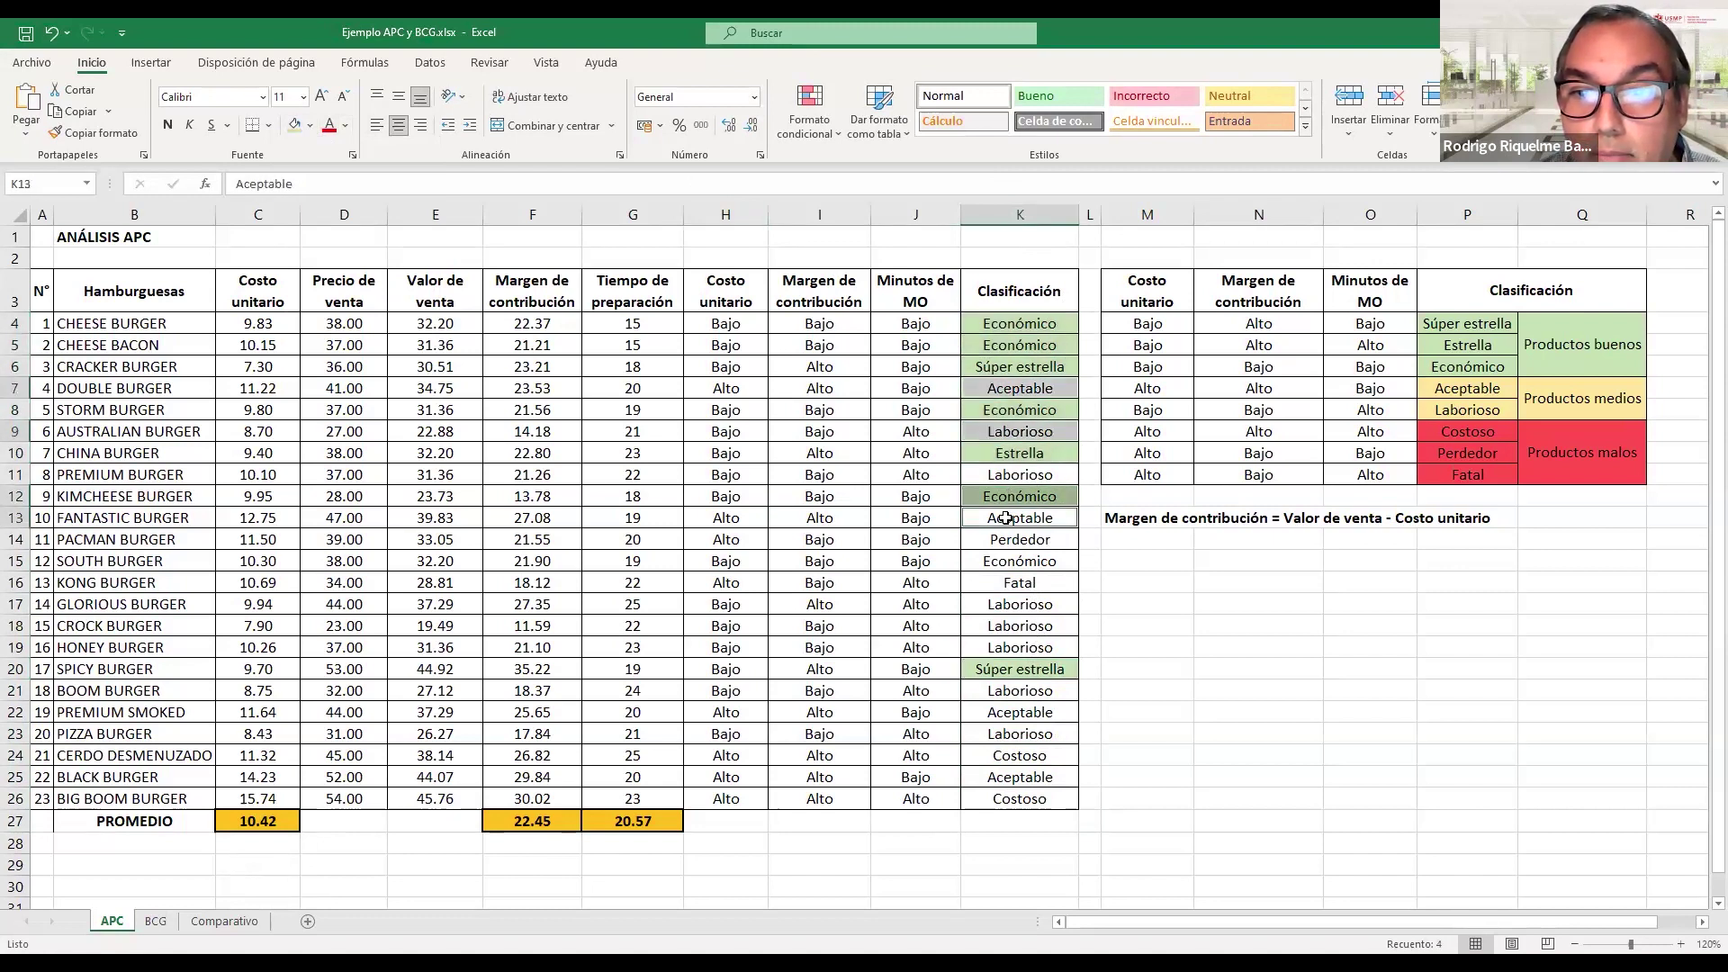
ctrl+click(1018, 602)
ctrl+click(1020, 625)
ctrl+click(1022, 647)
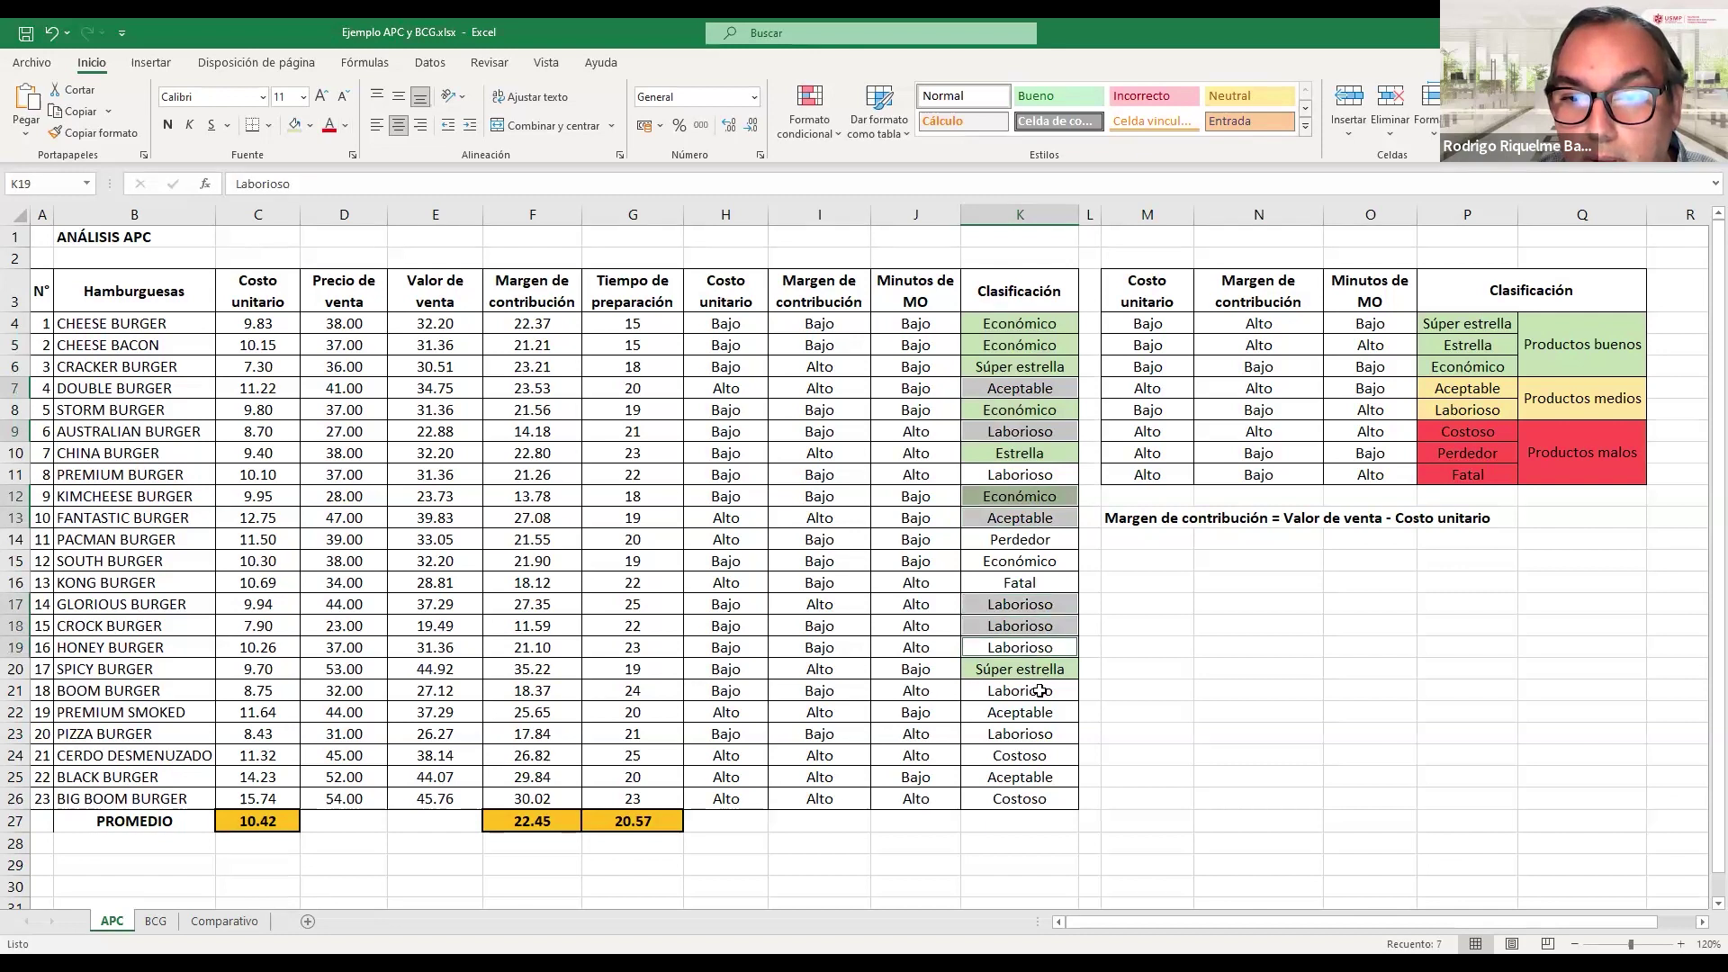
ctrl+click(1040, 691)
ctrl+click(1035, 712)
ctrl+click(1035, 734)
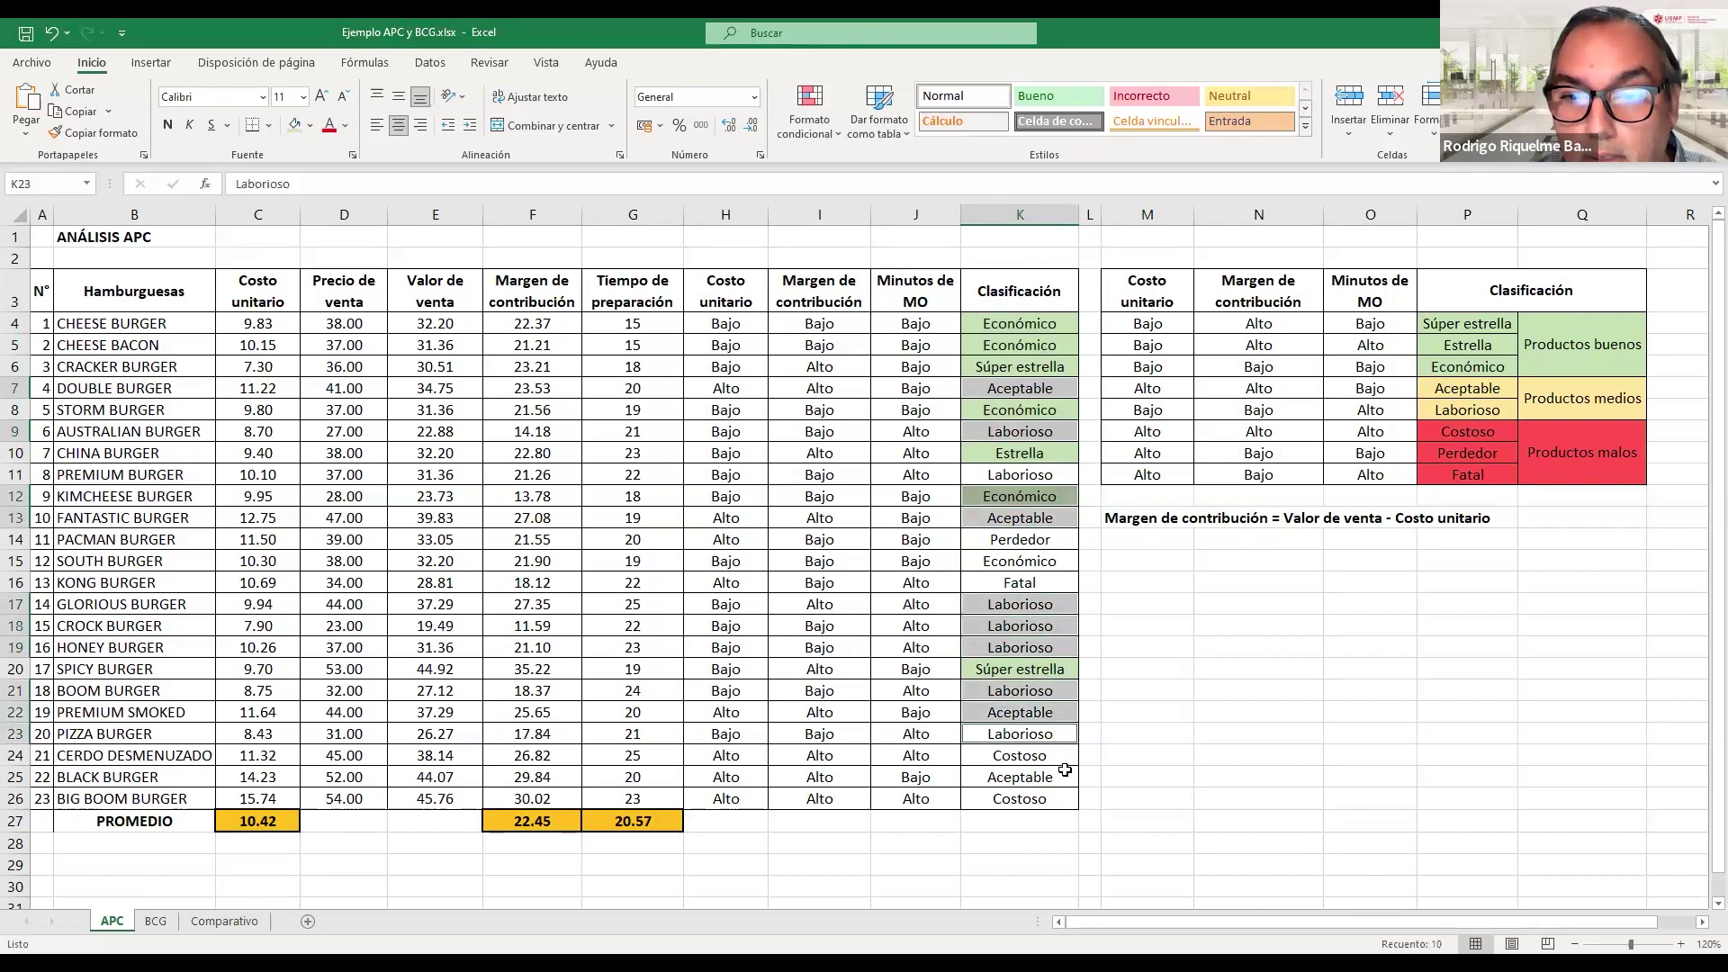
ctrl+click(1043, 780)
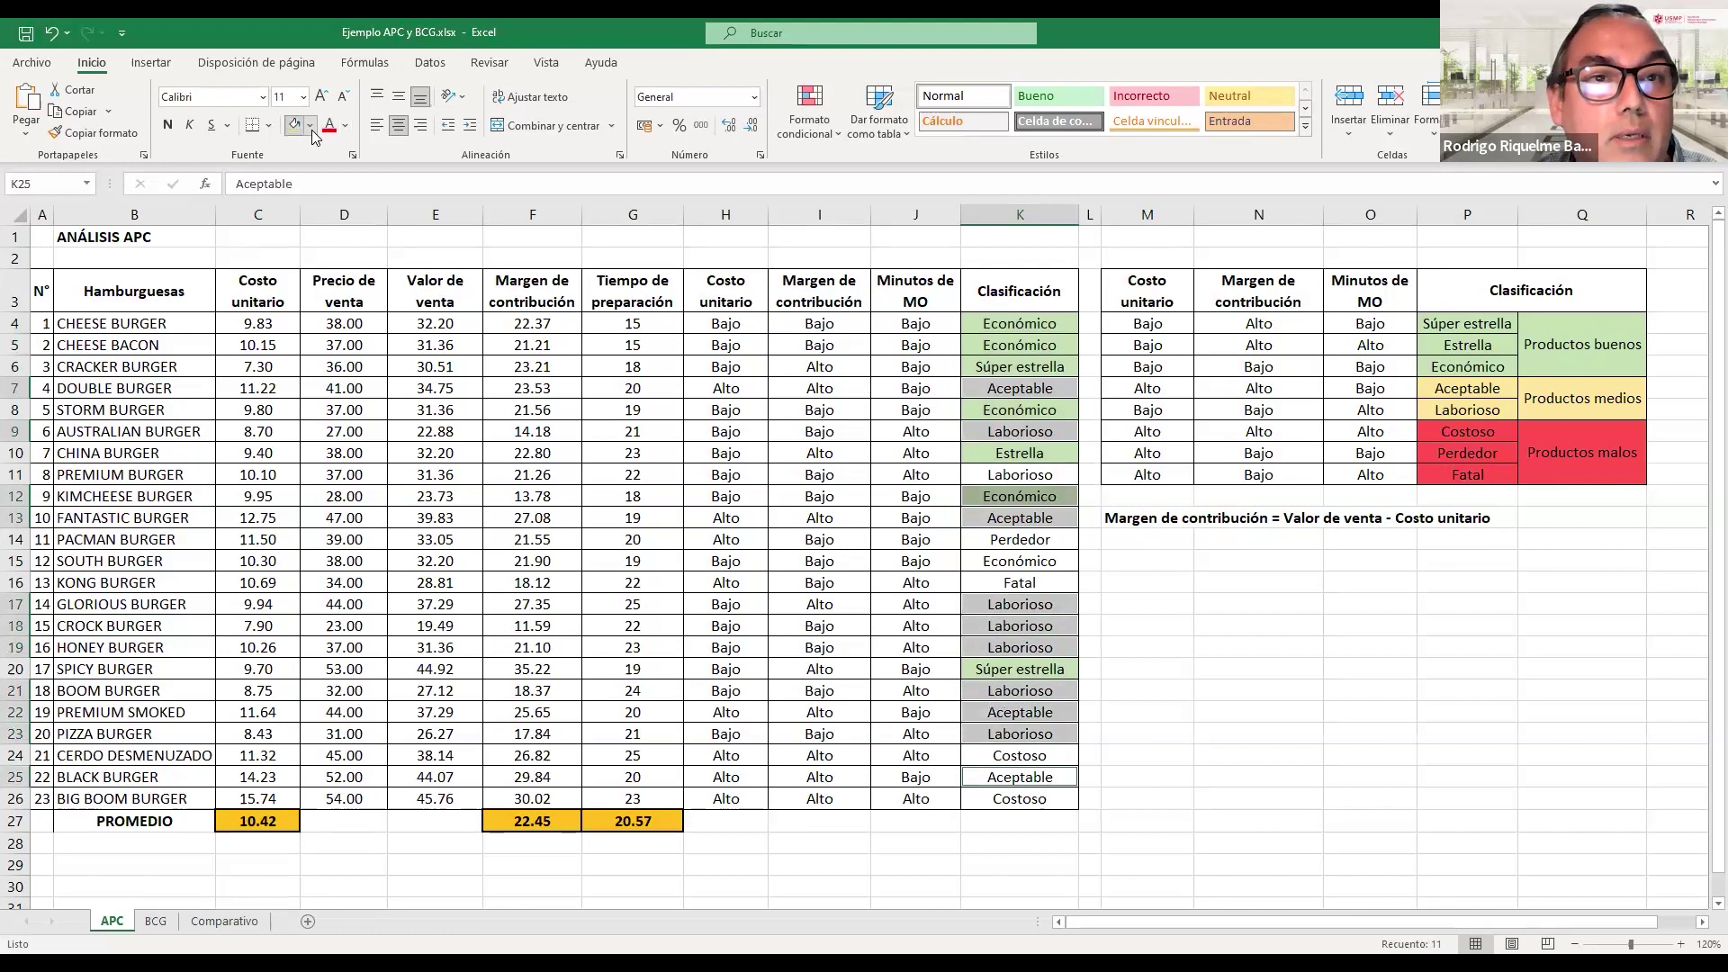
click(309, 125)
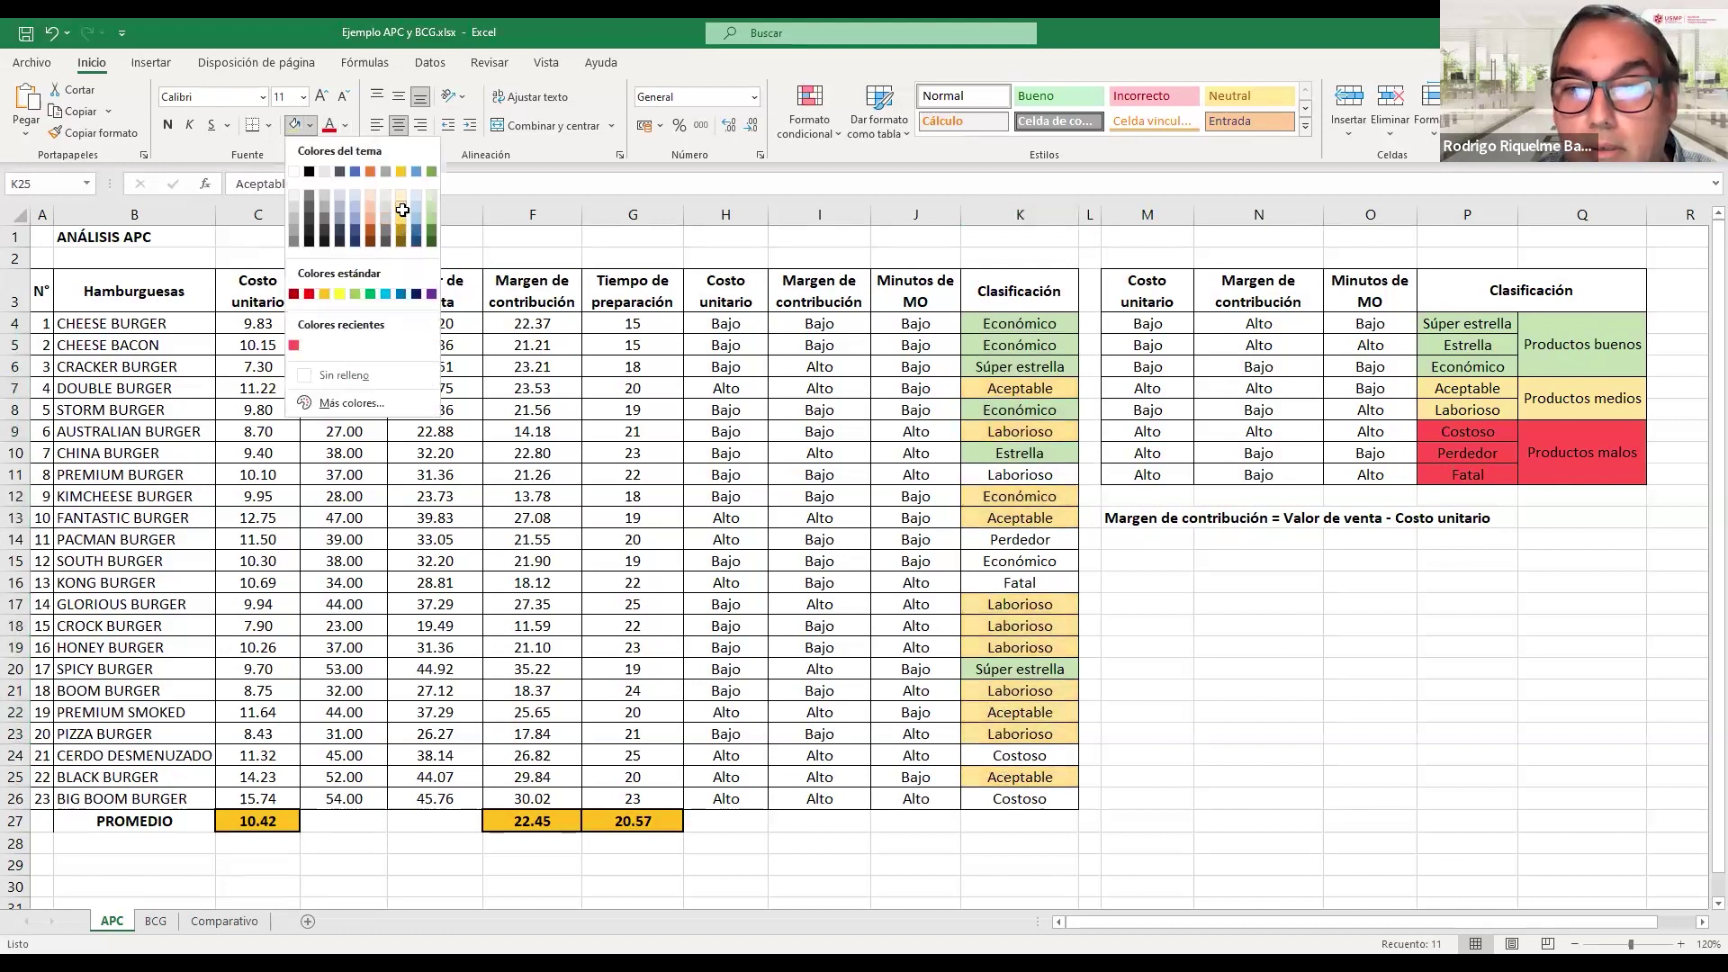
click(402, 216)
- Fill Premium Burger's classification in K11 with light gold and South Burger's in K15 with light green
click(1022, 477)
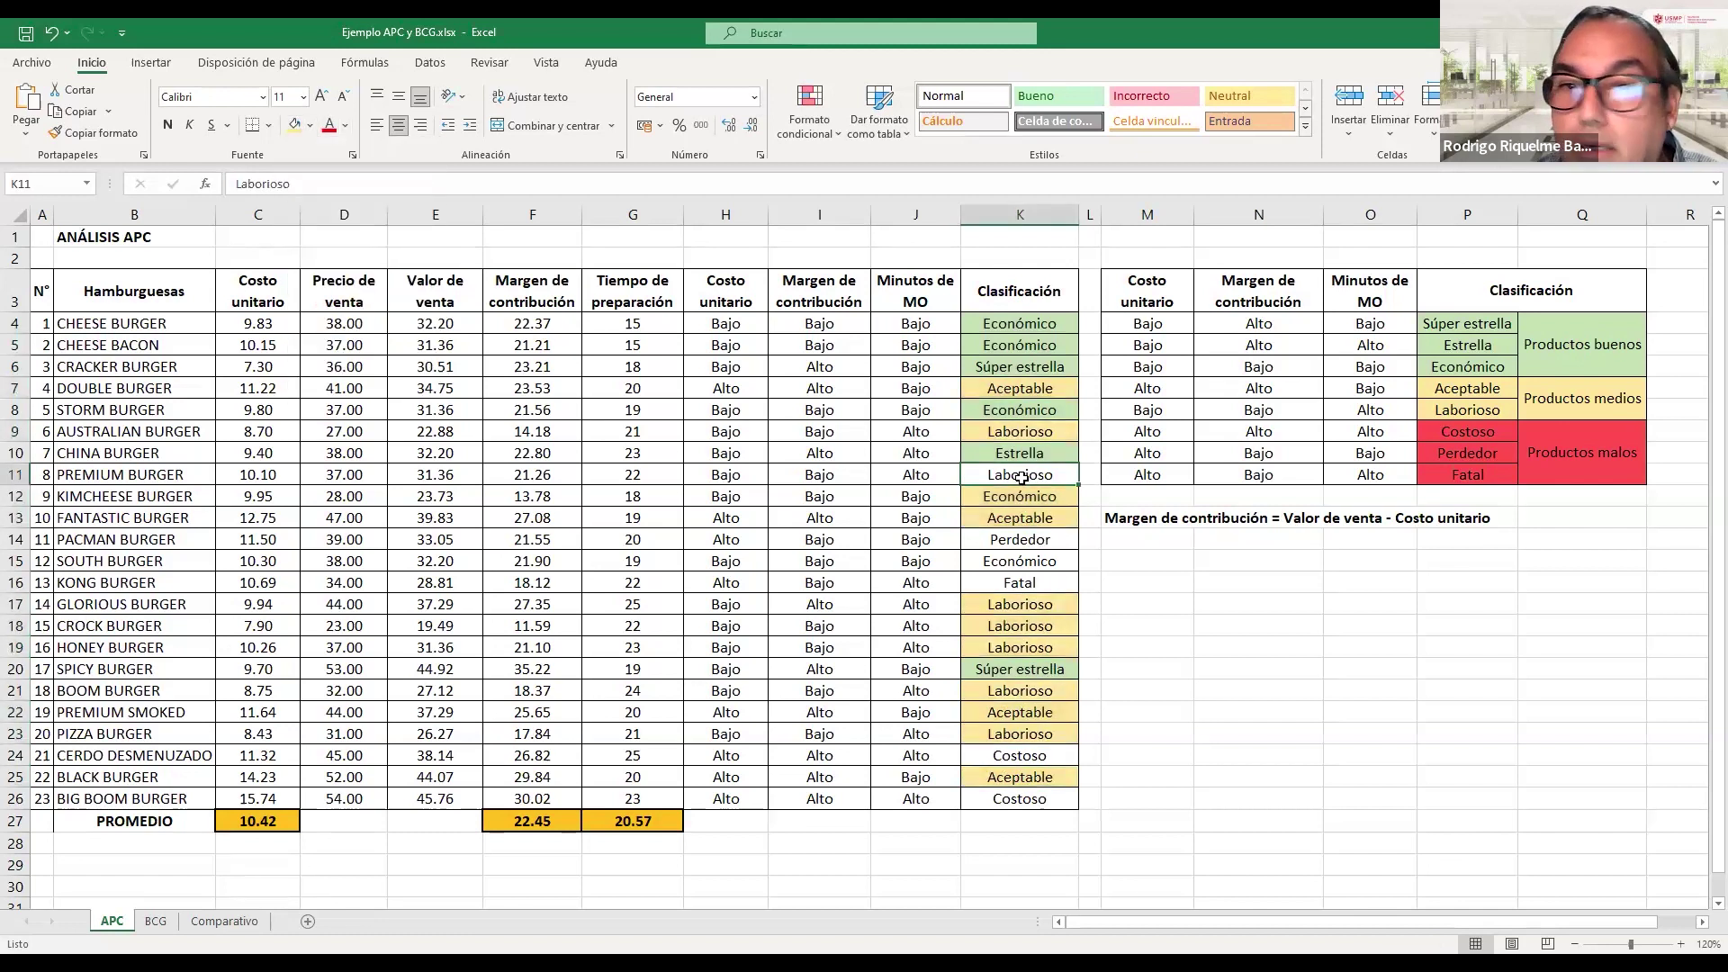
click(294, 127)
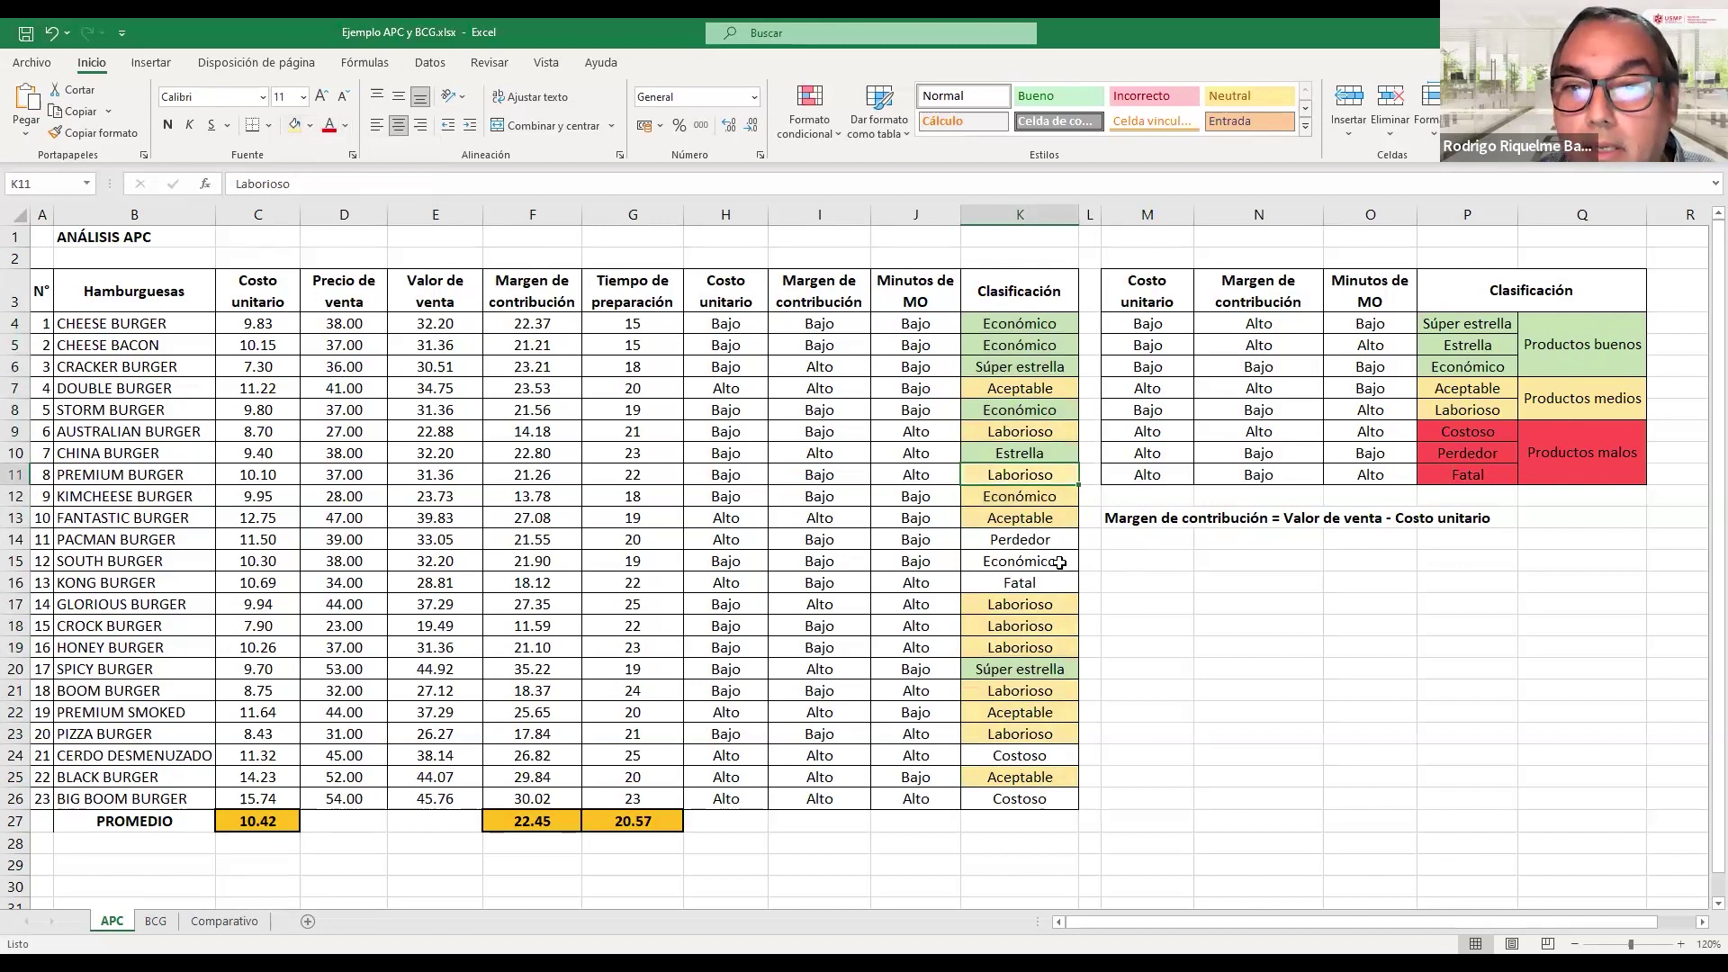
click(1026, 562)
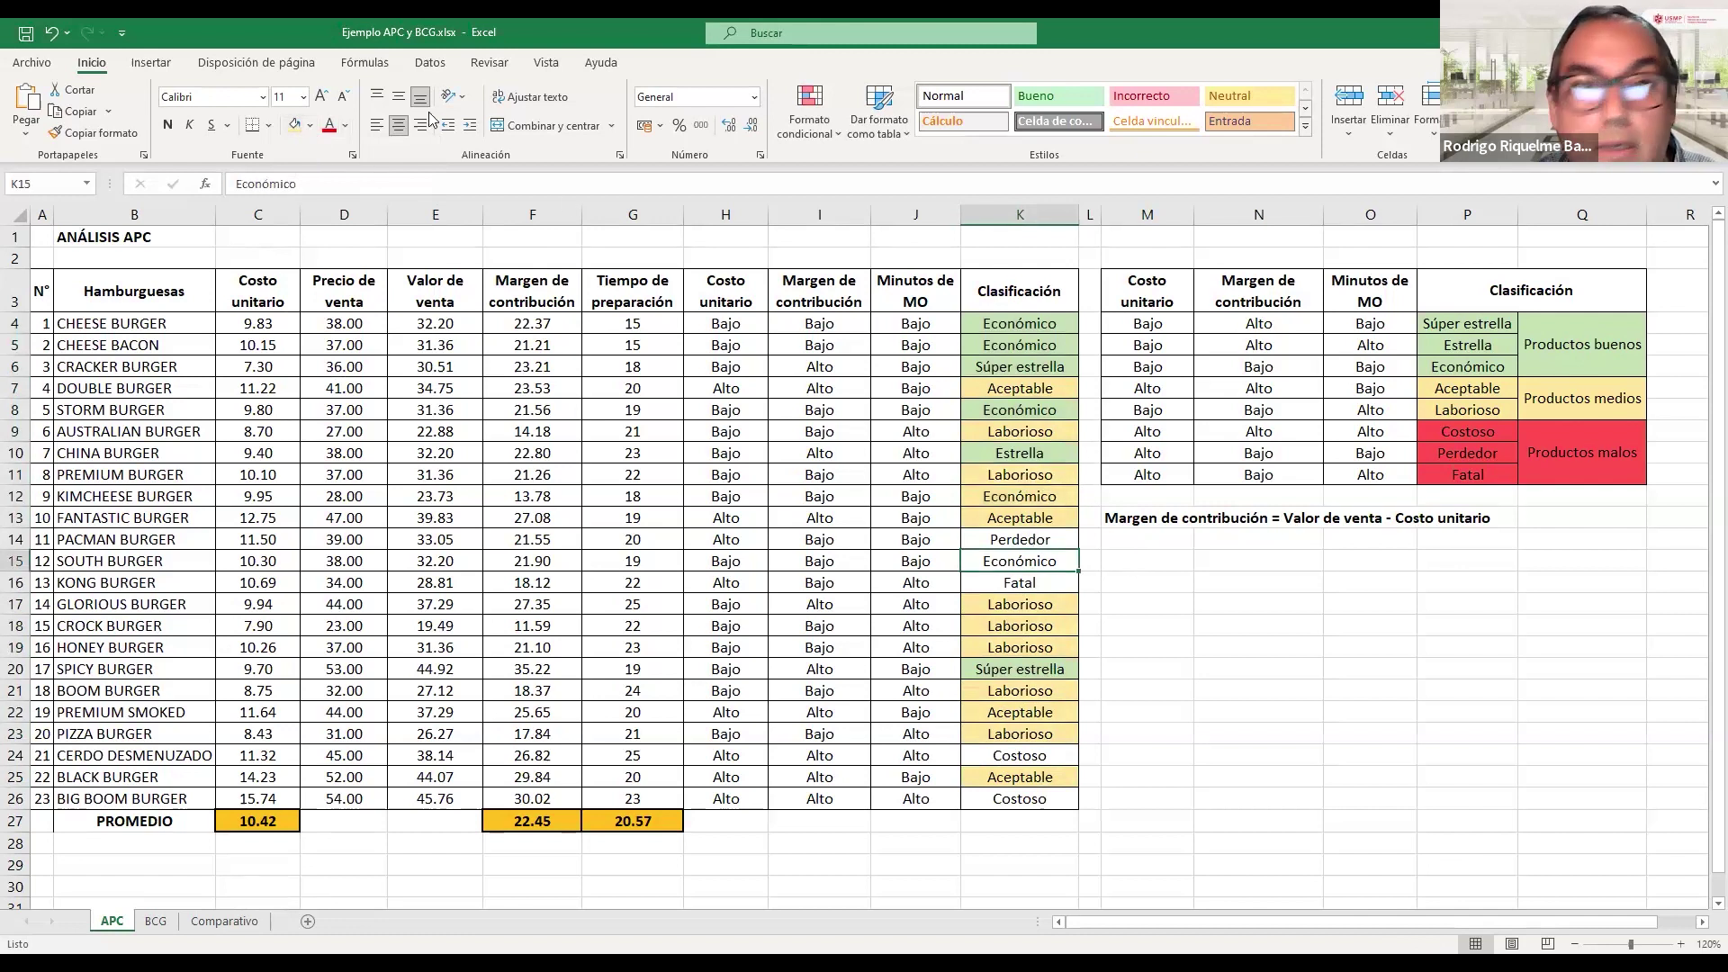
click(310, 126)
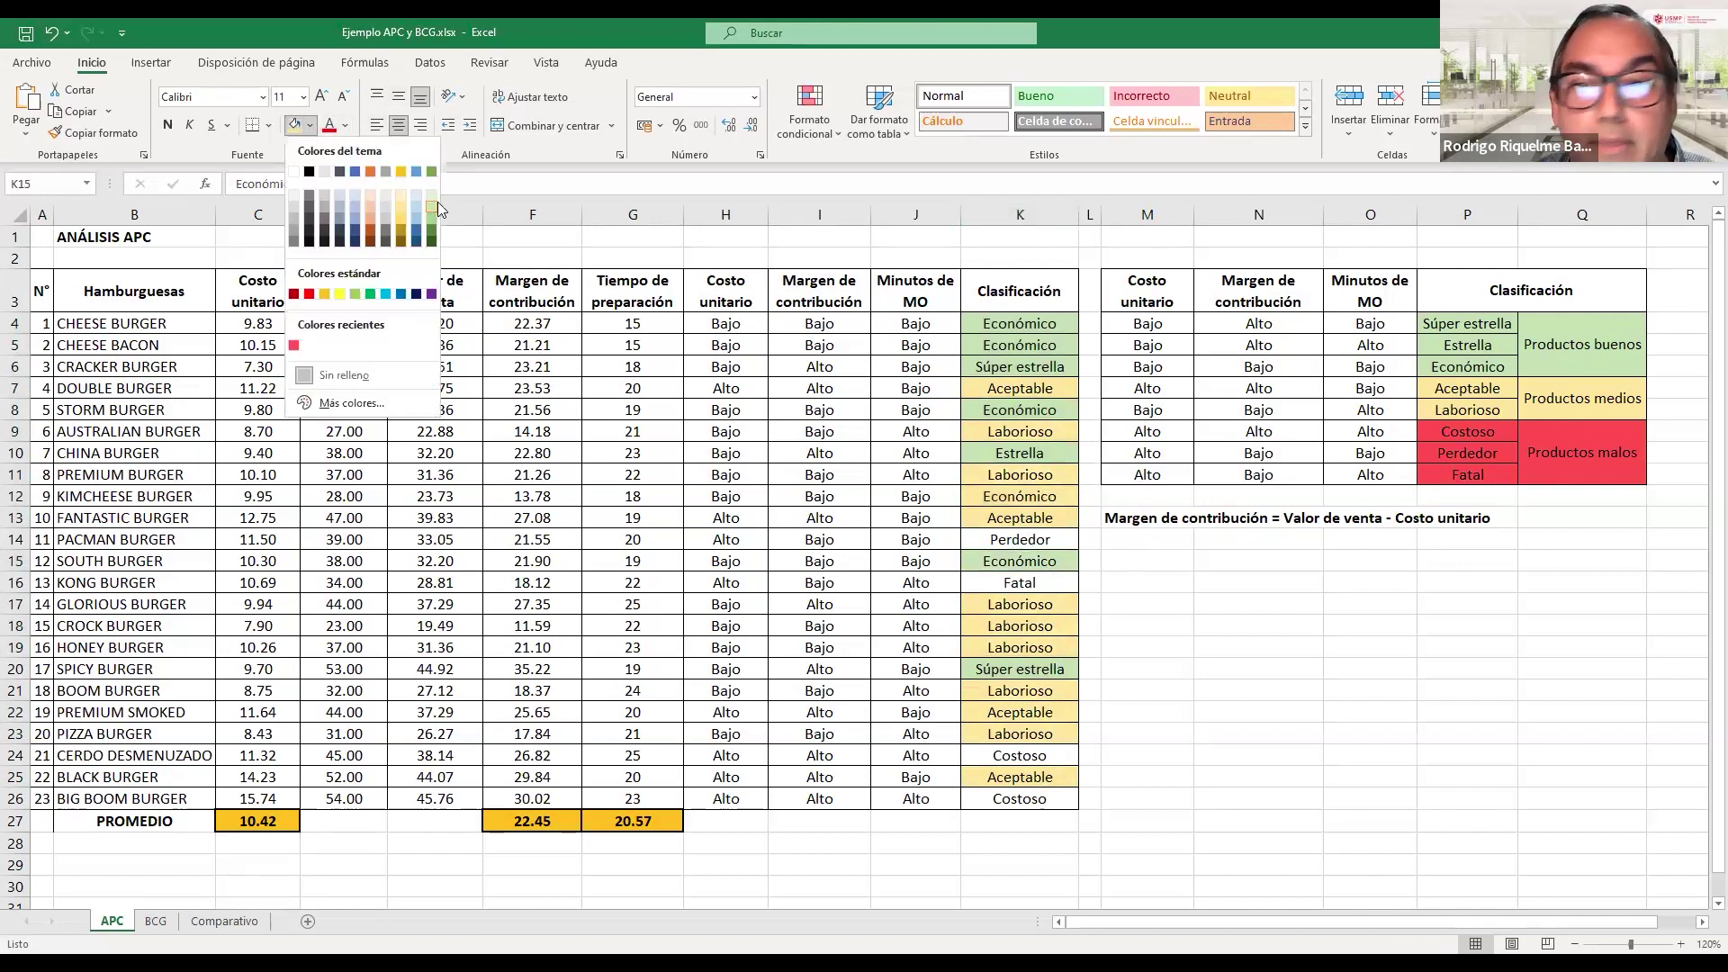
click(793, 355)
- Fill the bad-product classifications in K14, K16, K24 and K26 with the recently used red of "Productos malos"
click(1002, 533)
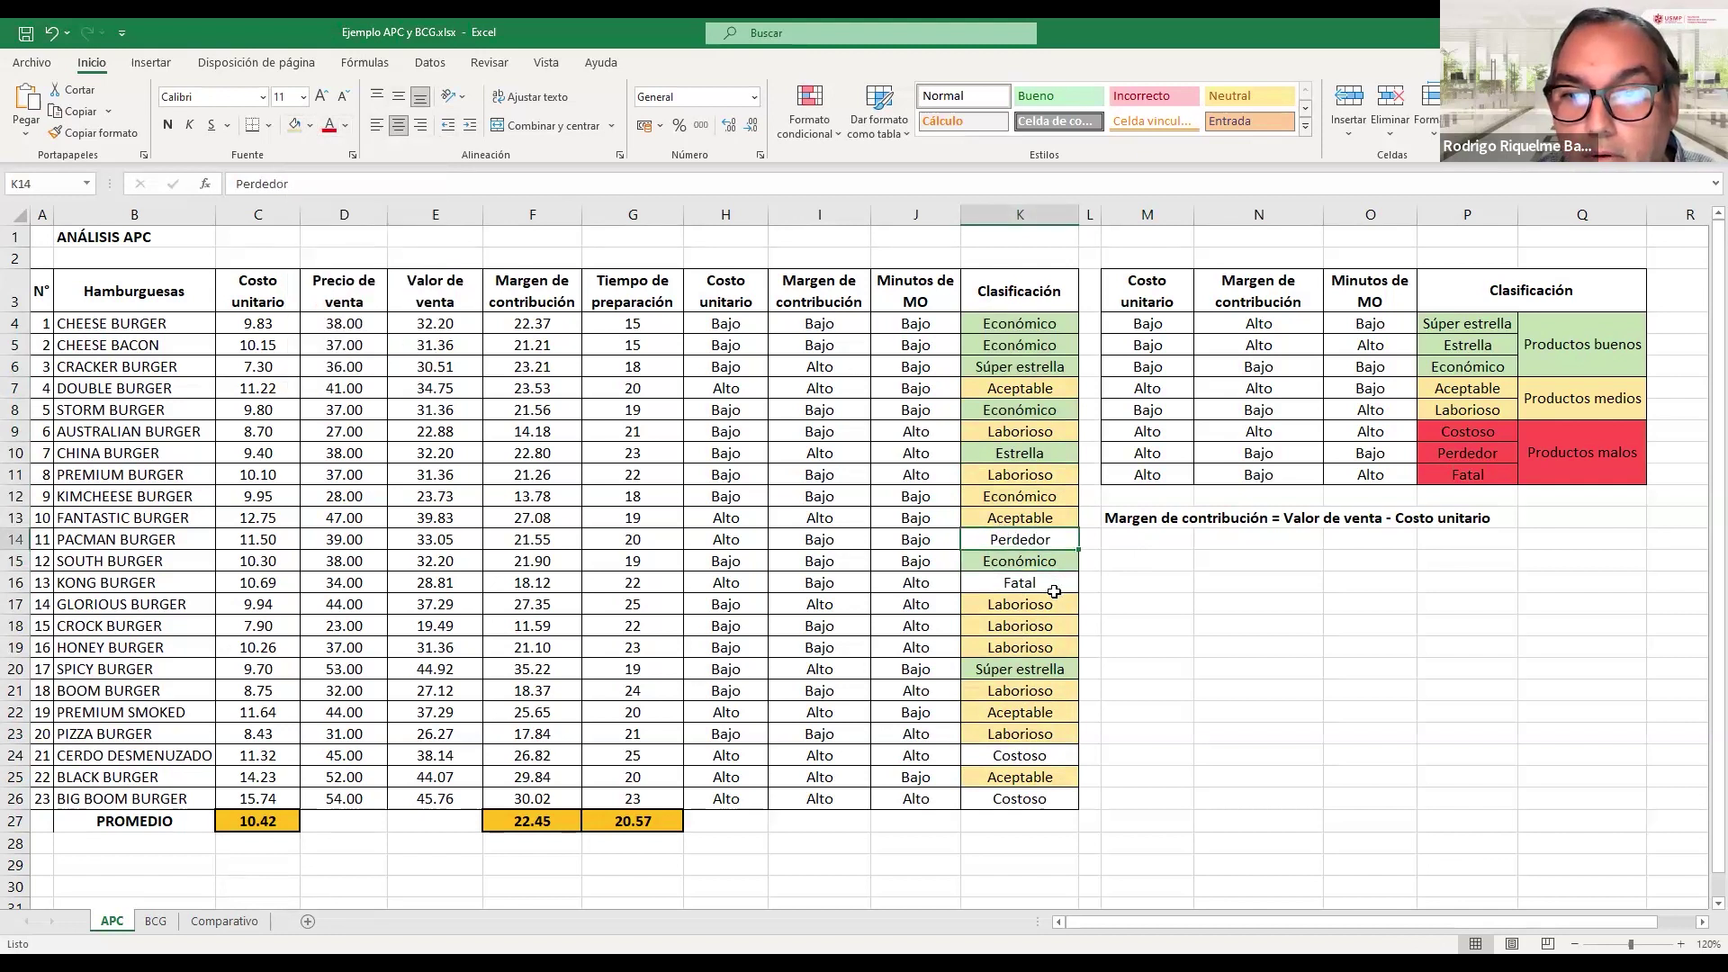
ctrl+click(1053, 585)
ctrl+click(1035, 754)
ctrl+click(1019, 799)
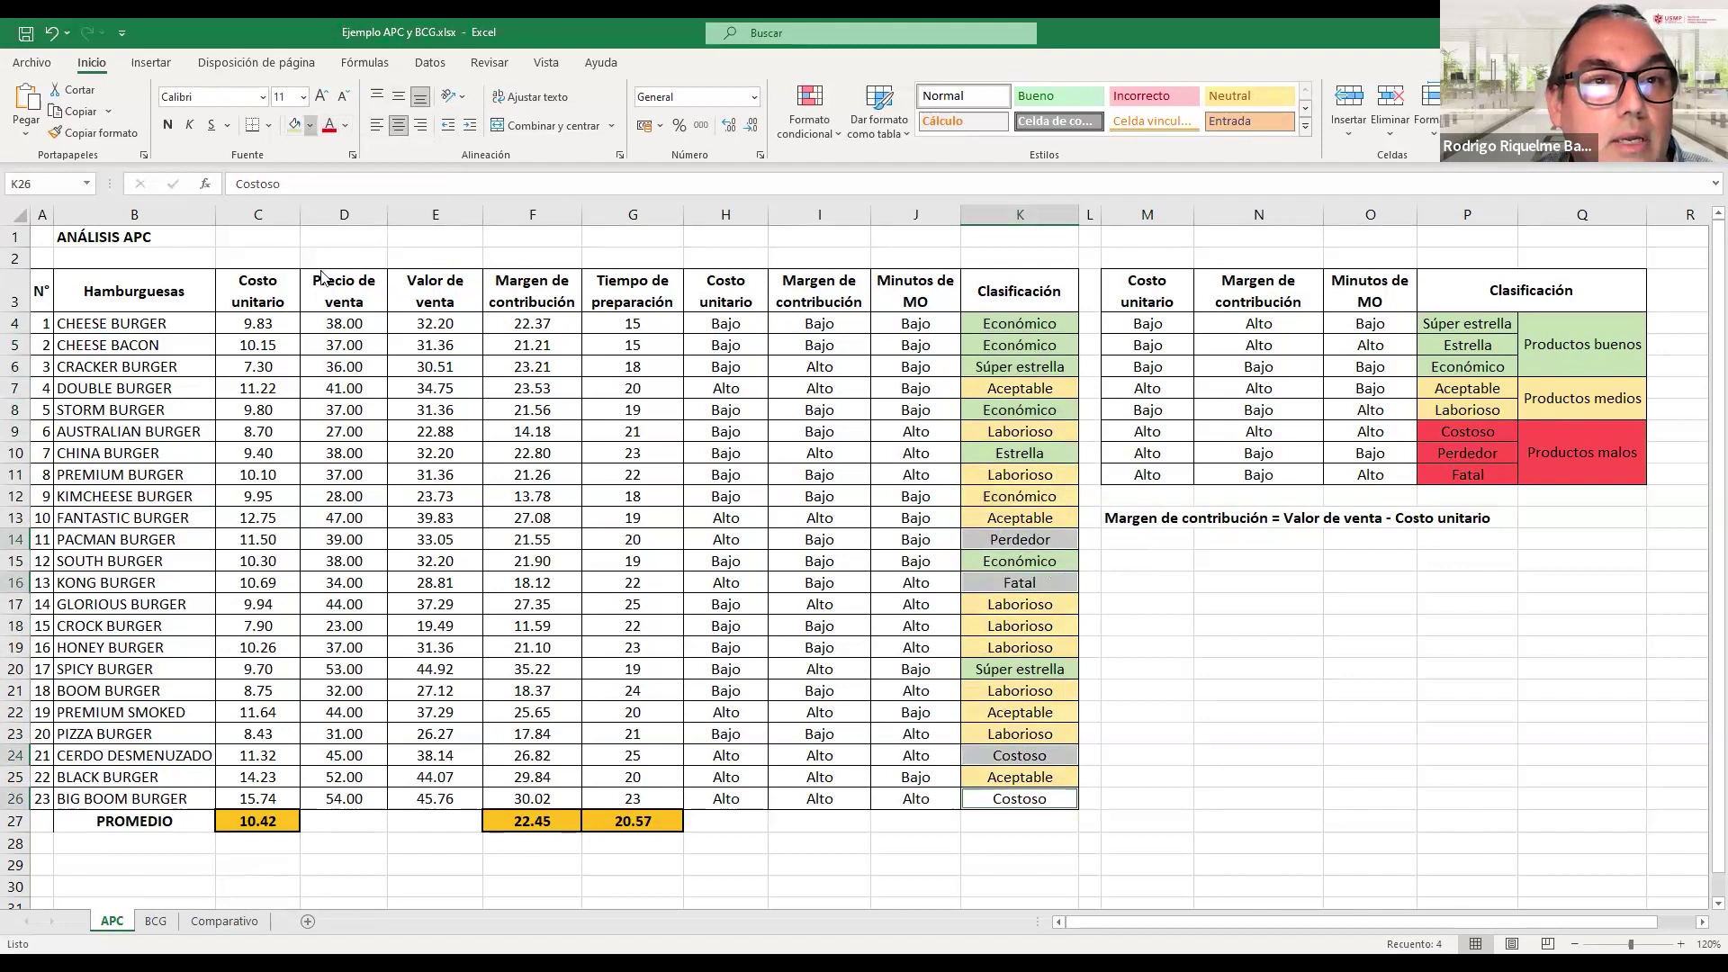
click(311, 125)
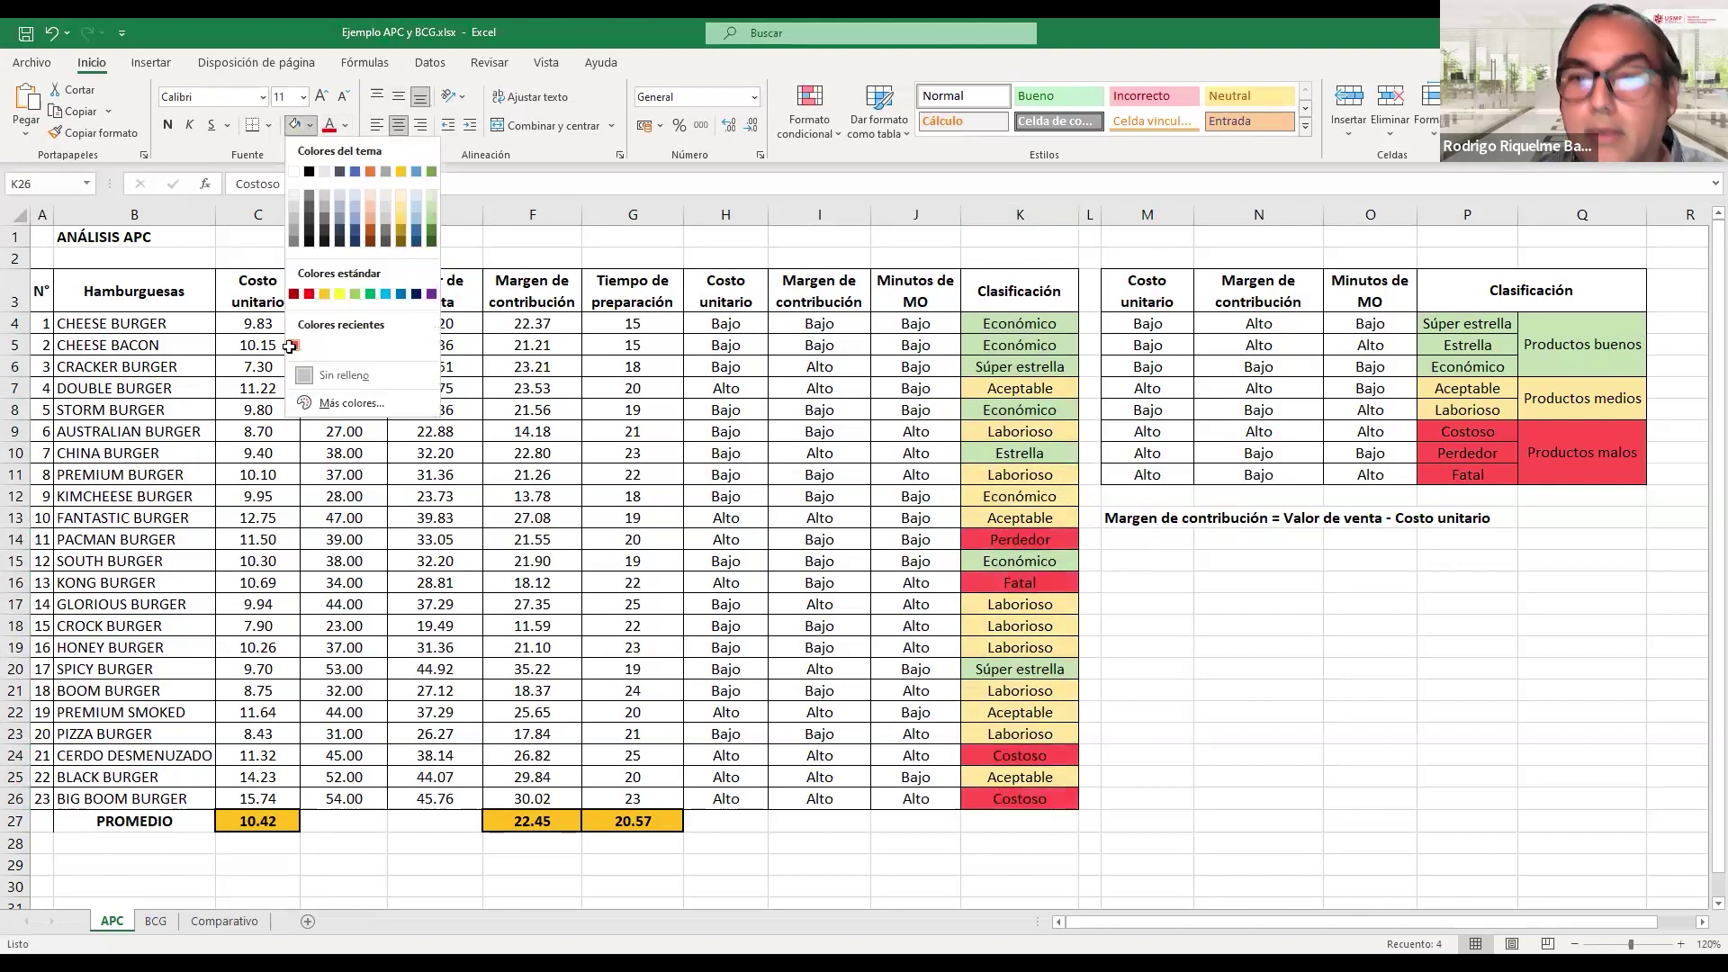
click(293, 346)
click(1035, 669)
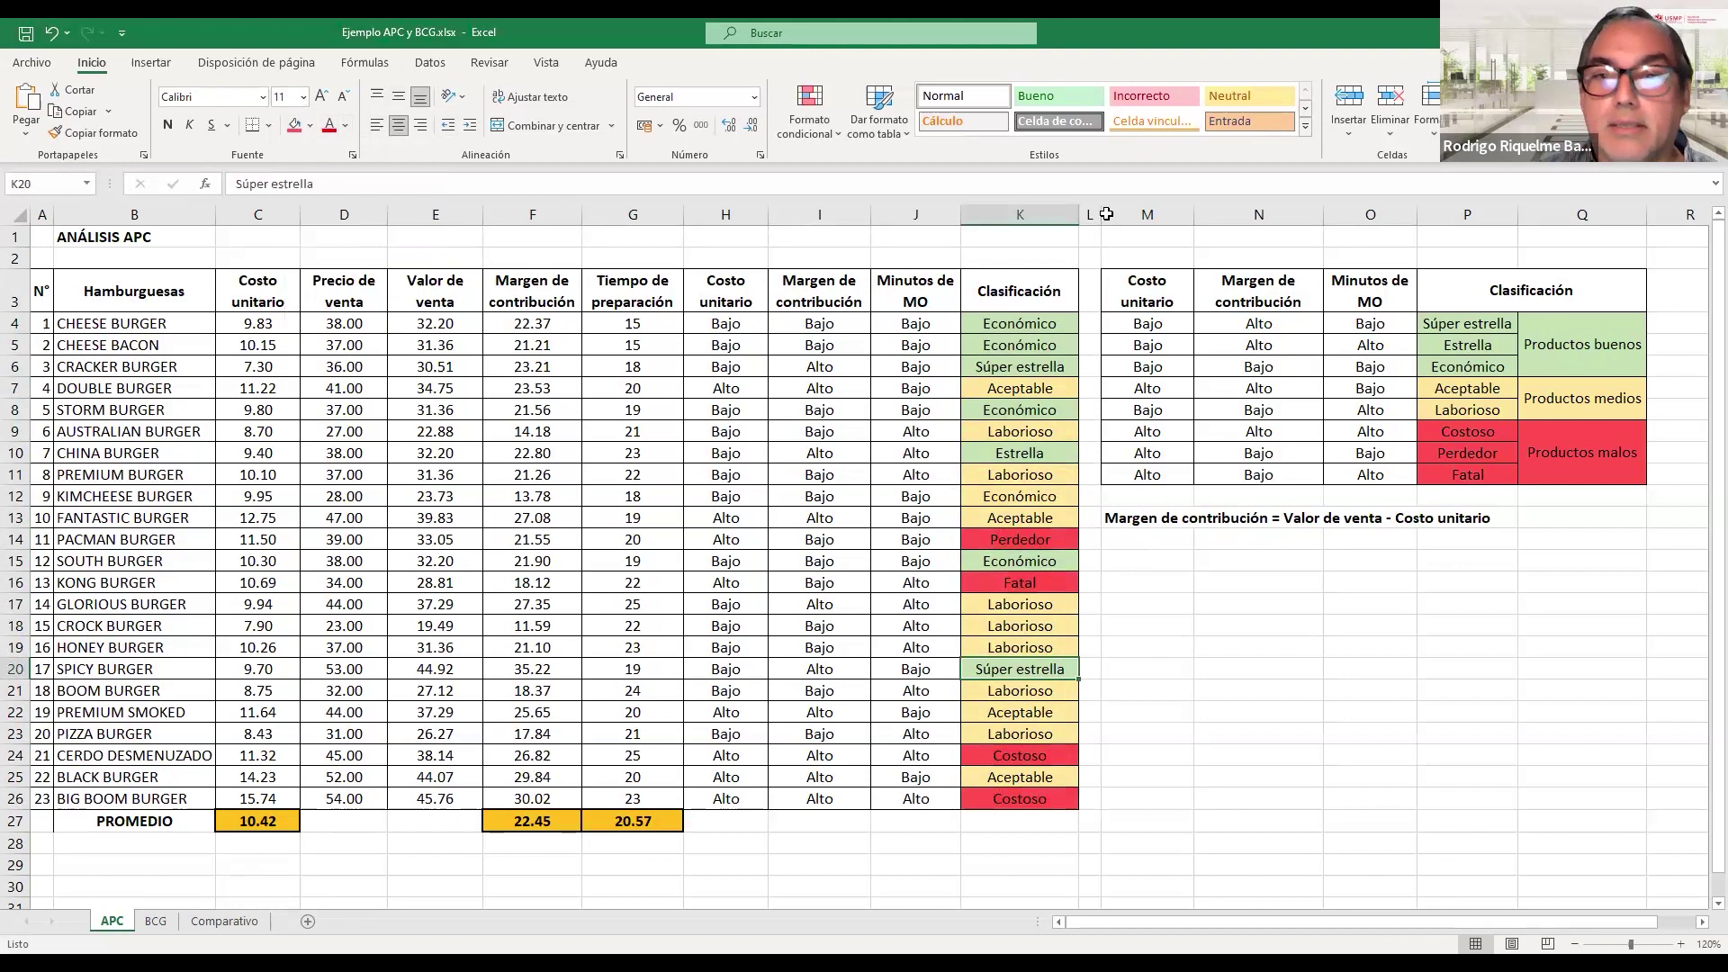
key(Right)
key(Right)
key(Right)
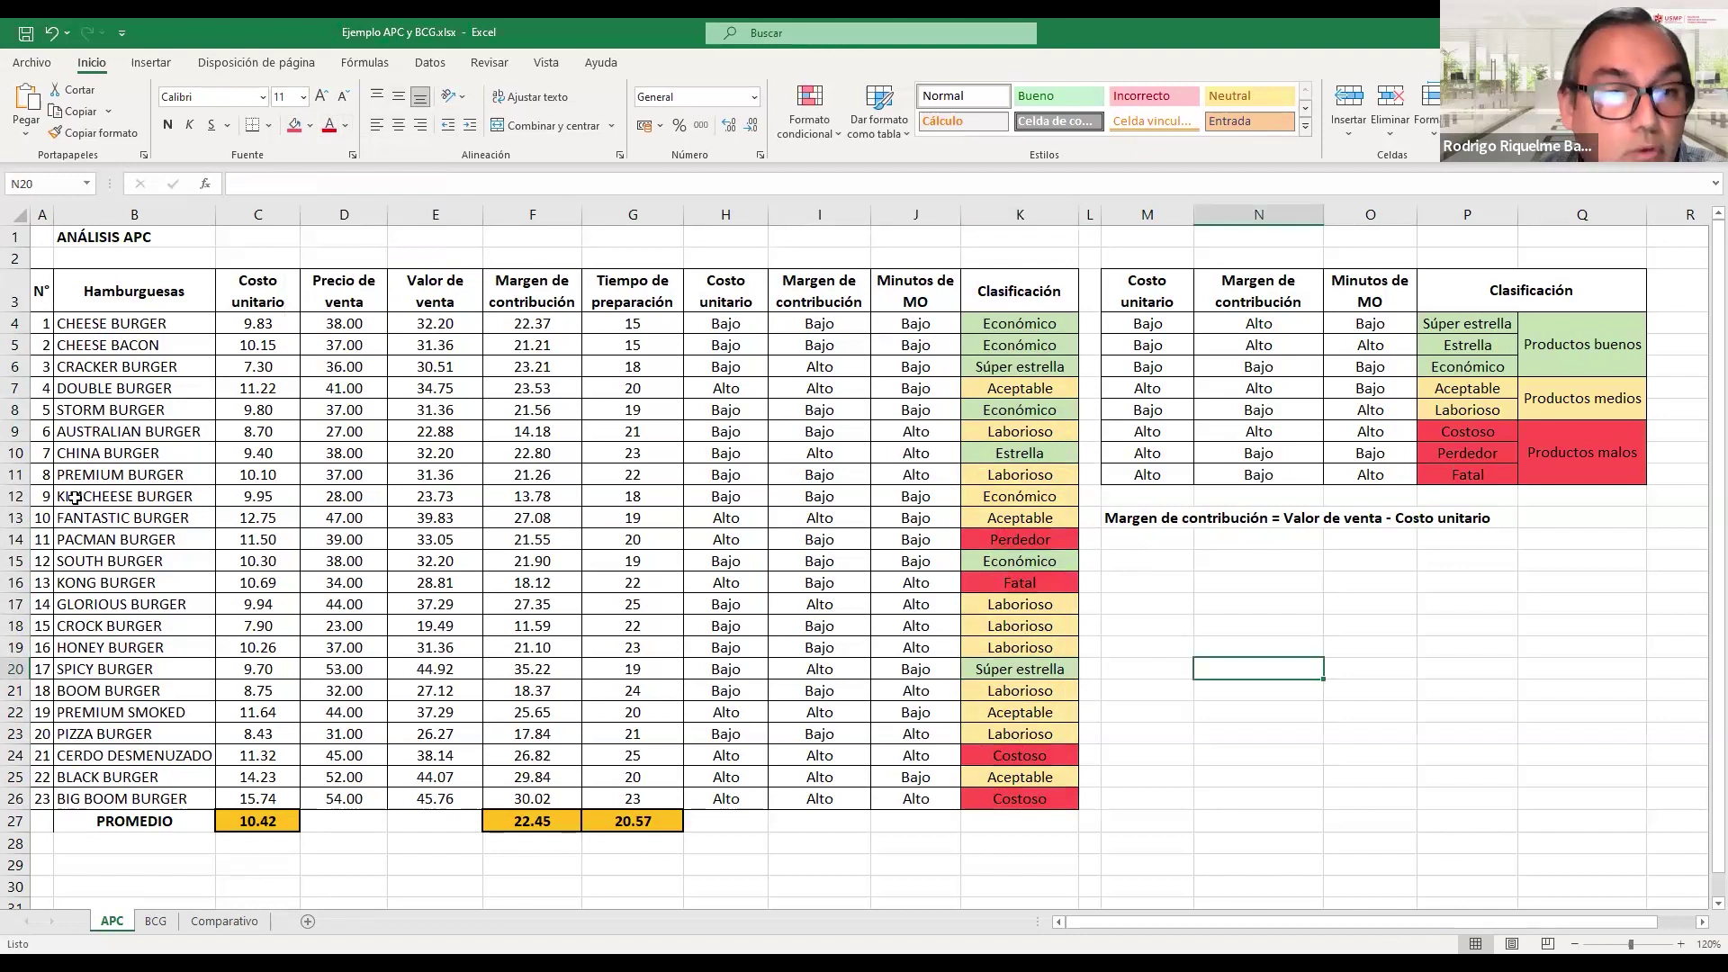
- Examine the full rows of the four bad products, rows 14, 16, 24 and 26, by selecting them together
click(15, 540)
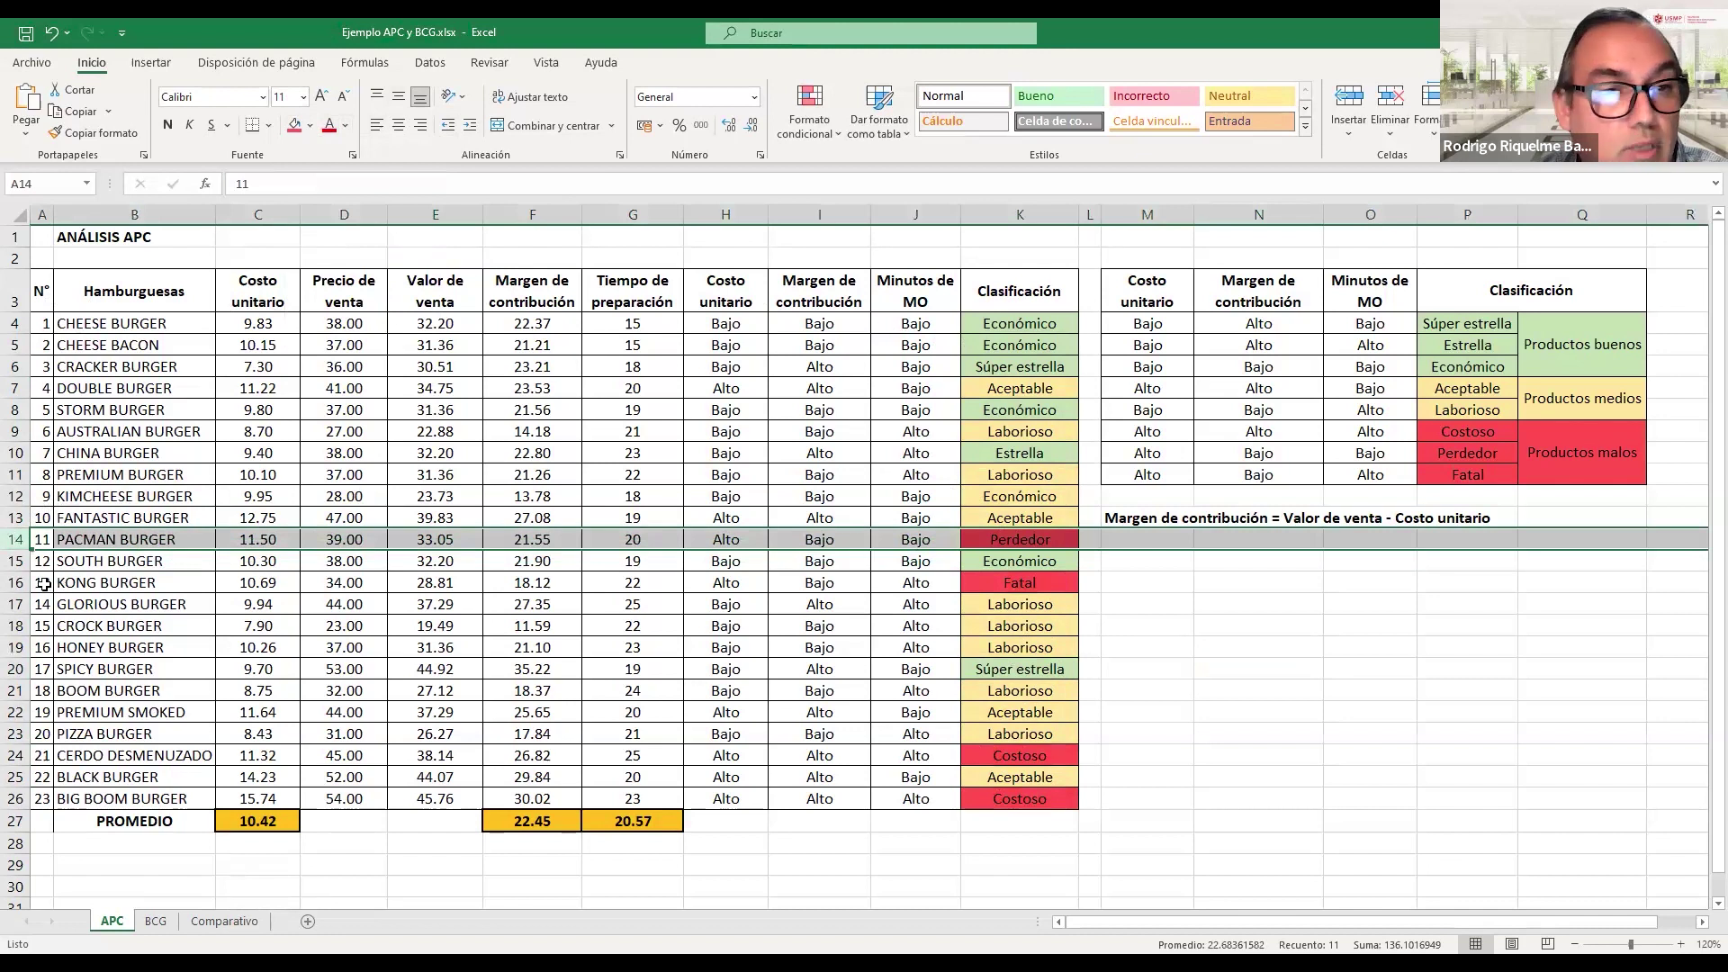
ctrl+click(14, 583)
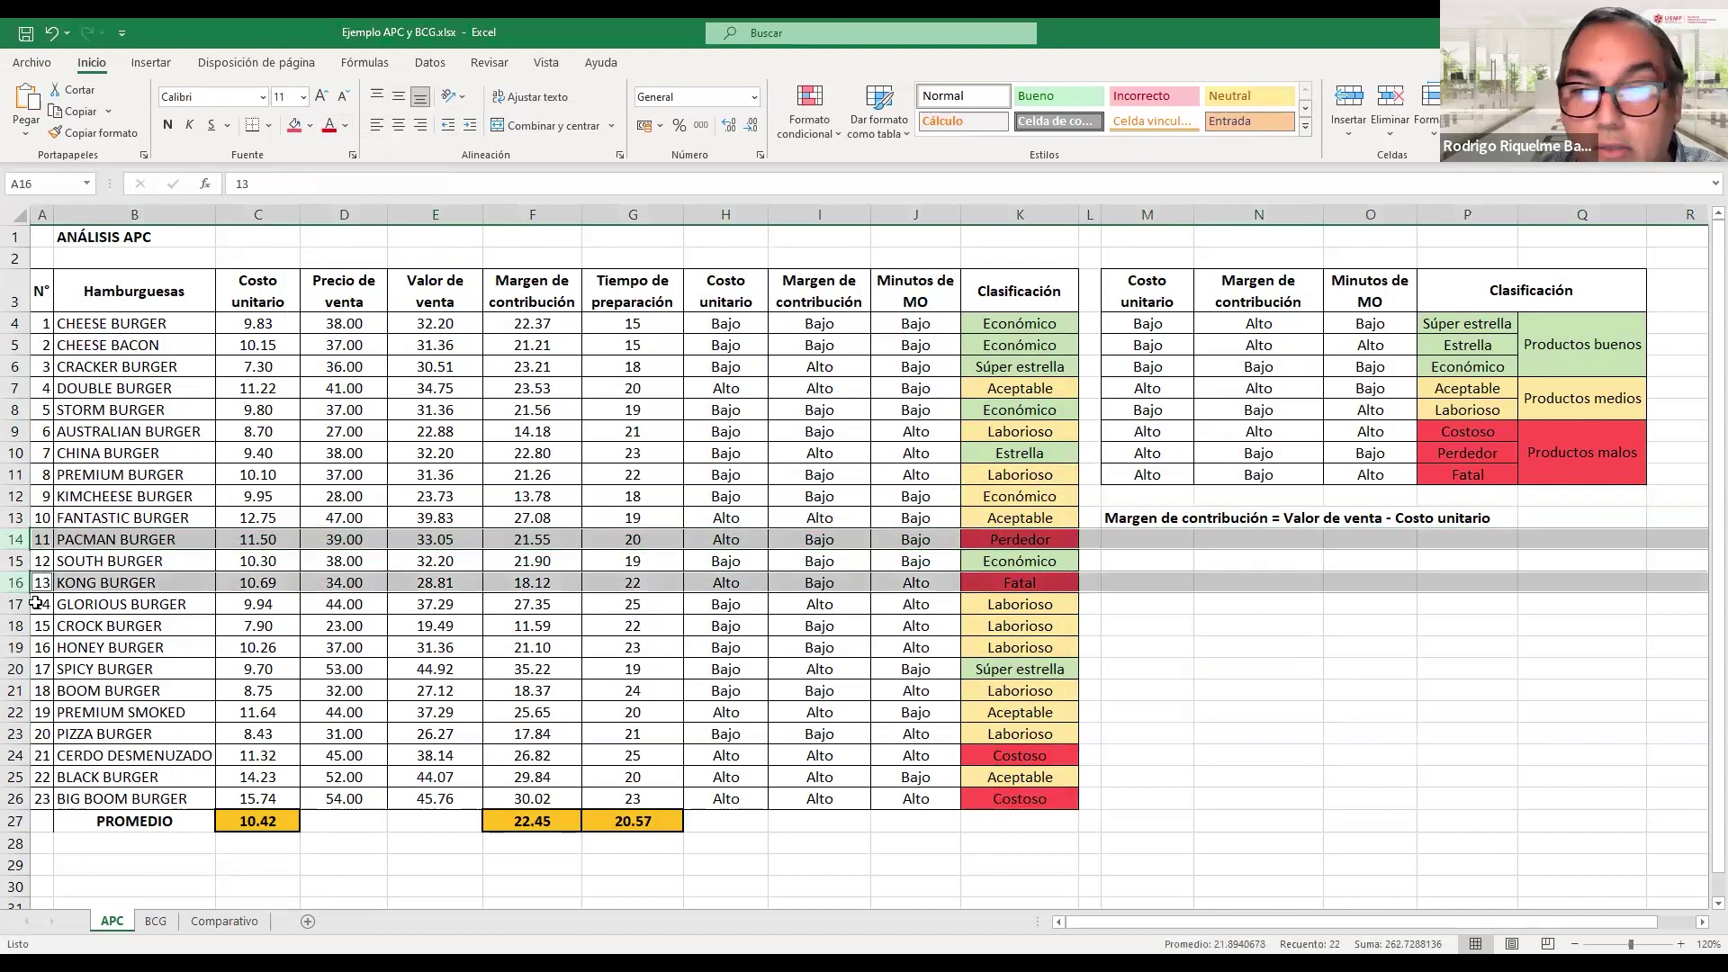
ctrl+click(12, 755)
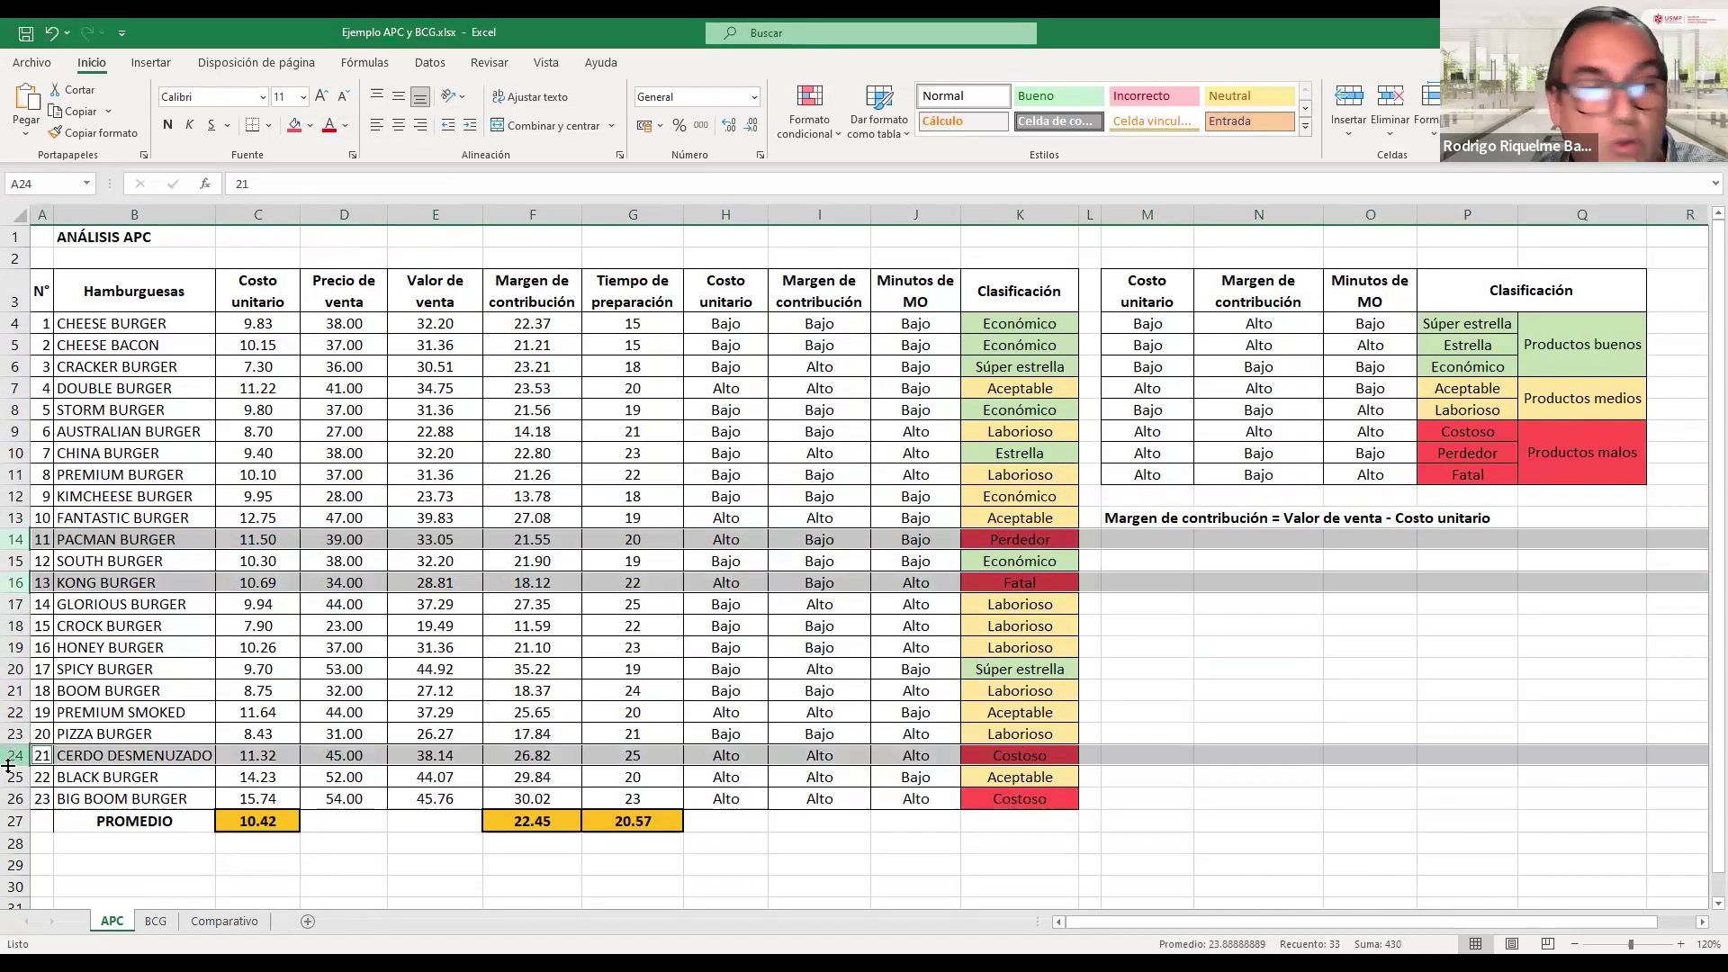
ctrl+click(14, 798)
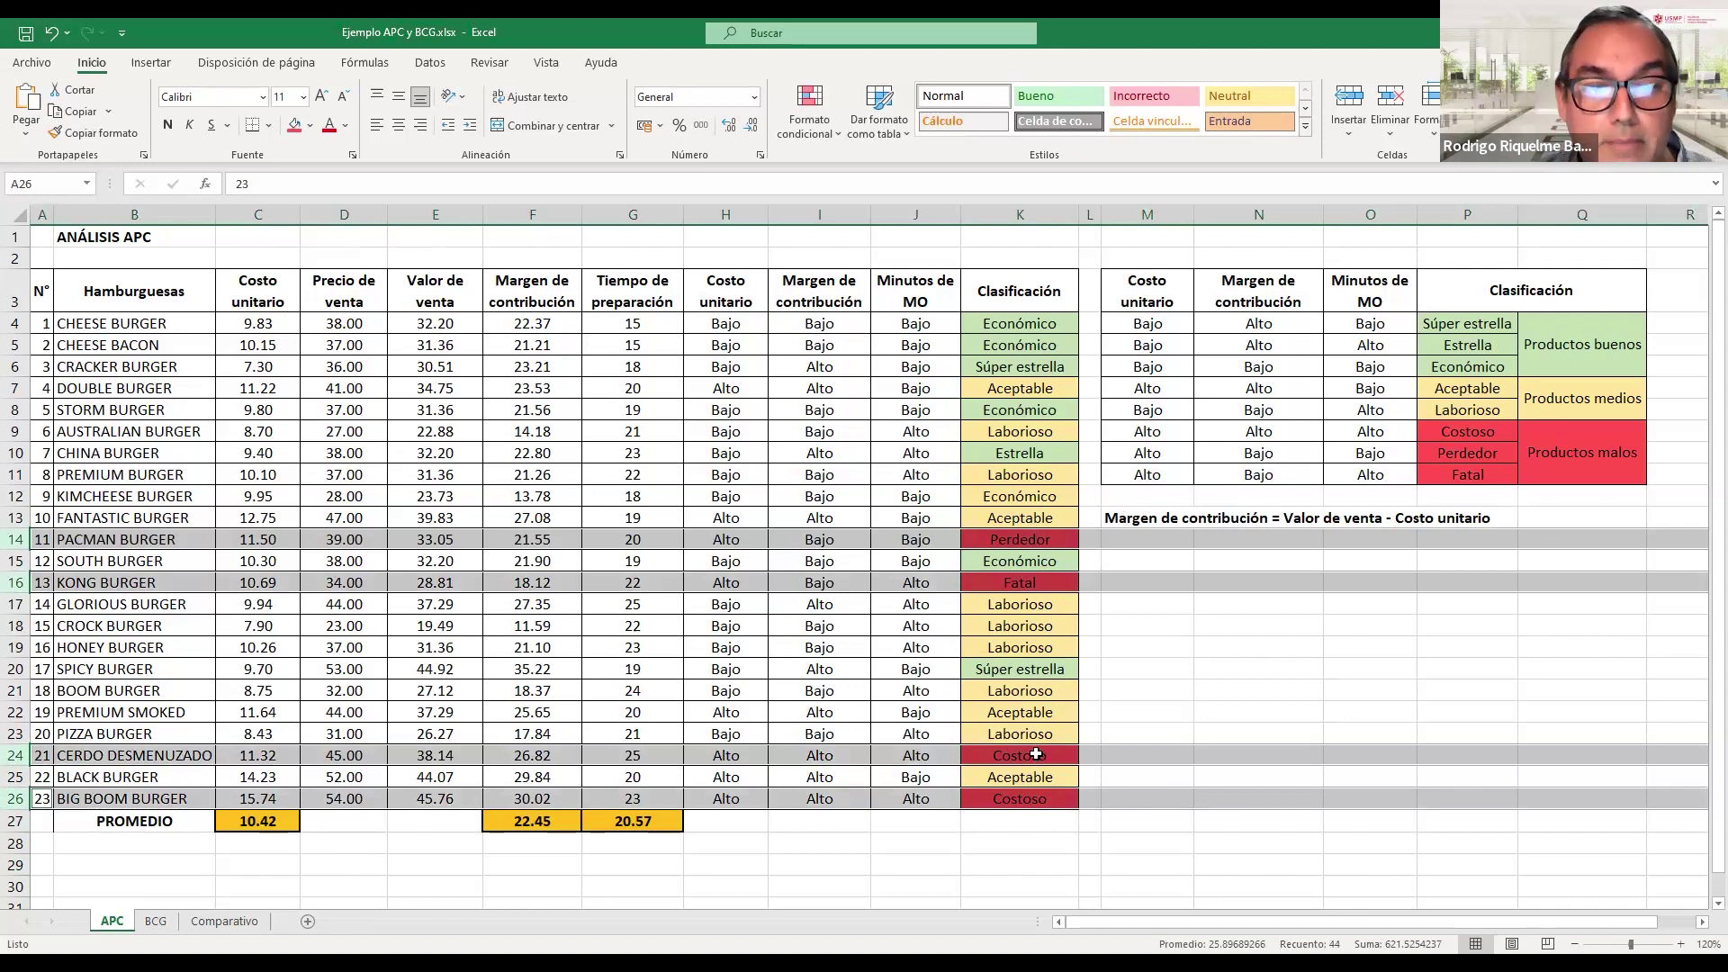
click(911, 874)
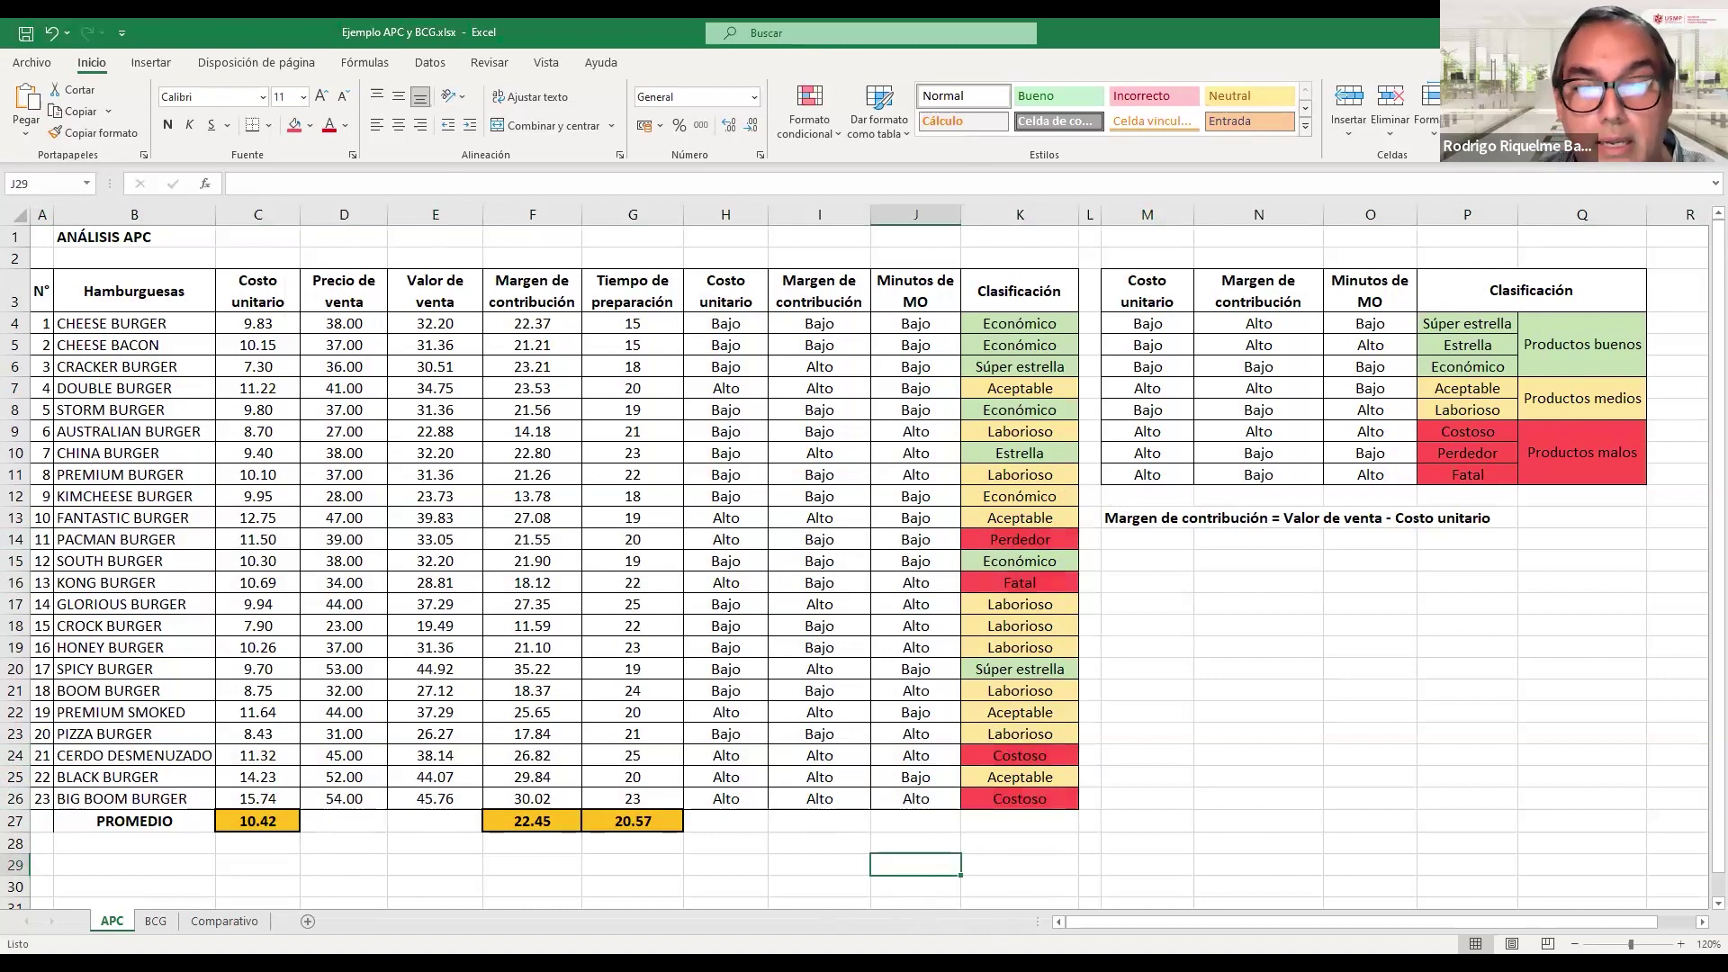
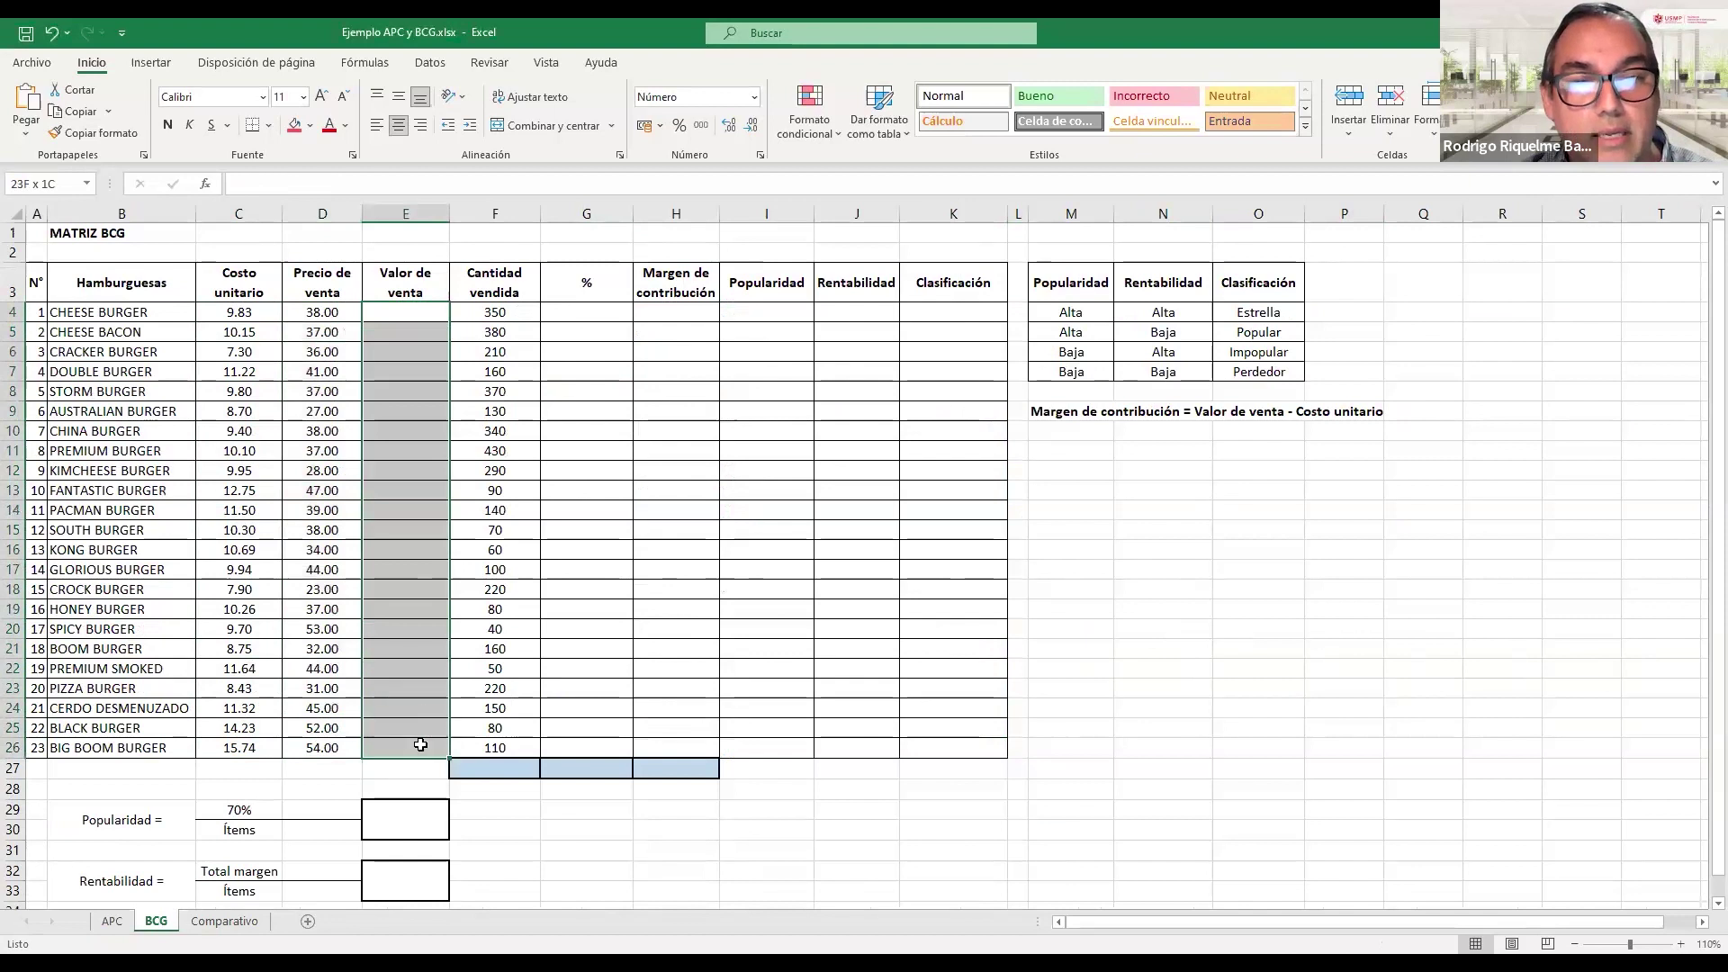
- Calculate "Valor de venta" on the BCG sheet with =D4/1.18 in E4 and fill the formula down to E26
drag(494, 279, 519, 748)
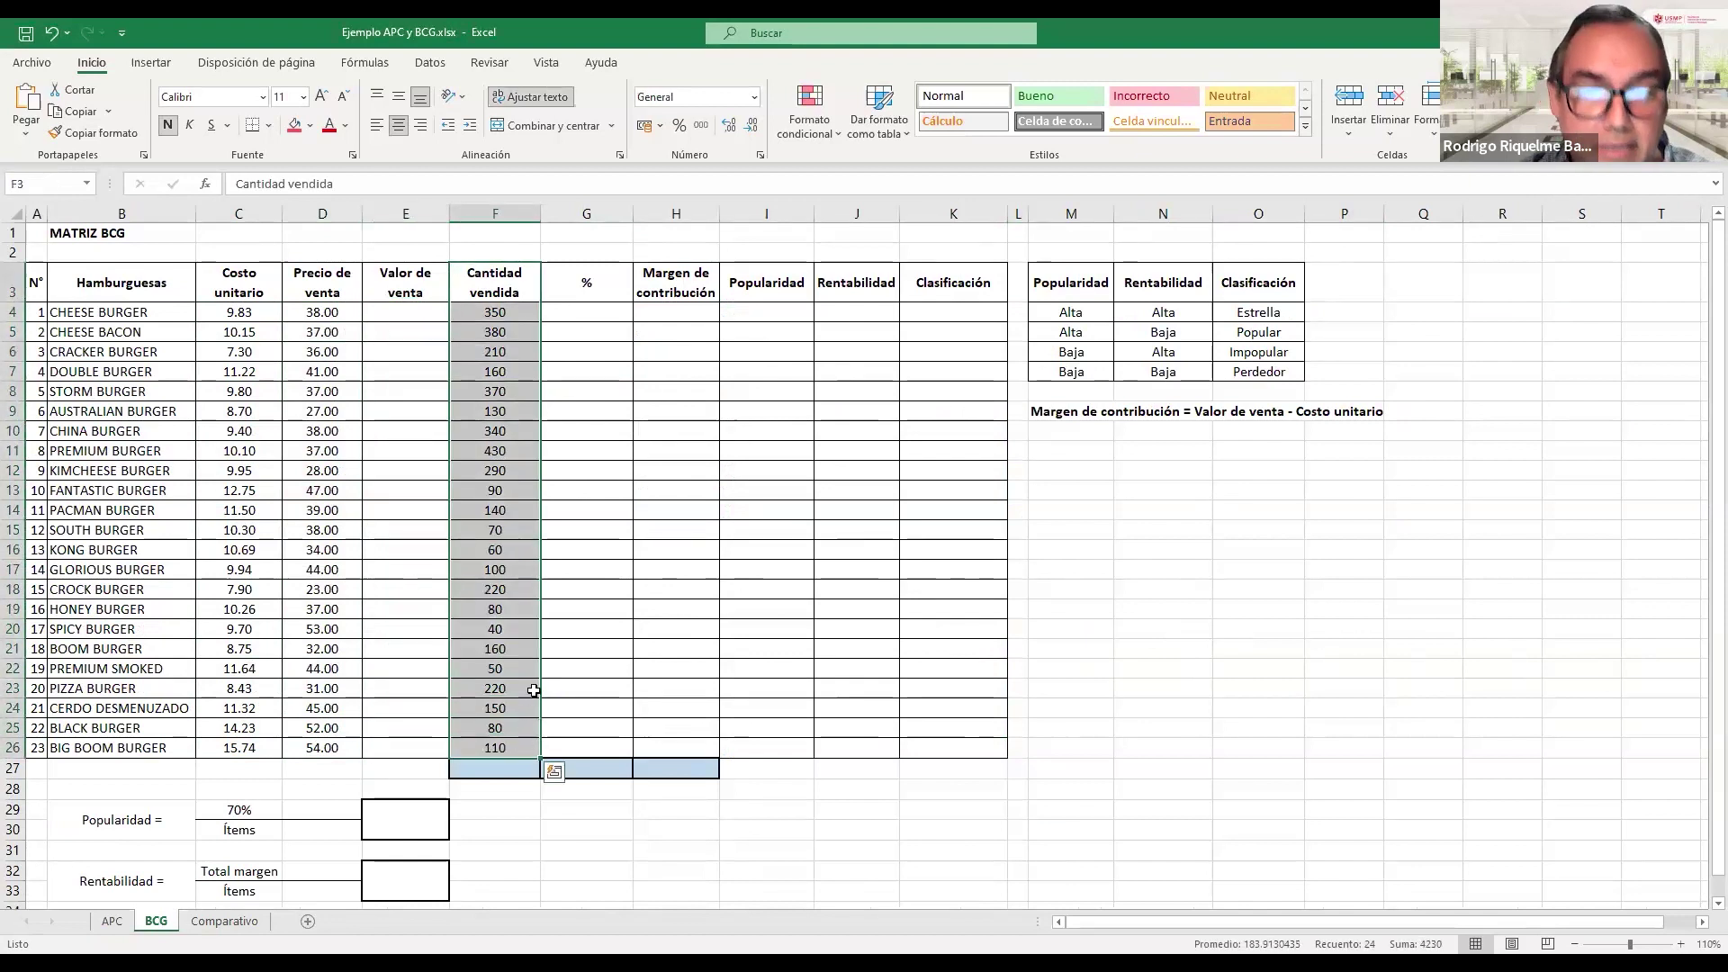
drag(396, 312, 405, 372)
click(376, 312)
text(=)
click(333, 312)
text(/1.18)
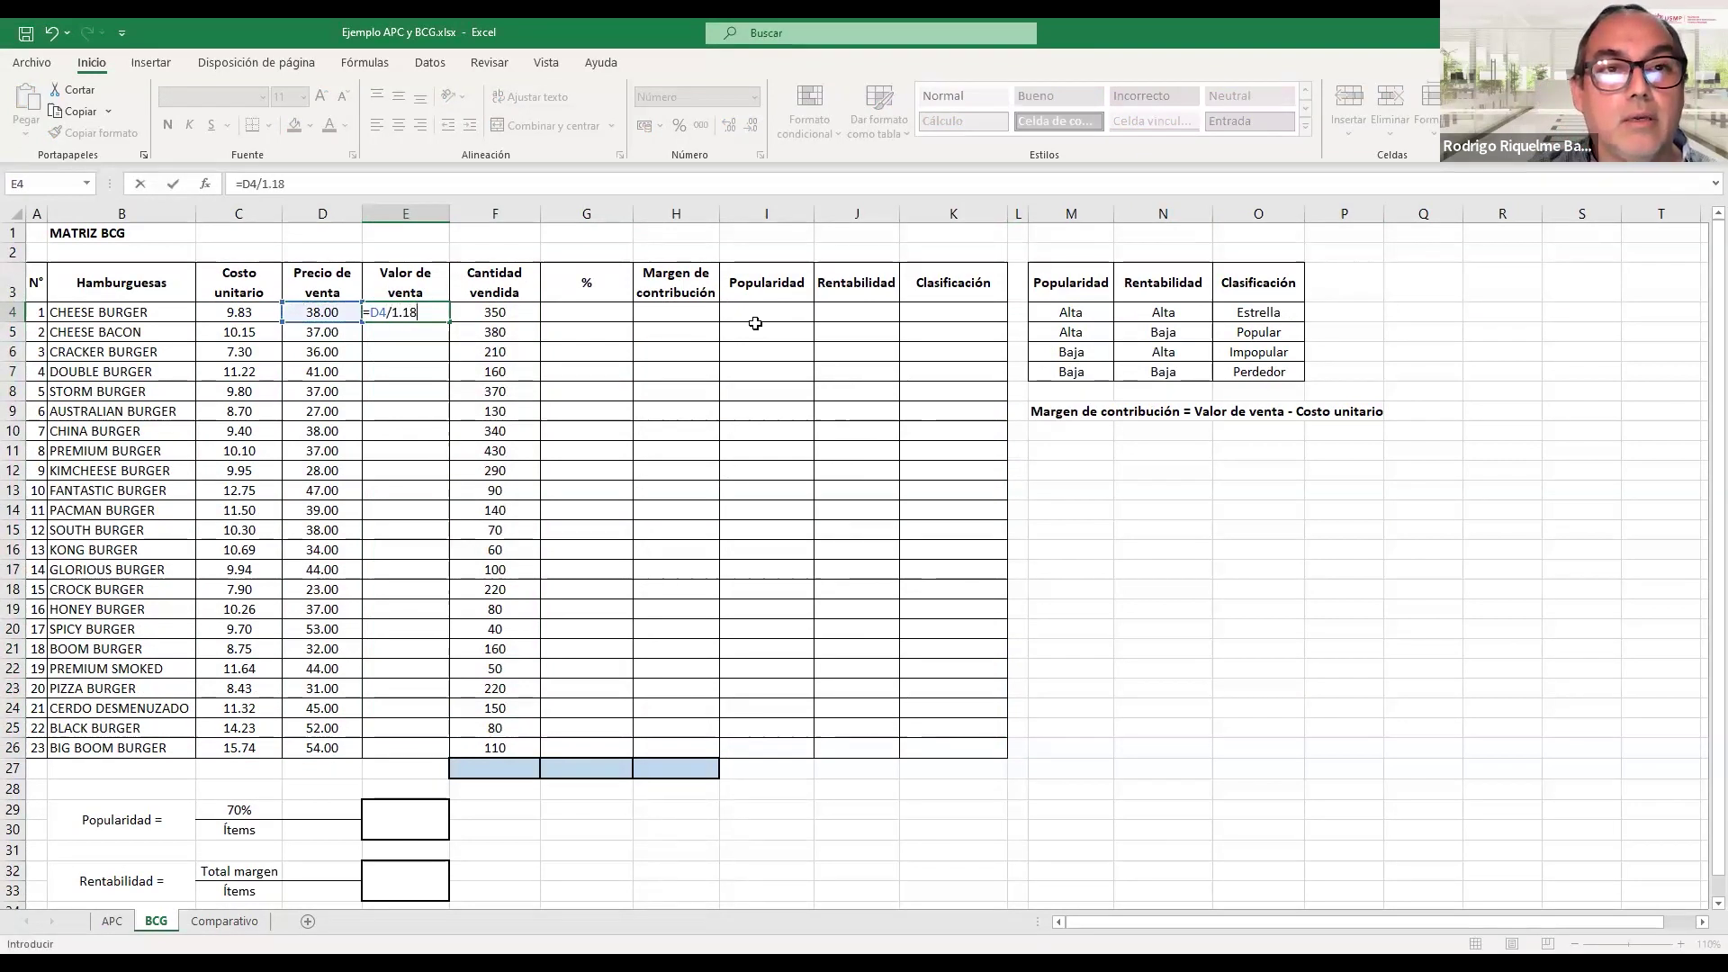
key(Tab)
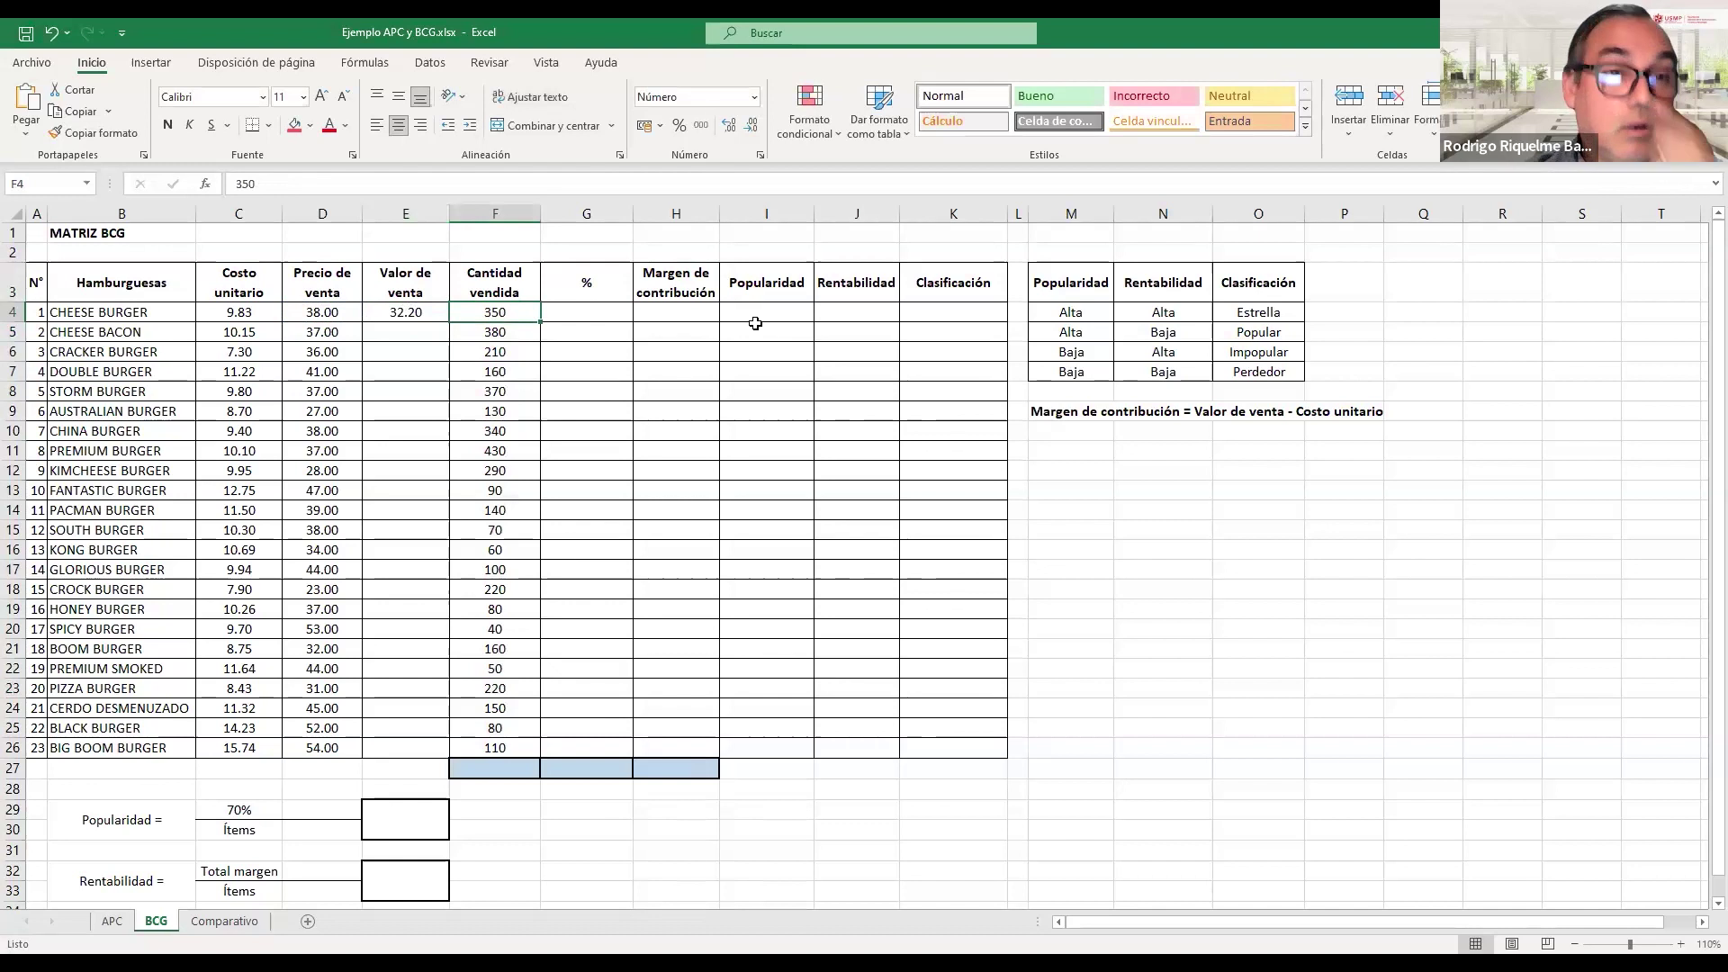
click(413, 312)
drag(448, 321, 417, 749)
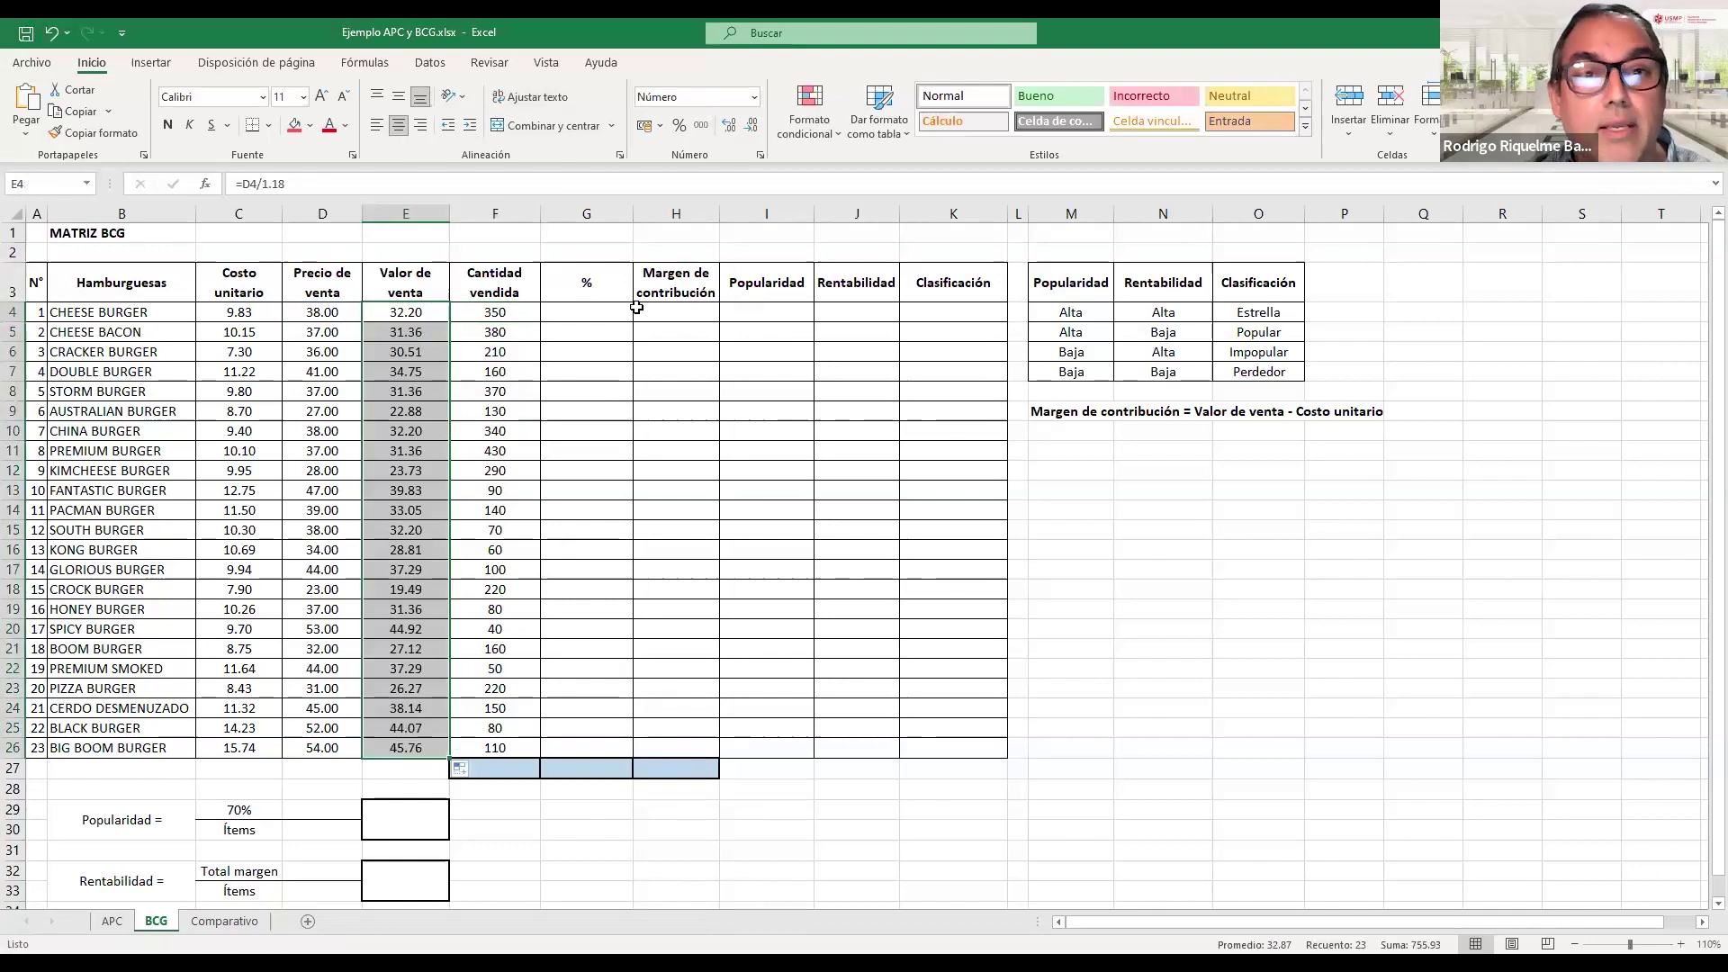
- Total the "Cantidad vendida" column in F27 with =SUMA(F4:F26)
click(583, 312)
drag(495, 312, 494, 749)
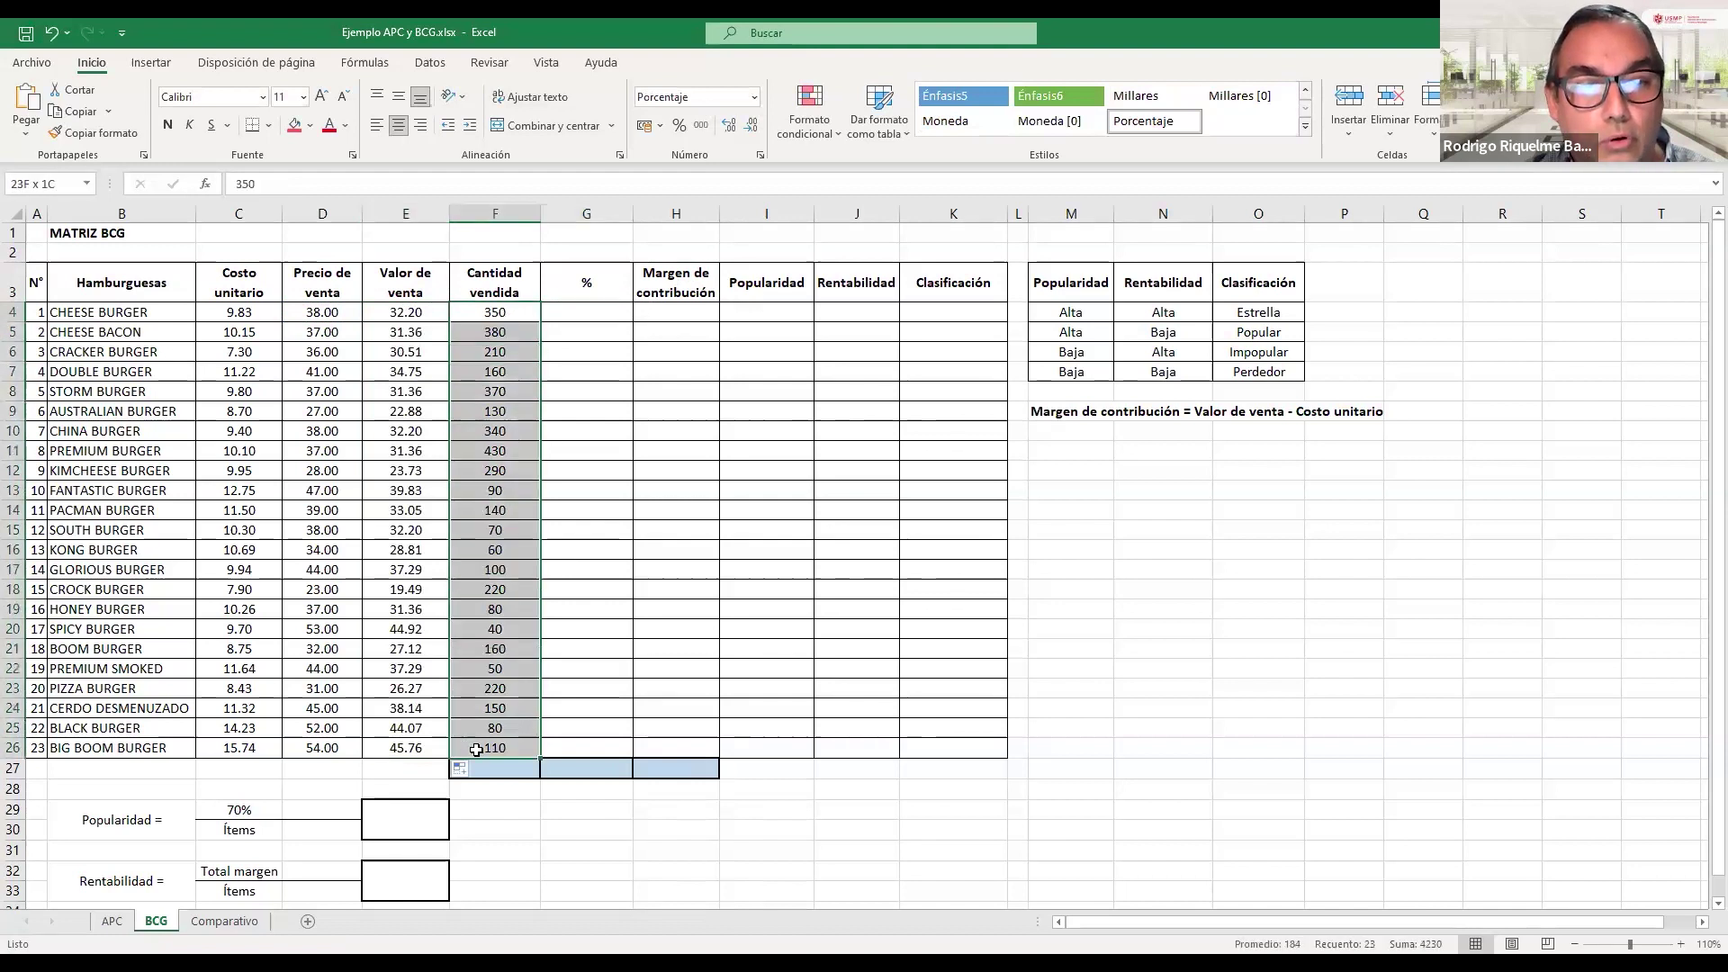
click(512, 764)
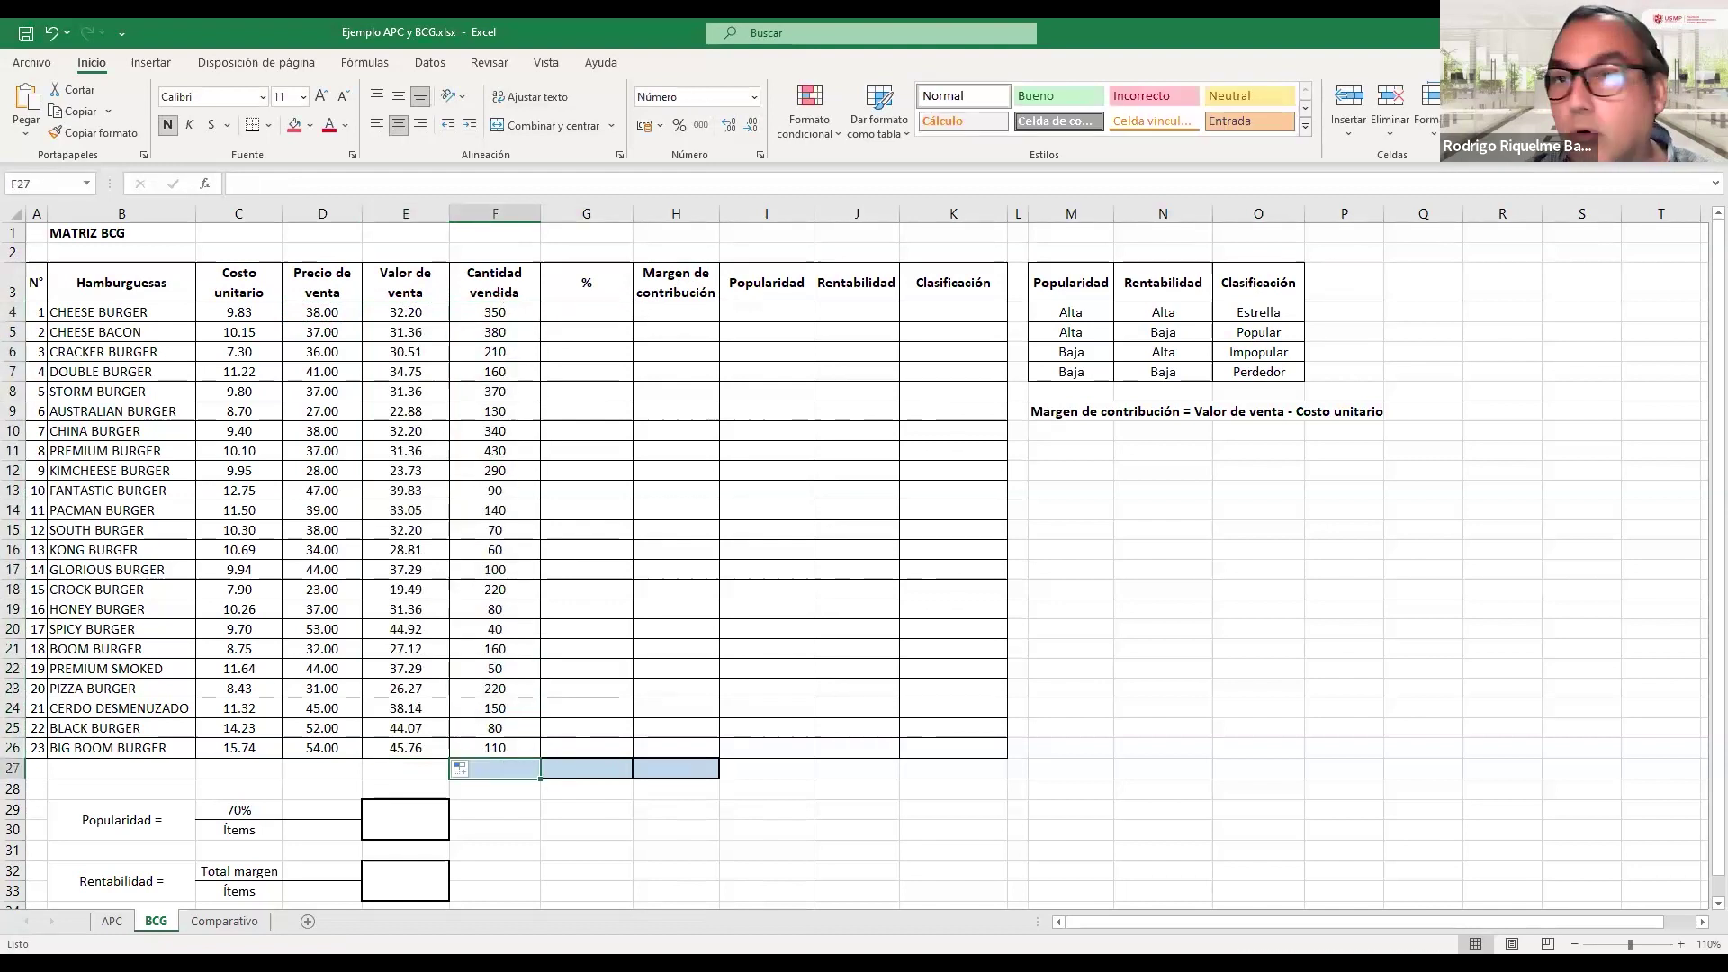
key(F2)
key(alt+=)
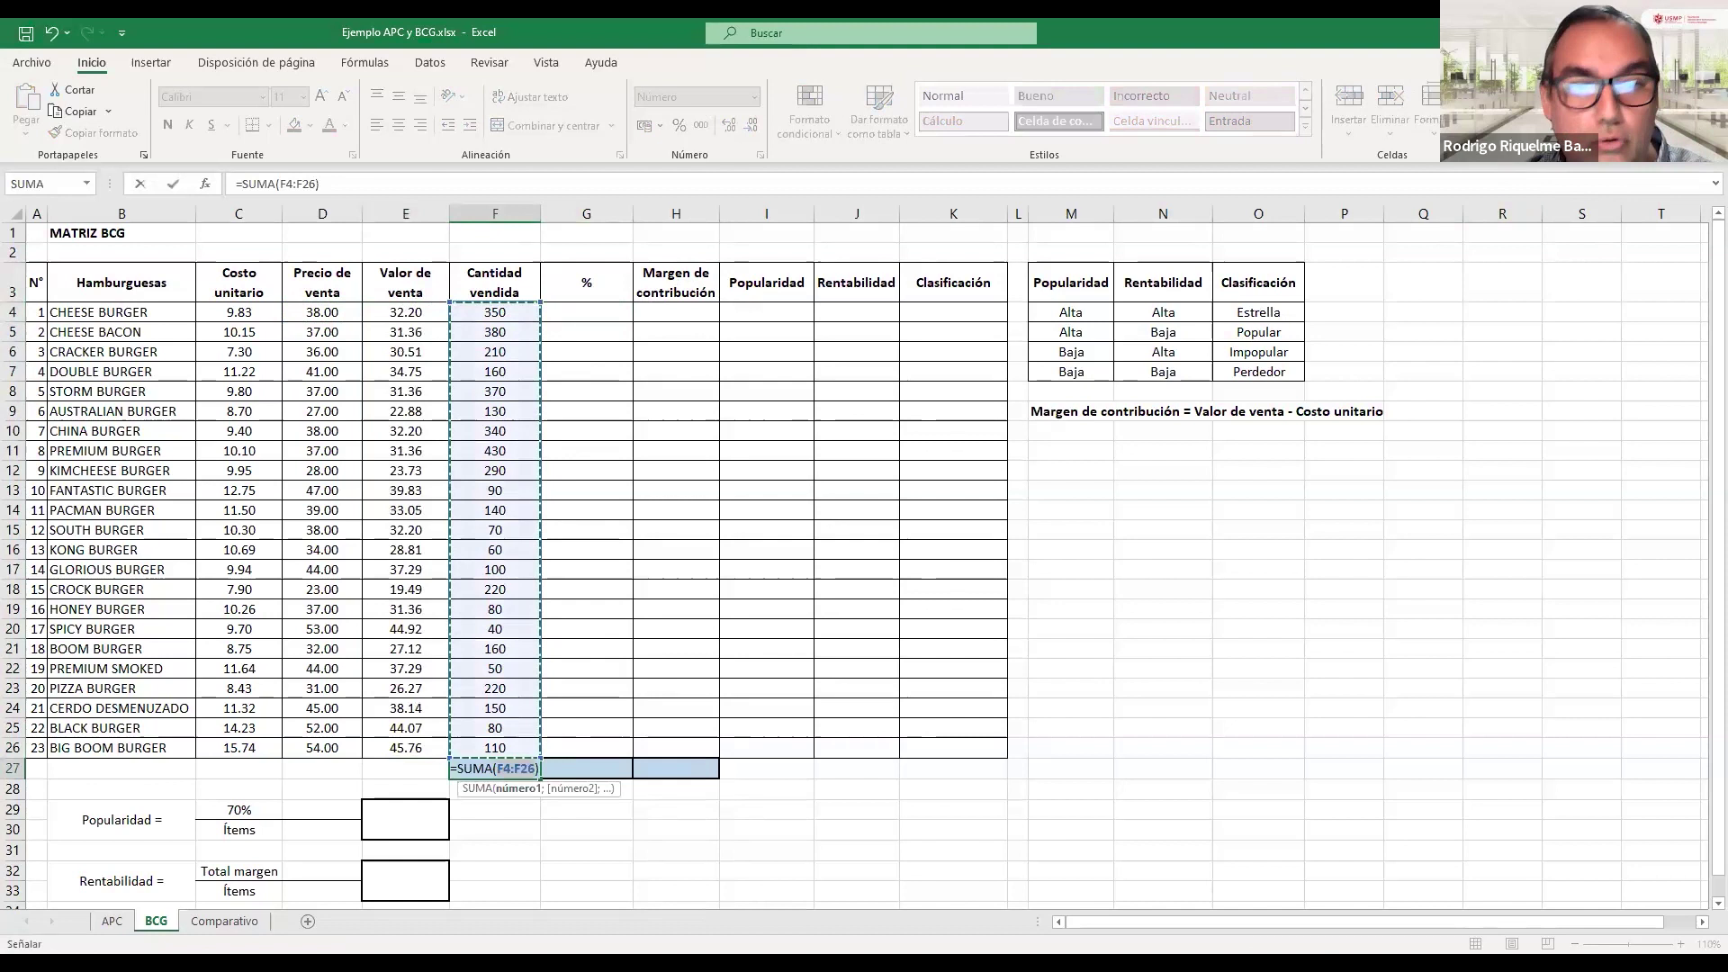
key(Return)
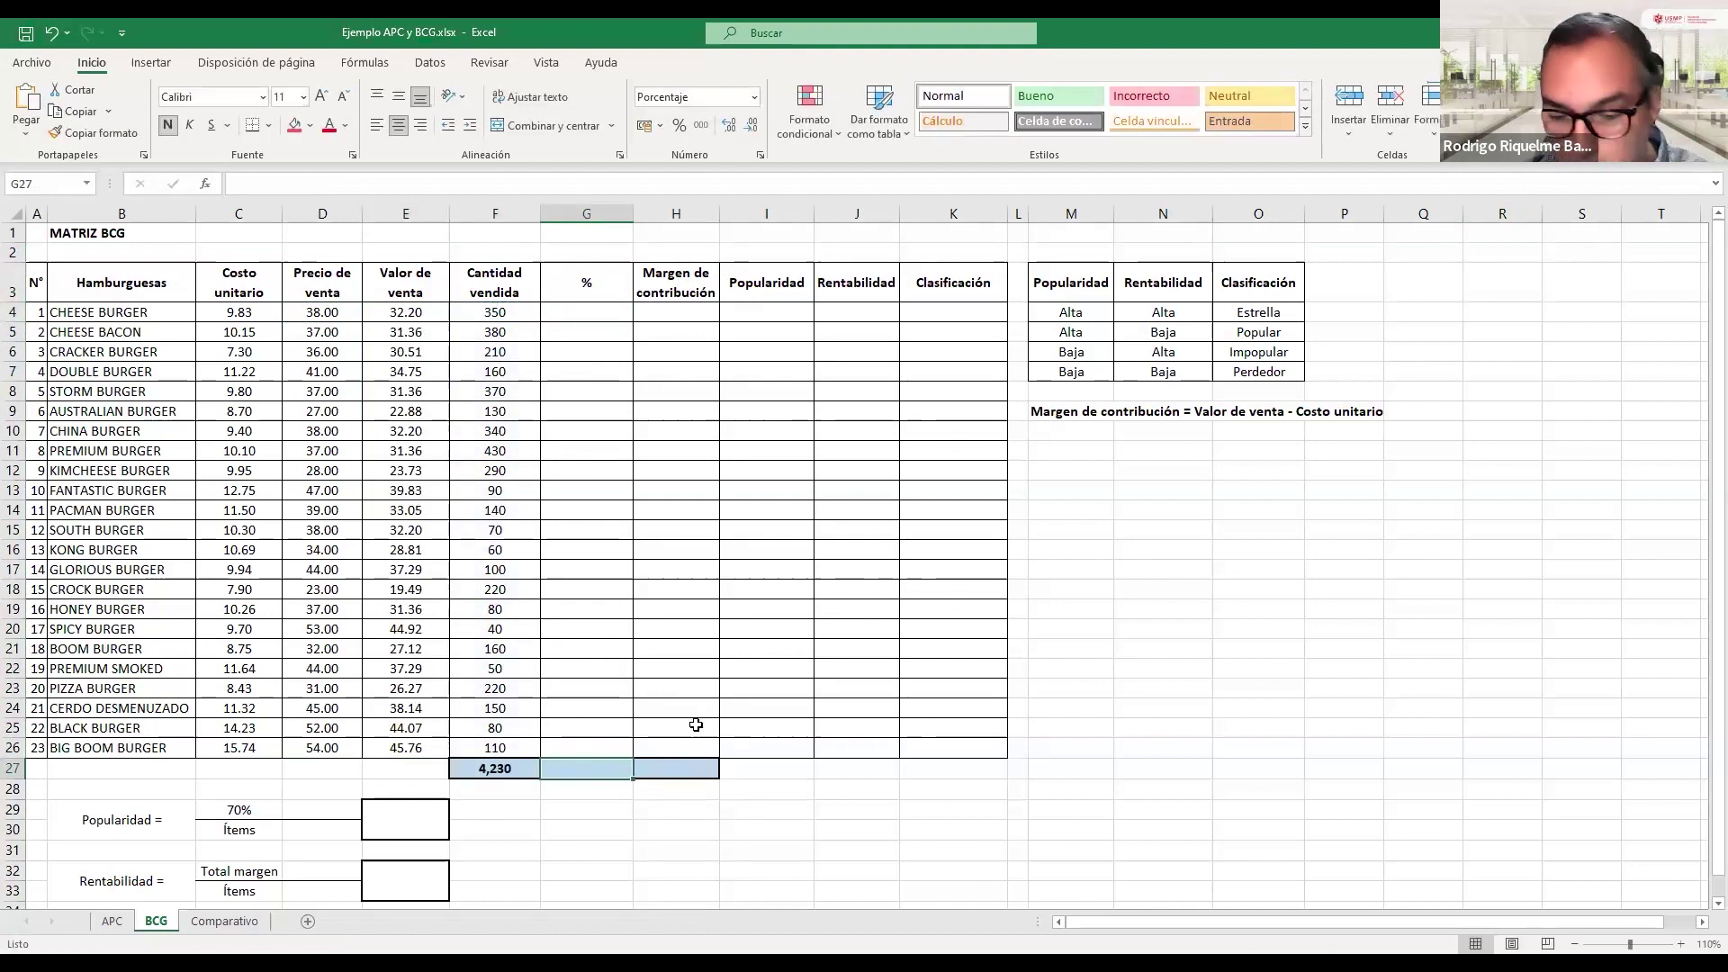
- Enter 100% in G27, then calculate each burger's share in the "%" column with =F4/$F$27 filled from G4 to G26
text(100)
key(Up)
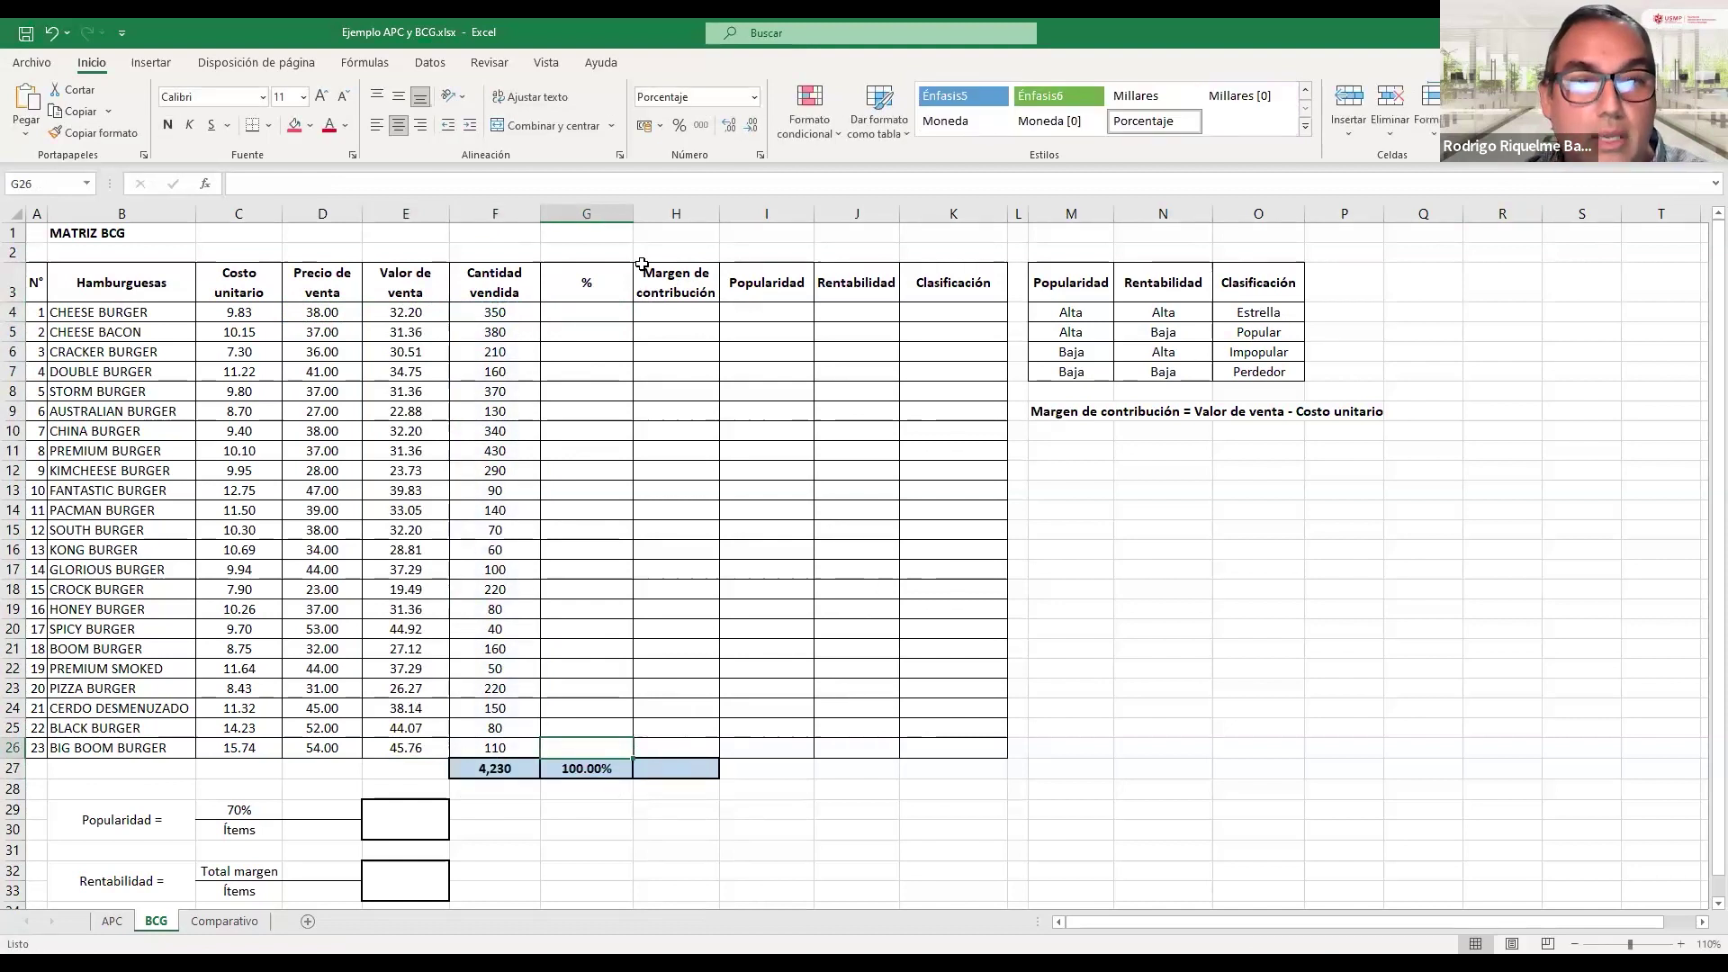
drag(586, 311, 598, 726)
click(594, 314)
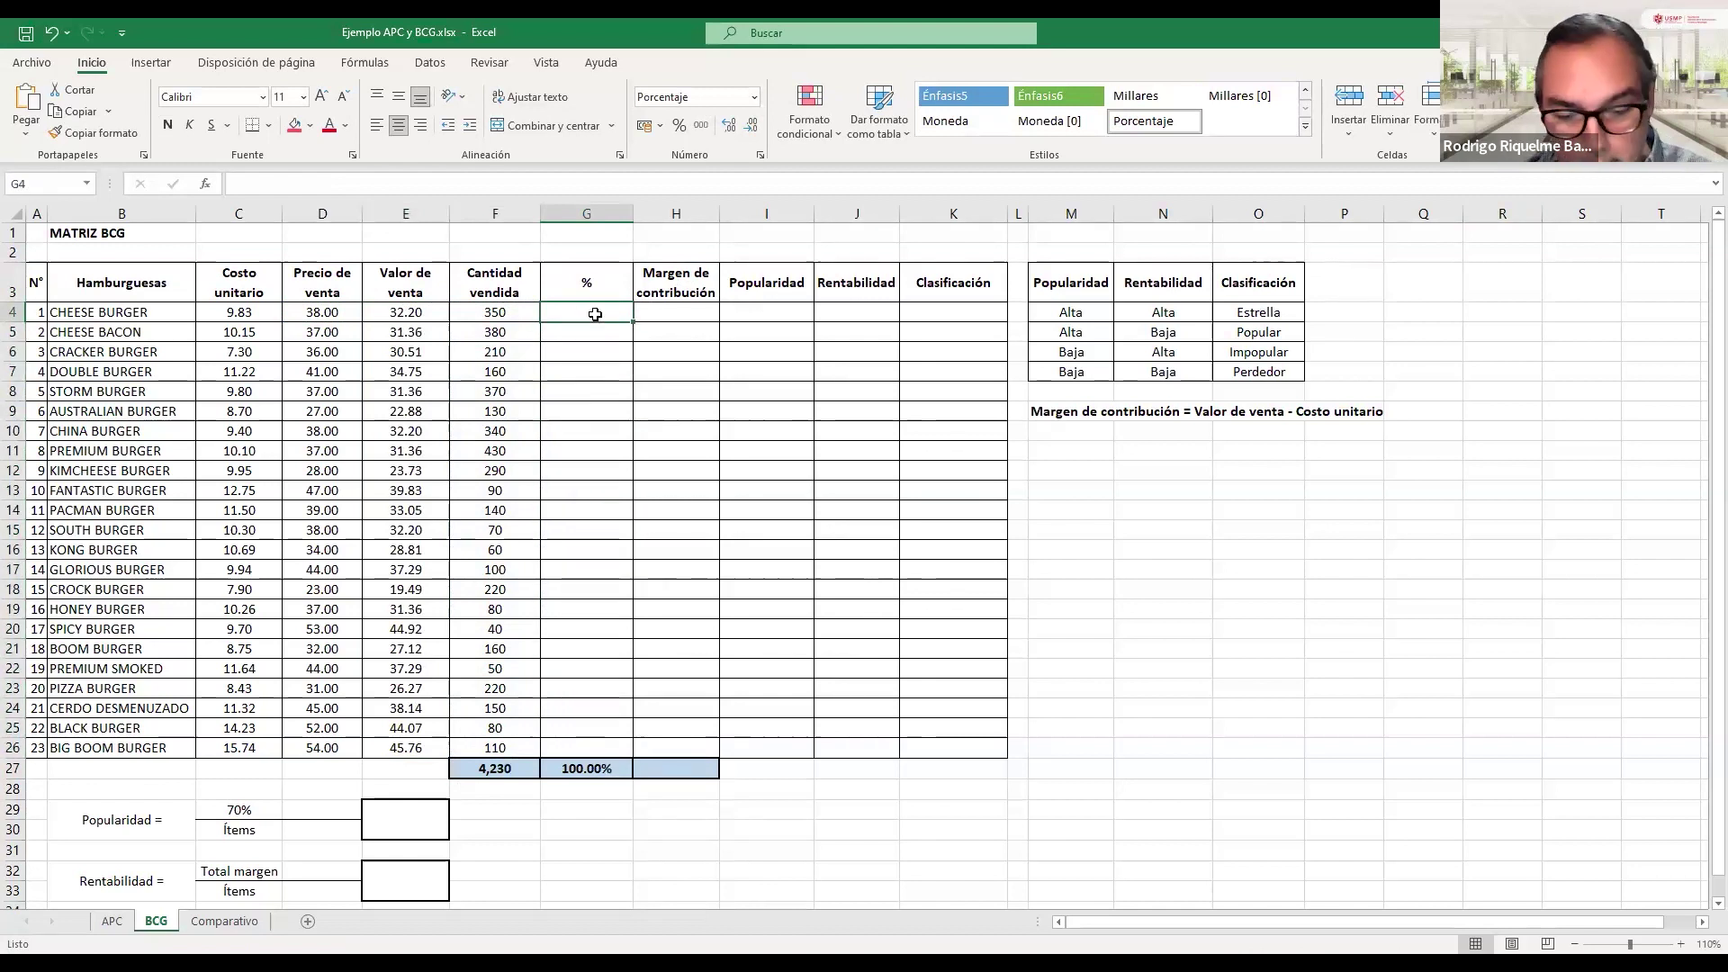
text(=)
click(511, 314)
text(/)
click(498, 767)
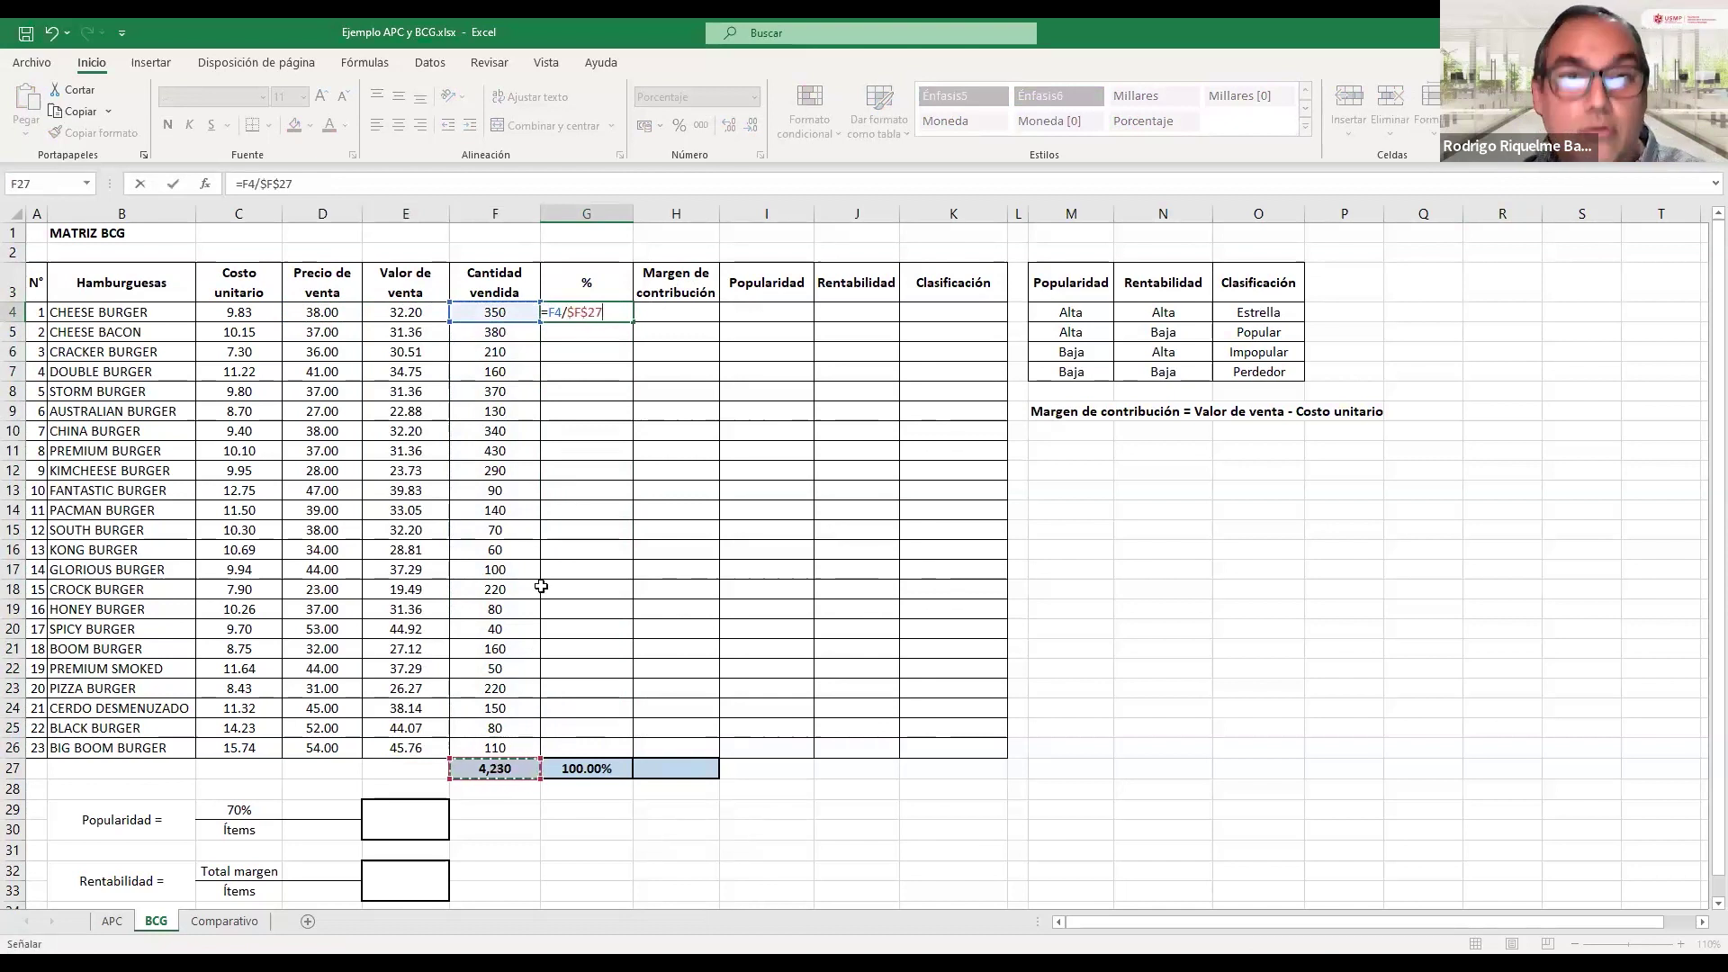
key(Tab)
click(567, 315)
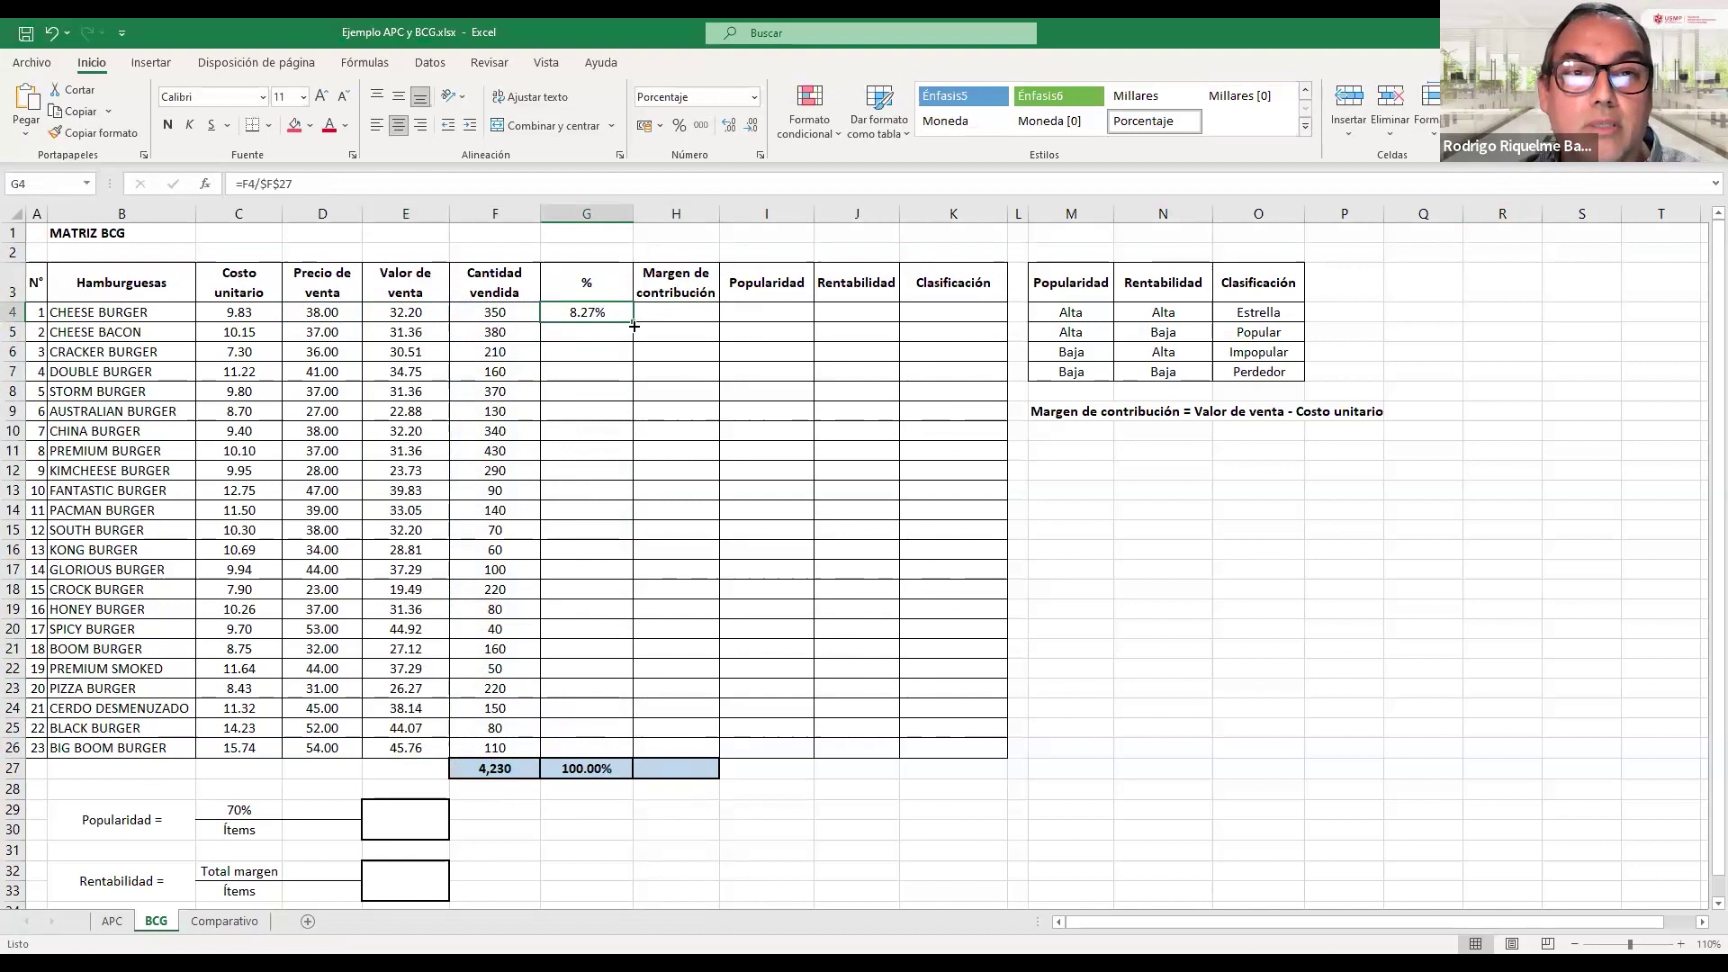
drag(634, 319, 634, 754)
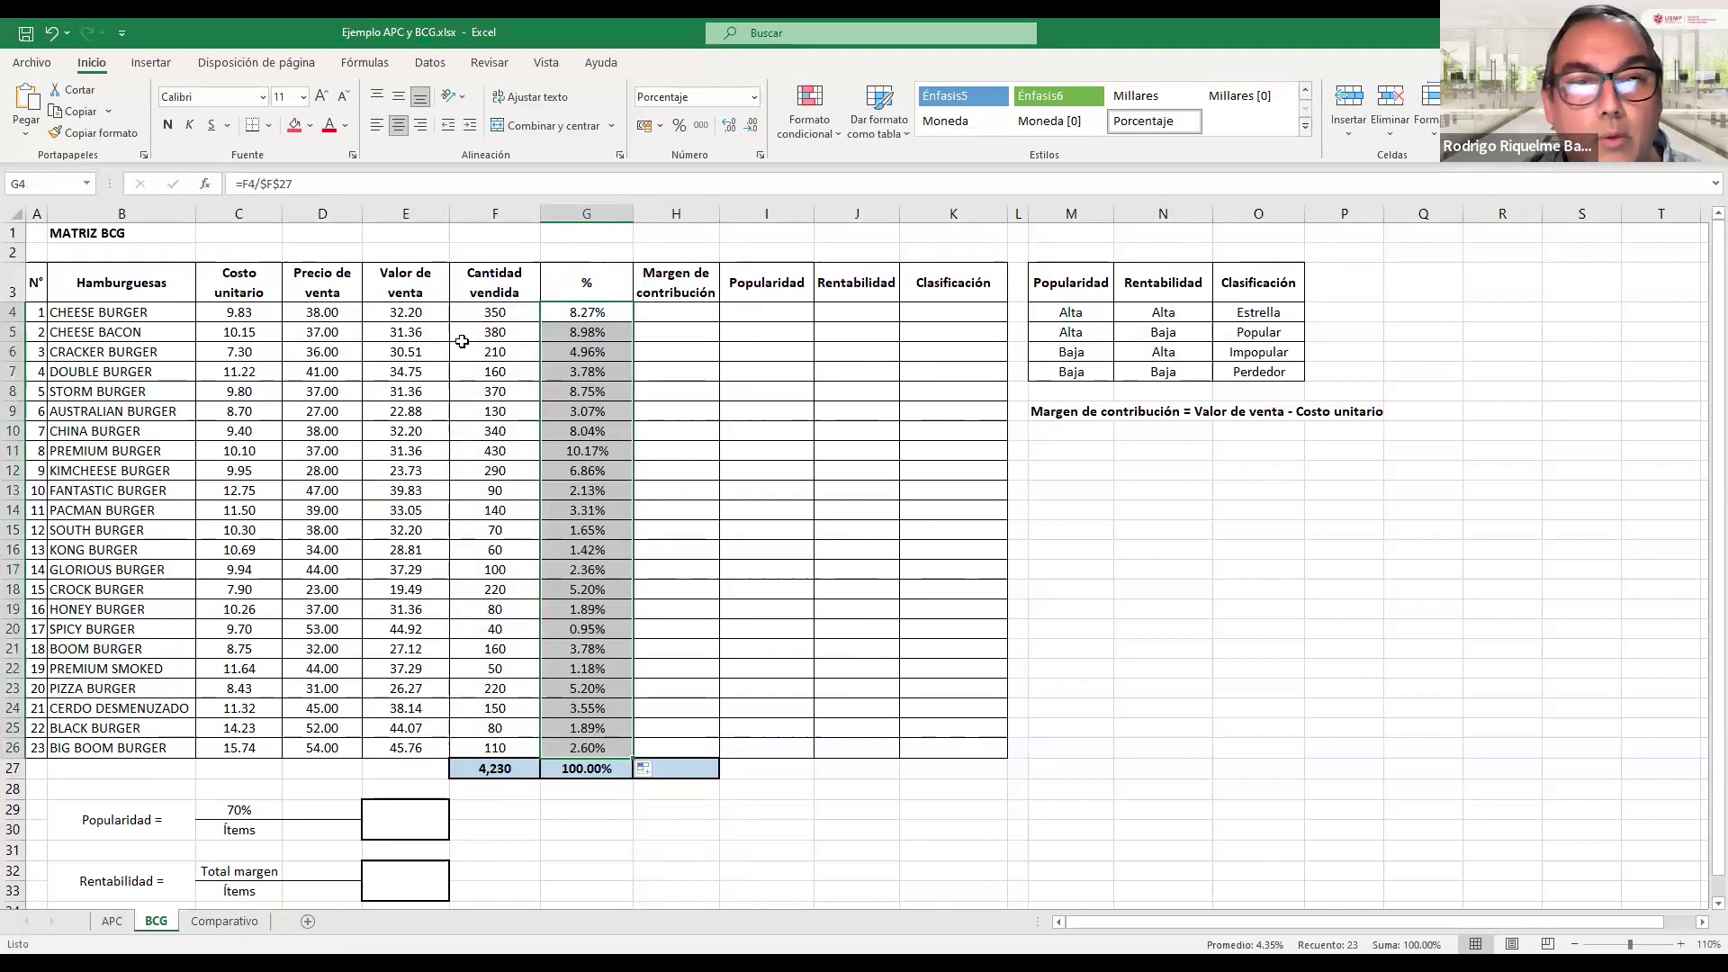
- Compare the quantities sold with their percentage shares, checking the Cheese Bacon and Spicy Burger rows
drag(476, 312, 494, 411)
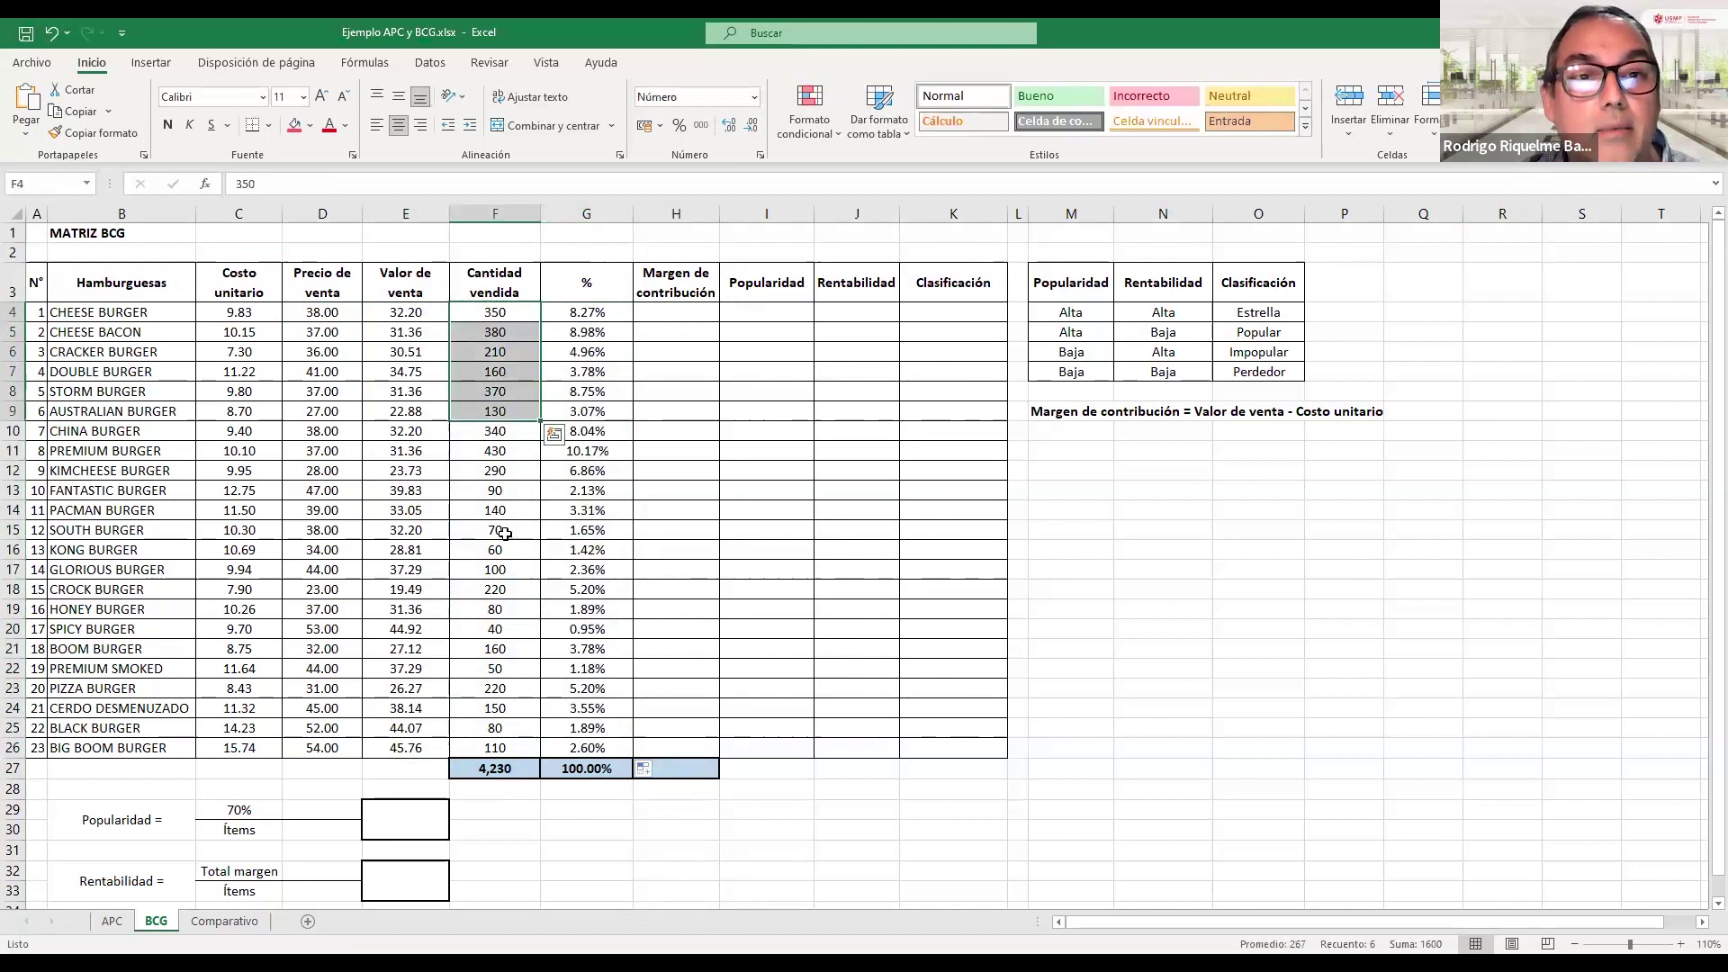
click(505, 496)
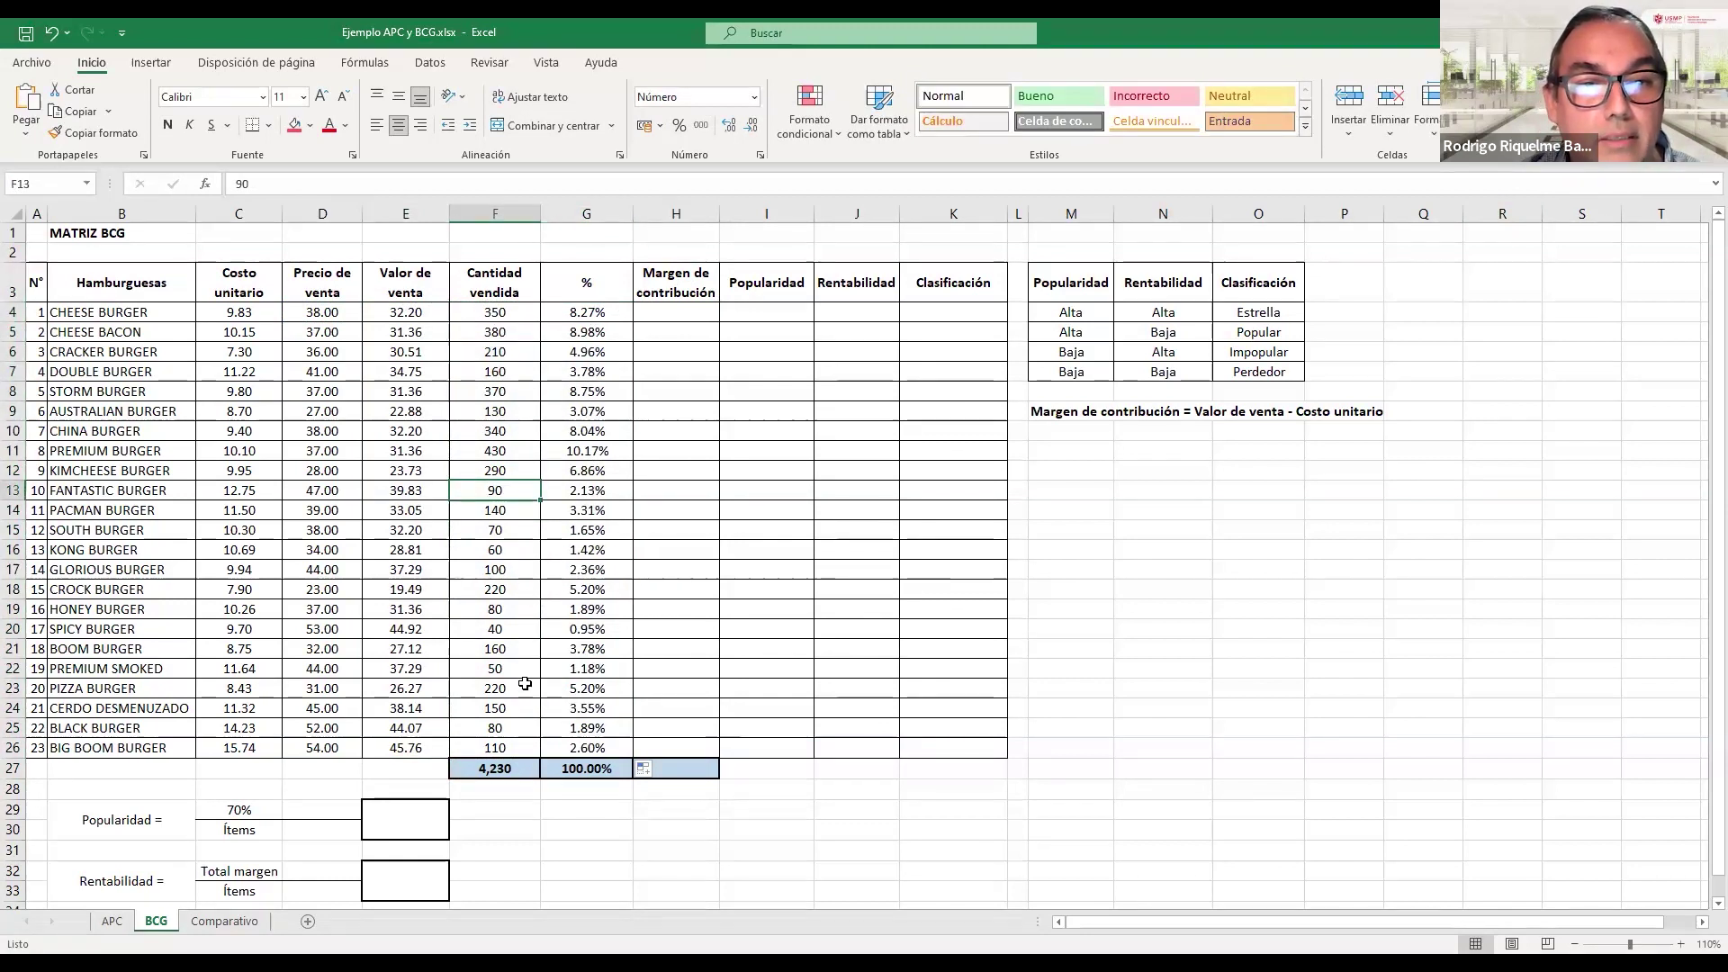
click(464, 333)
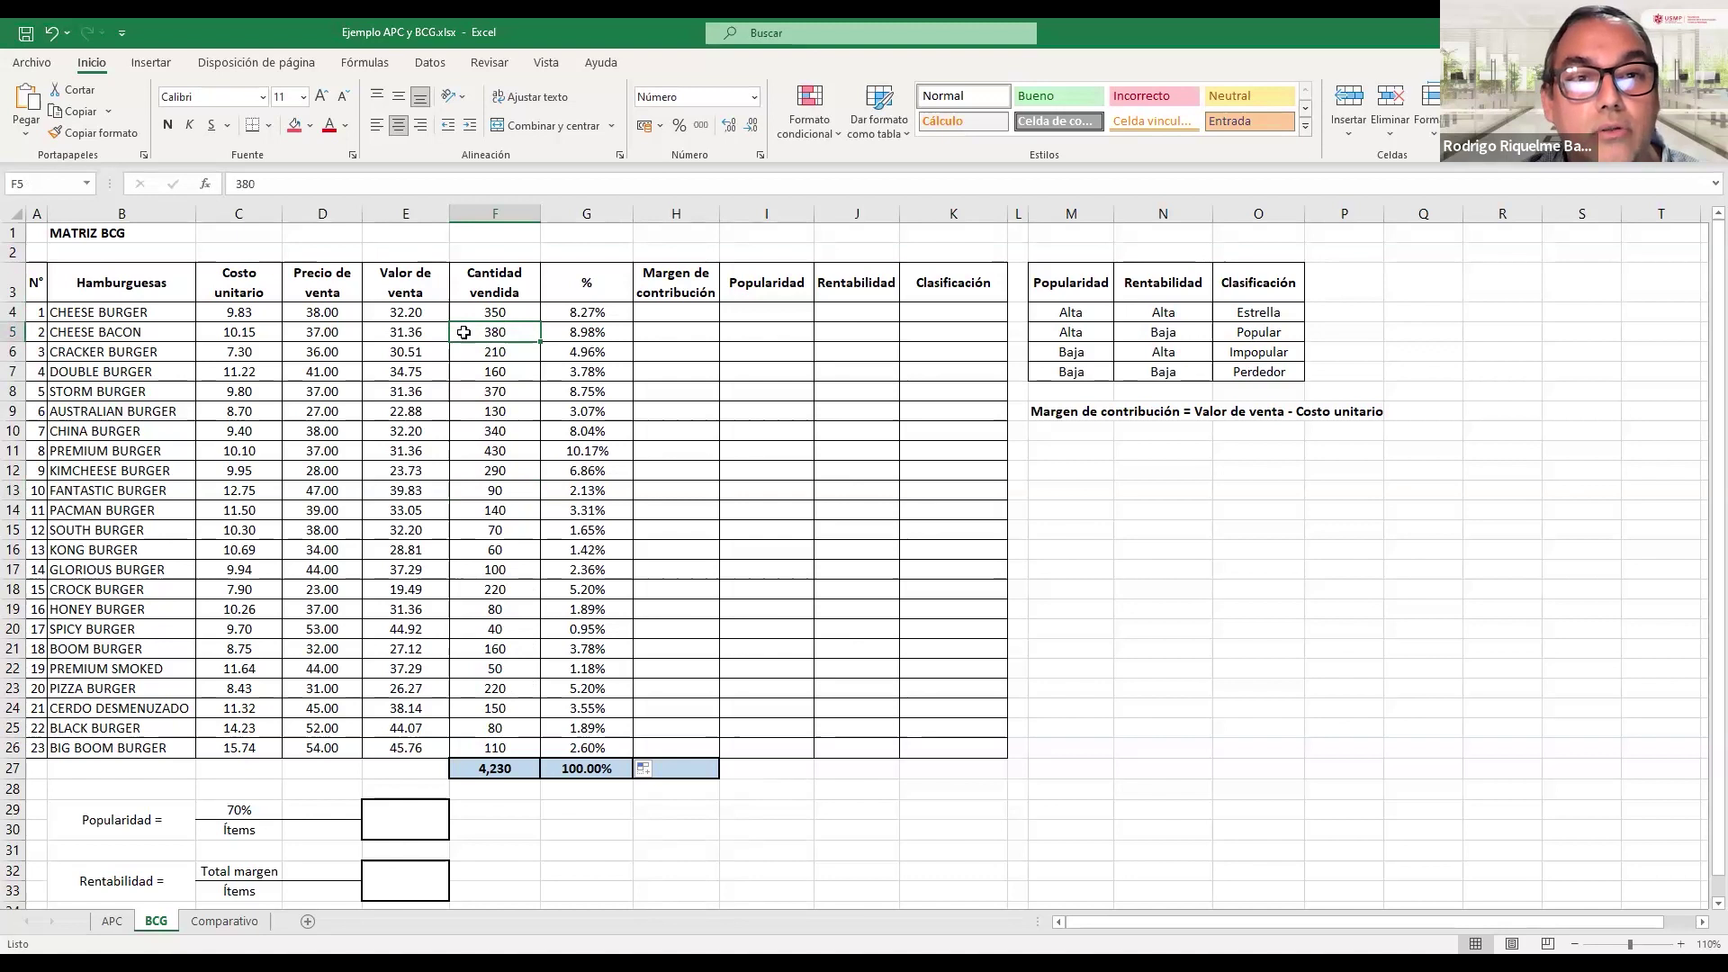
click(615, 333)
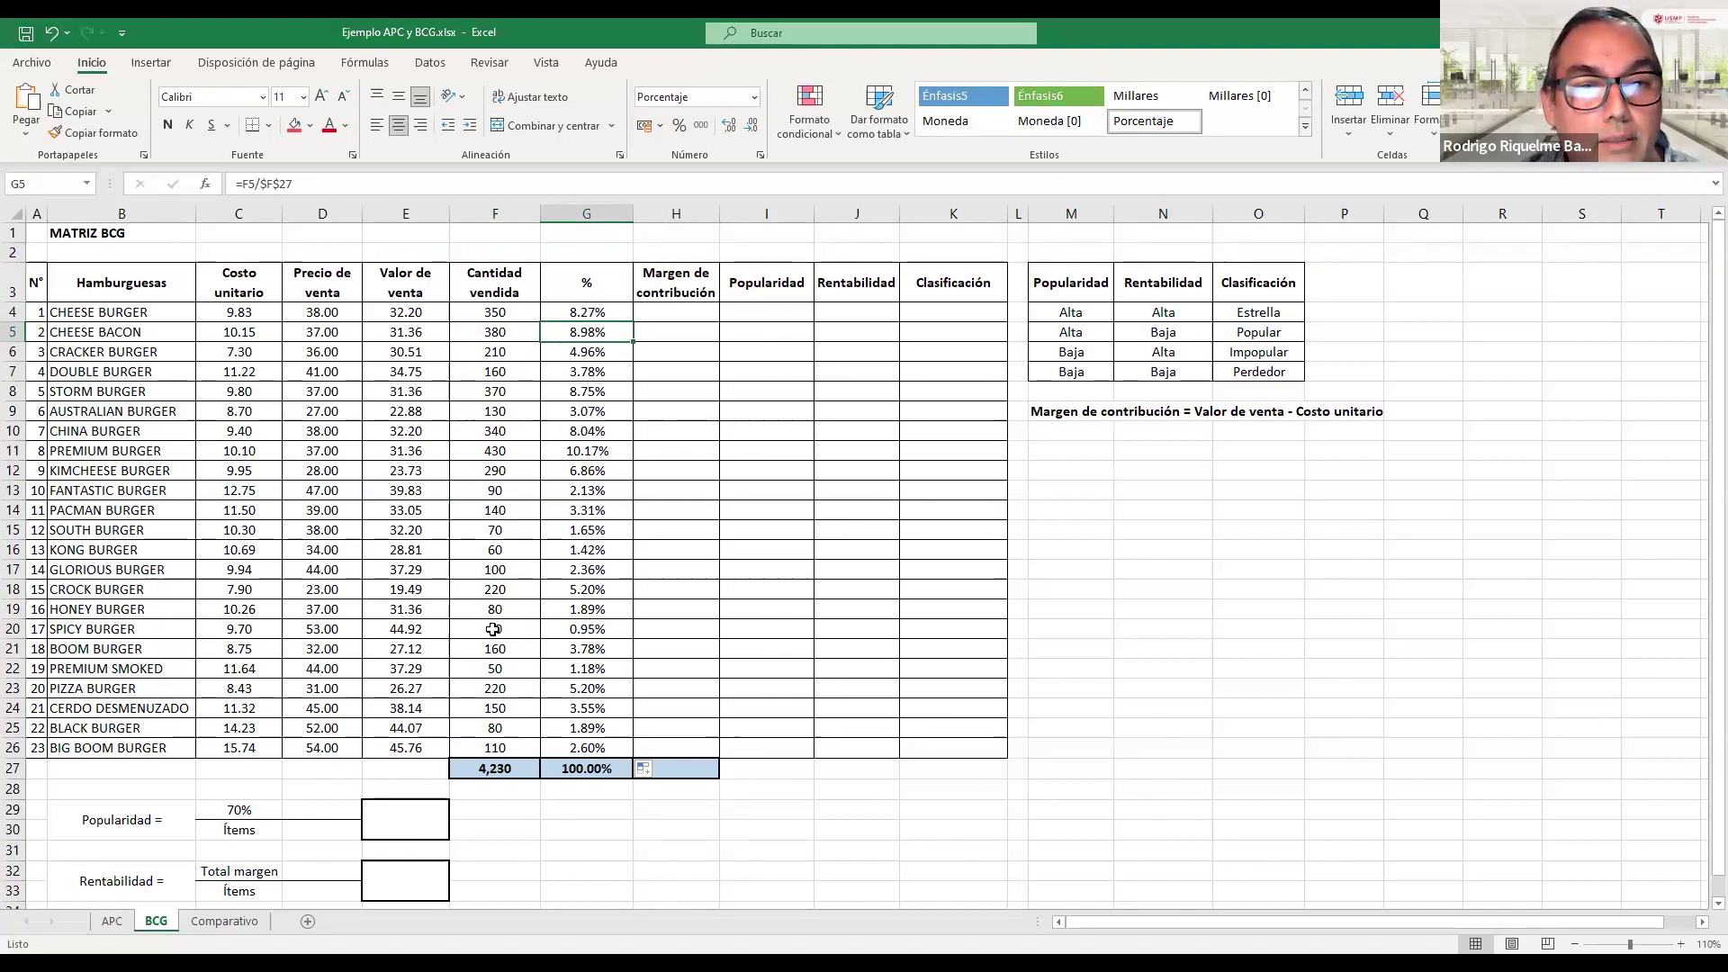
drag(493, 629, 581, 629)
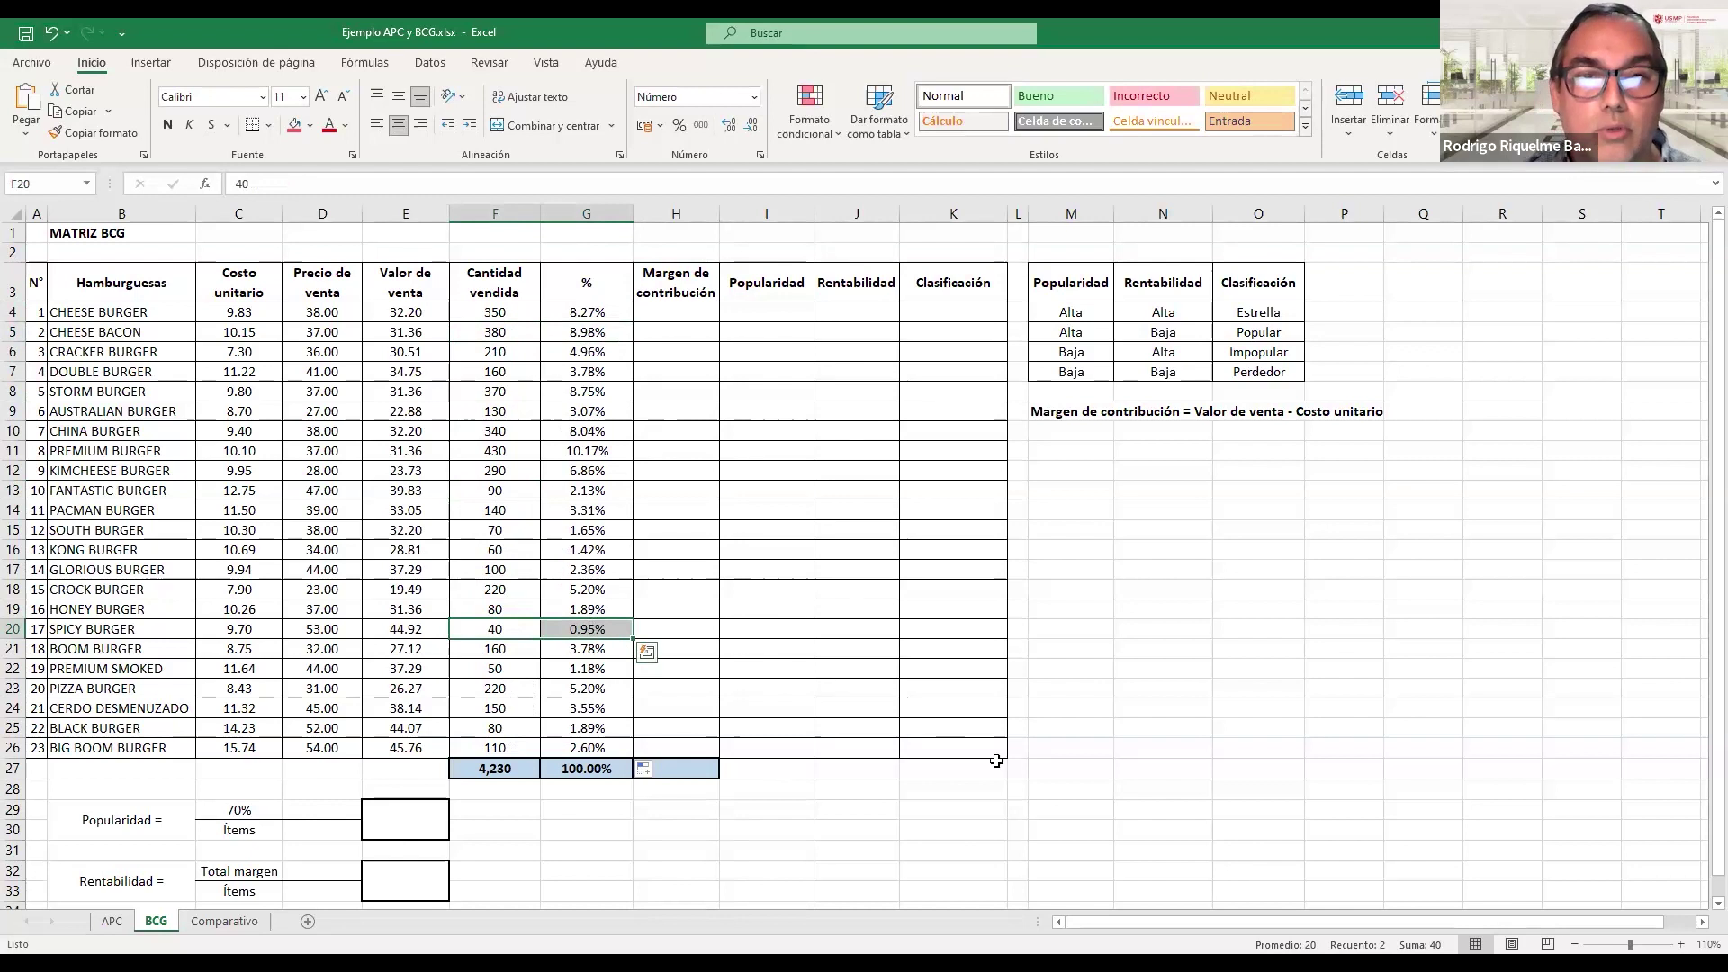
- Calculate "Margen de contribución" with =E4-C4 in H4 and fill the formula down to H26
click(662, 313)
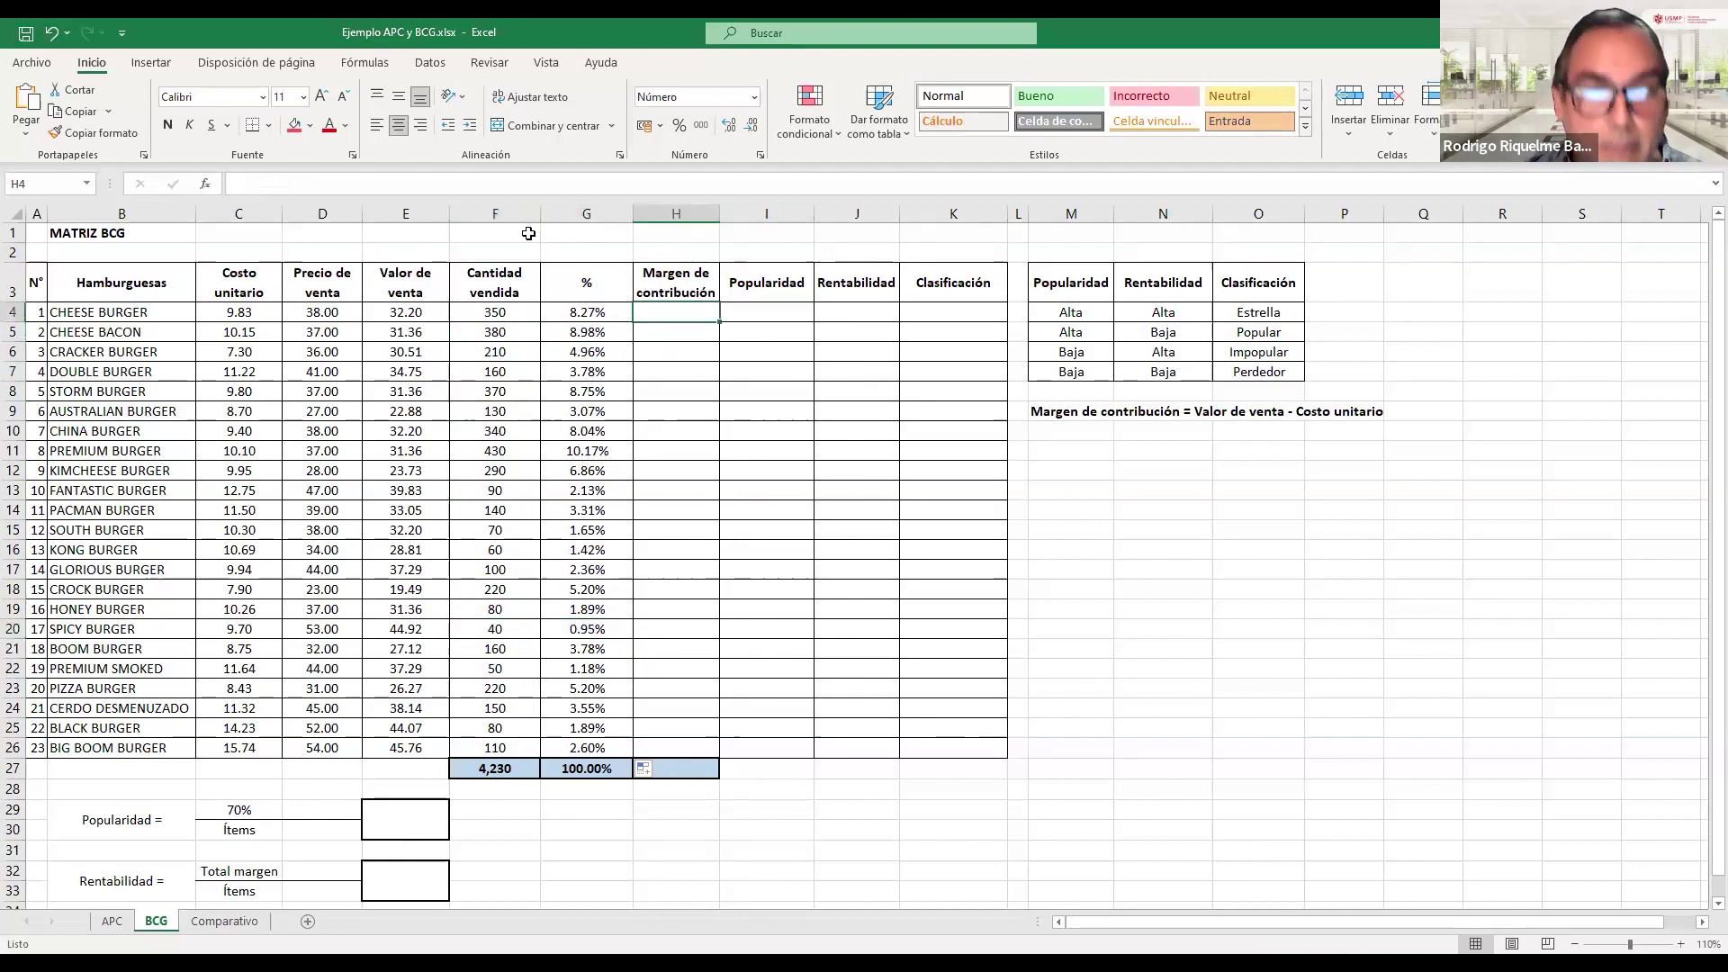
text(=)
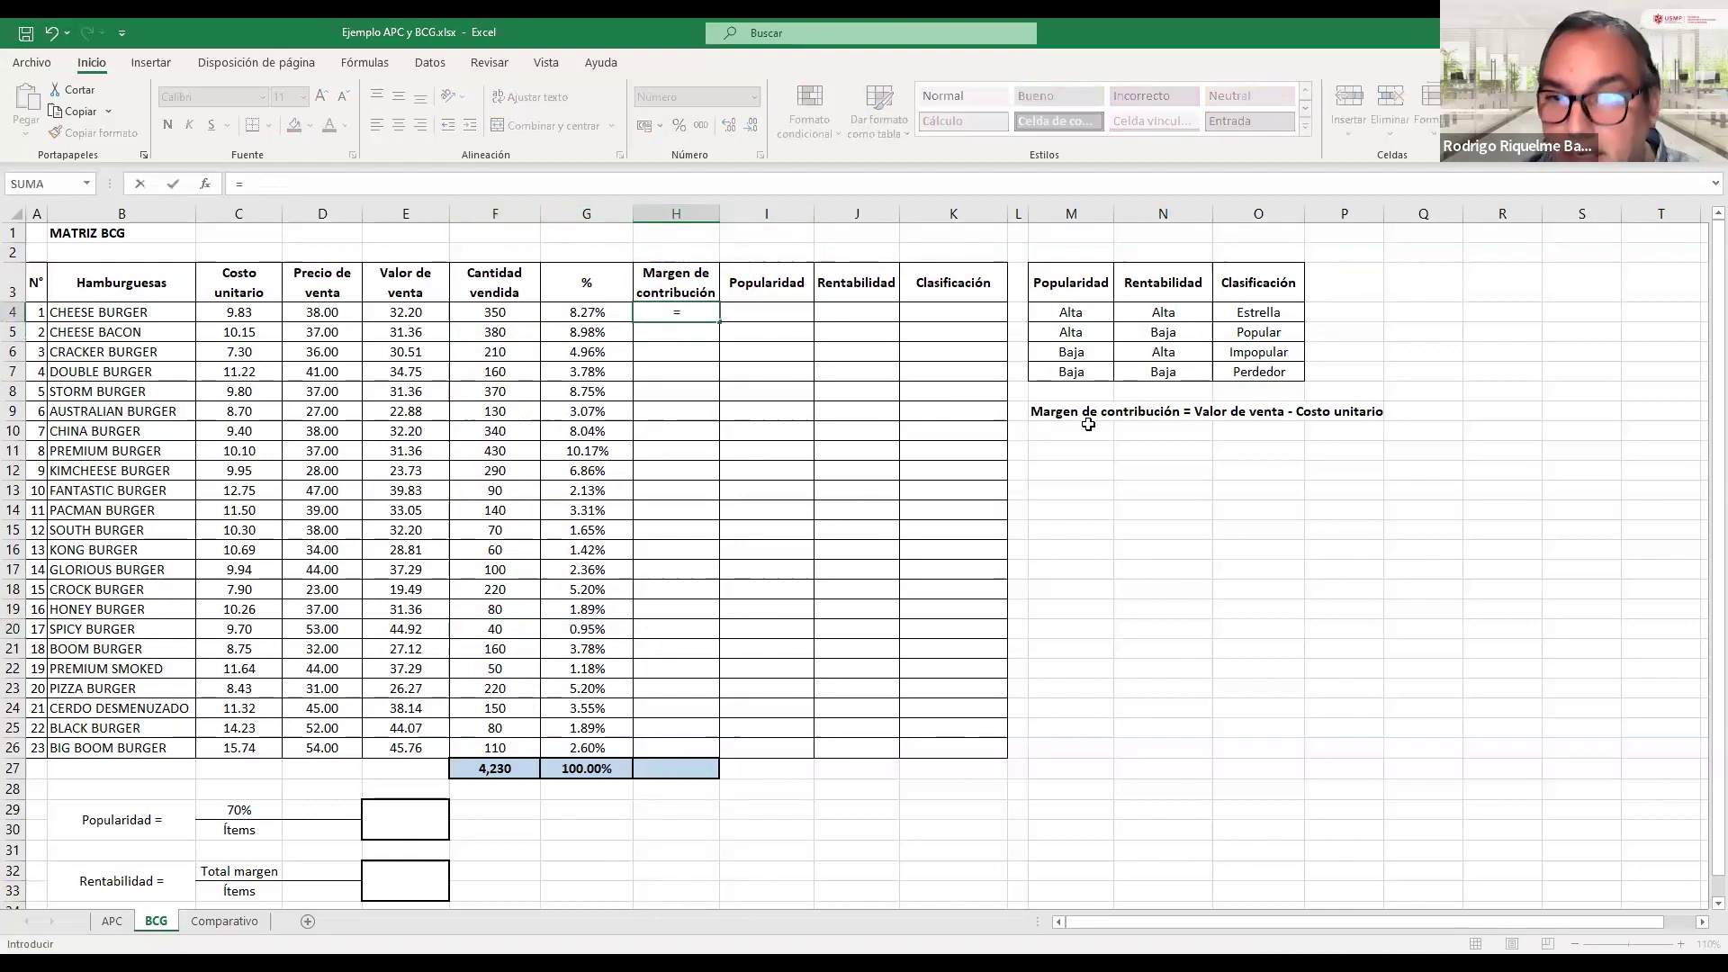
click(401, 315)
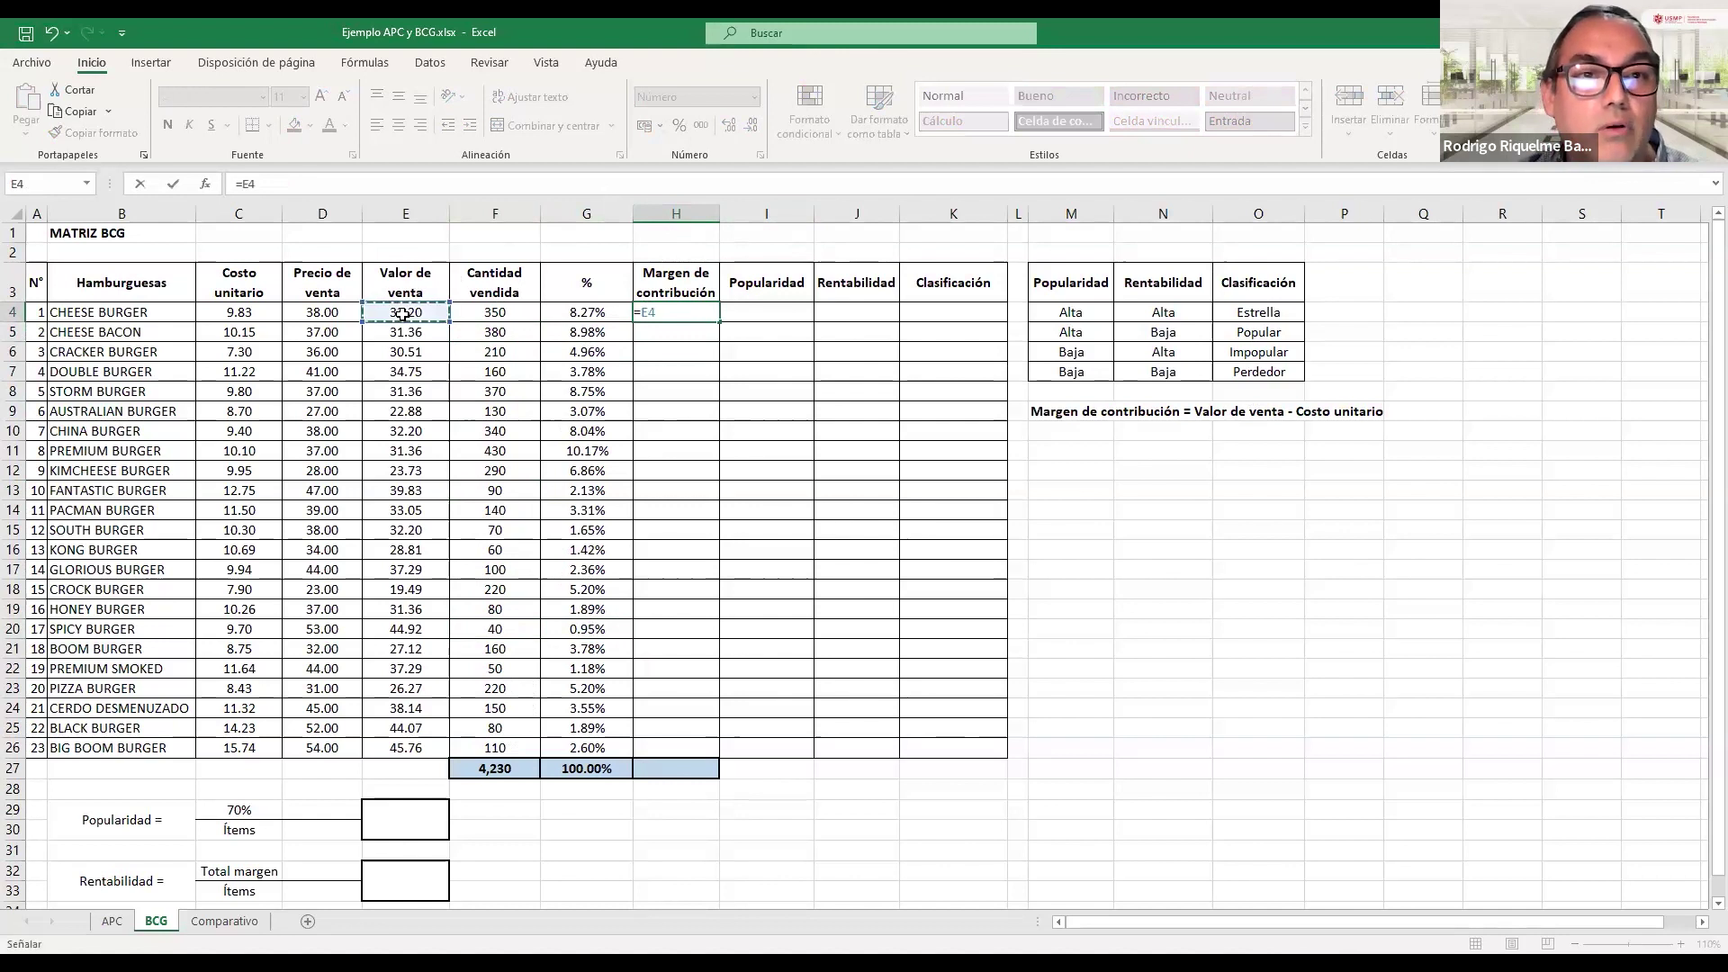
text(-)
click(276, 315)
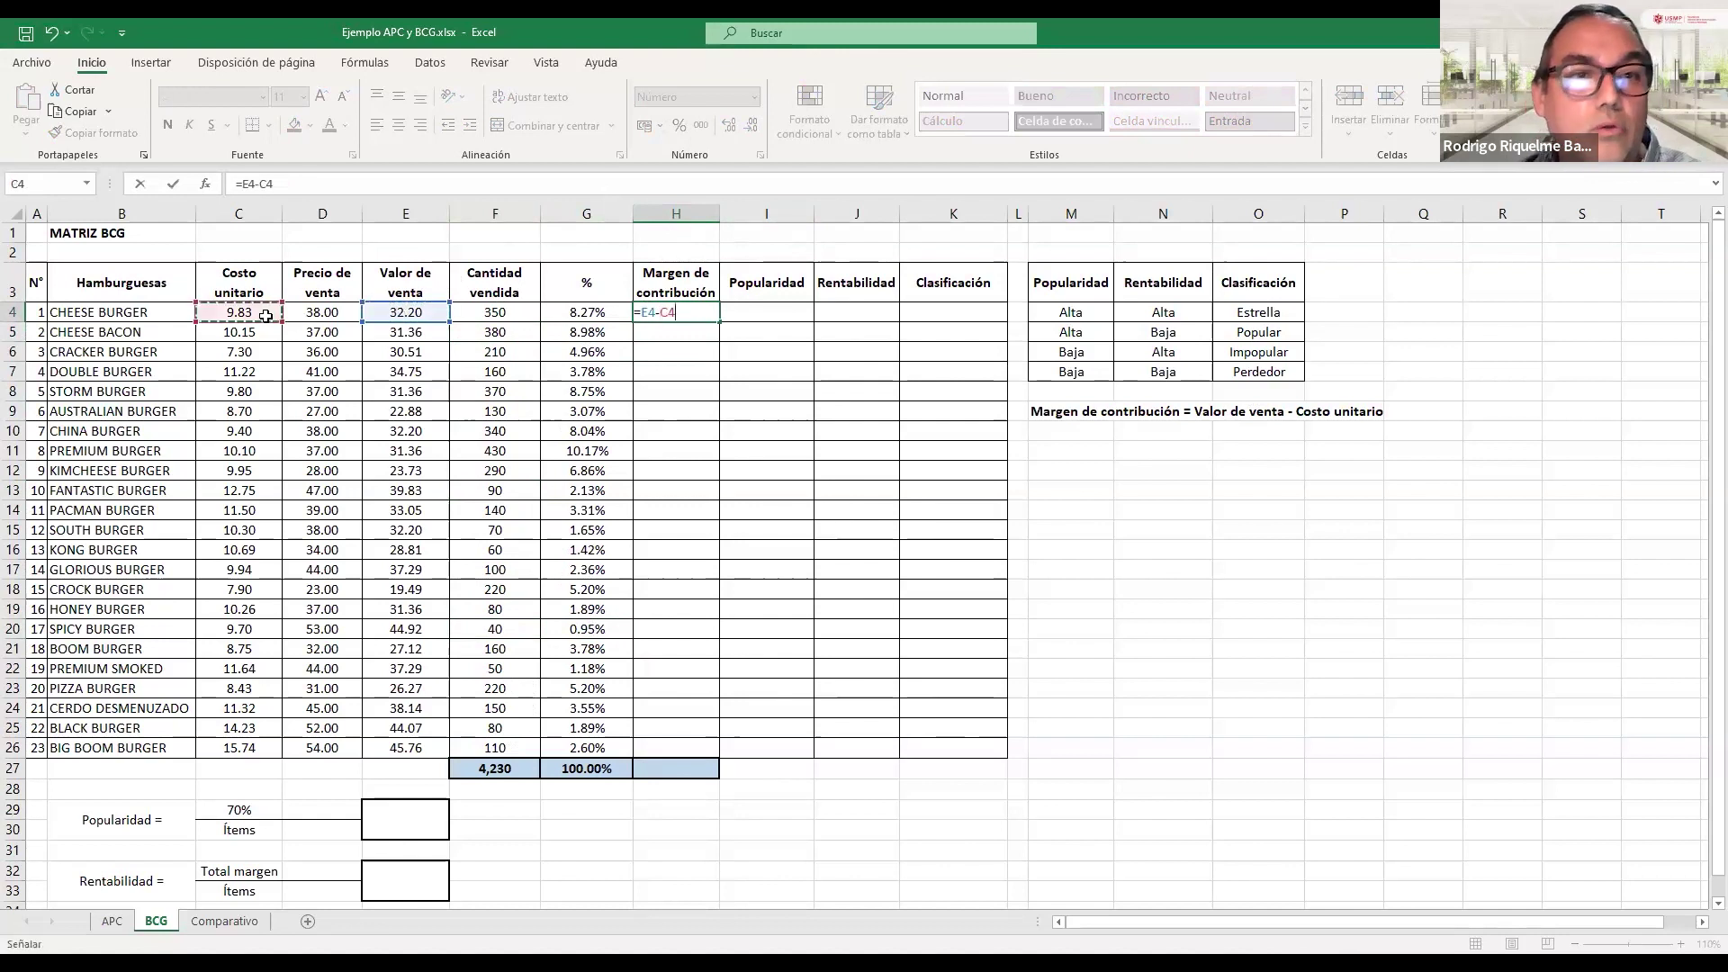
key(Tab)
click(673, 315)
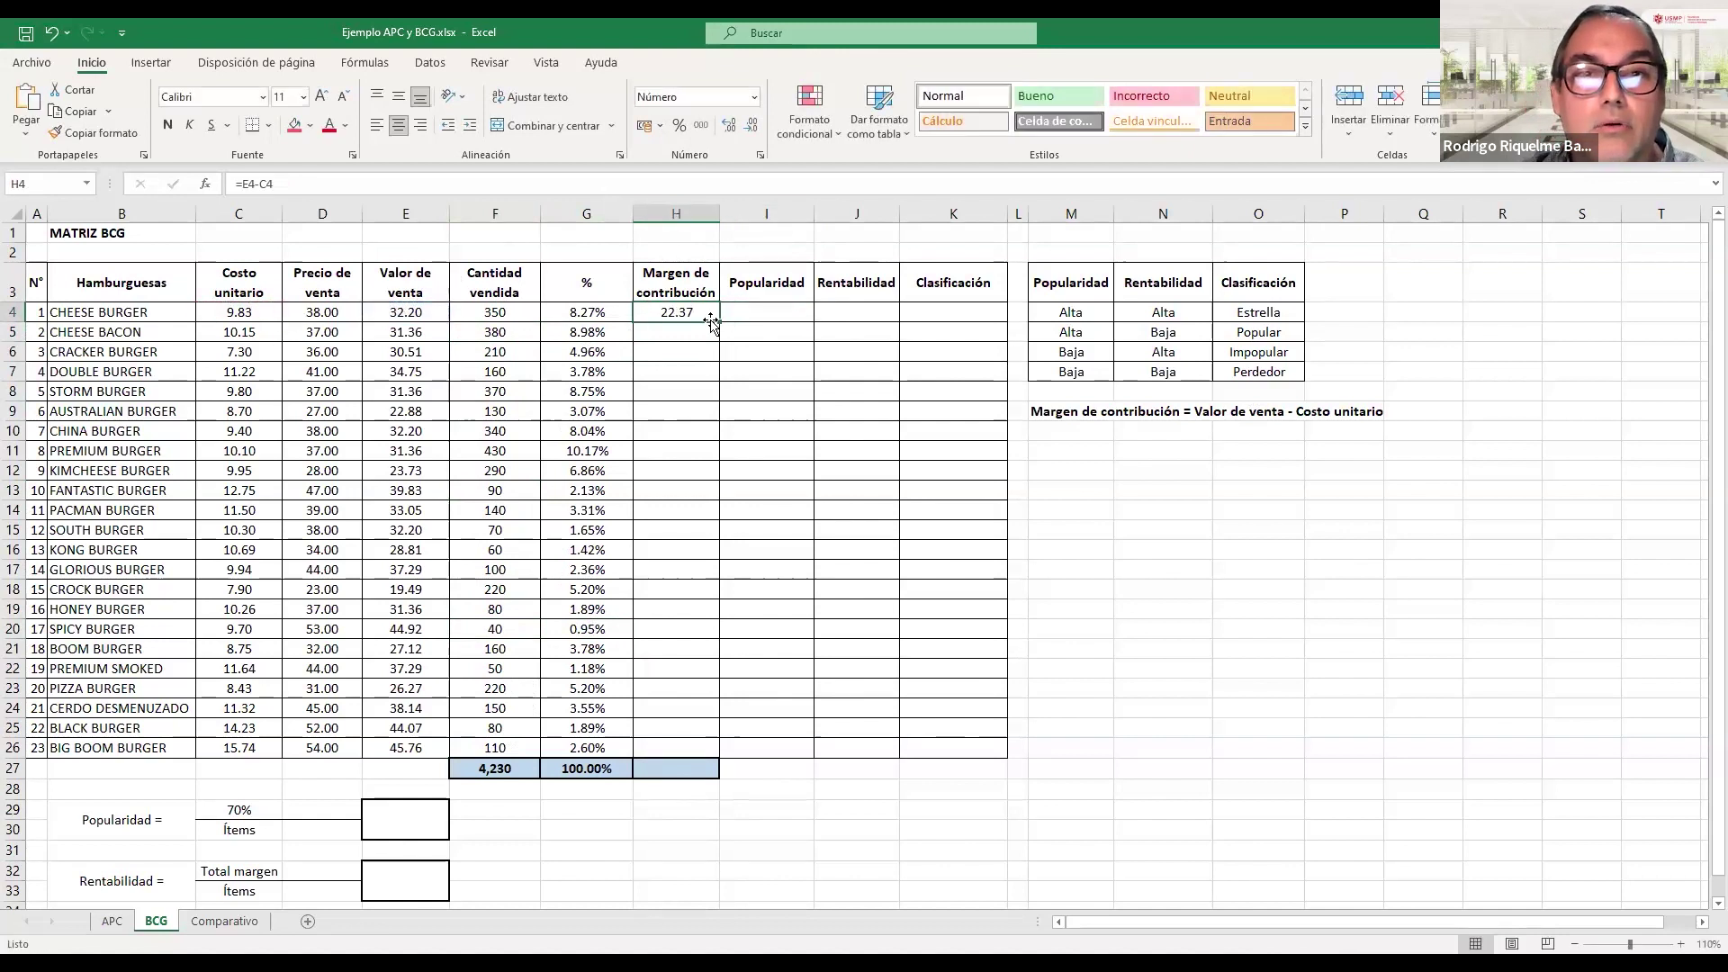
drag(719, 321, 720, 752)
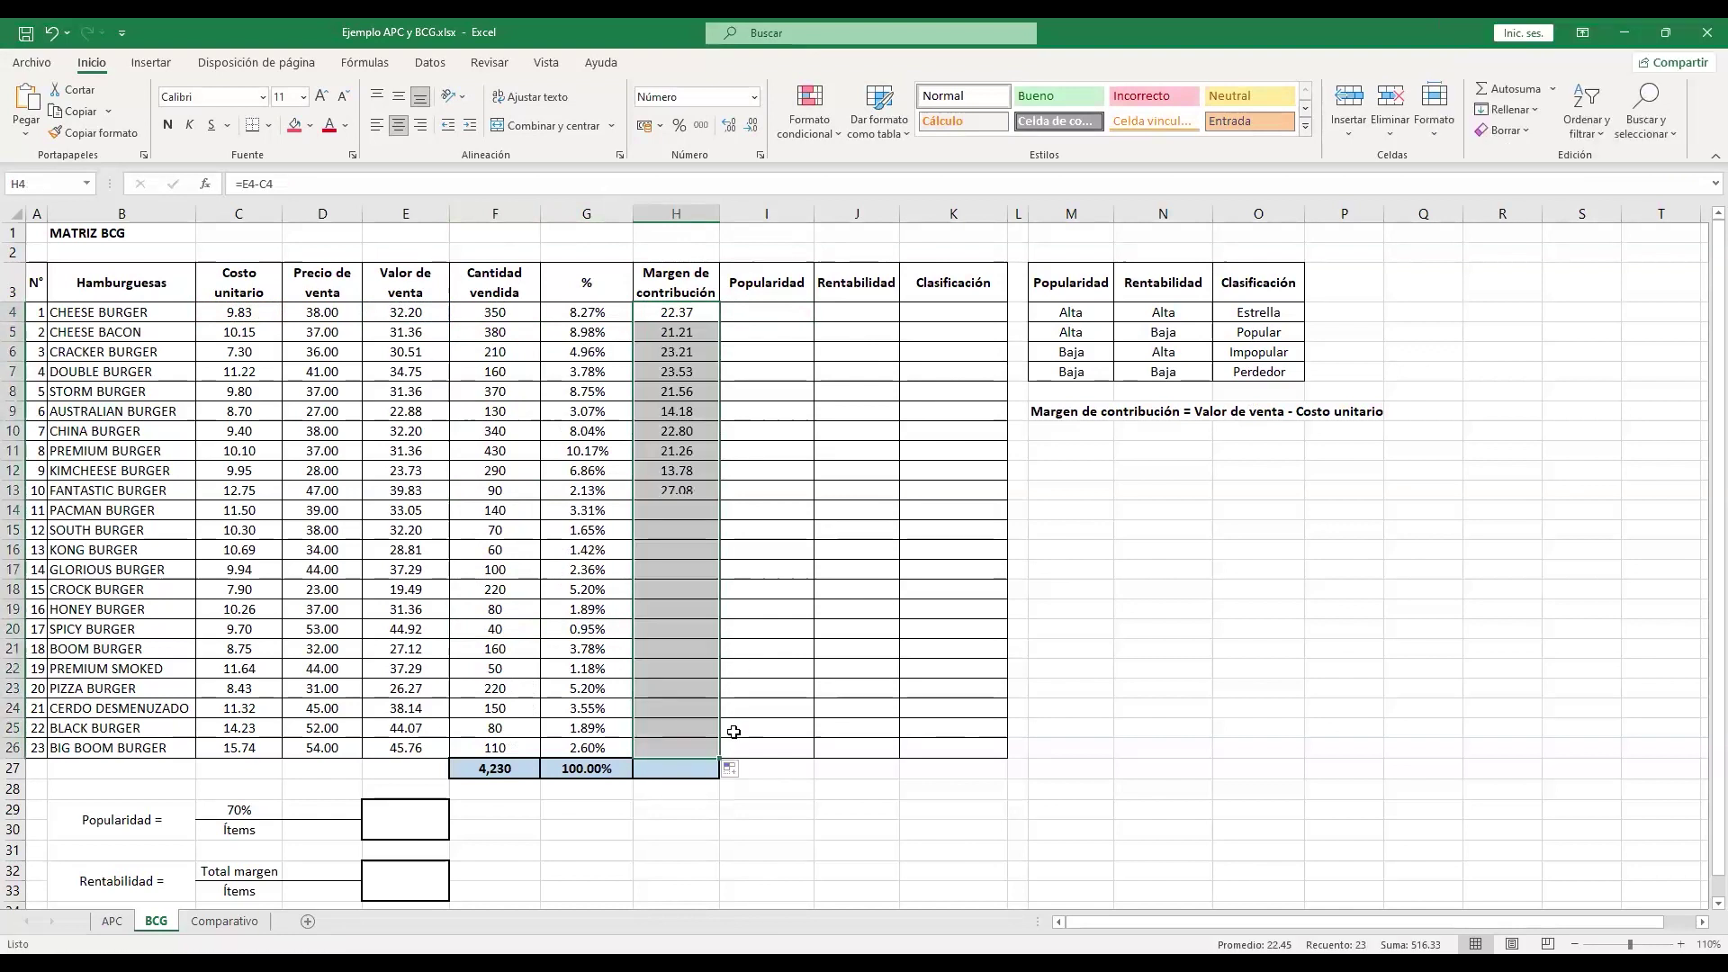
- Total the "Margen de contribución" column in H27 with an automatic sum
click(682, 770)
key(alt+equal)
key(Tab)
click(811, 886)
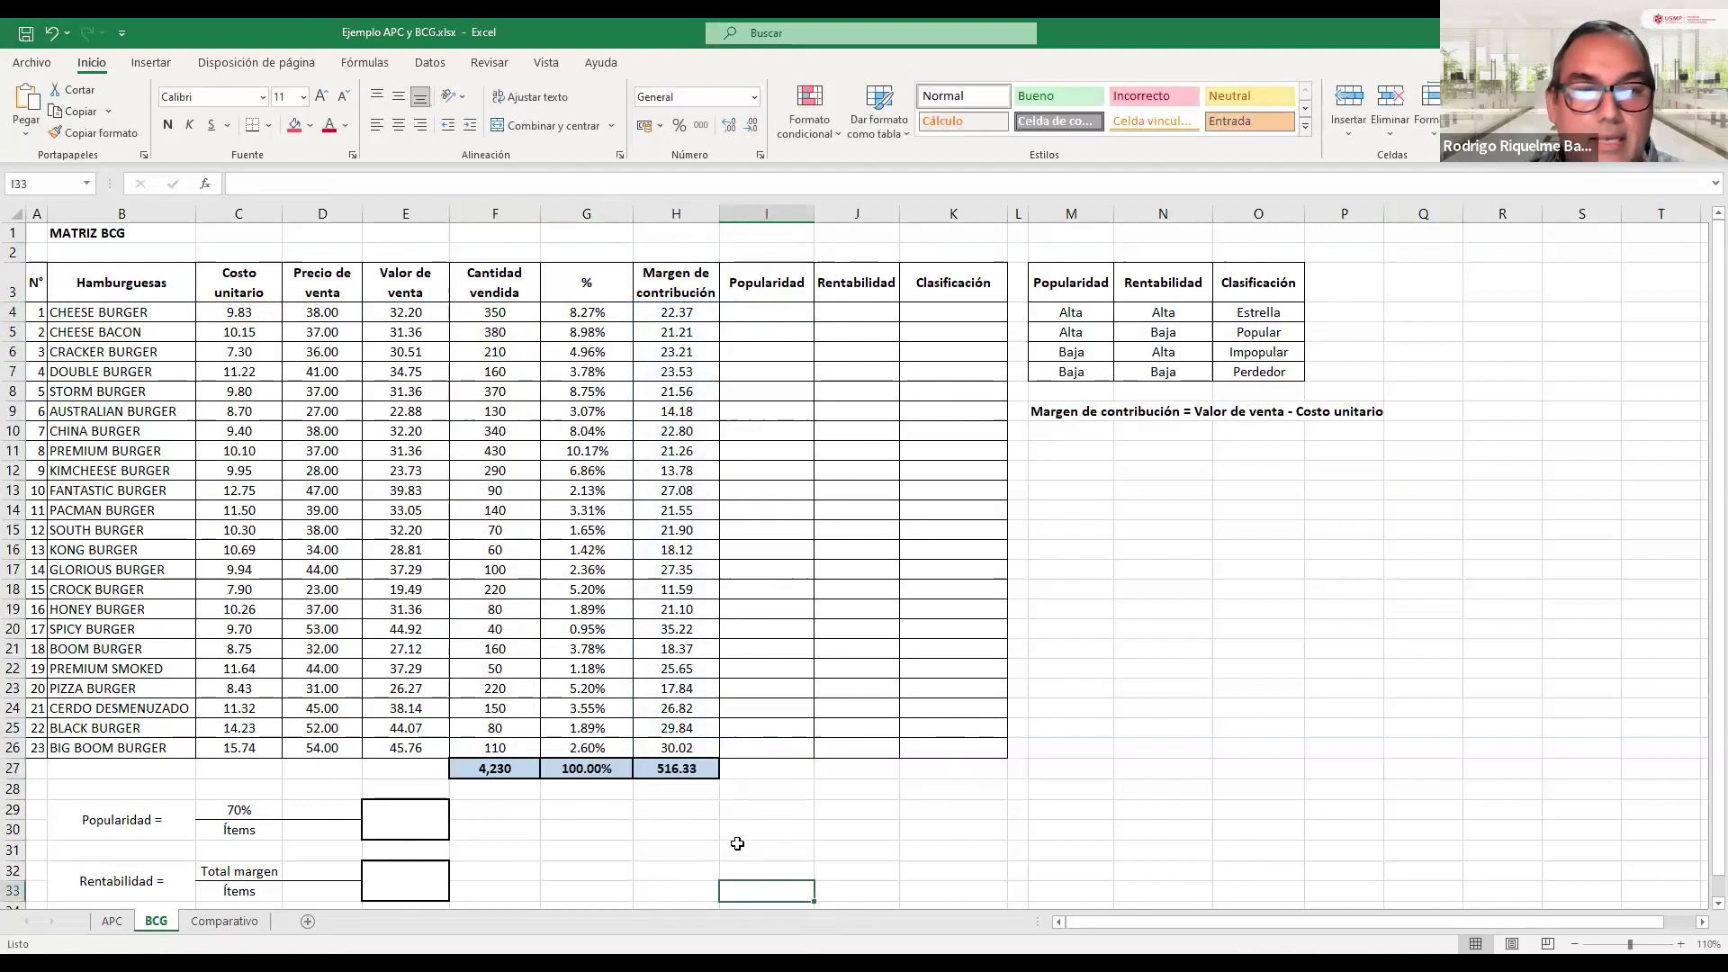
- Enter the "Popularidad" inputs: 70% in D29 and the item count as =A26 in D30
click(248, 804)
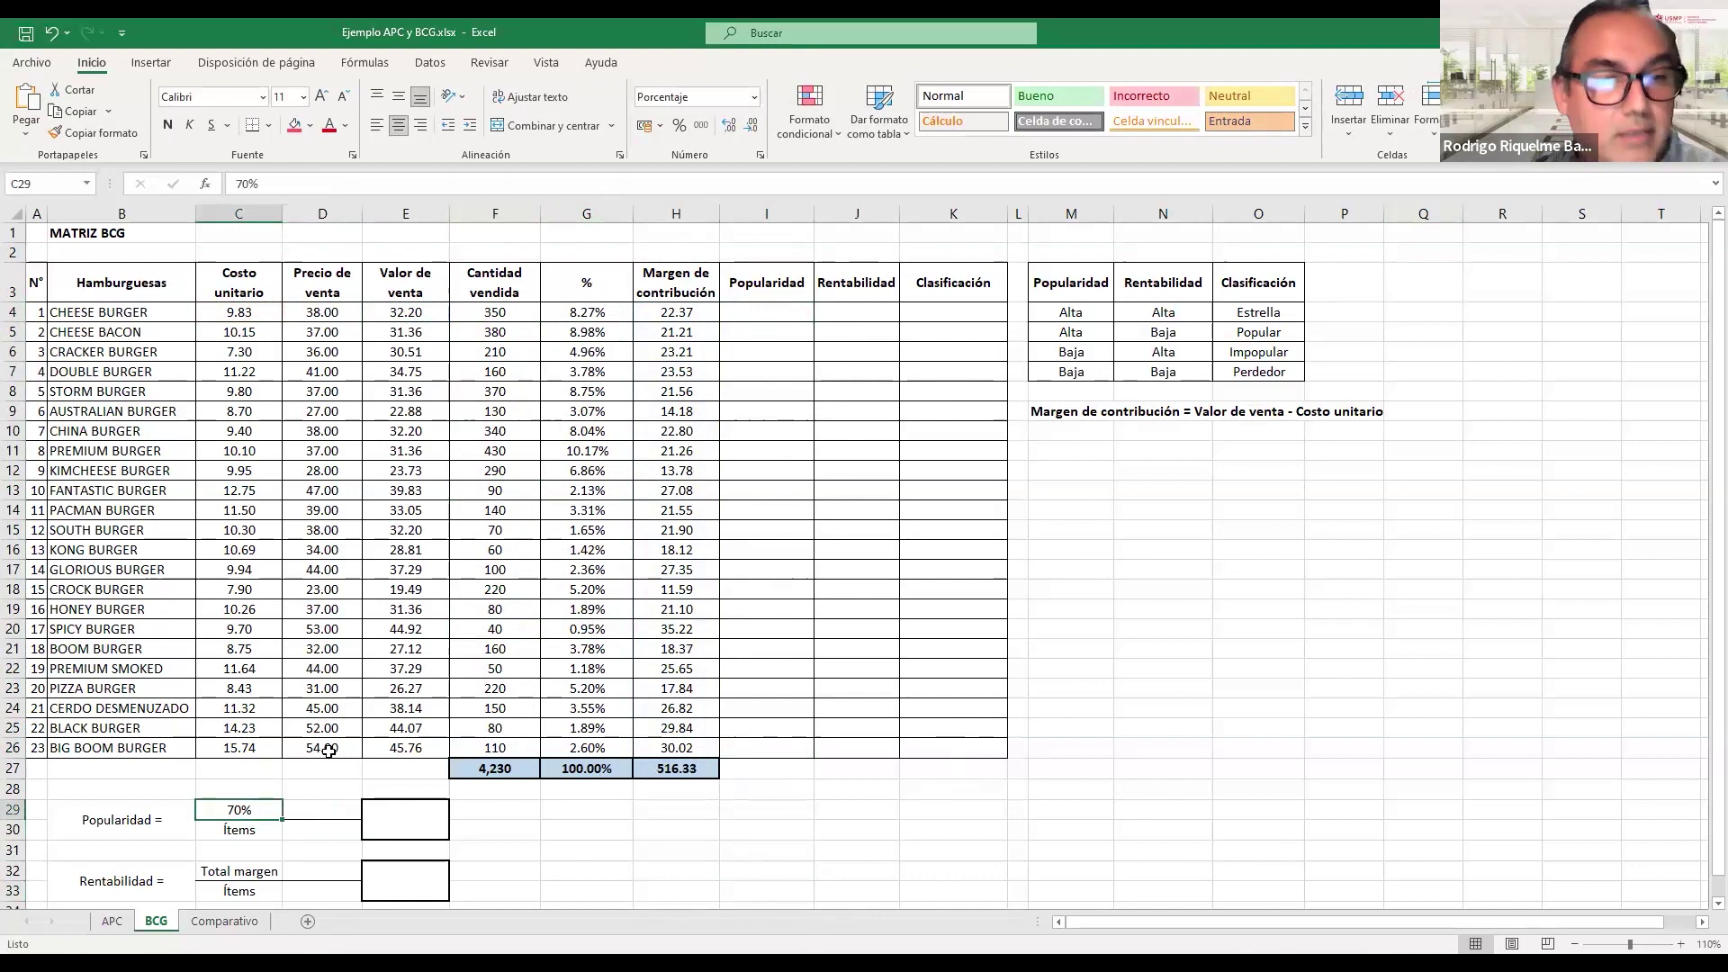
click(309, 808)
text(70%)
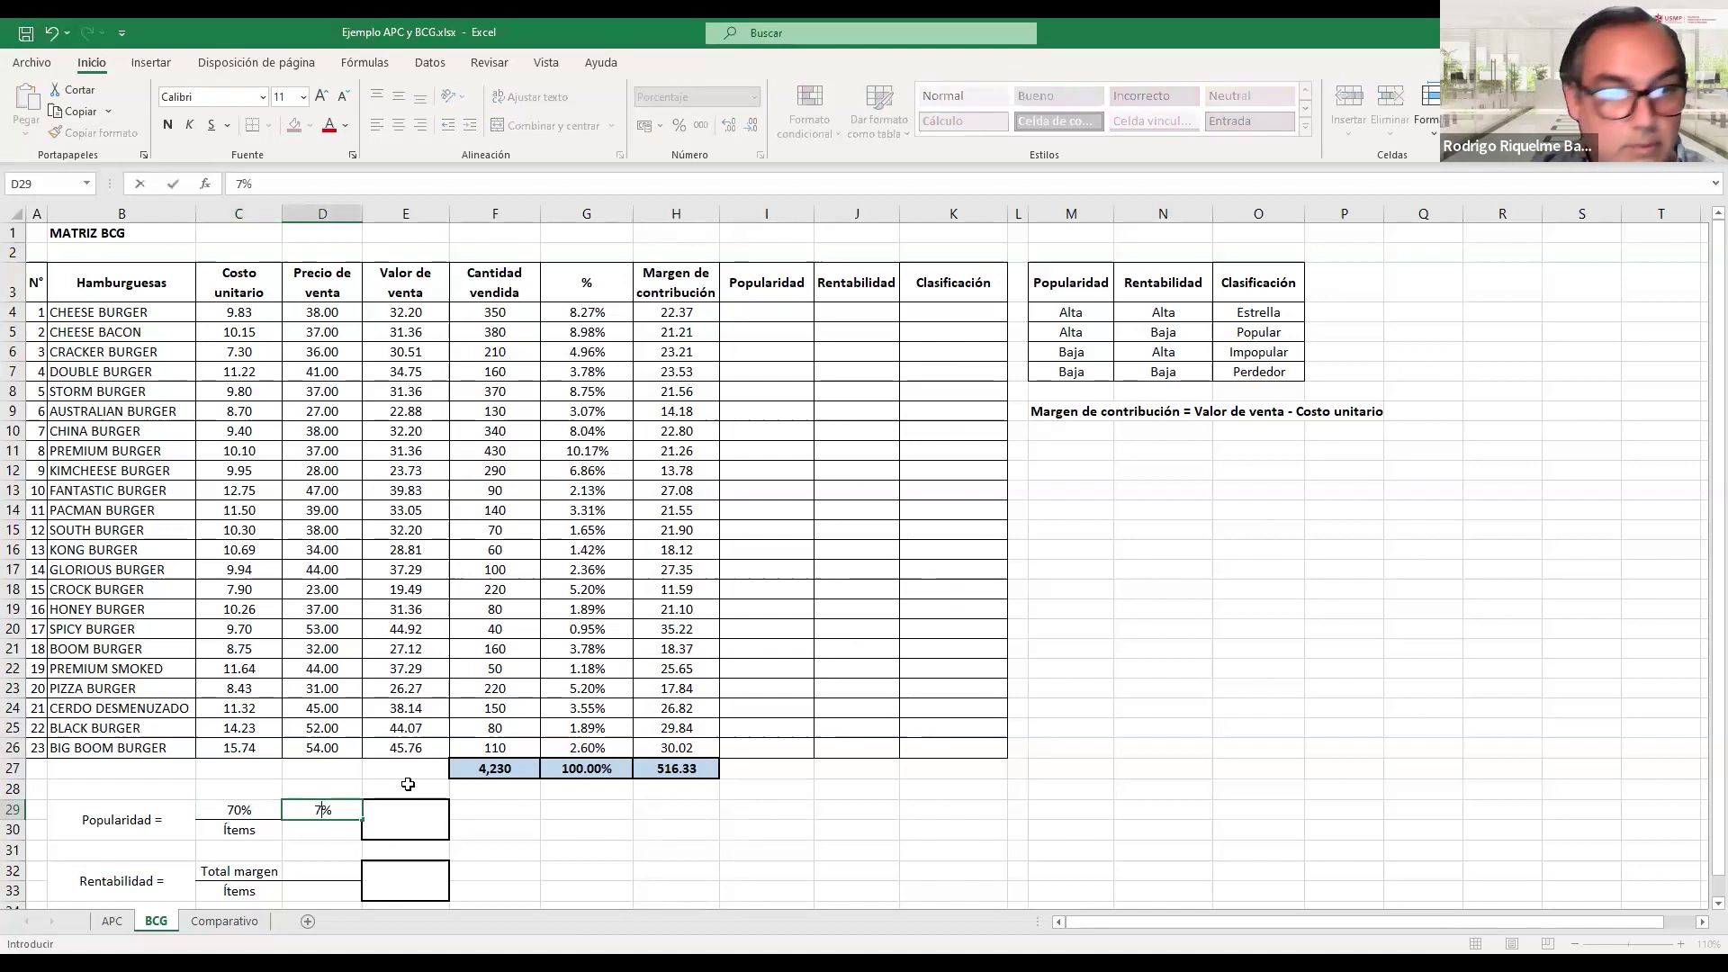
key(Return)
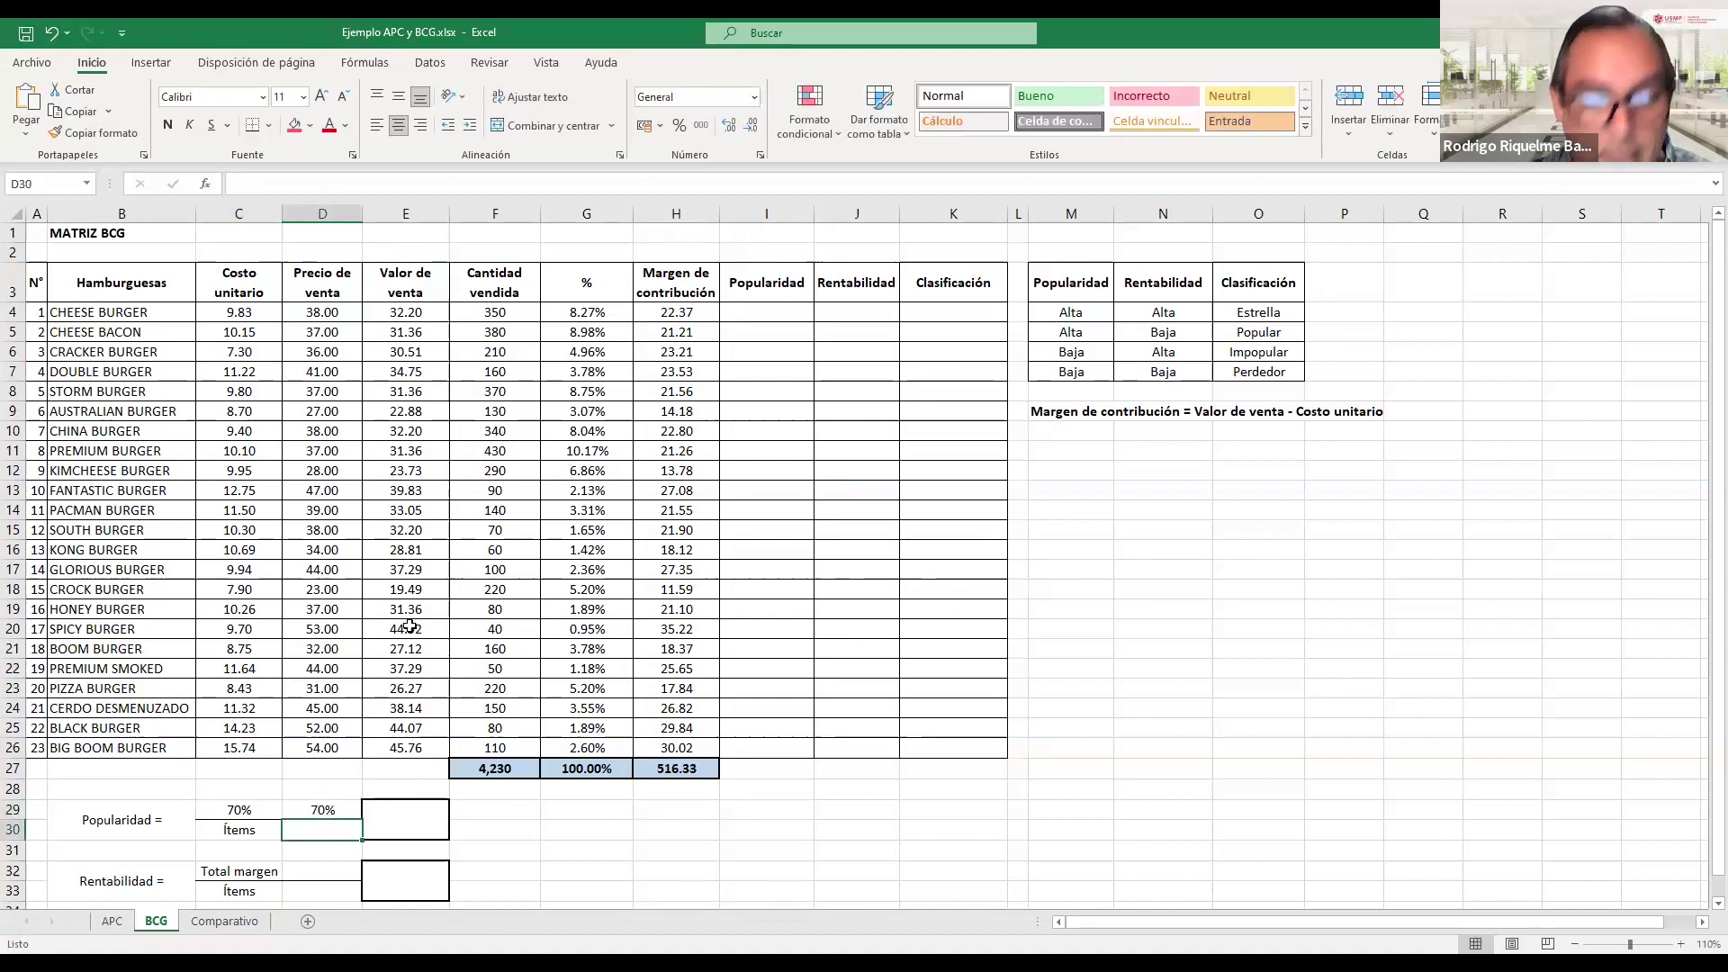
text(=)
click(37, 745)
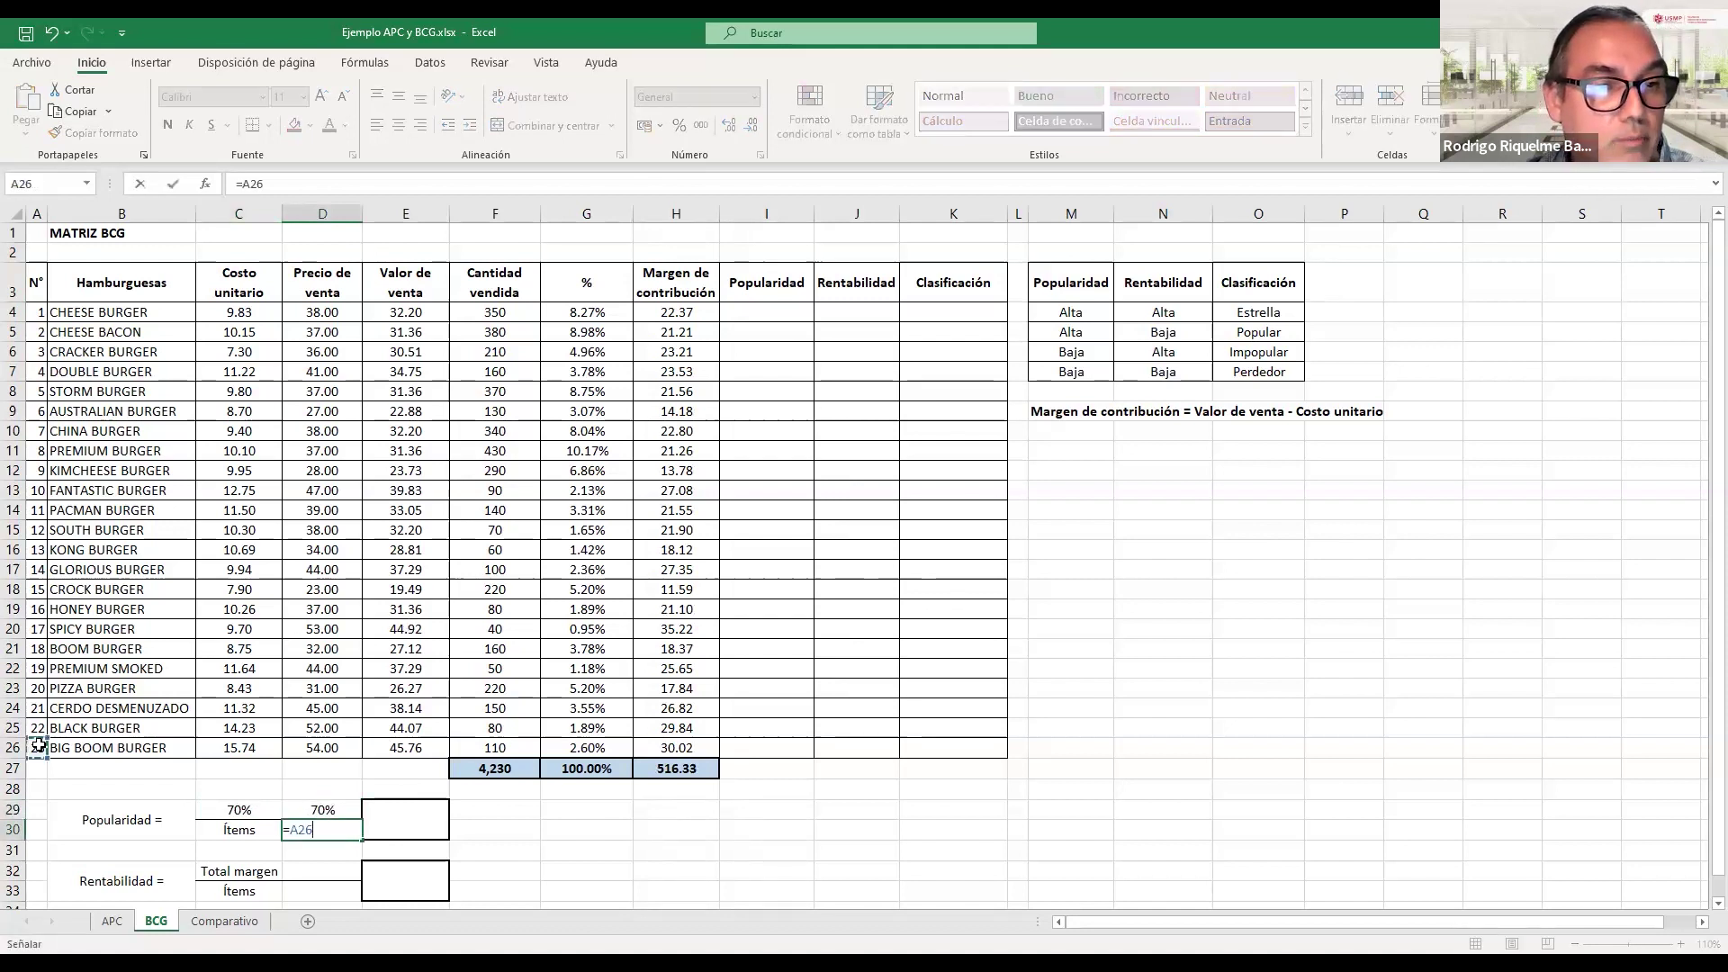
key(Tab)
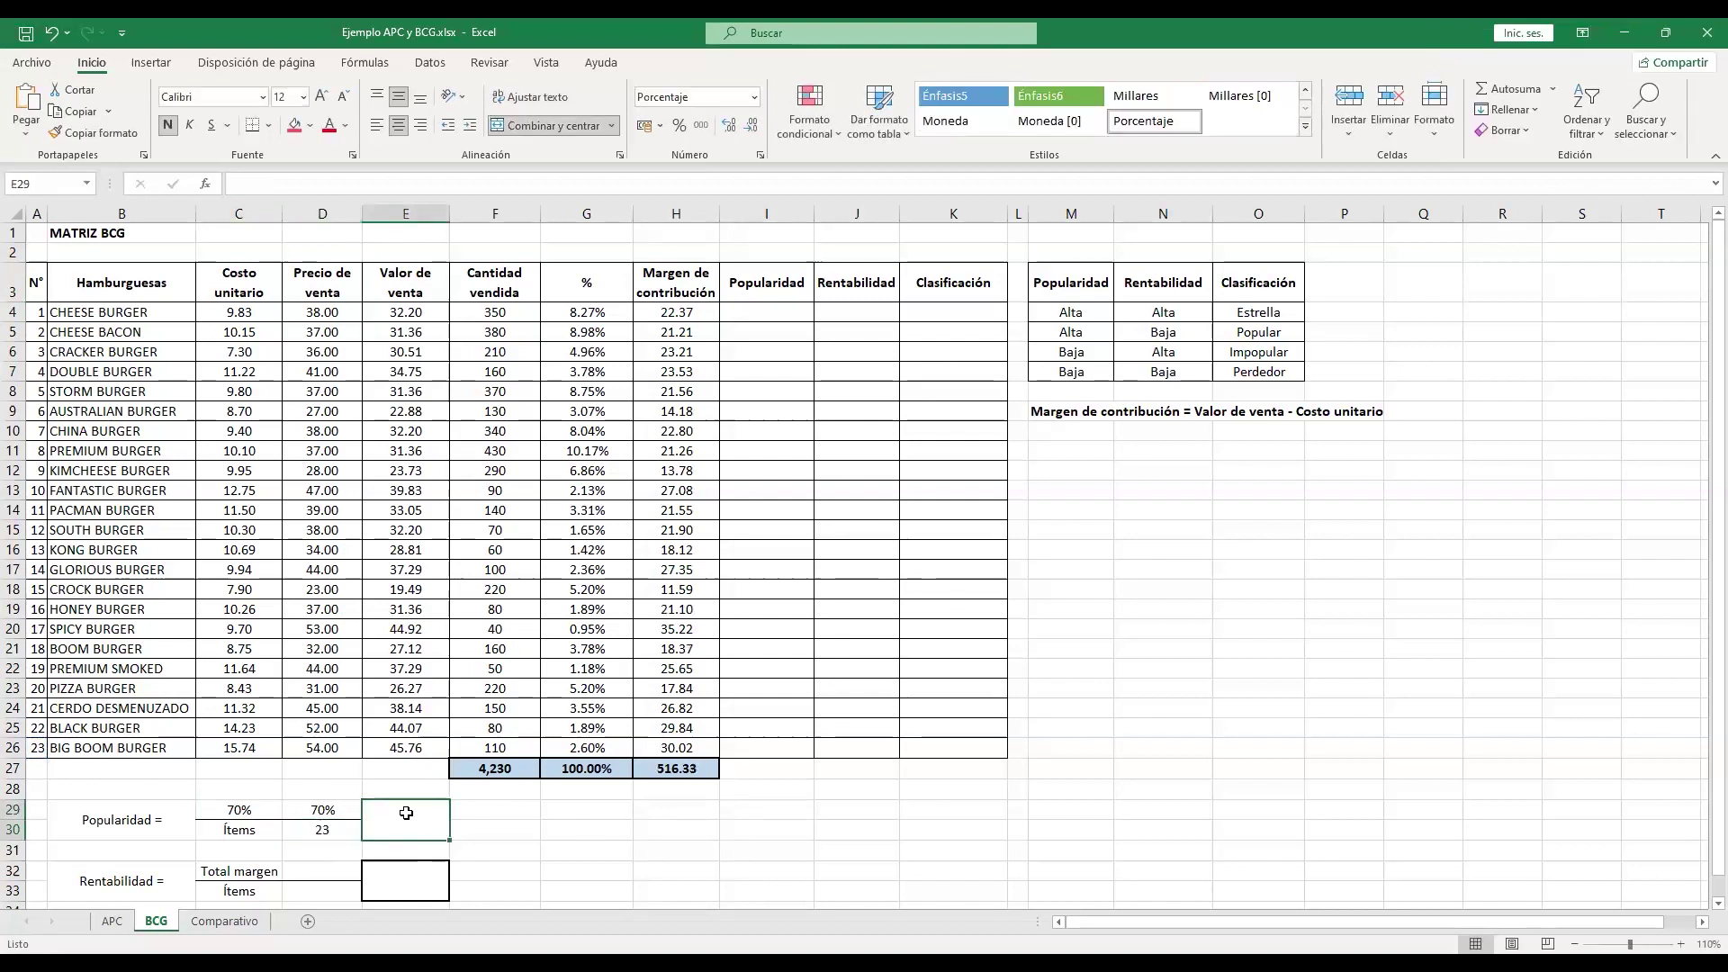
- Calculate the "Popularidad" threshold in E29 with =D29/D30 and fill the cell with the standard orange
text(=)
click(330, 811)
text(/)
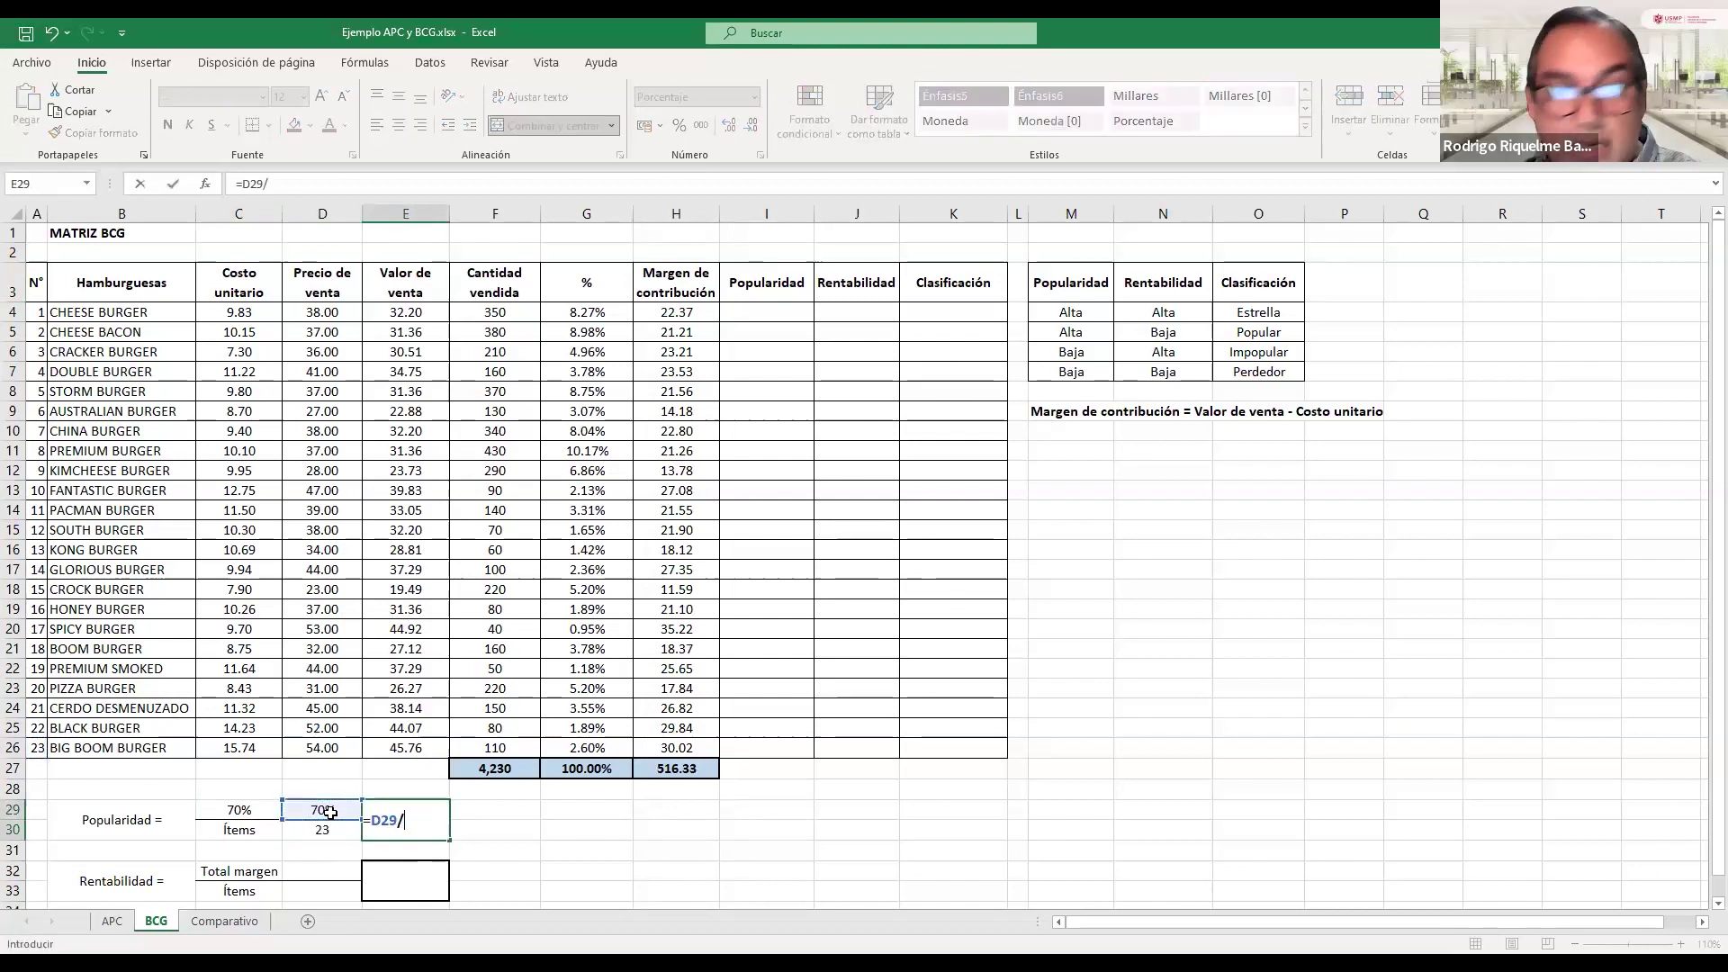
click(324, 829)
key(Tab)
click(409, 804)
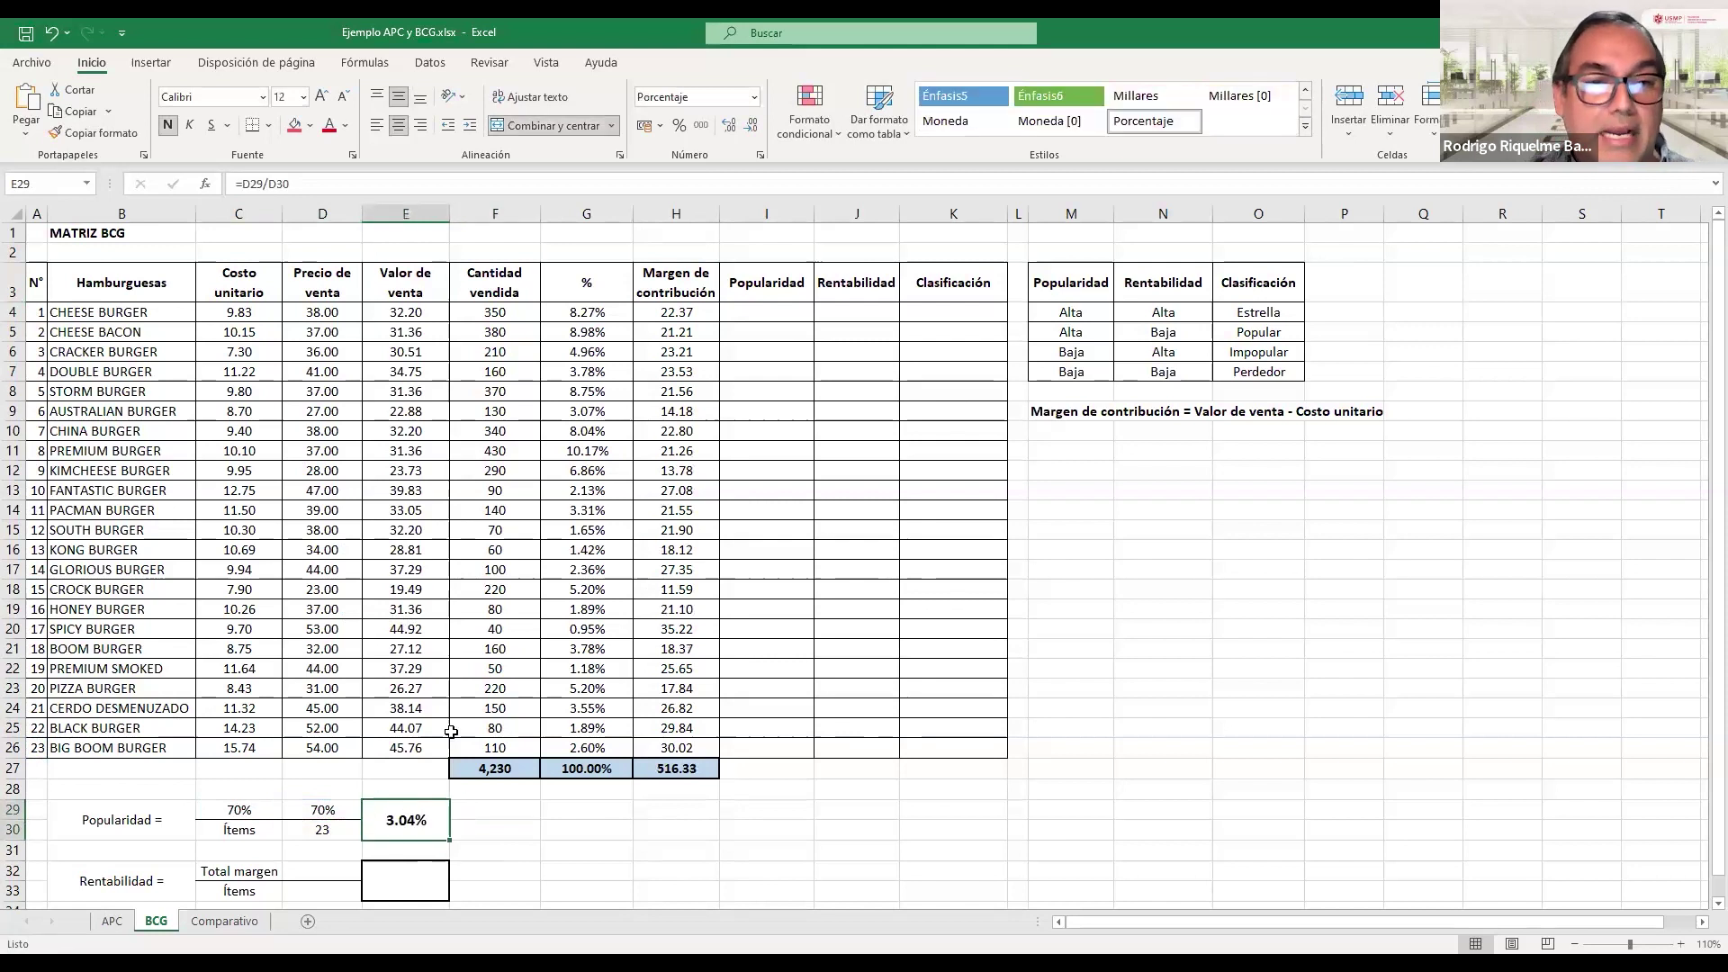
click(310, 126)
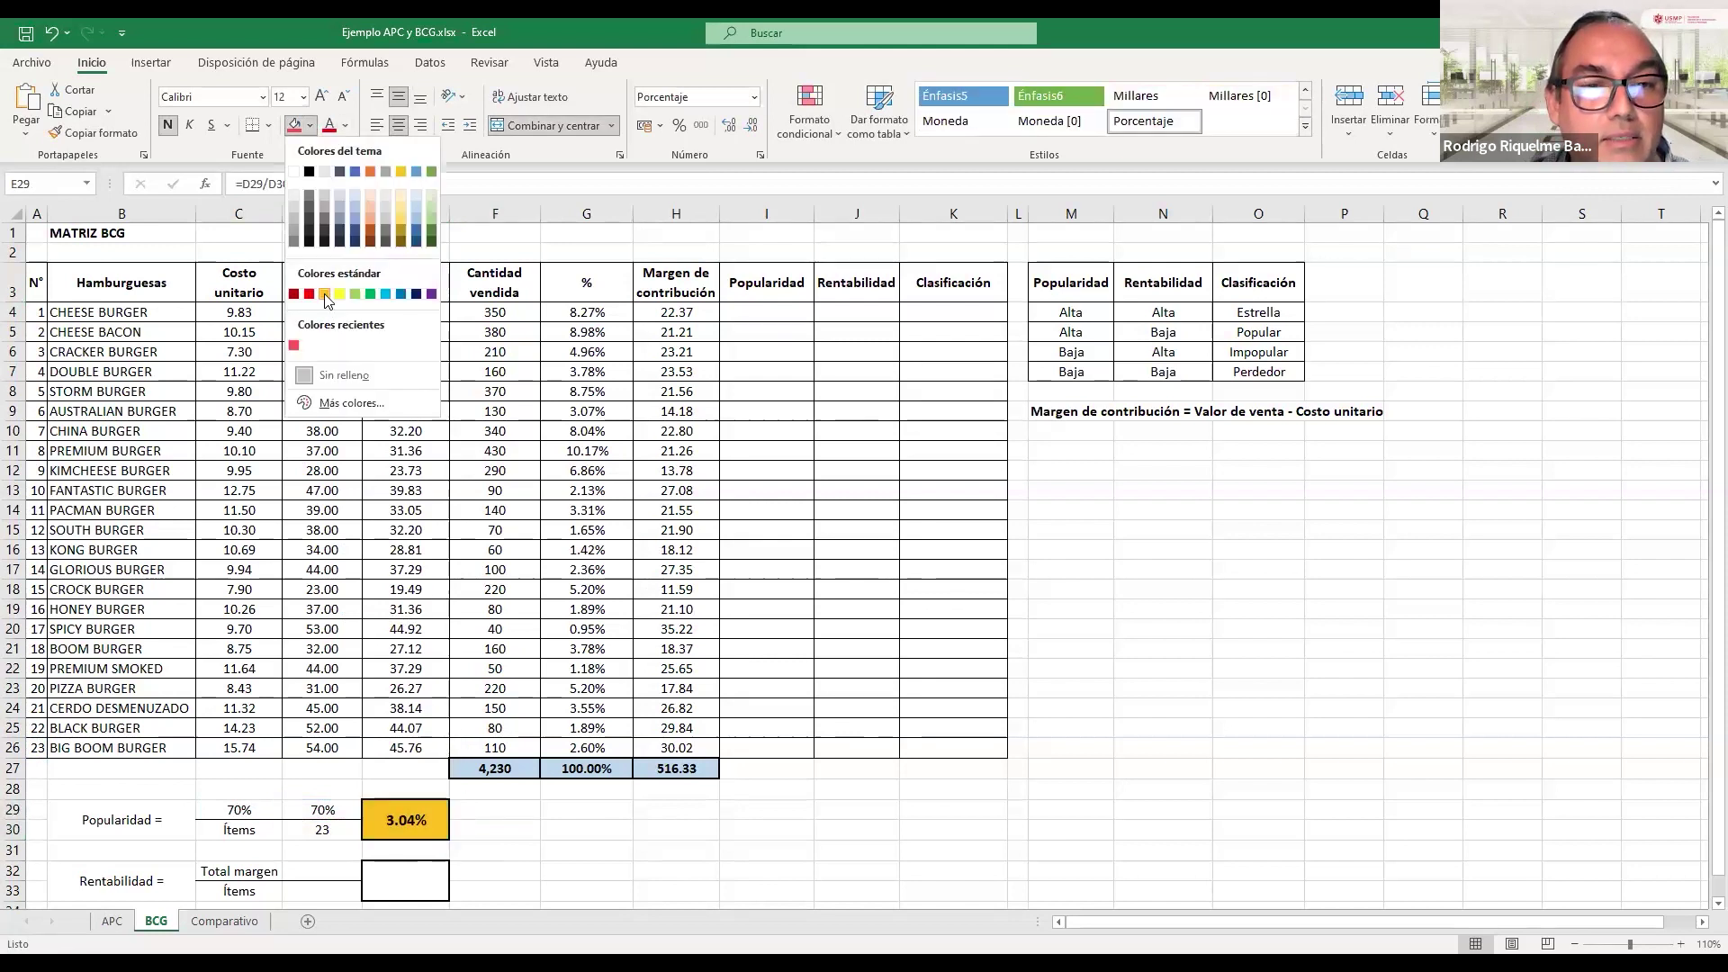
click(325, 294)
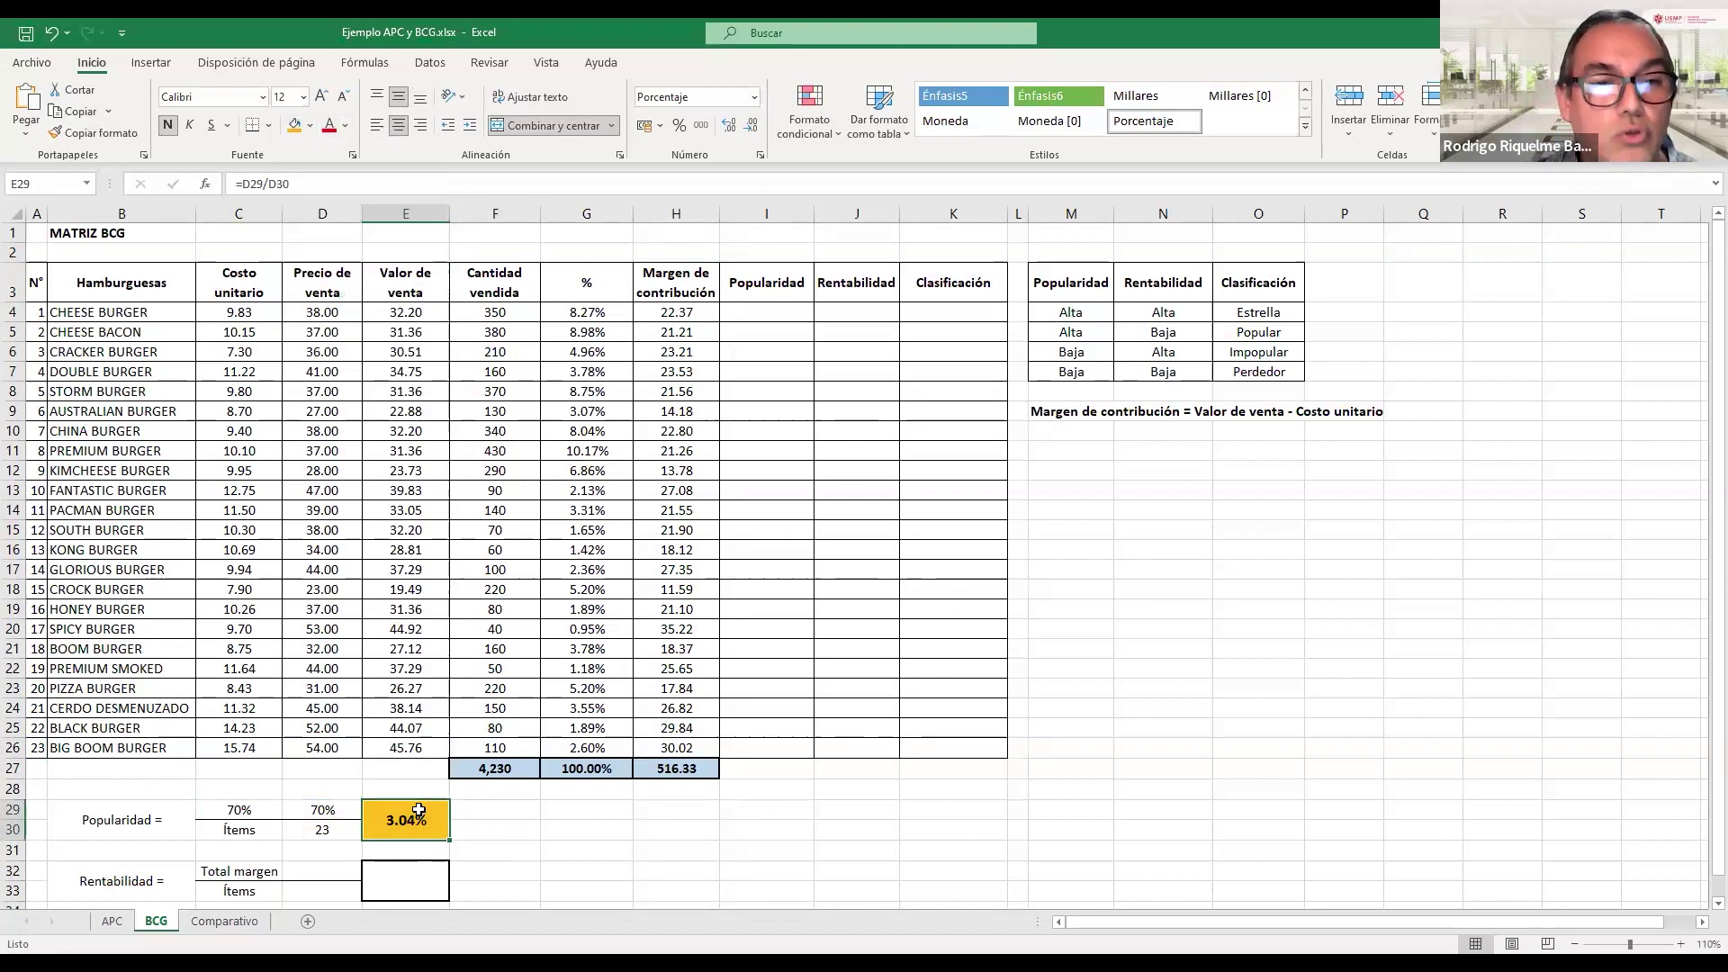
- Enter the "Popularidad" formula =SI(G4>=$E$29;"Alta";"Baja") in I4
click(761, 311)
text(=)
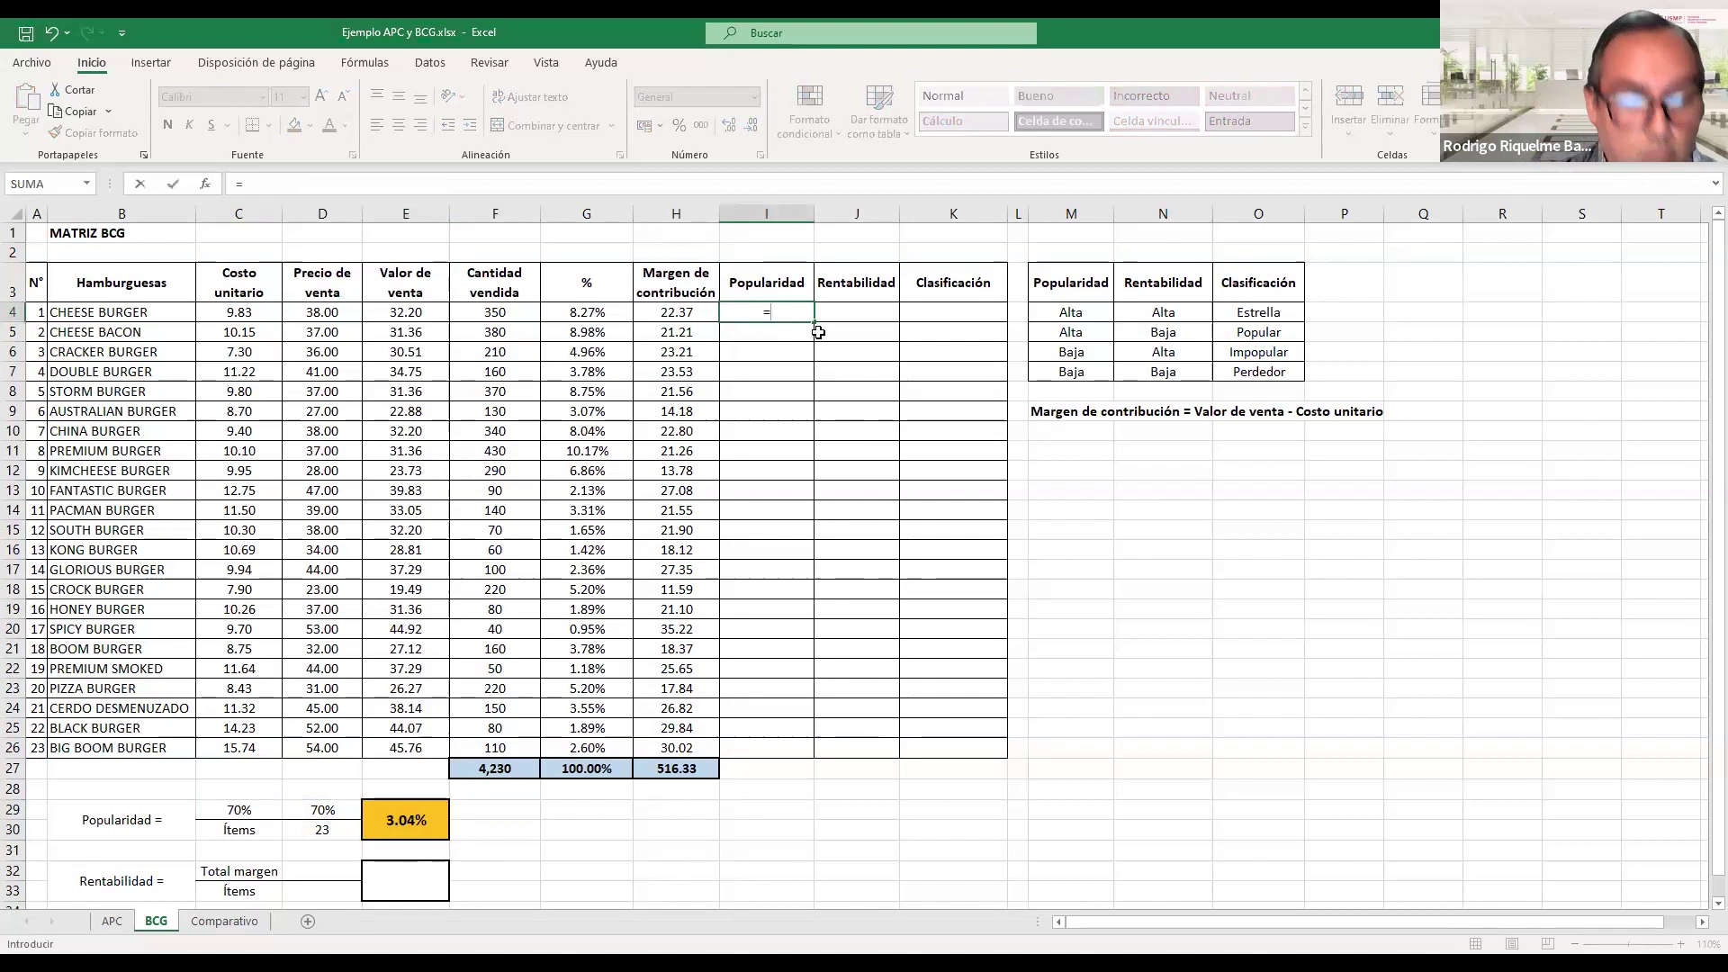
text(si()
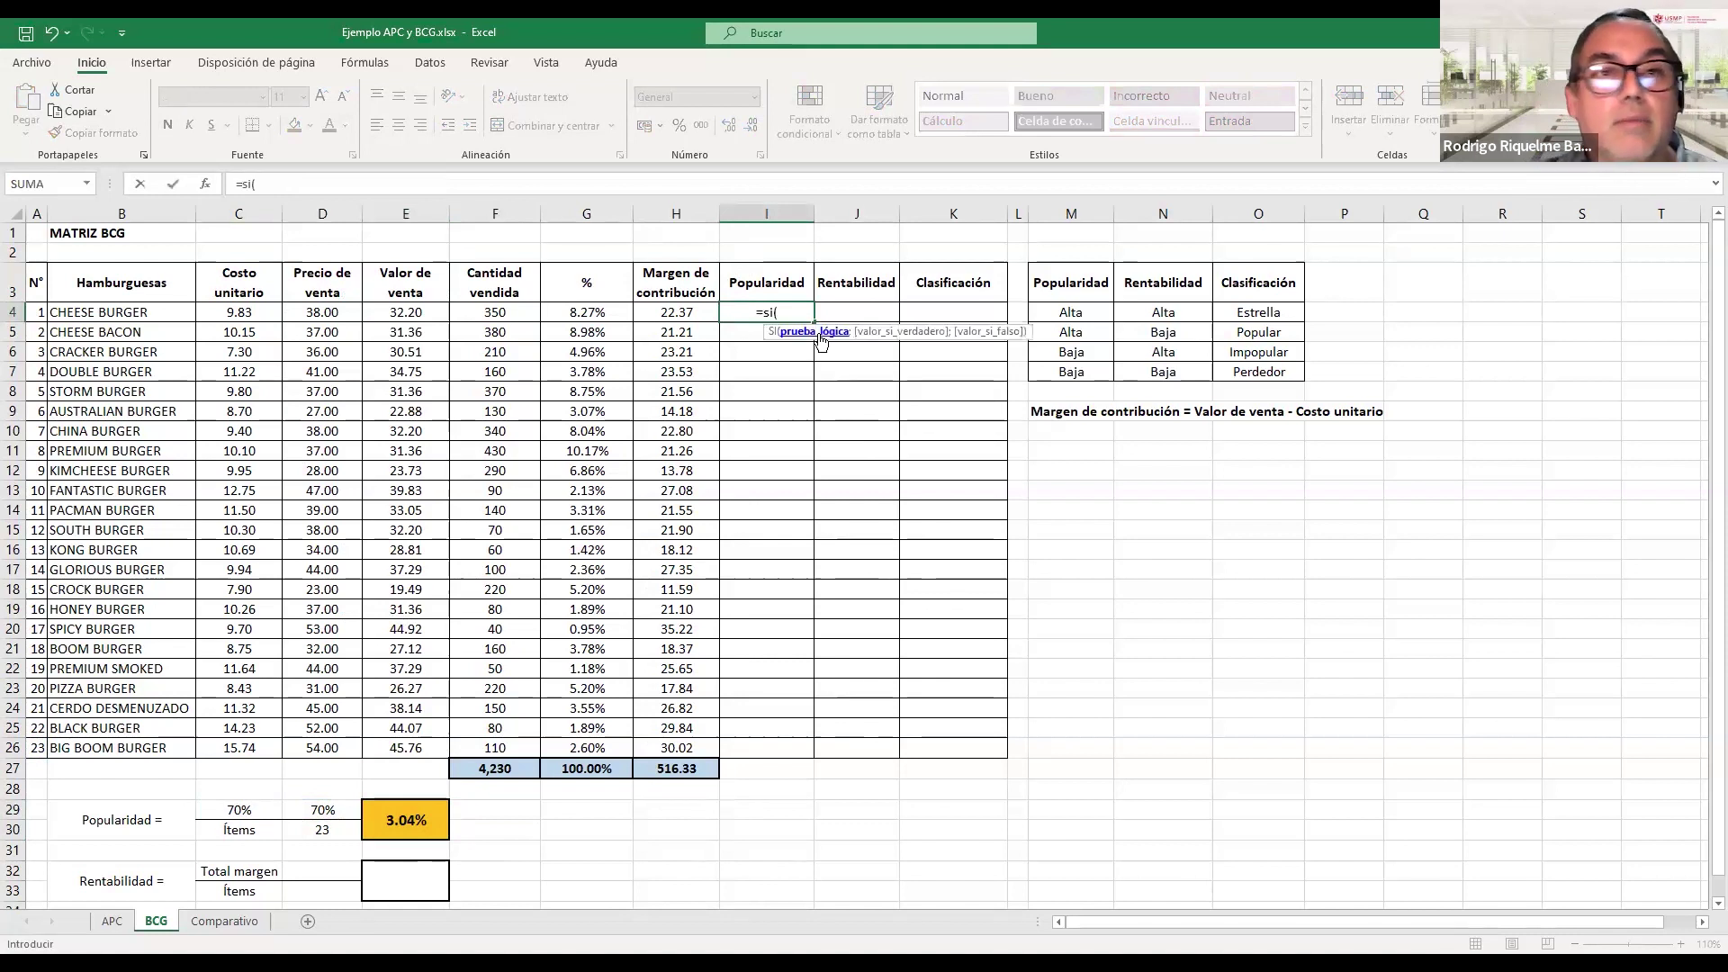
click(603, 315)
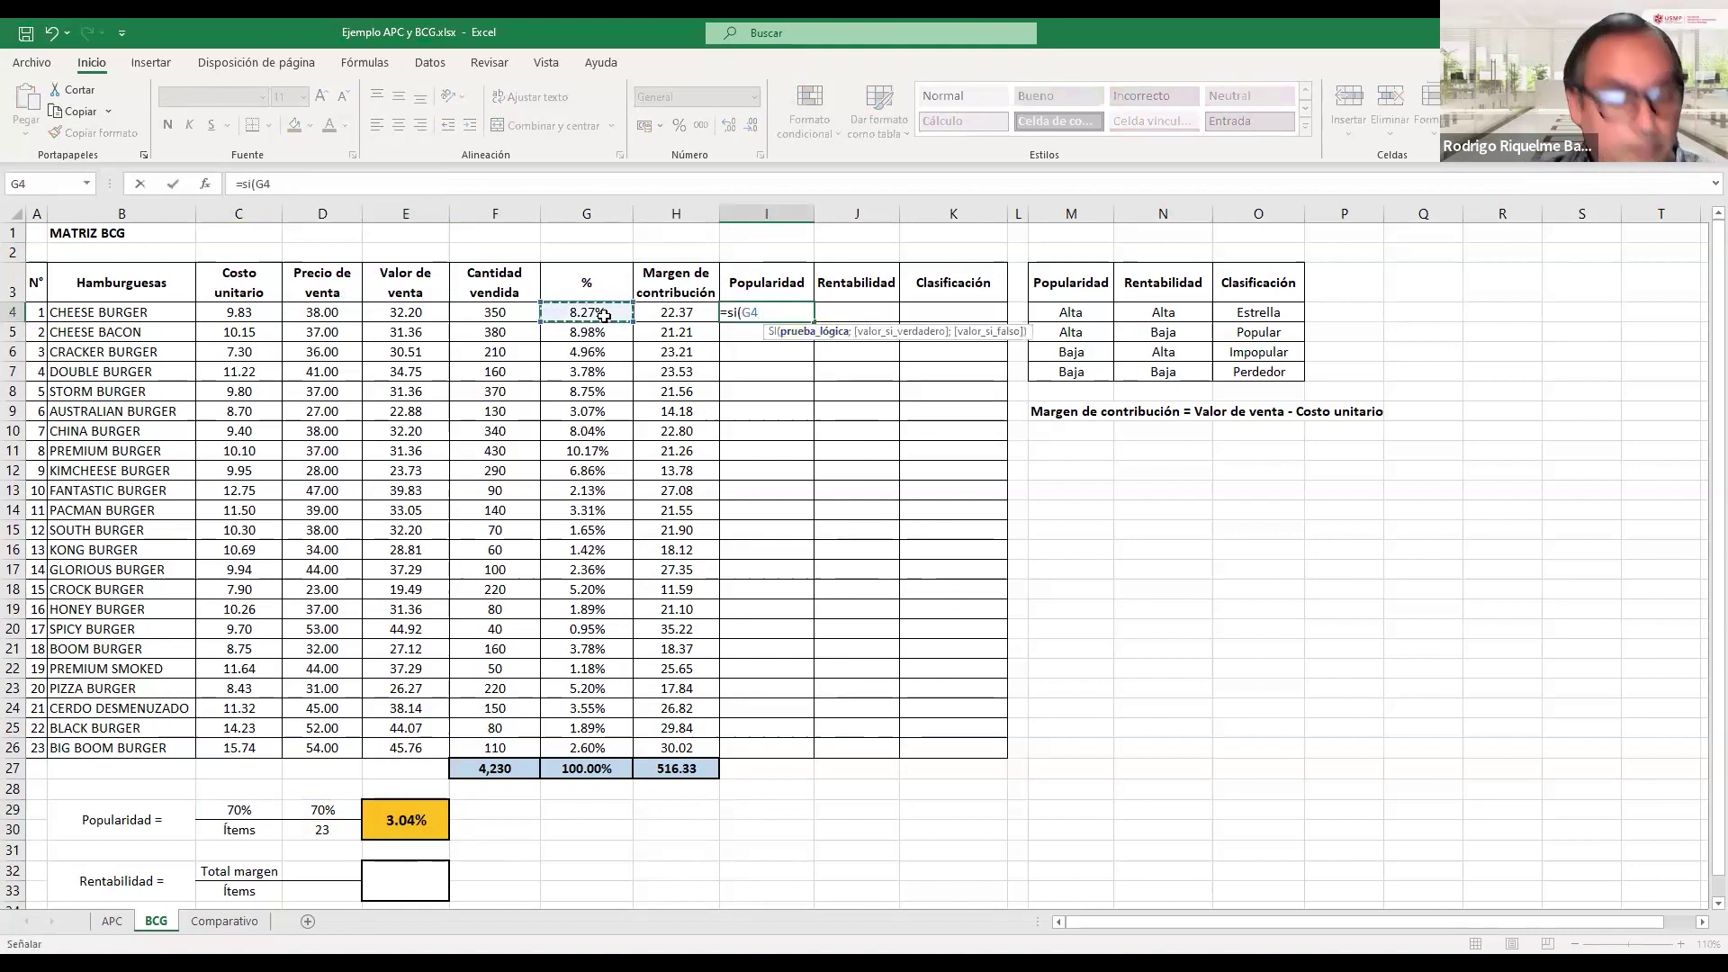
text(>=)
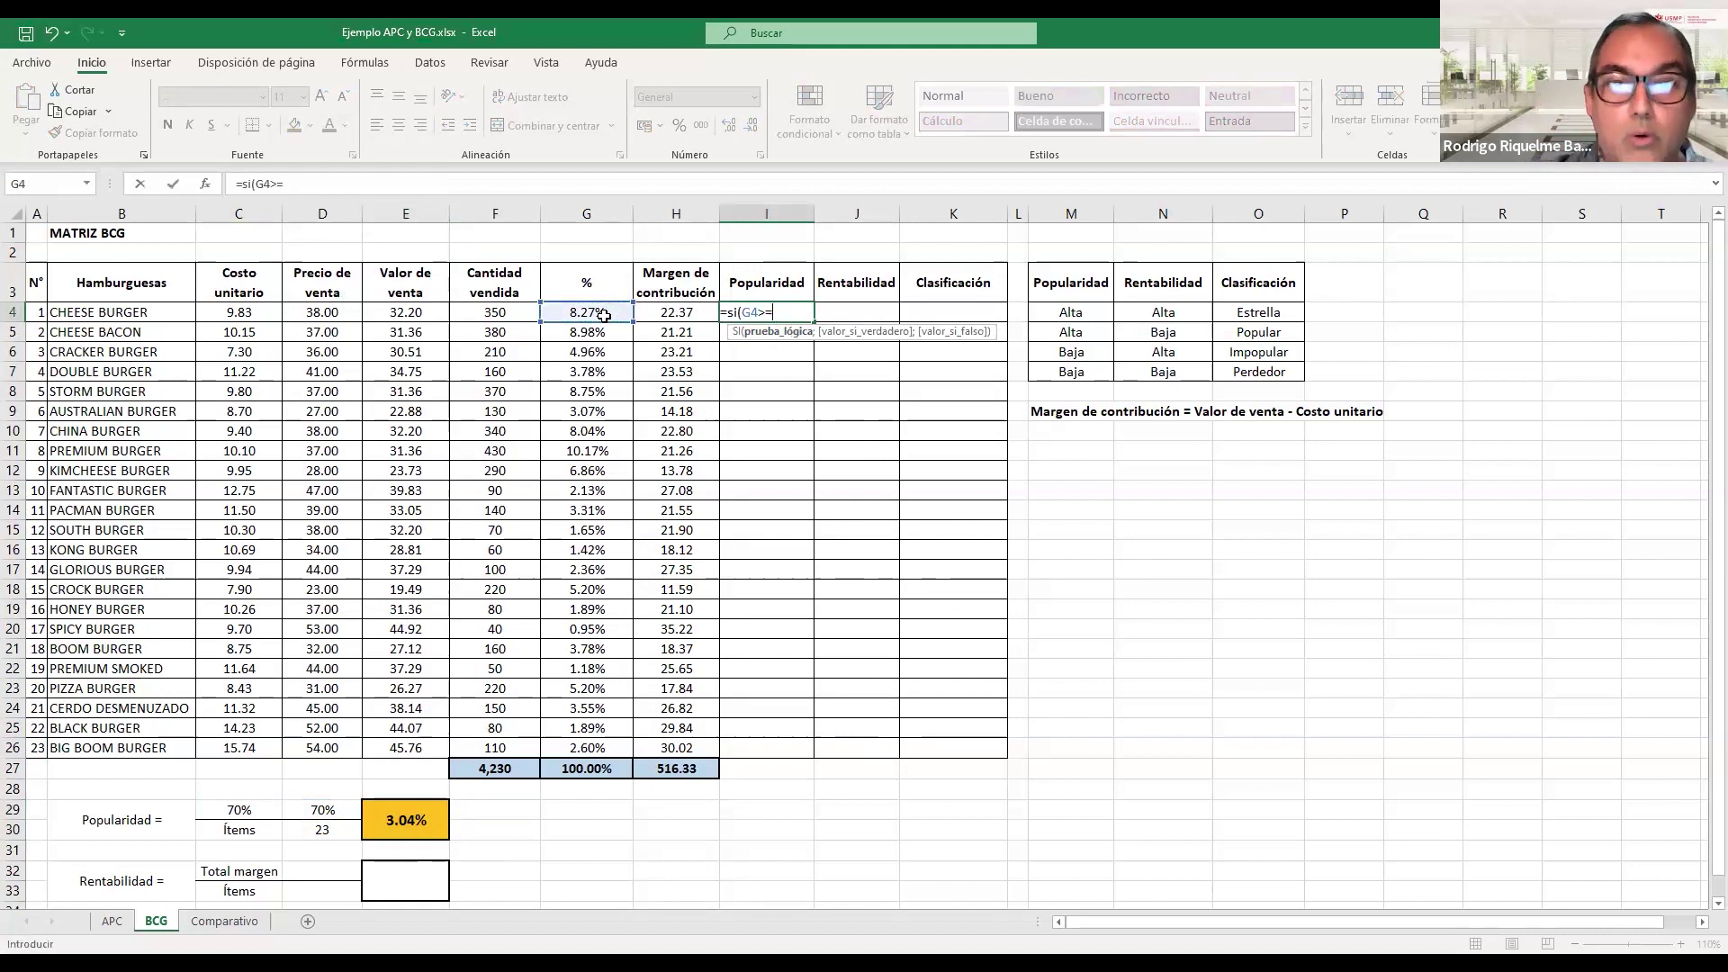
click(417, 819)
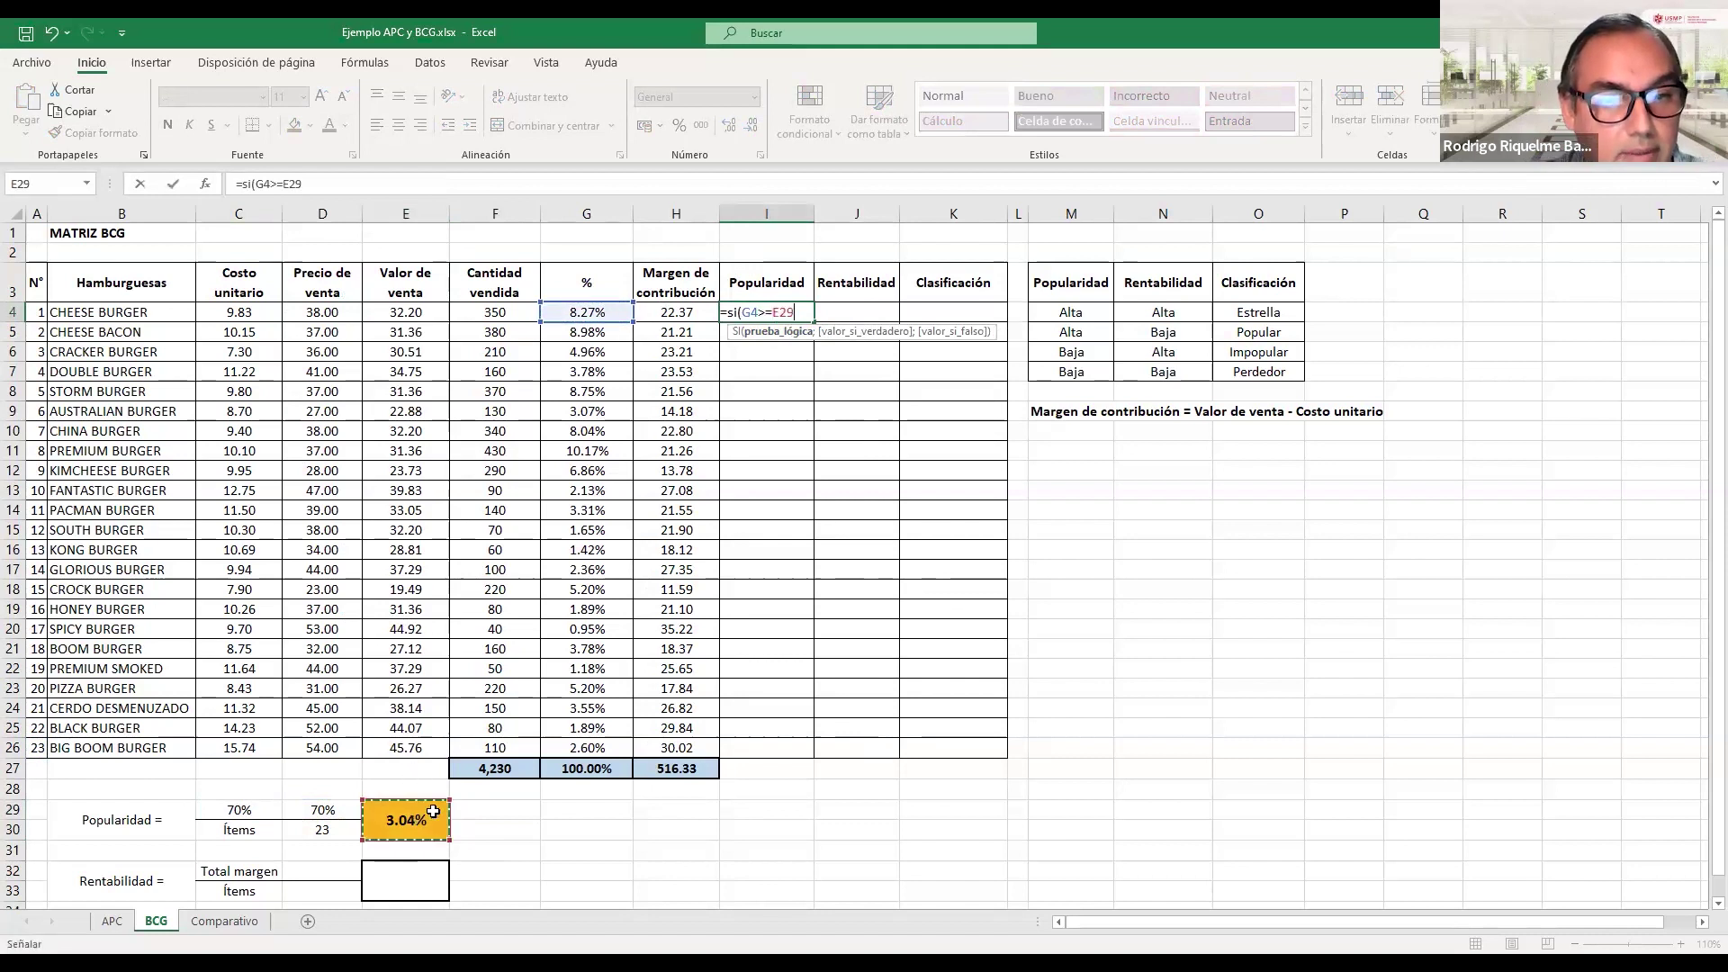
key(F4)
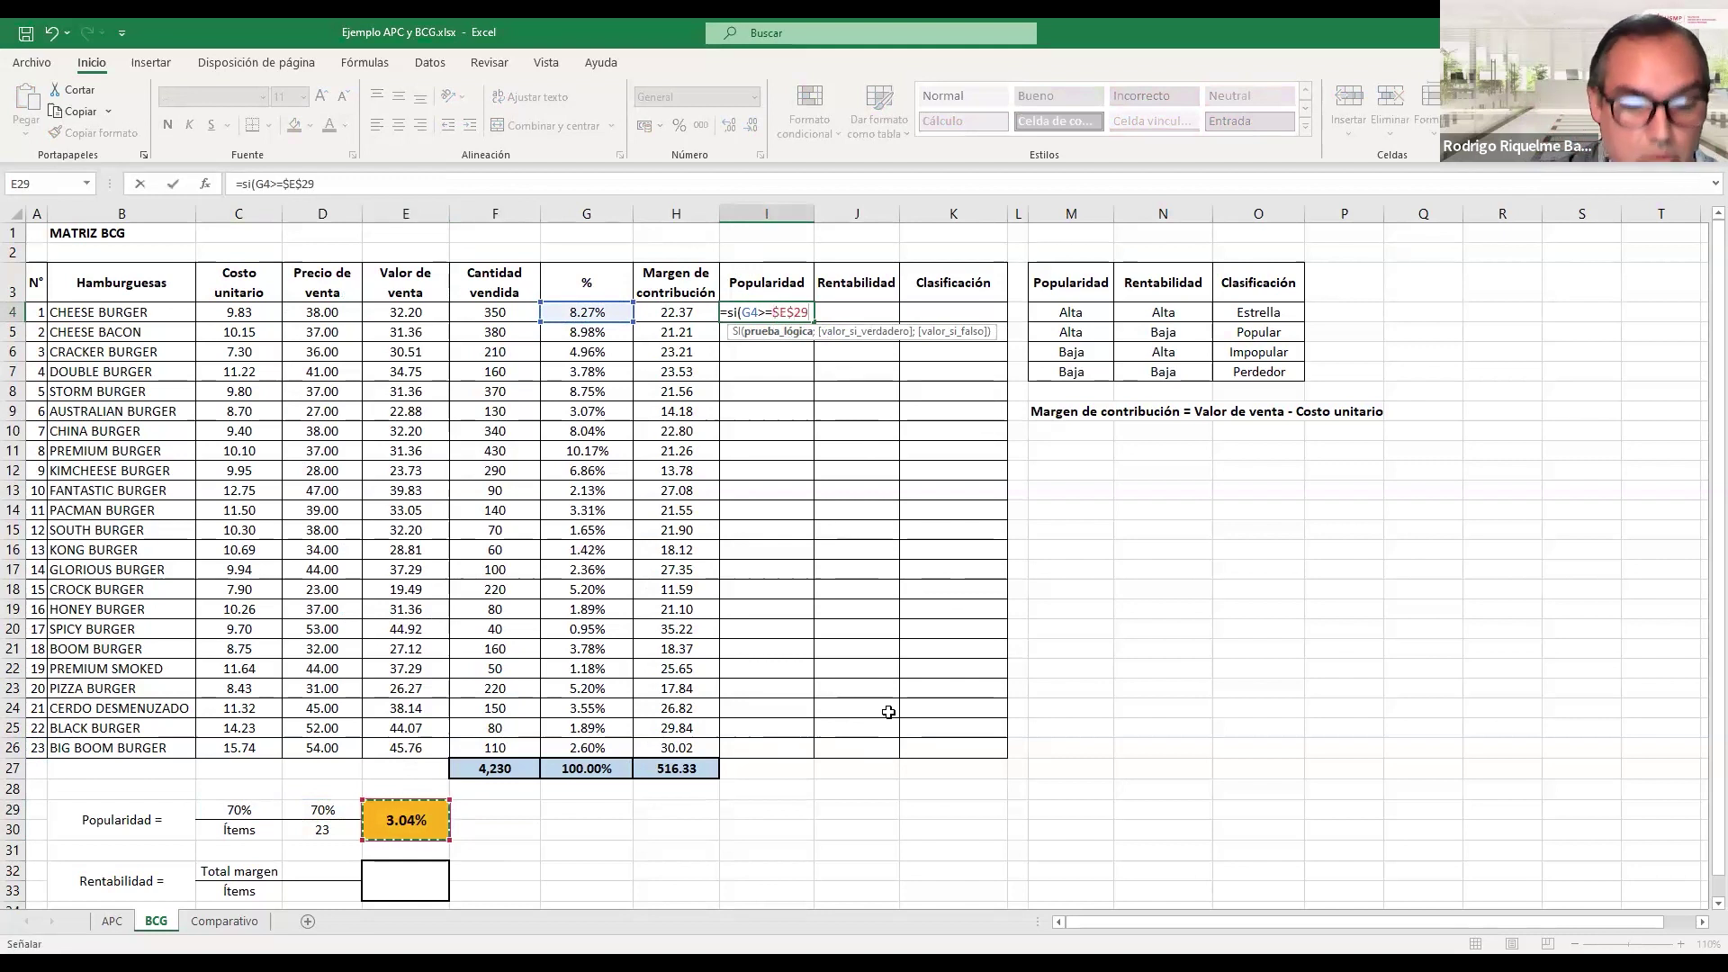
text(;)
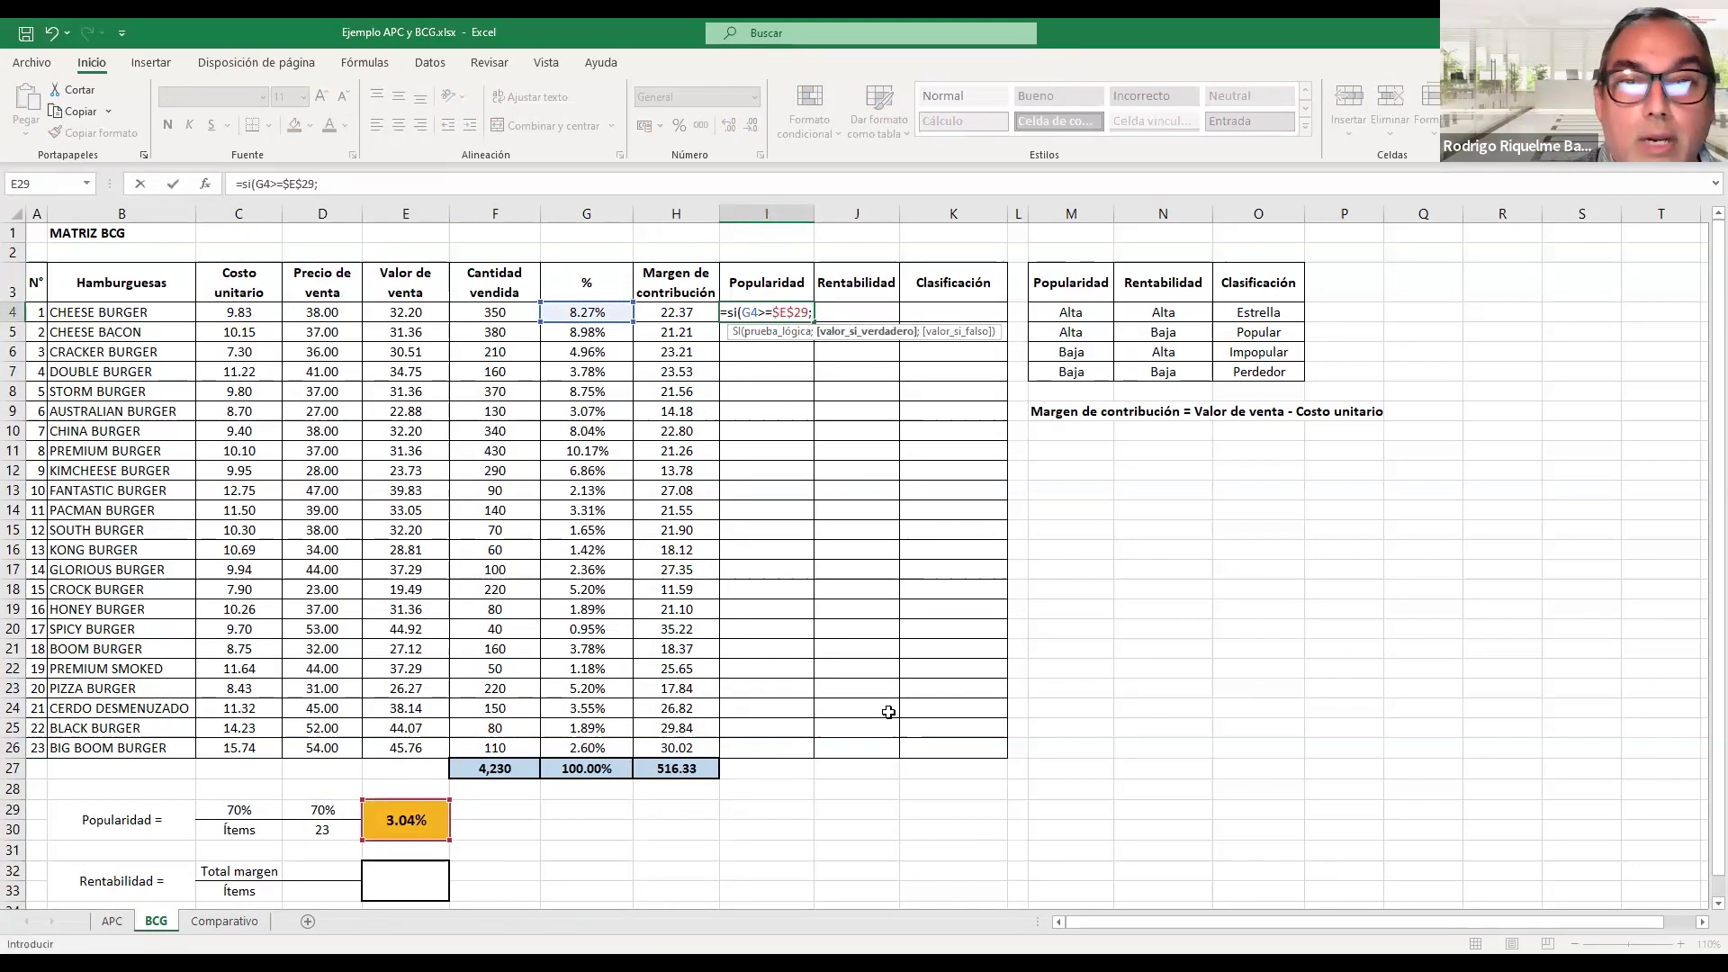
text("A)
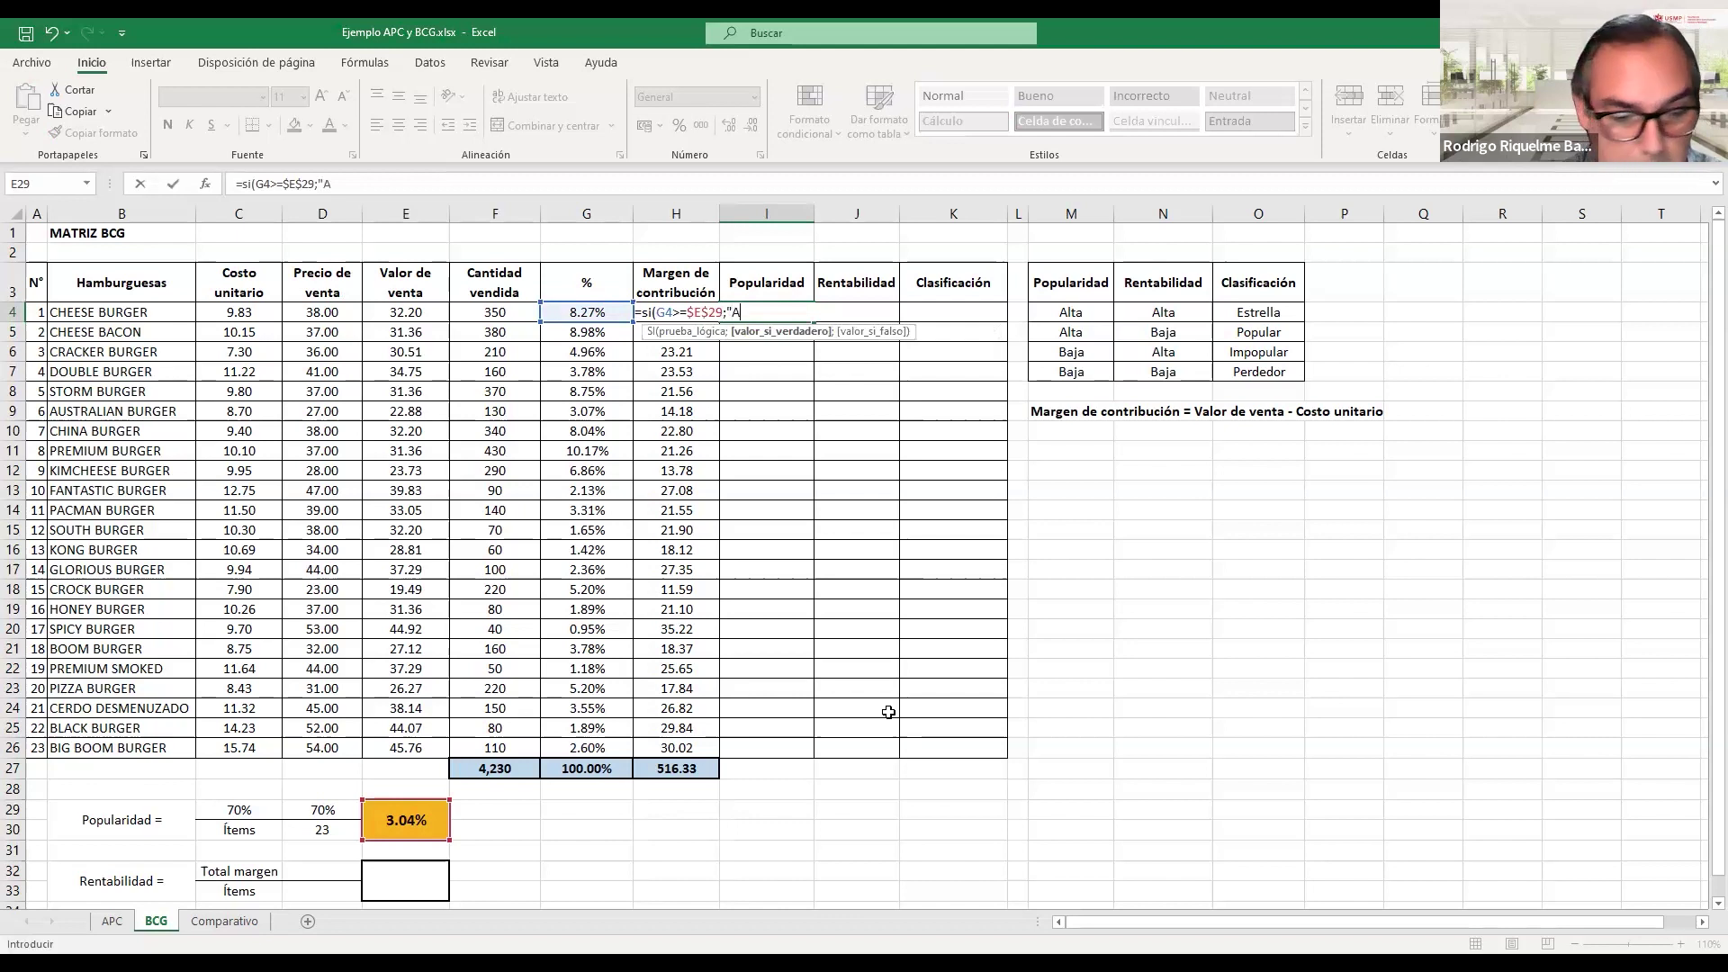
text(lta";"Baja")
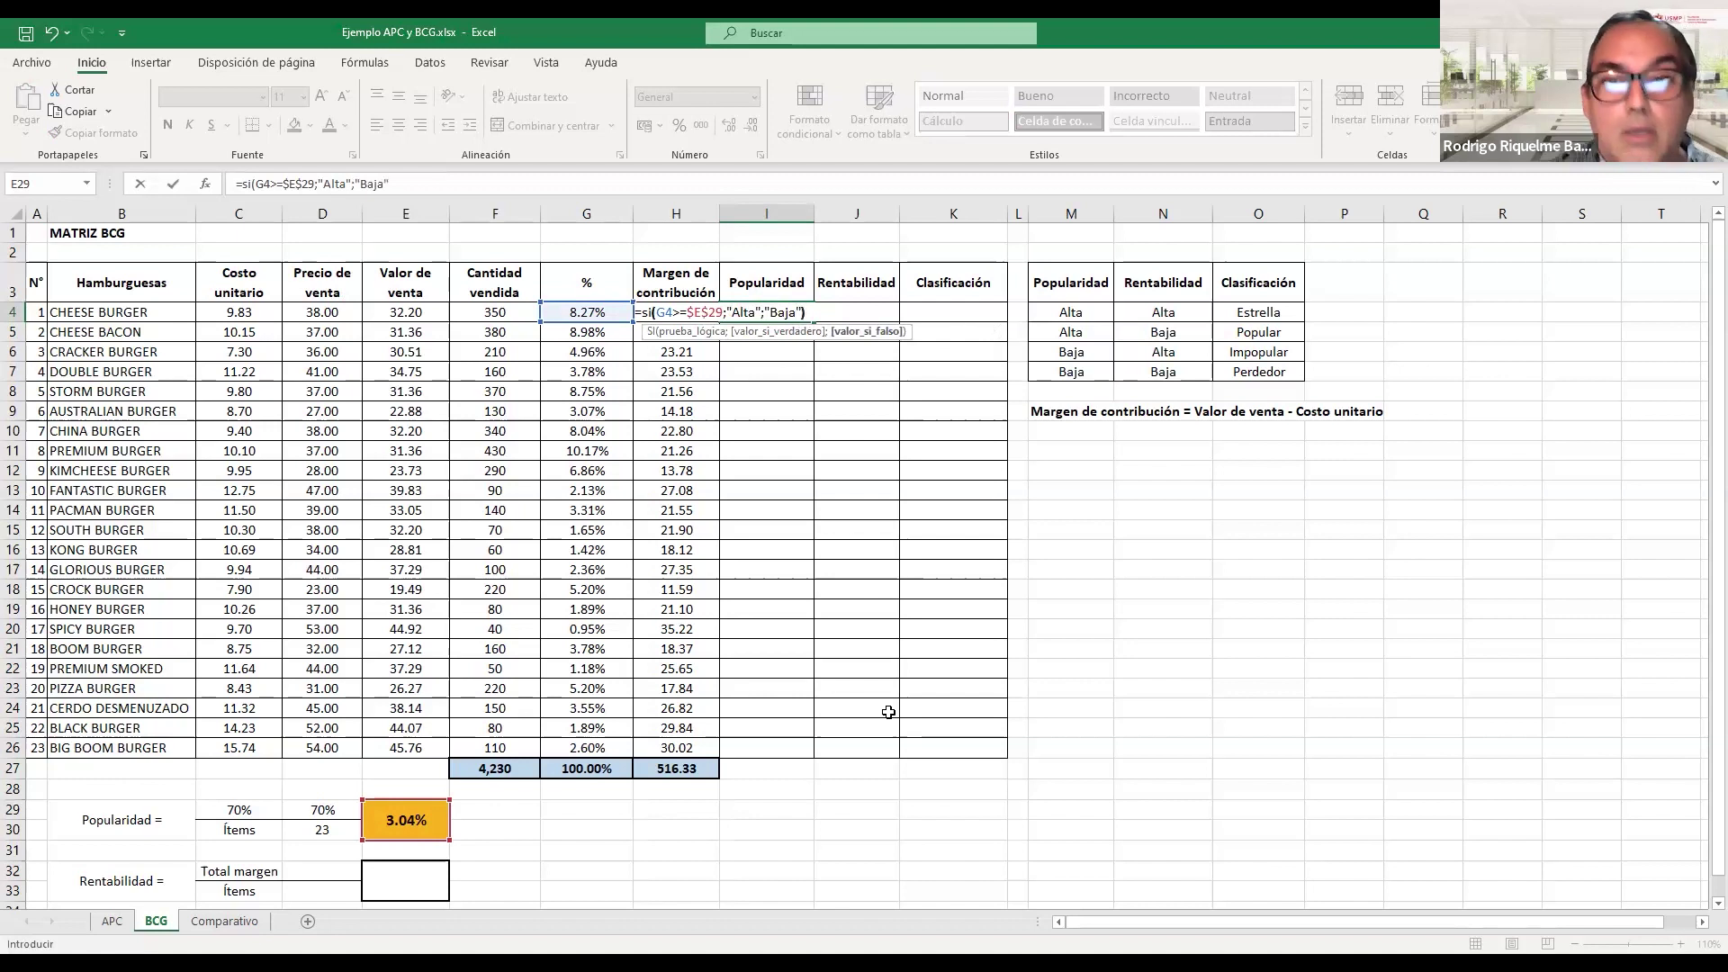
key(Tab)
- Fill the "Popularidad" formula from I4 down to I26
click(577, 308)
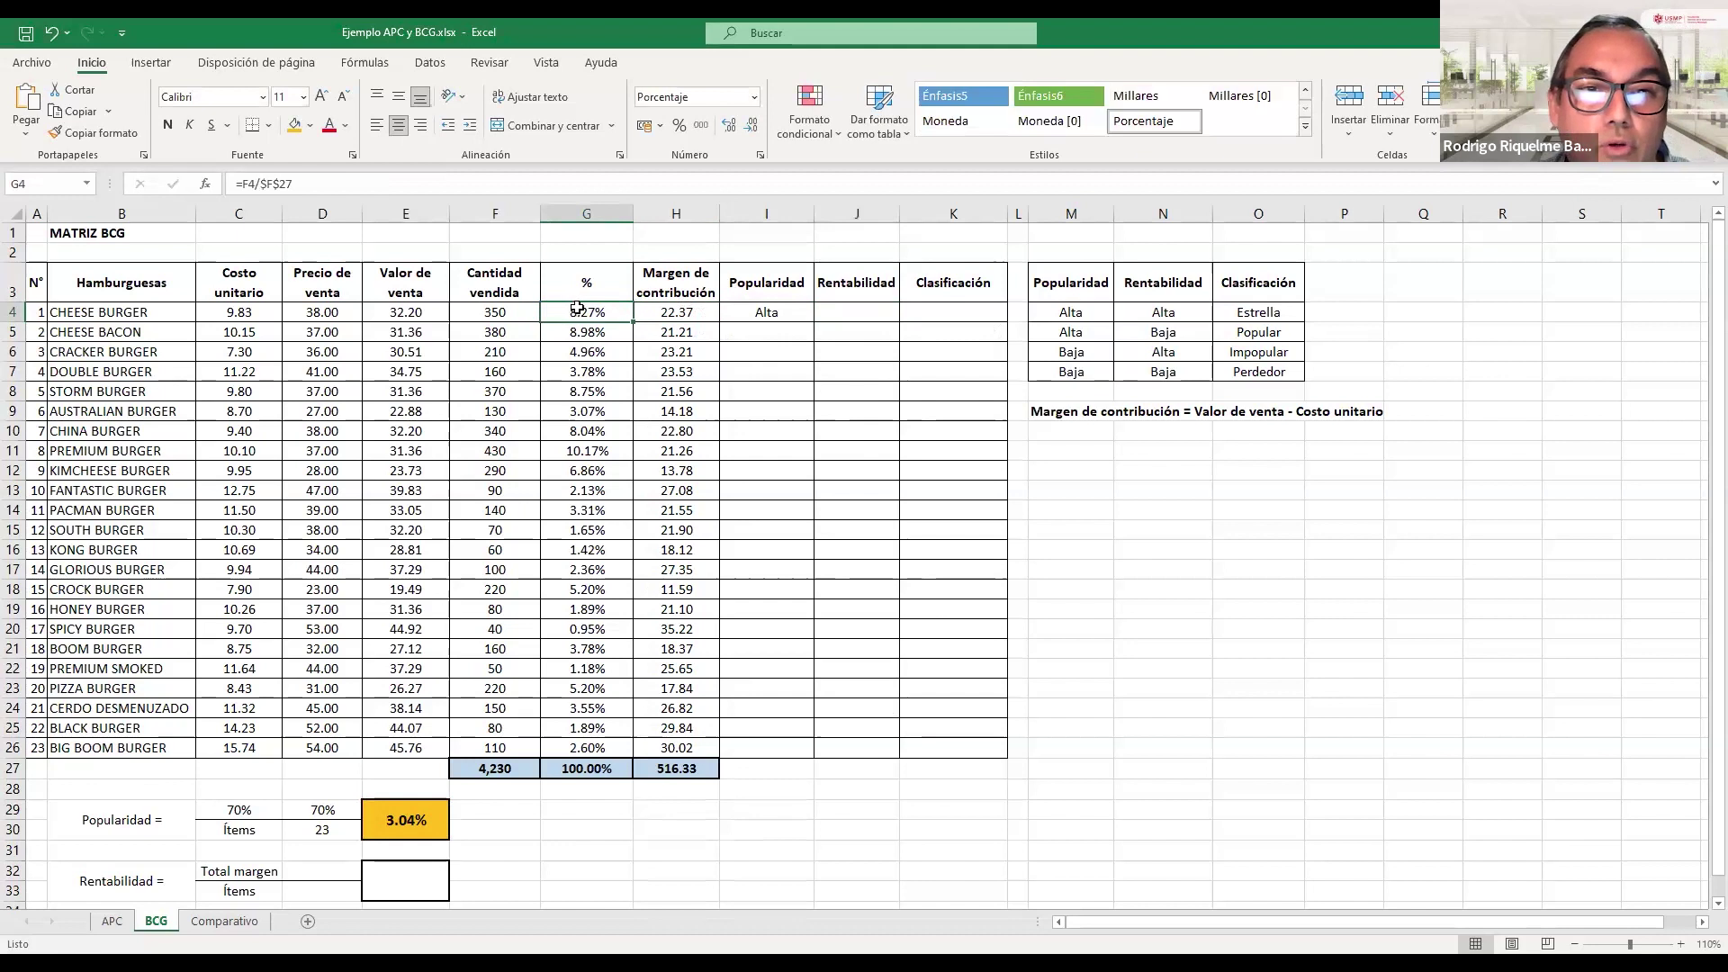
click(414, 815)
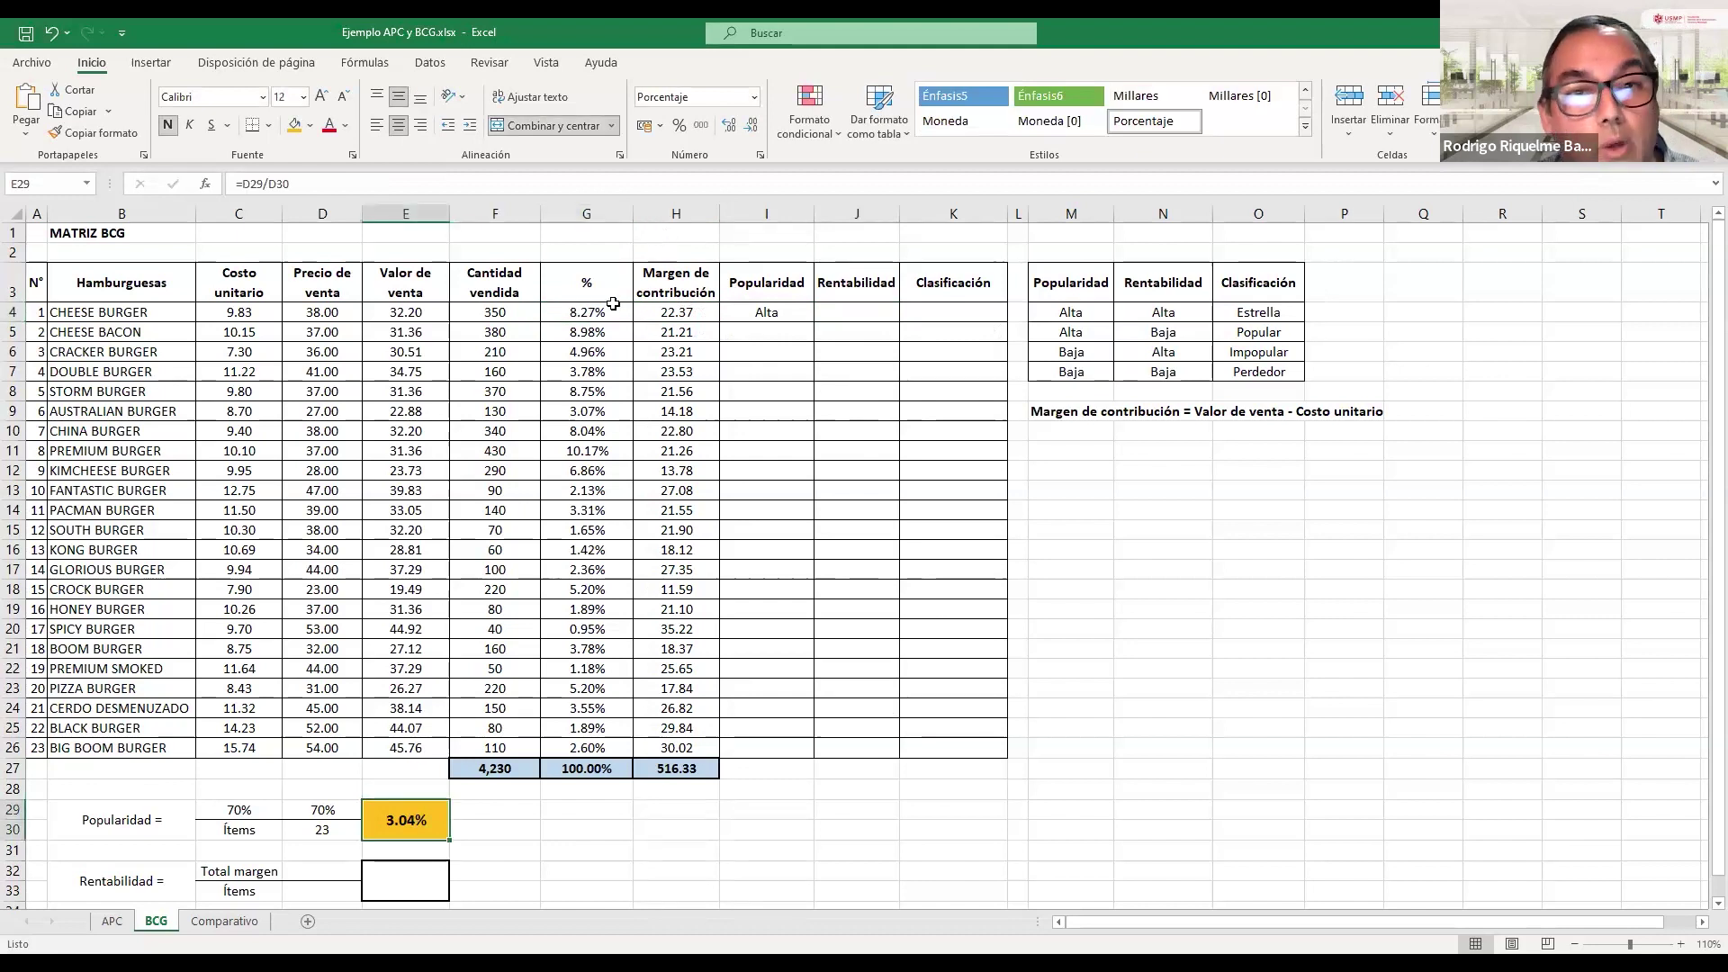
click(758, 309)
drag(813, 322, 790, 755)
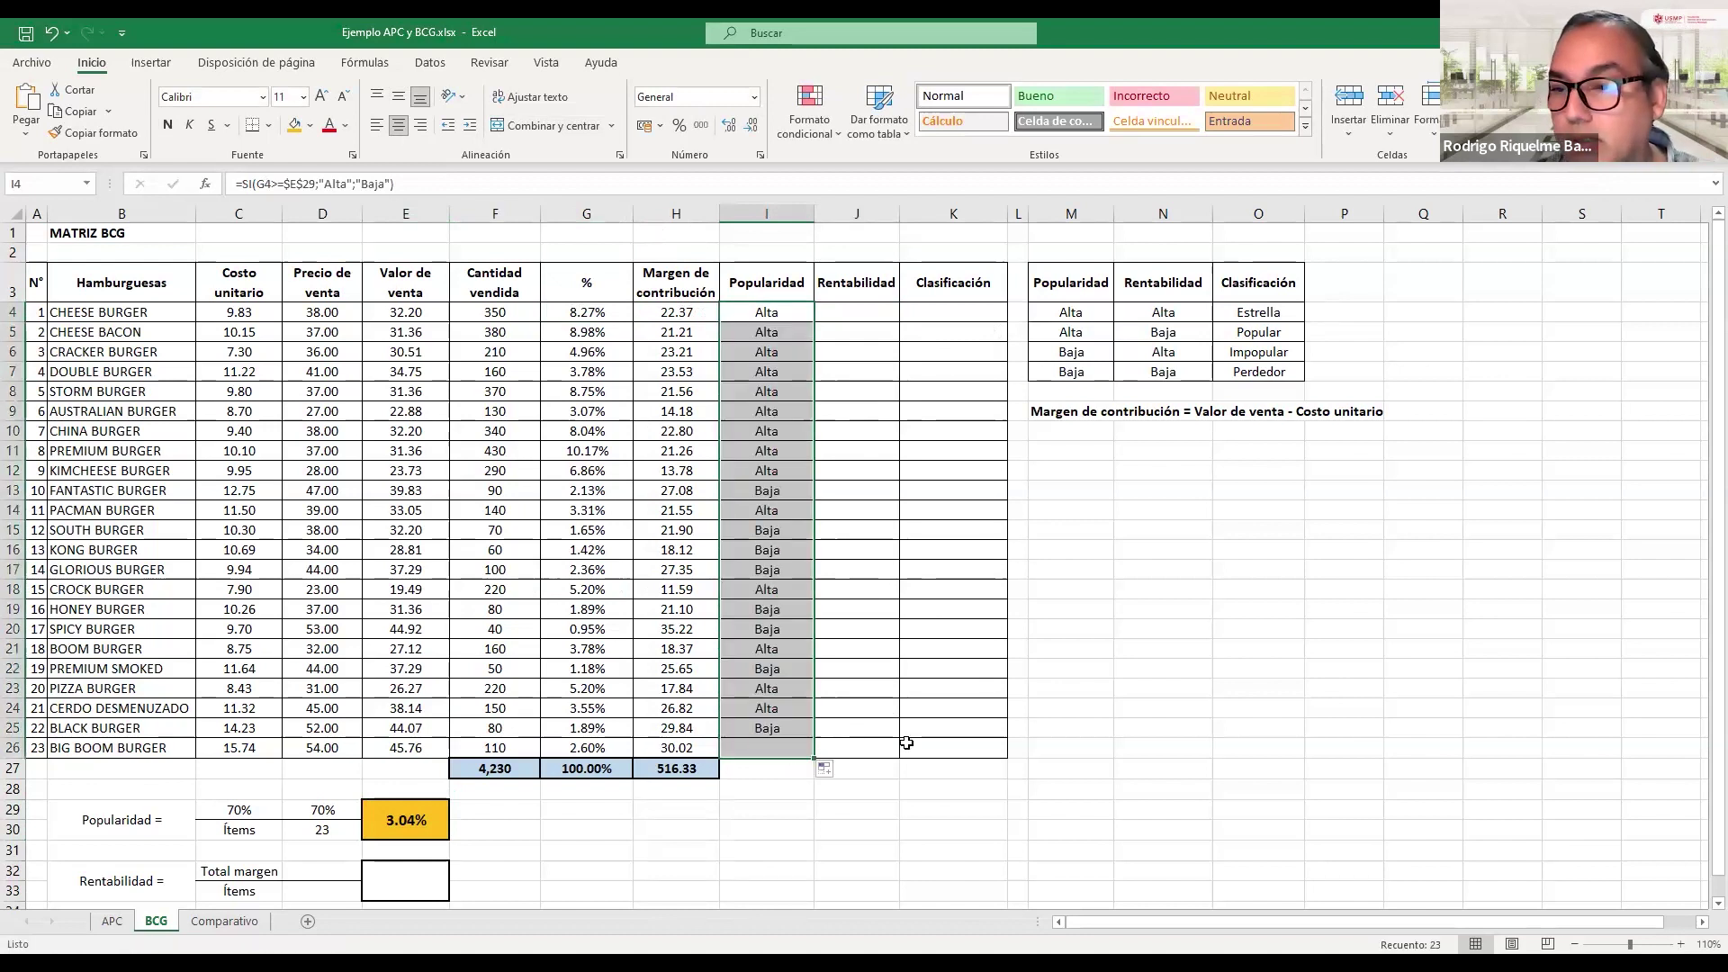
click(856, 312)
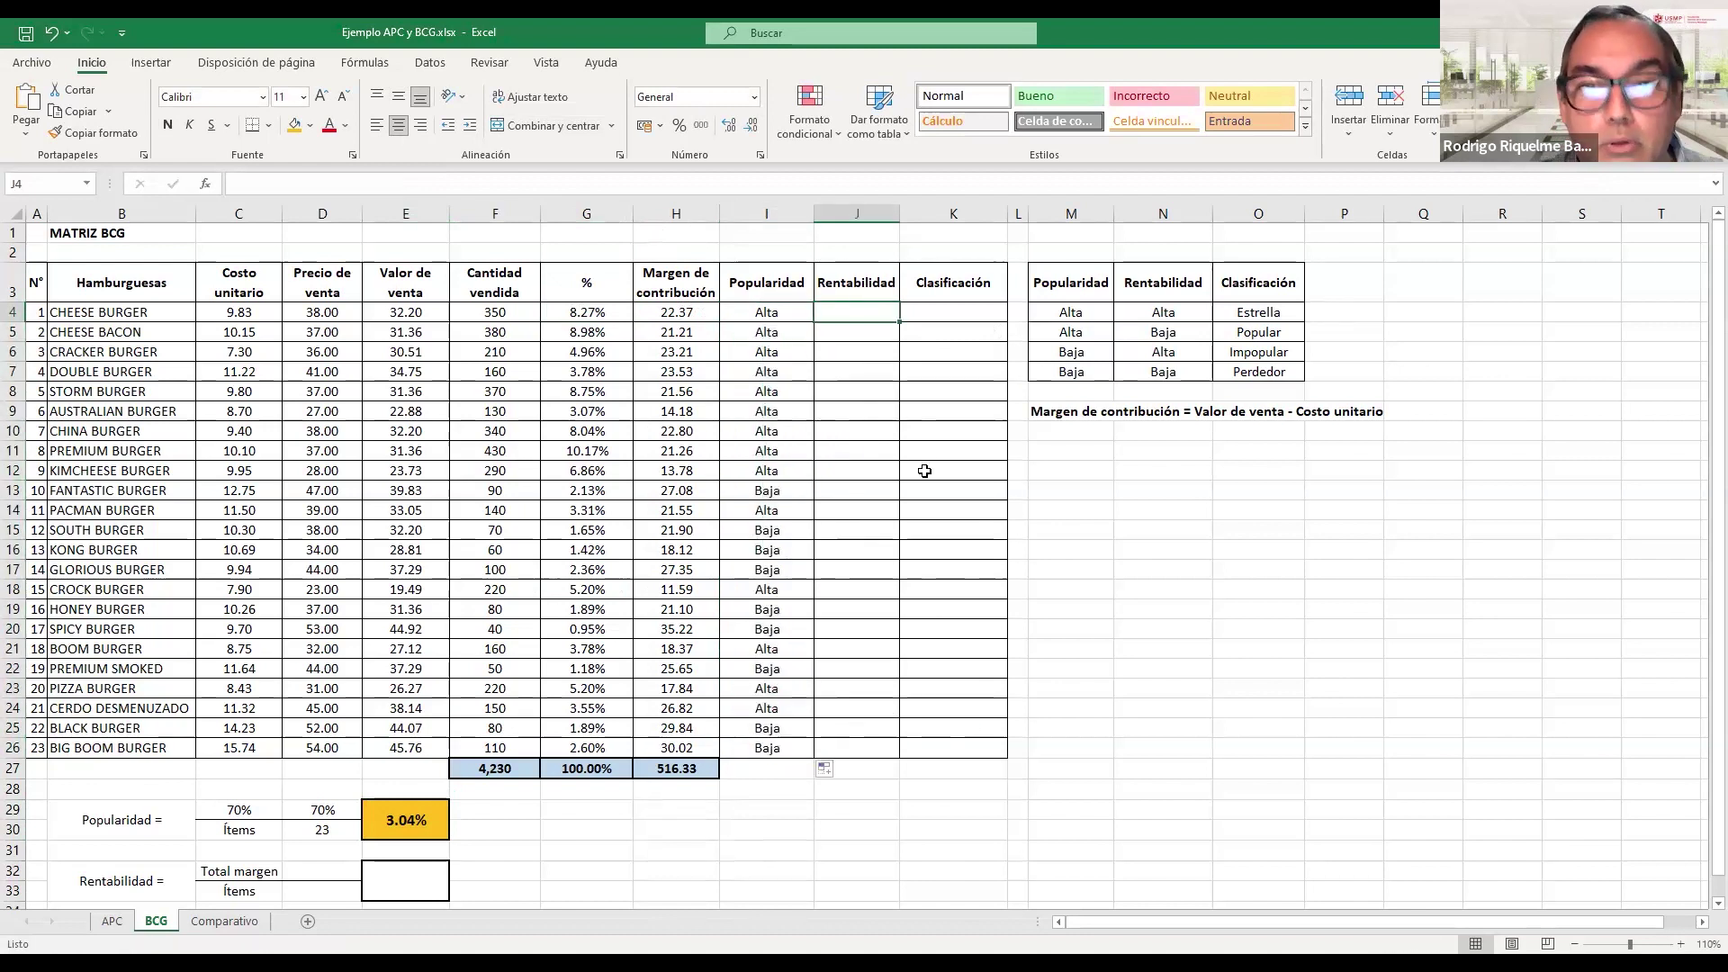
- Enter the "Rentabilidad" inputs: the total margin as =H27 in D32 and the item count as =A26 in D33
click(336, 876)
text(=)
click(679, 771)
key(Return)
text(=)
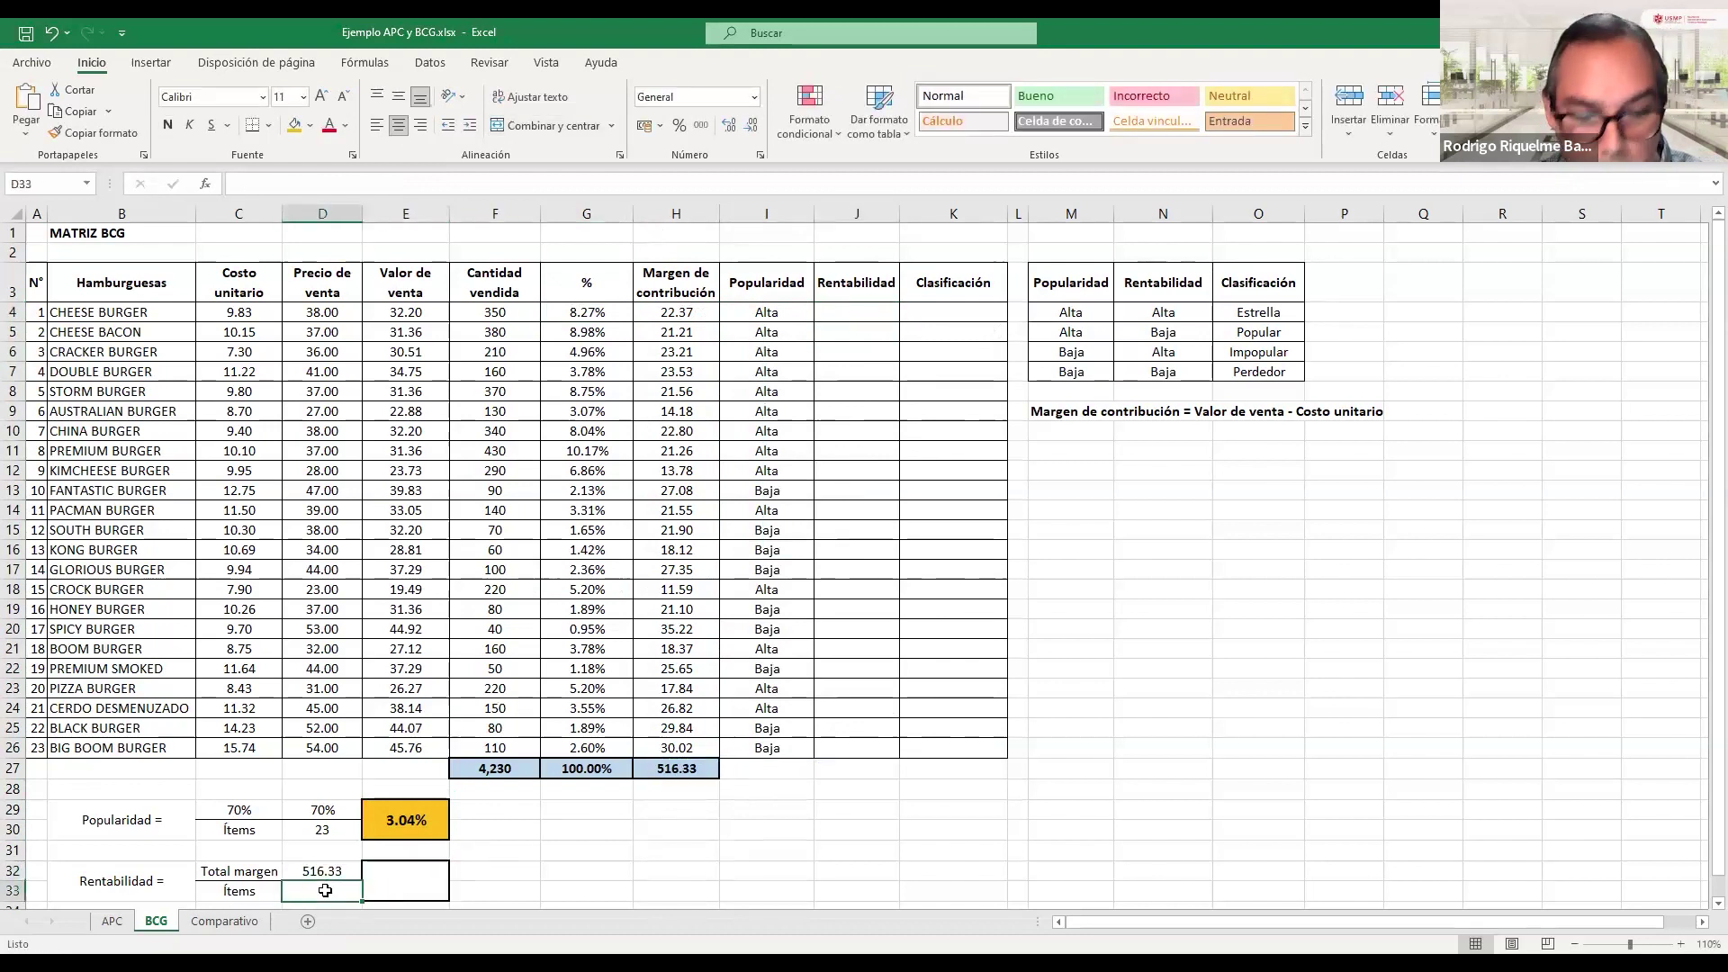
click(37, 750)
key(Return)
- Calculate the "Rentabilidad" threshold in E32 with =D32/D33 and fill the cell with the same orange
click(418, 876)
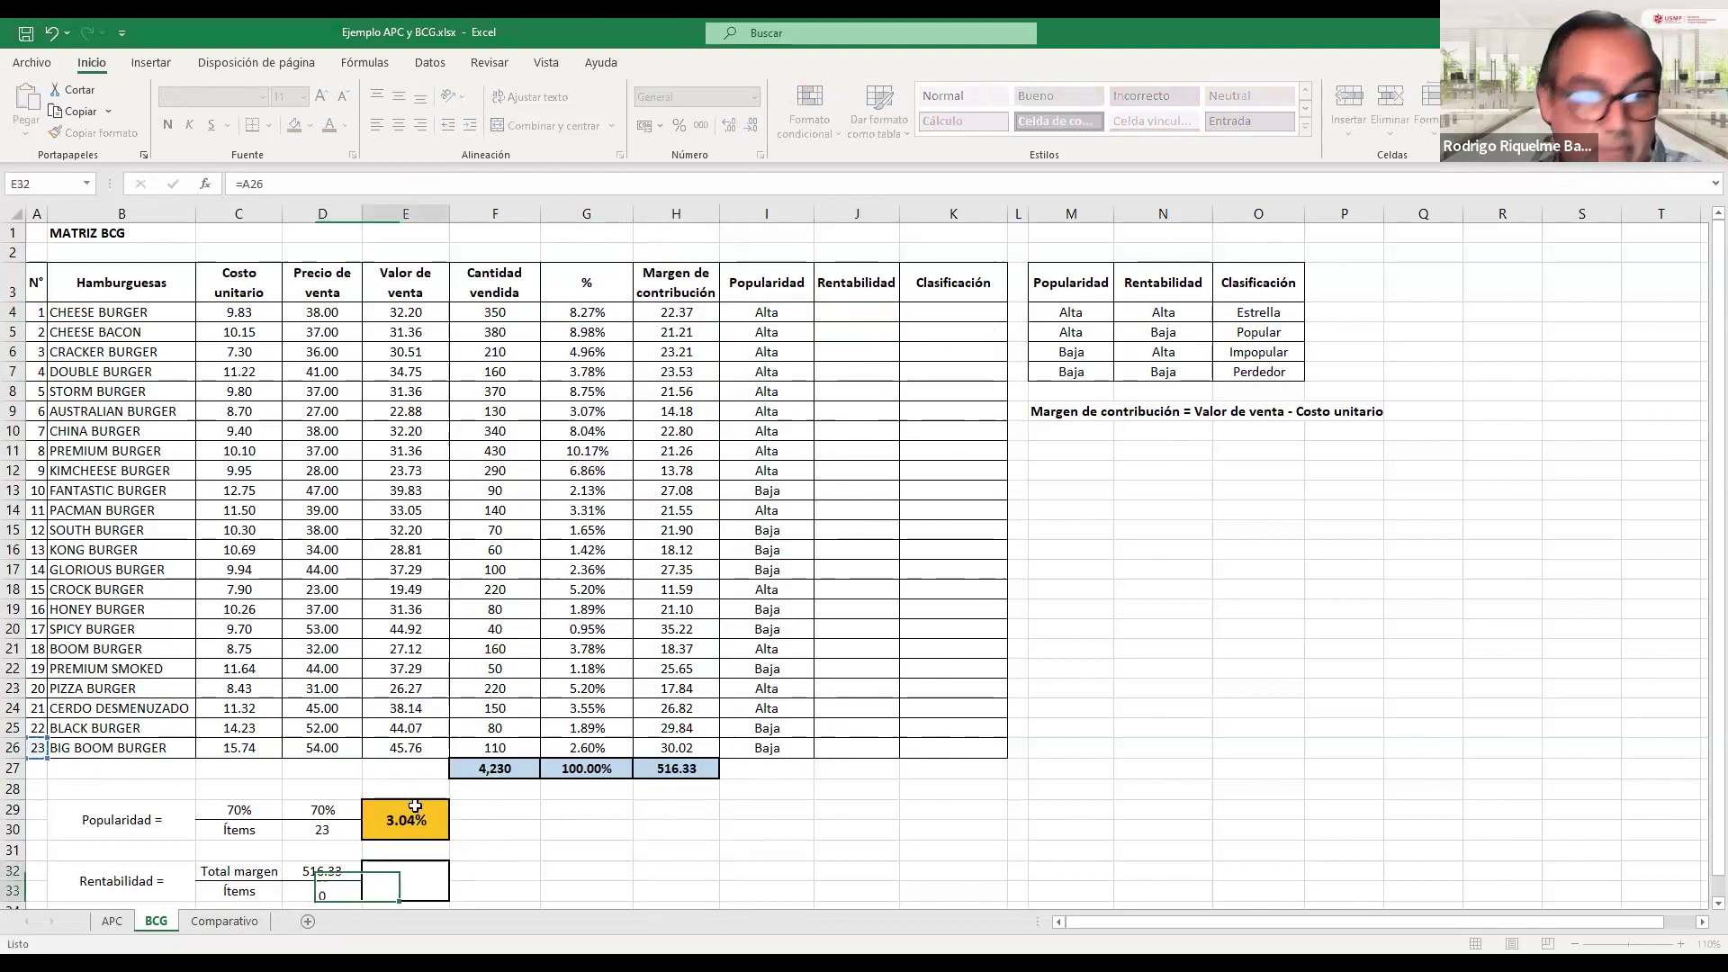
text(=)
click(322, 871)
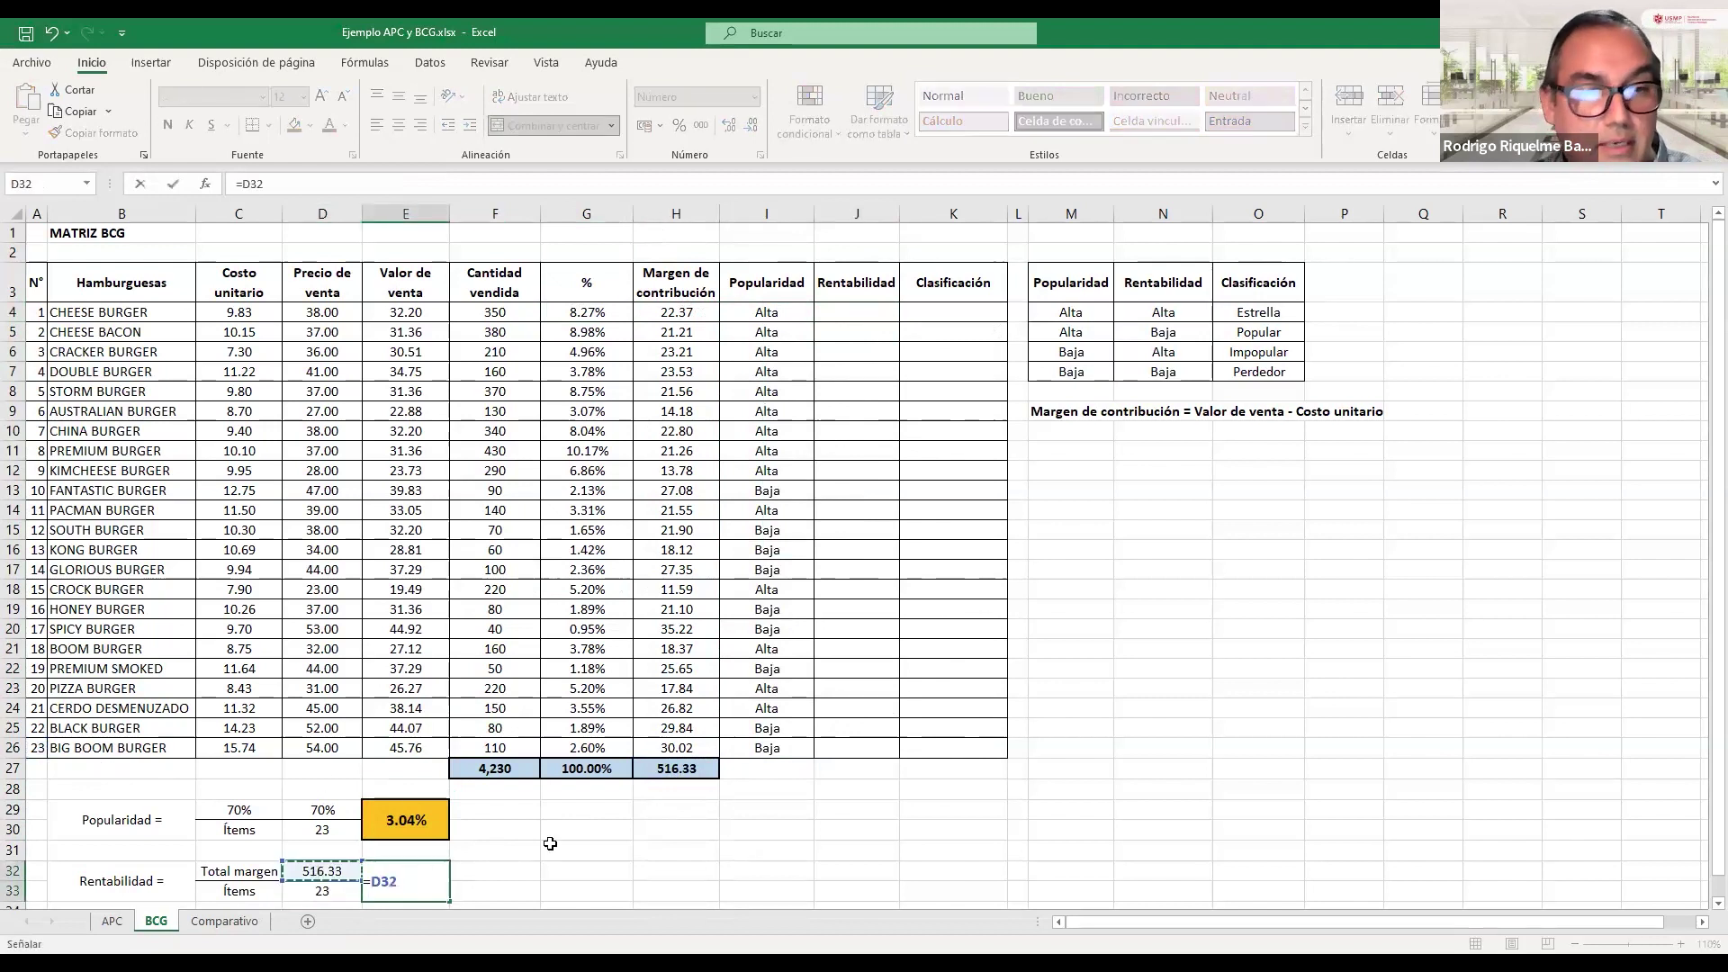
text(/)
click(331, 890)
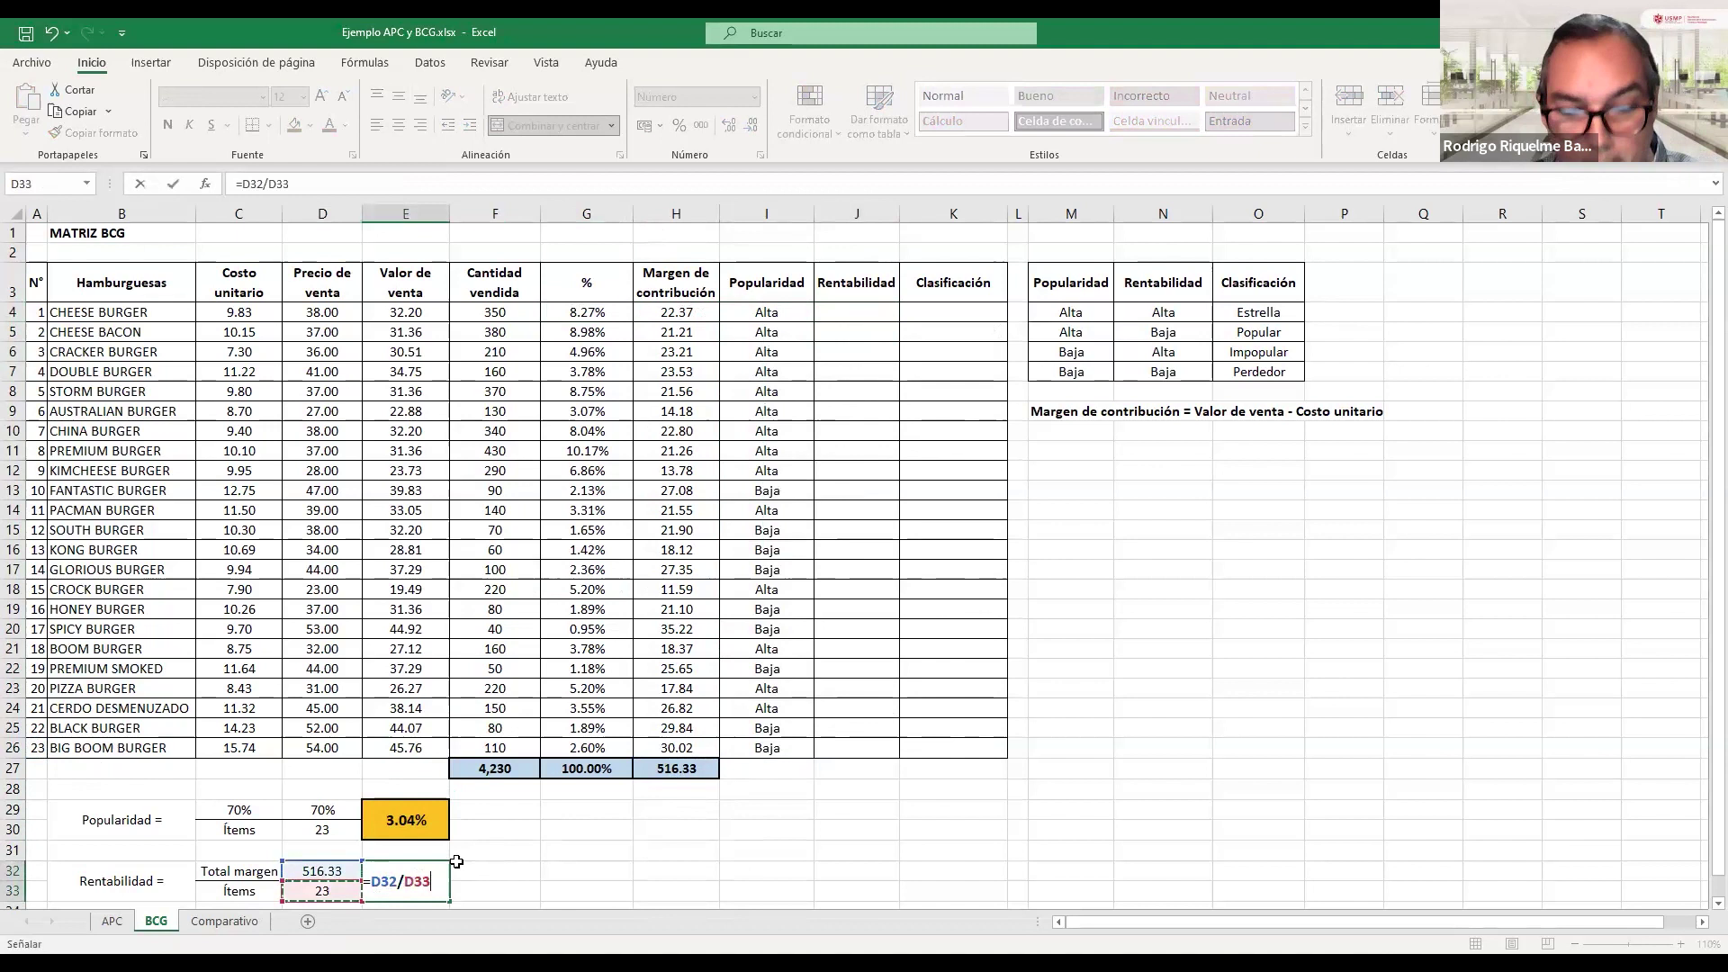
key(ctrl+Return)
click(291, 123)
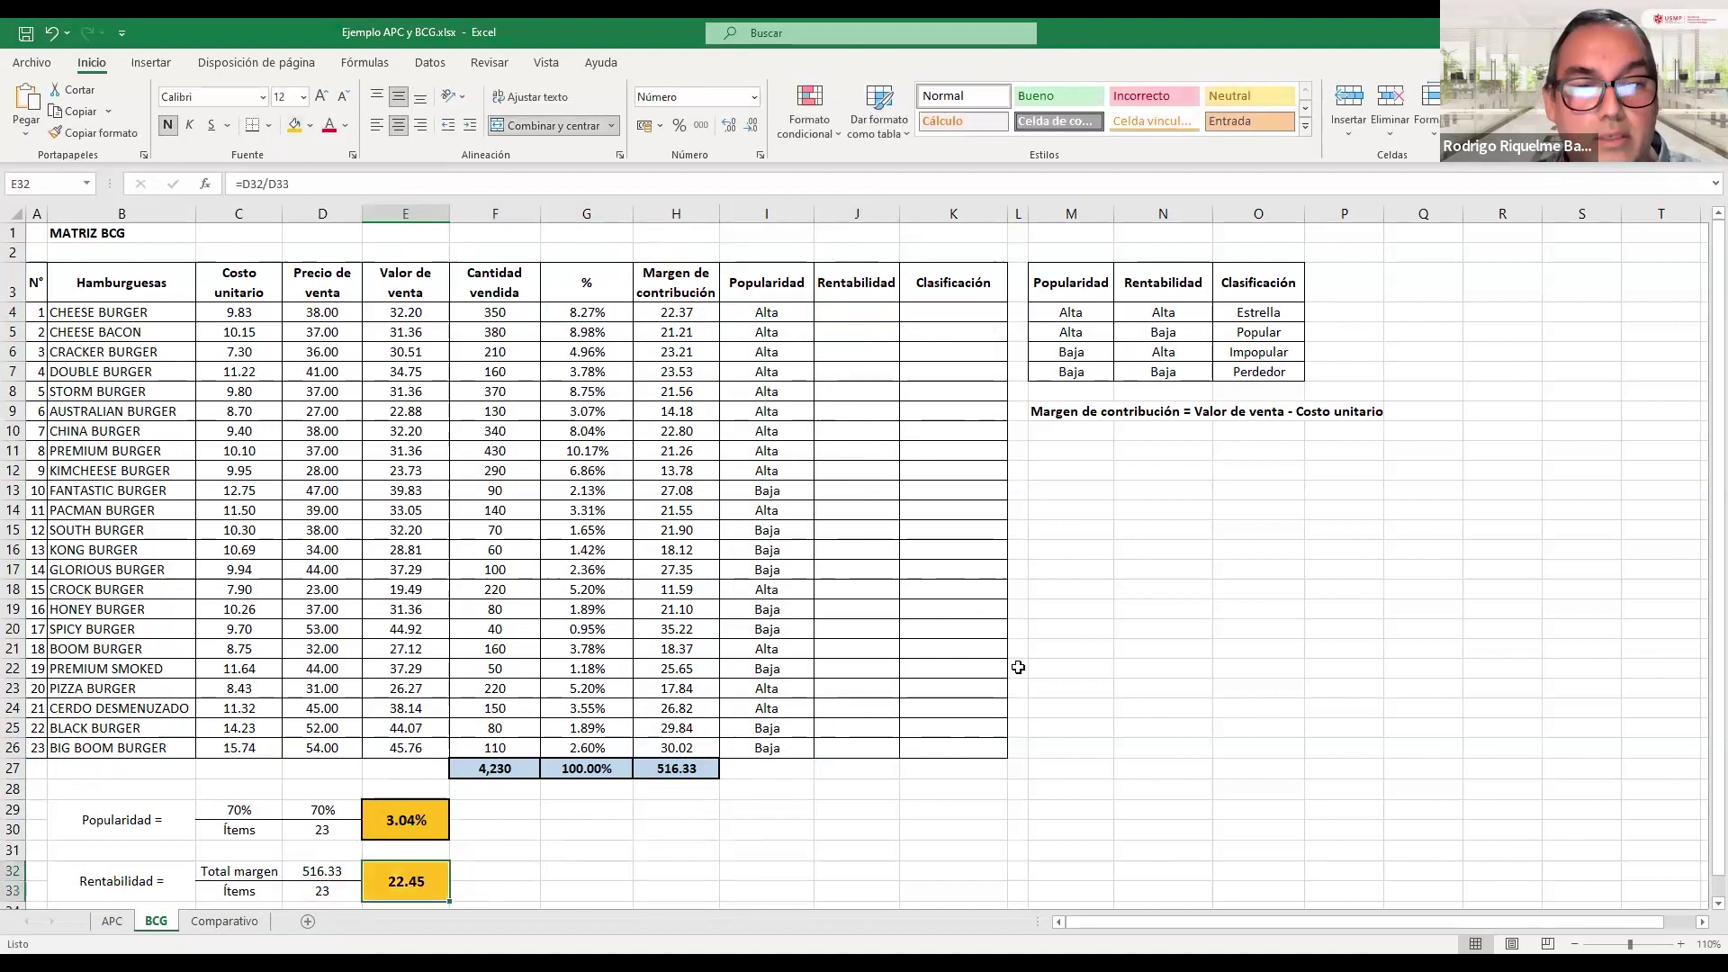
- Enter the "Rentabilidad" formula =SI(H4>=$E$32;"Alta";"Baja") in J4 and fill it down to J26
click(861, 308)
text(=)
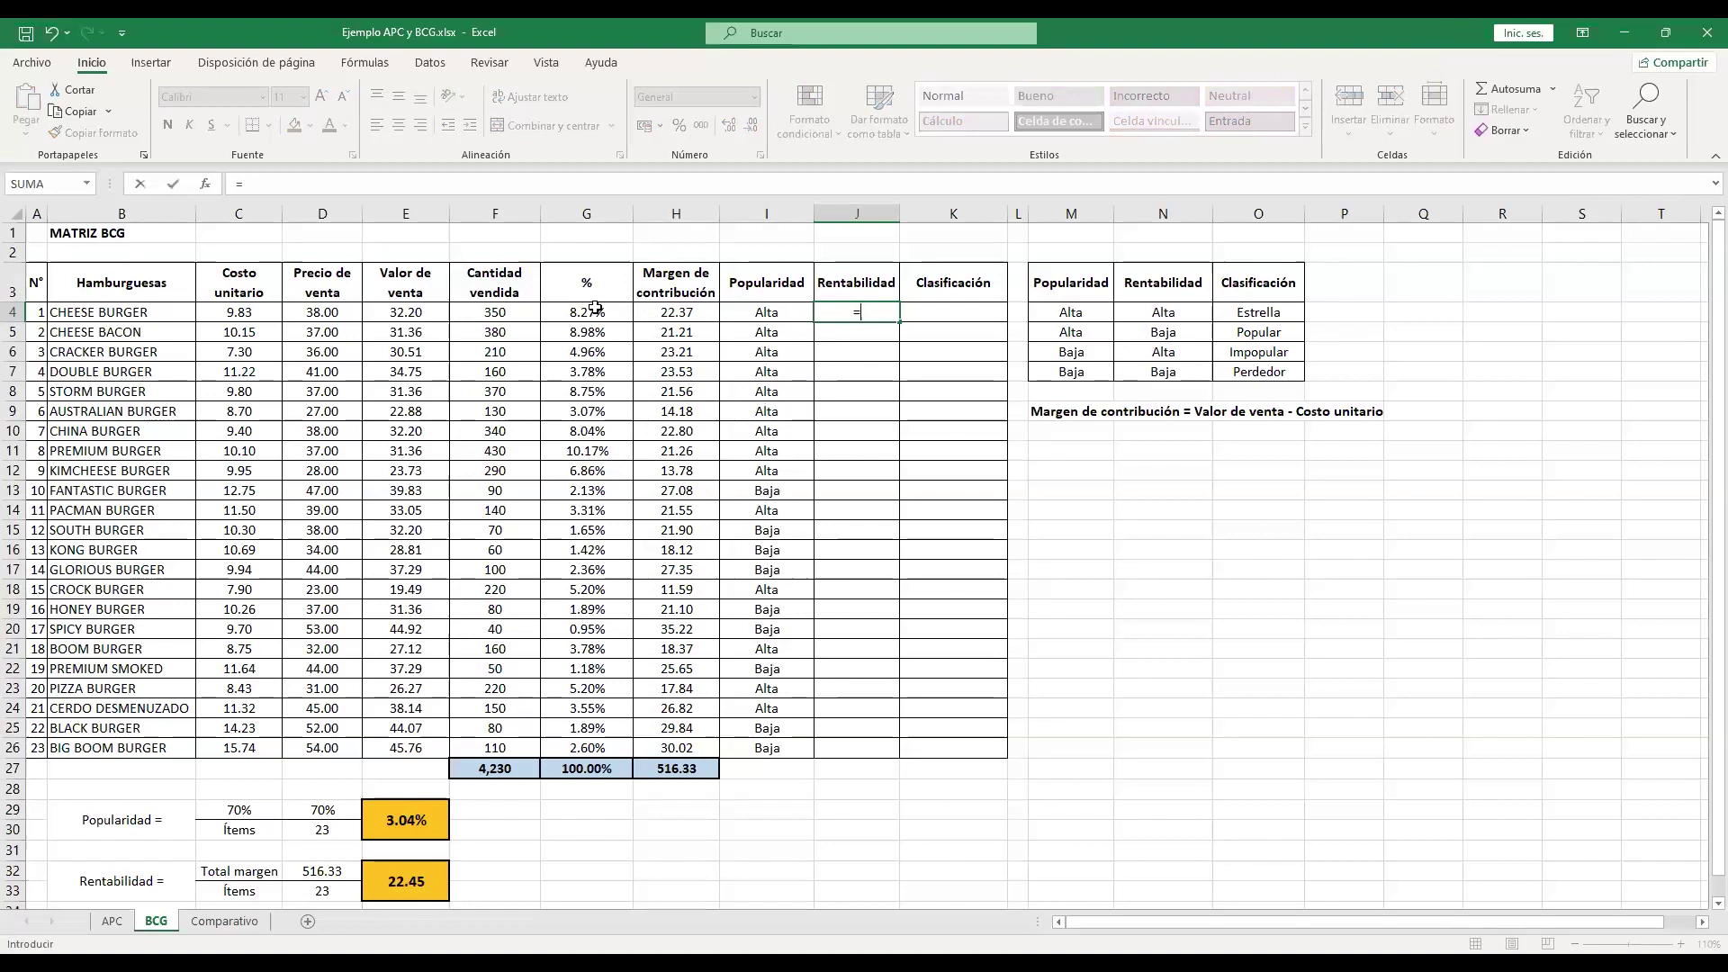
text(si()
click(689, 315)
text(>=)
click(387, 891)
key(F4)
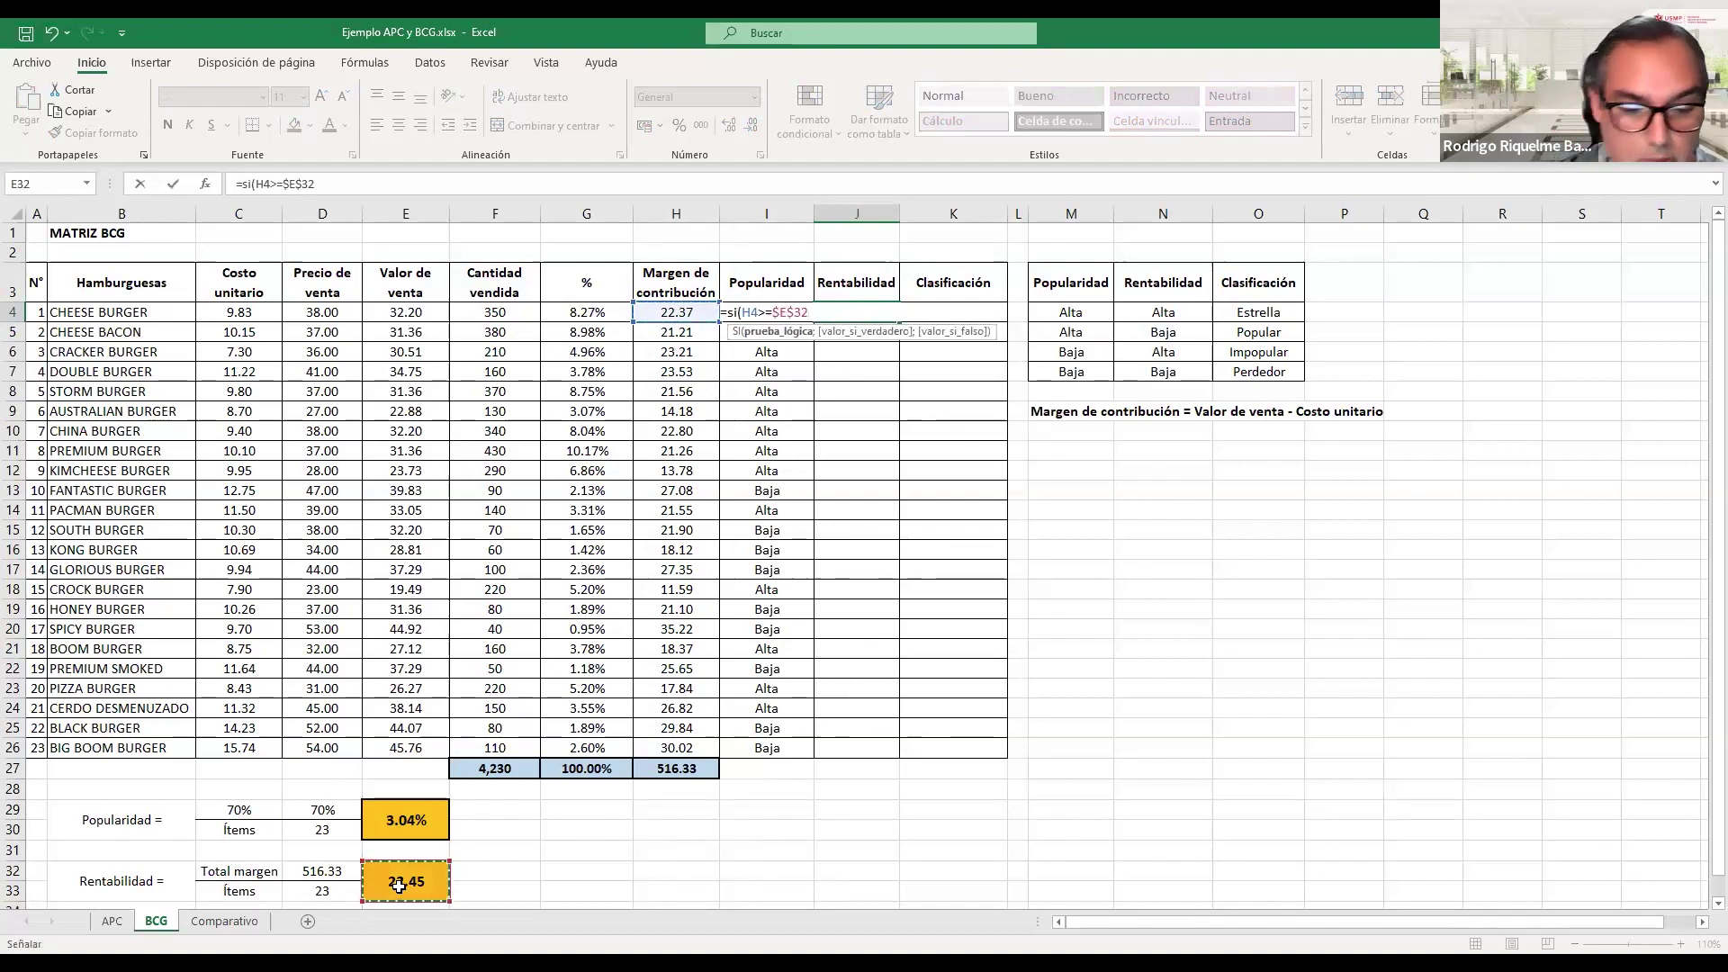
text(;")
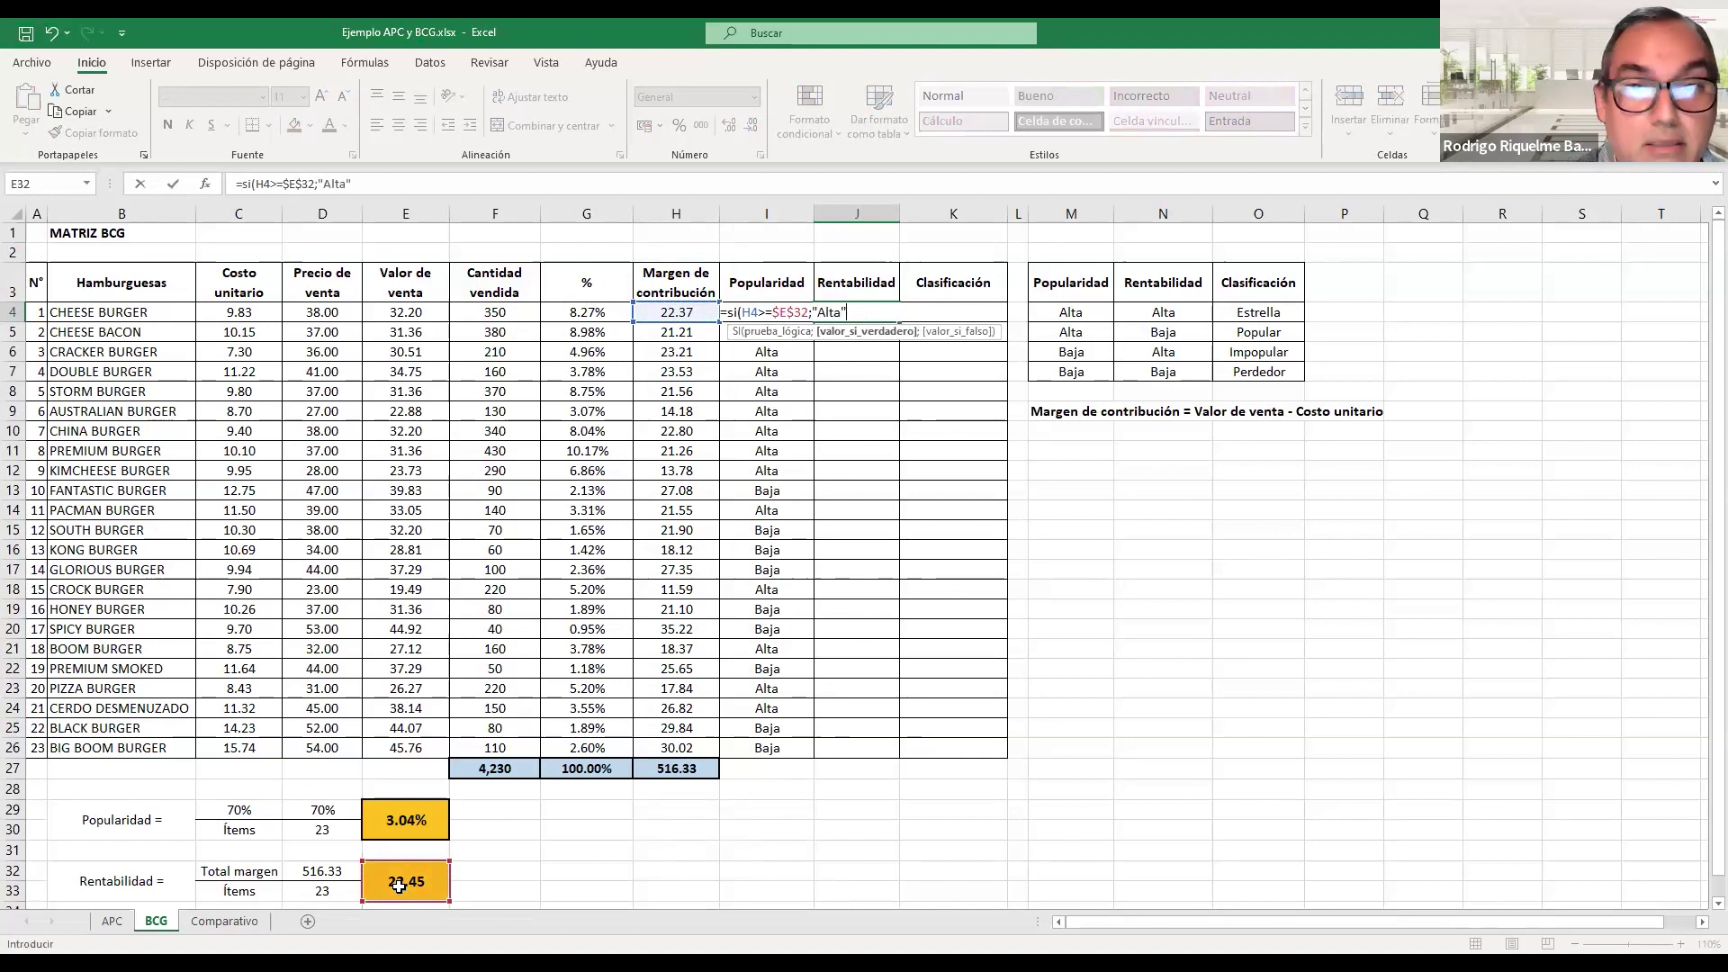
text(Alta";)
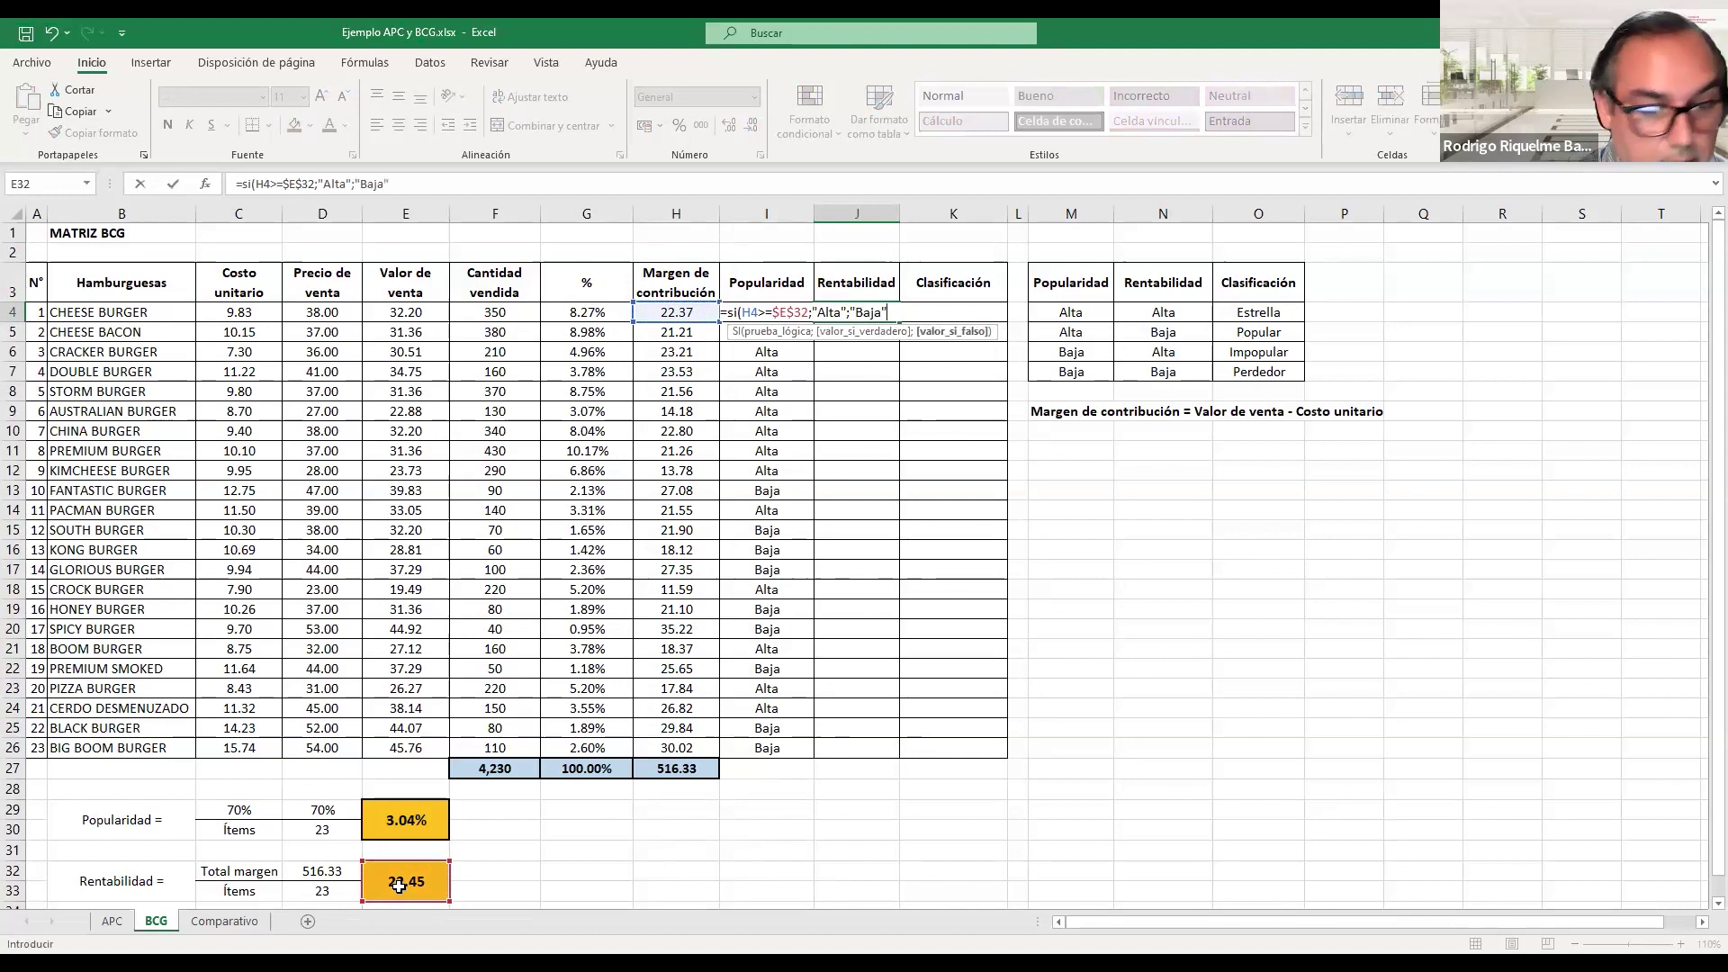
key(Tab)
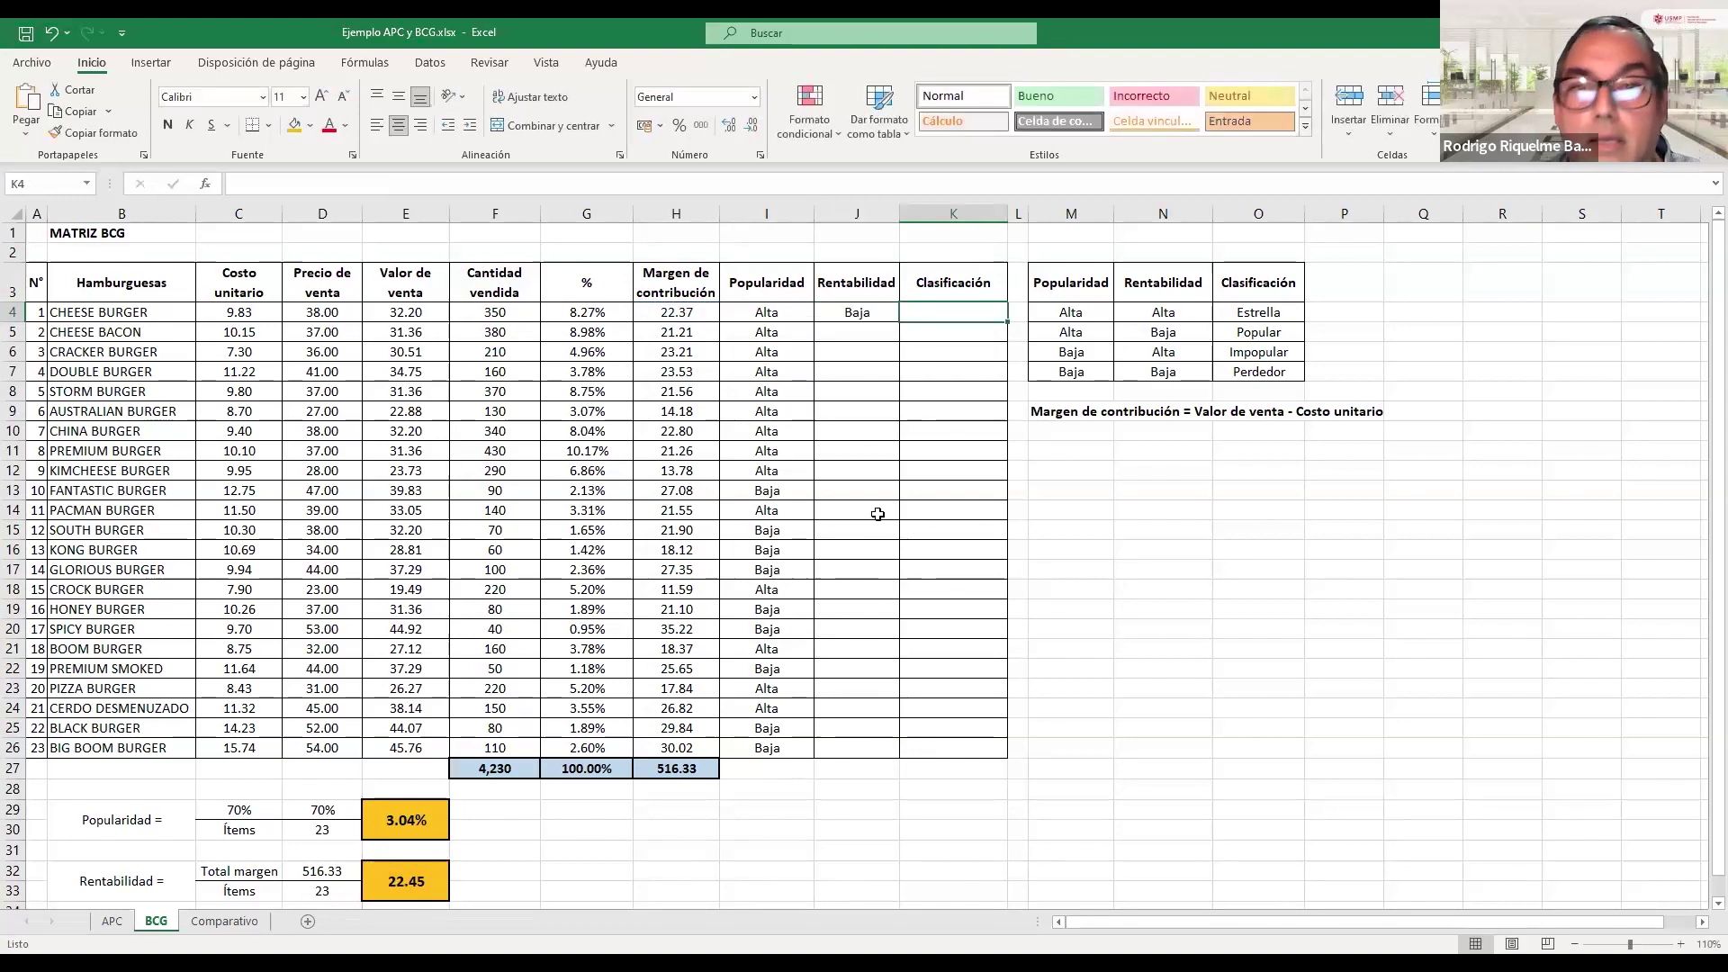
click(868, 312)
drag(894, 321, 894, 758)
- Classify CHEESE BURGER and CHEESE BACON as "Popular" in K4 and K5
click(953, 306)
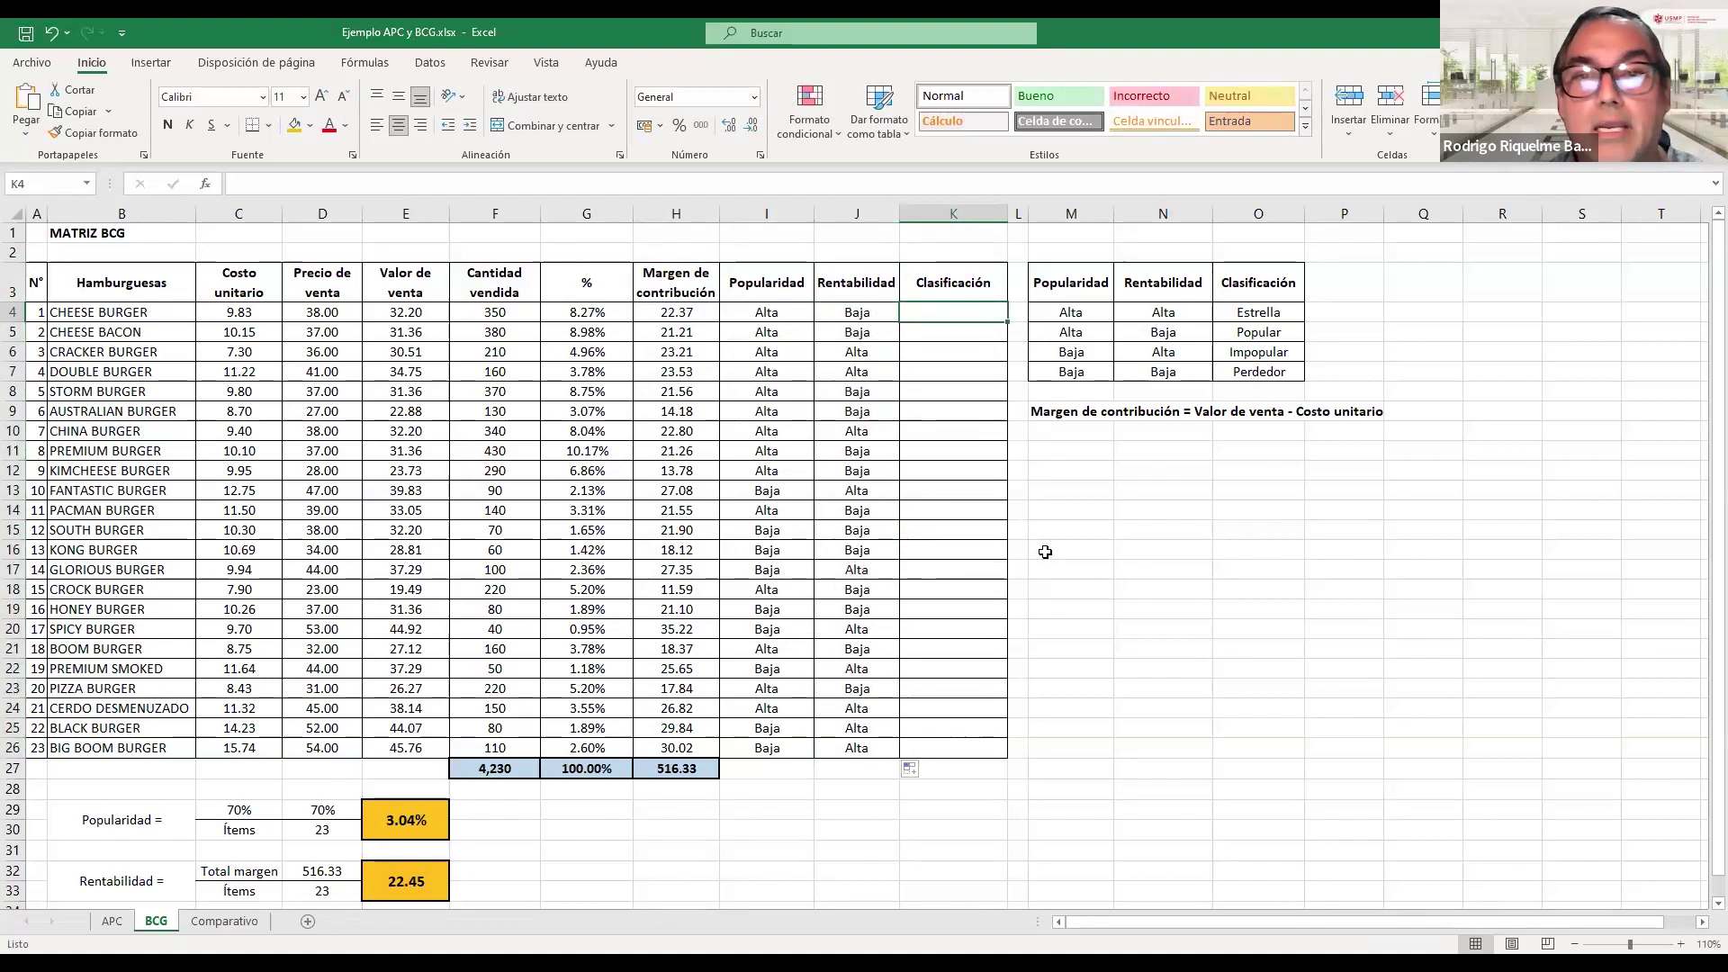
text(Pop)
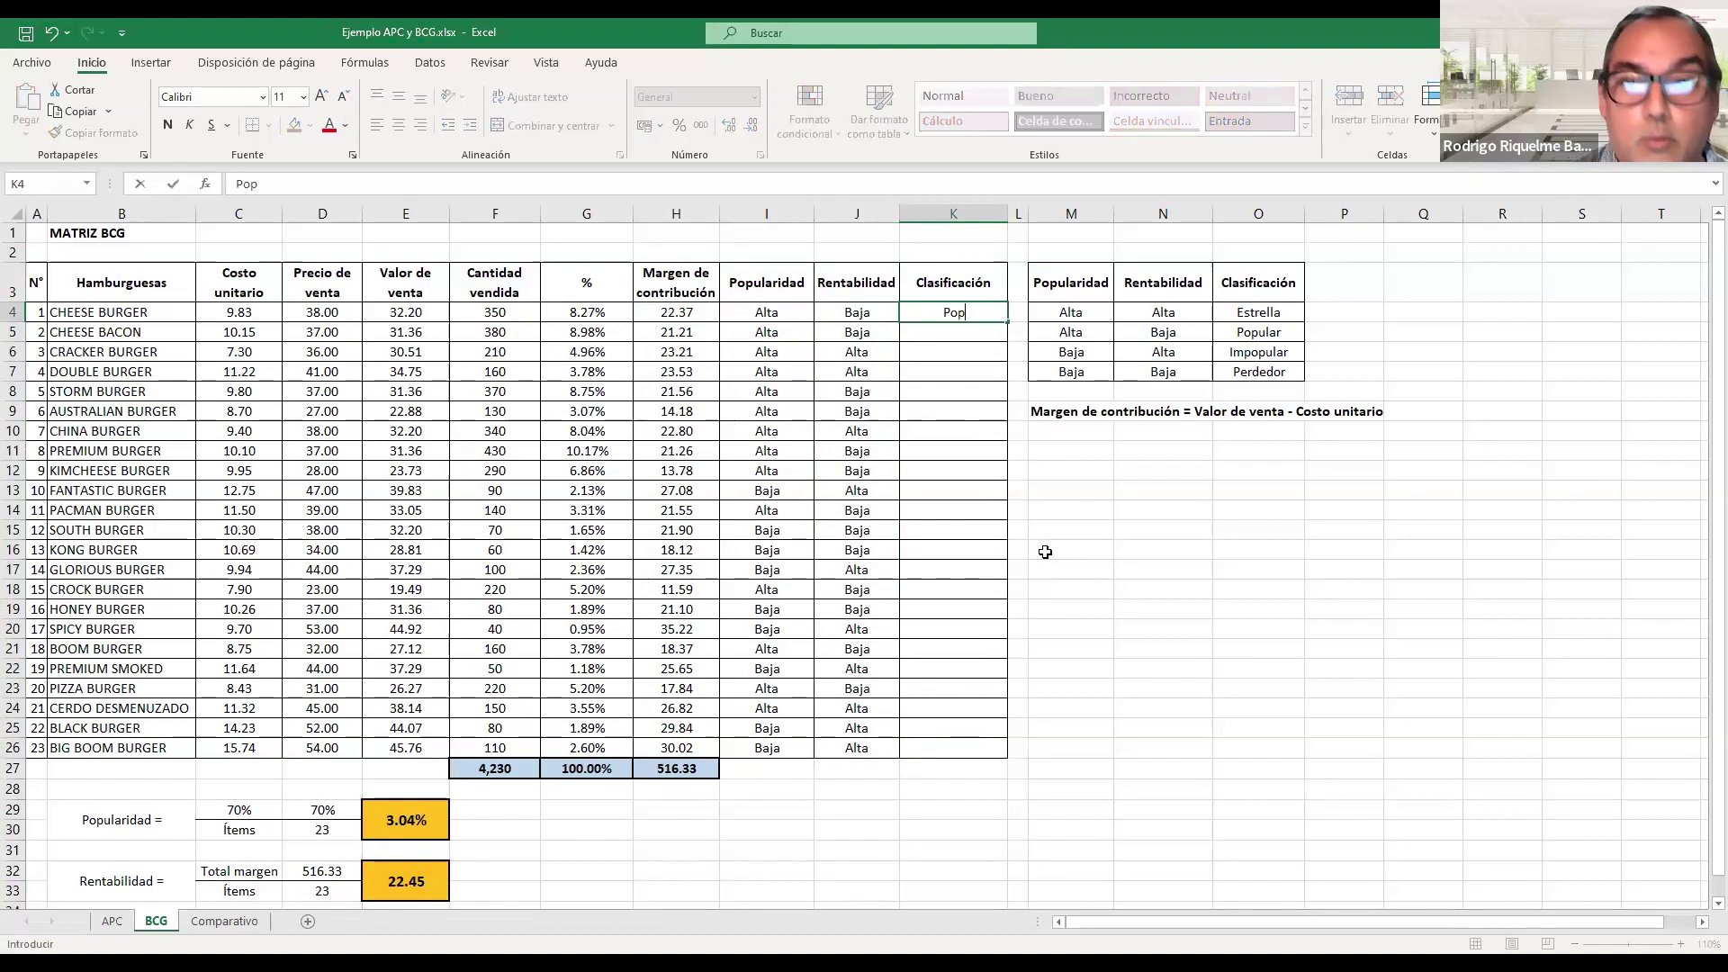
text(ular)
key(Return)
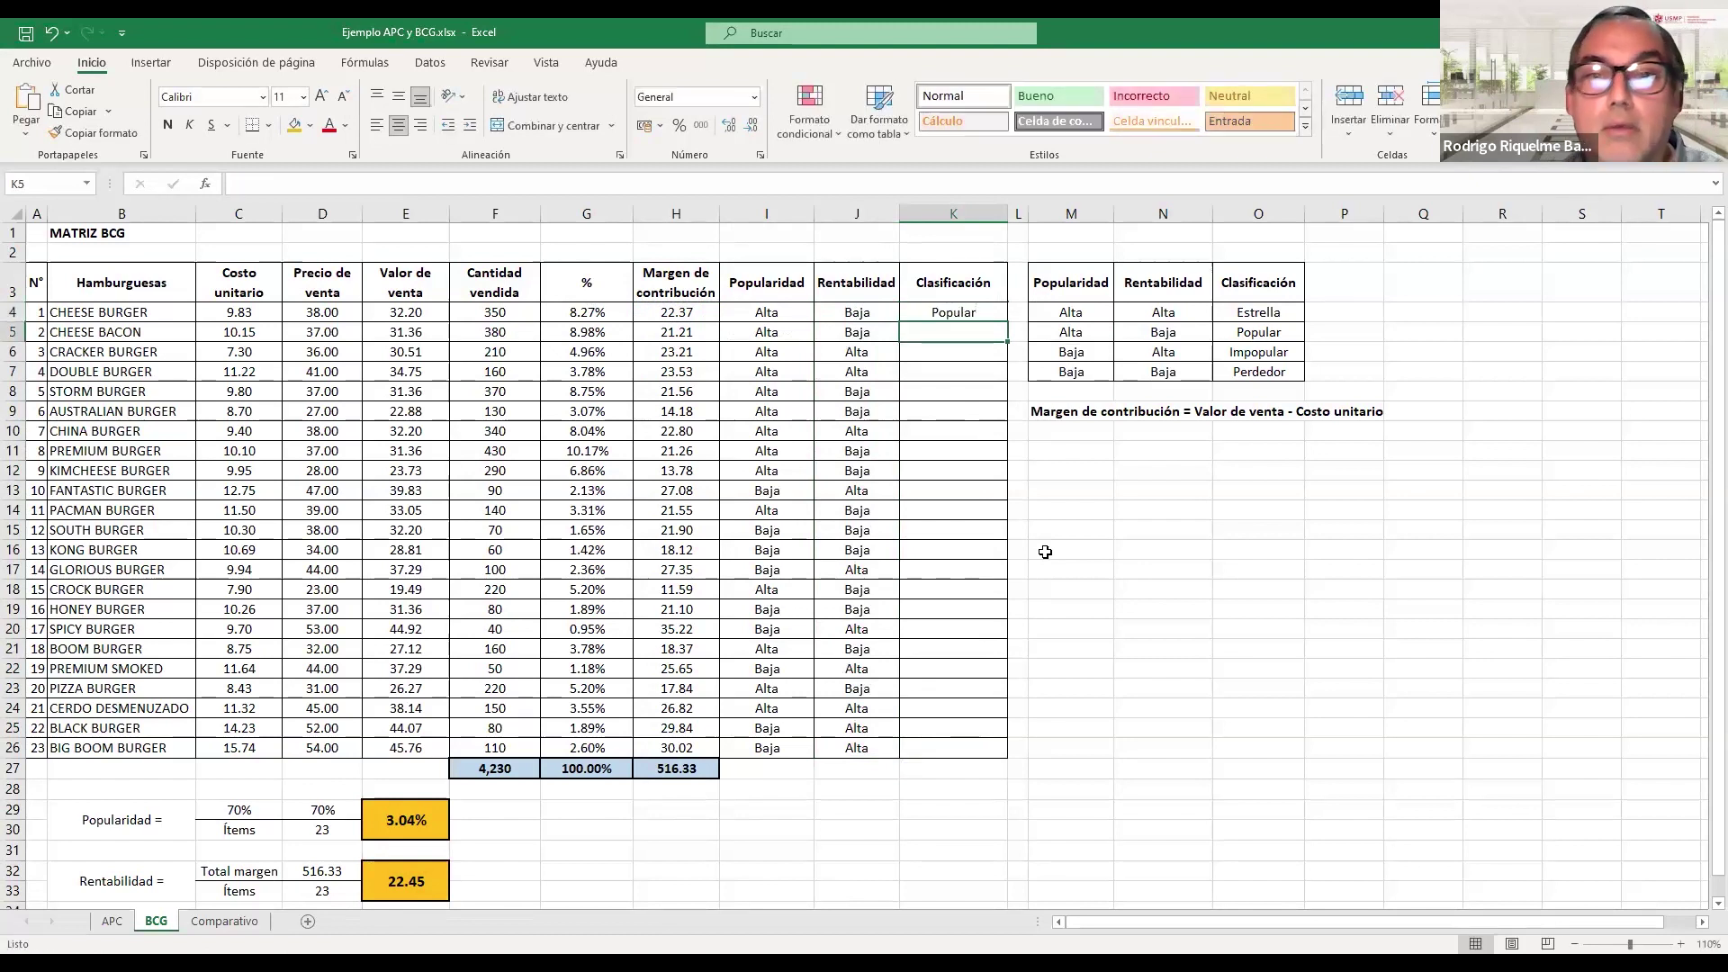
text(P)
key(Return)
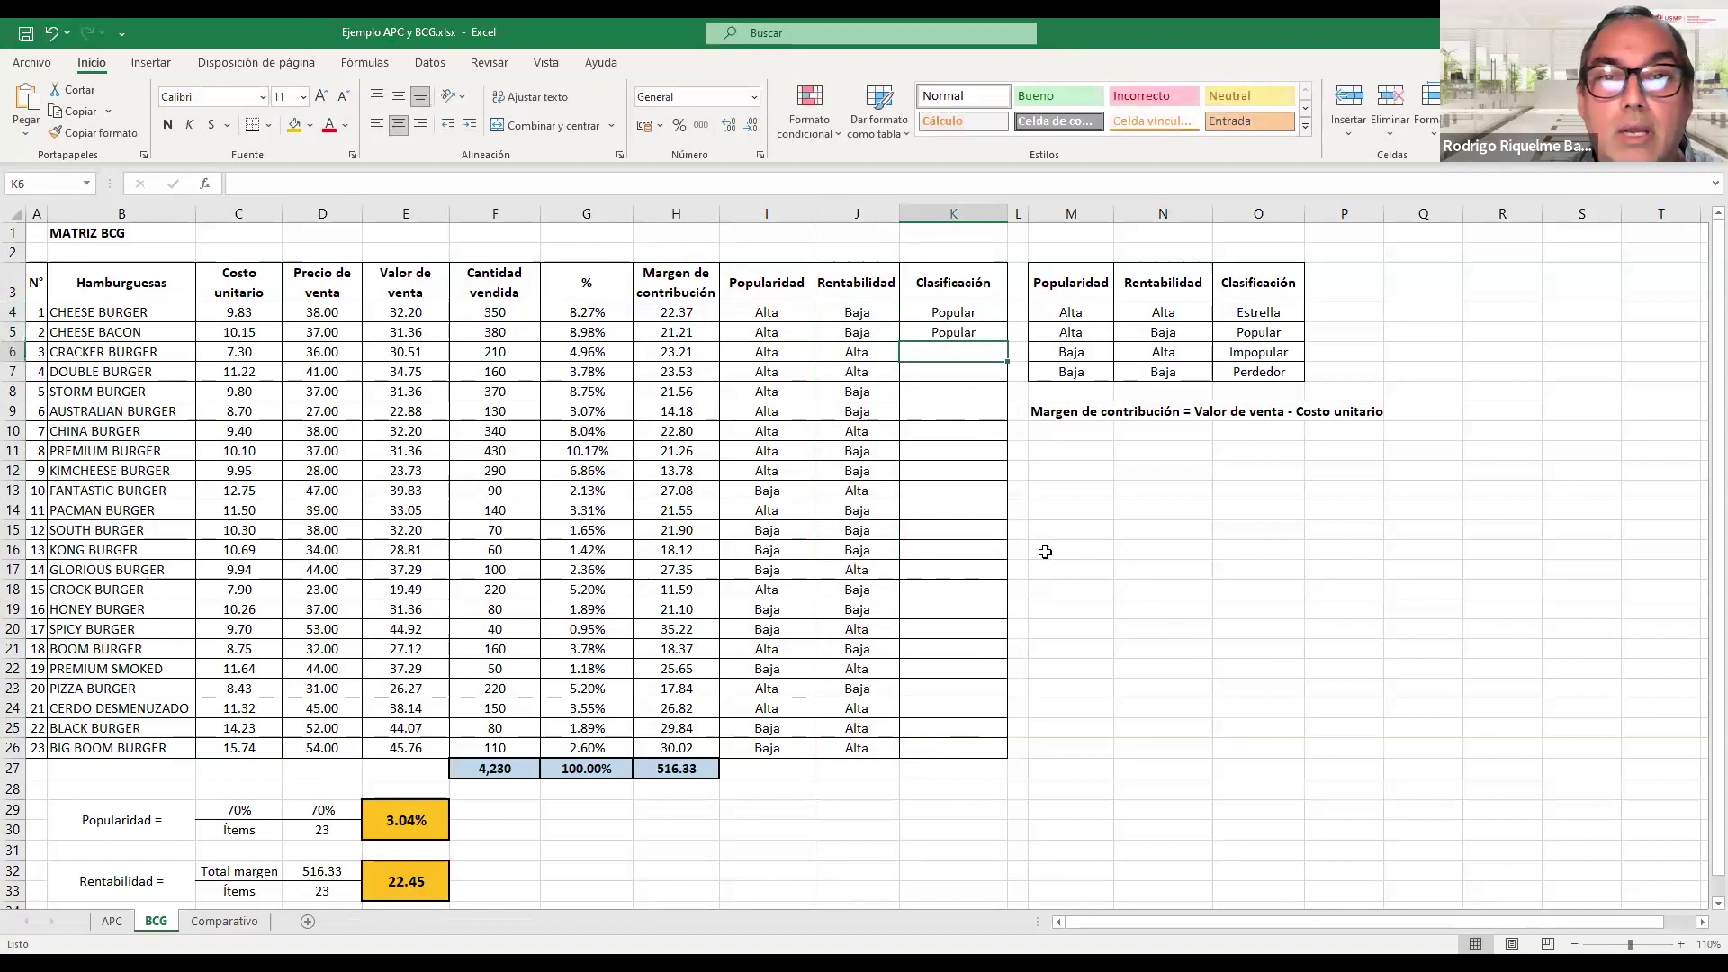
- Classify CRACKER BURGER and DOUBLE BURGER as "Estrella" in K6 and K7
text(R)
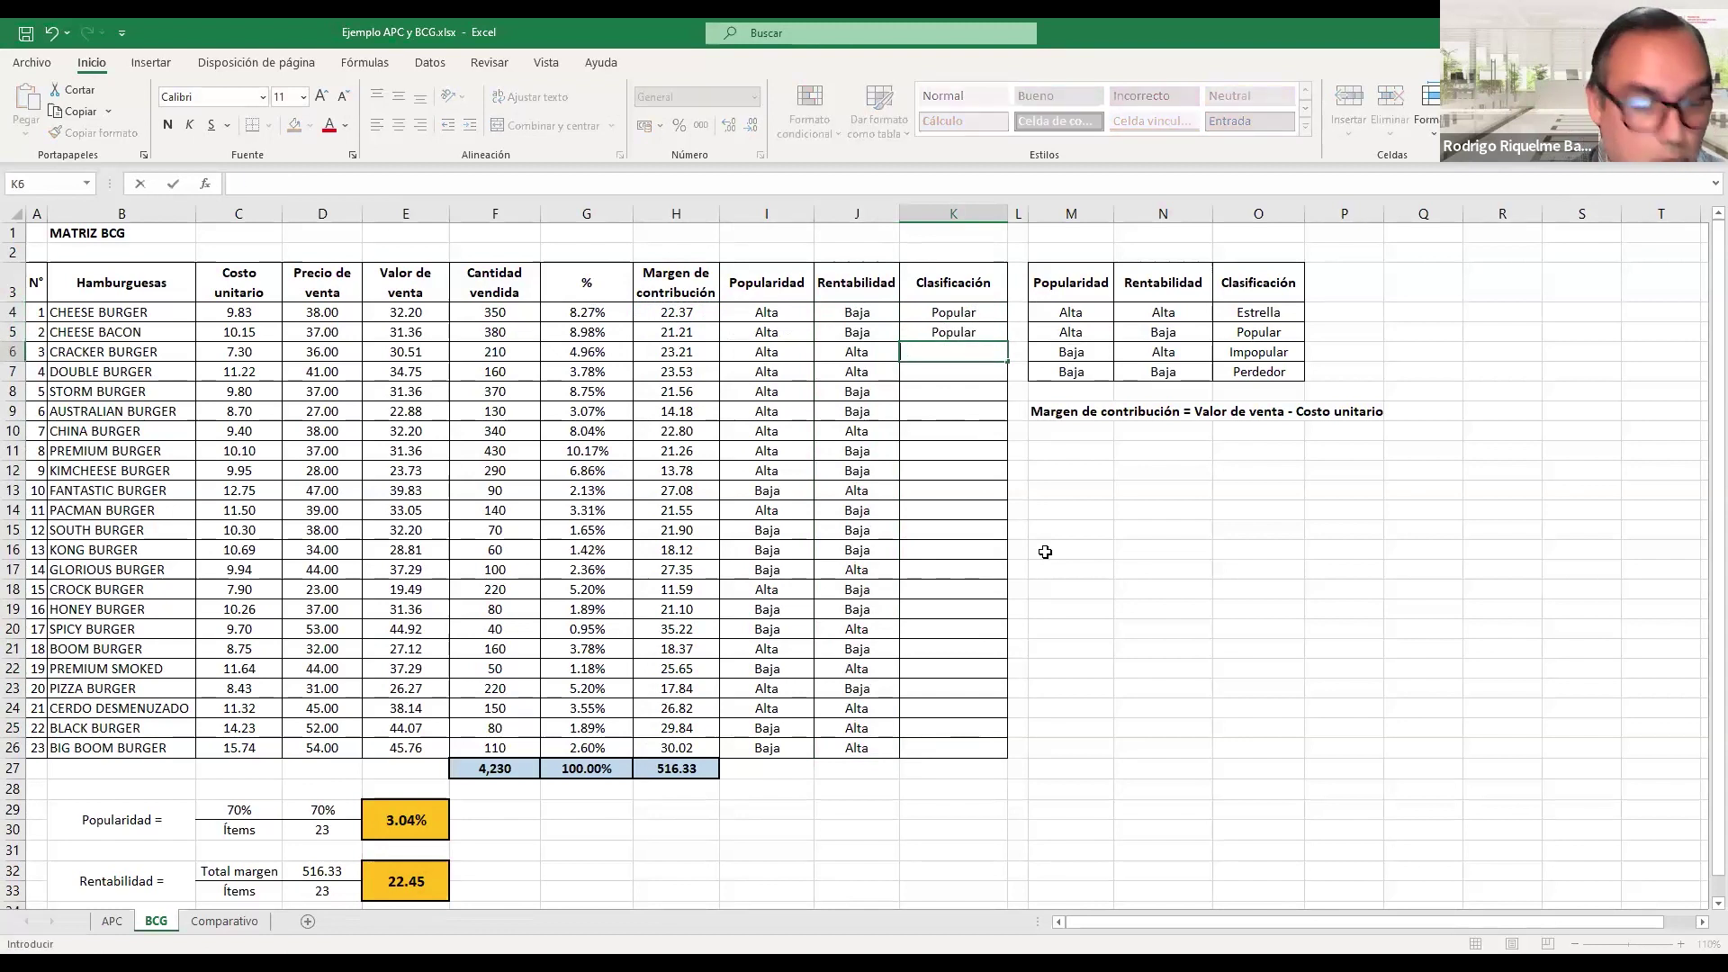
key(BackSpace)
text(strella)
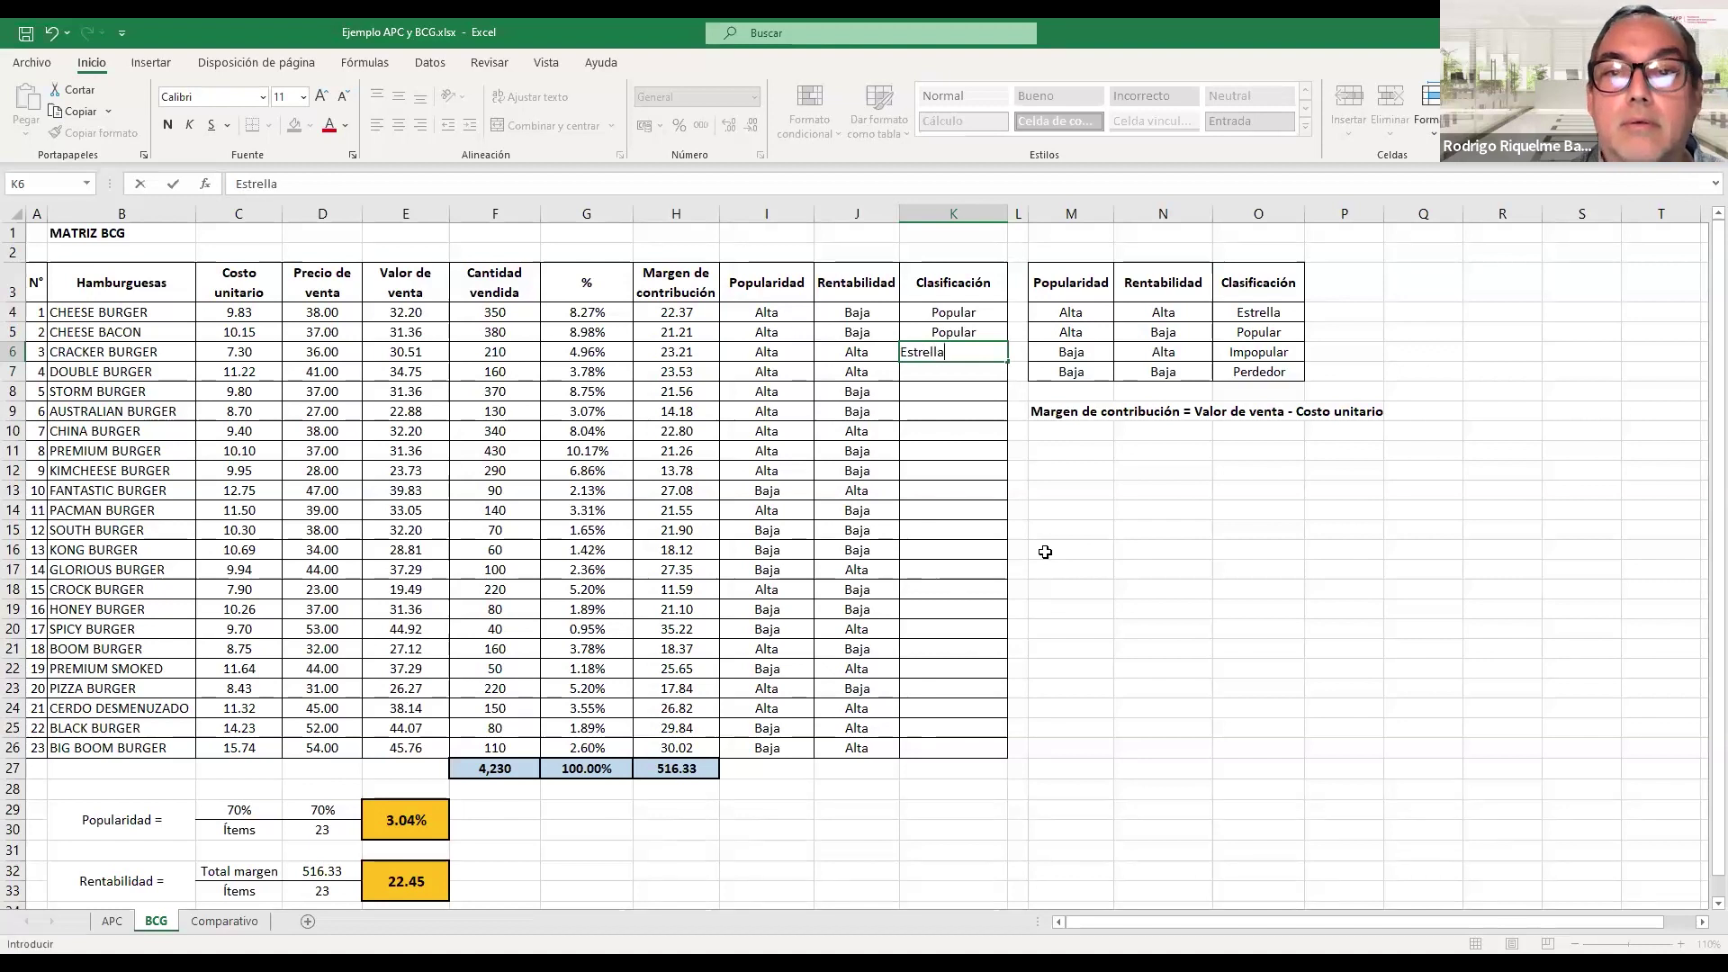
key(Return)
text(Estrella)
key(Return)
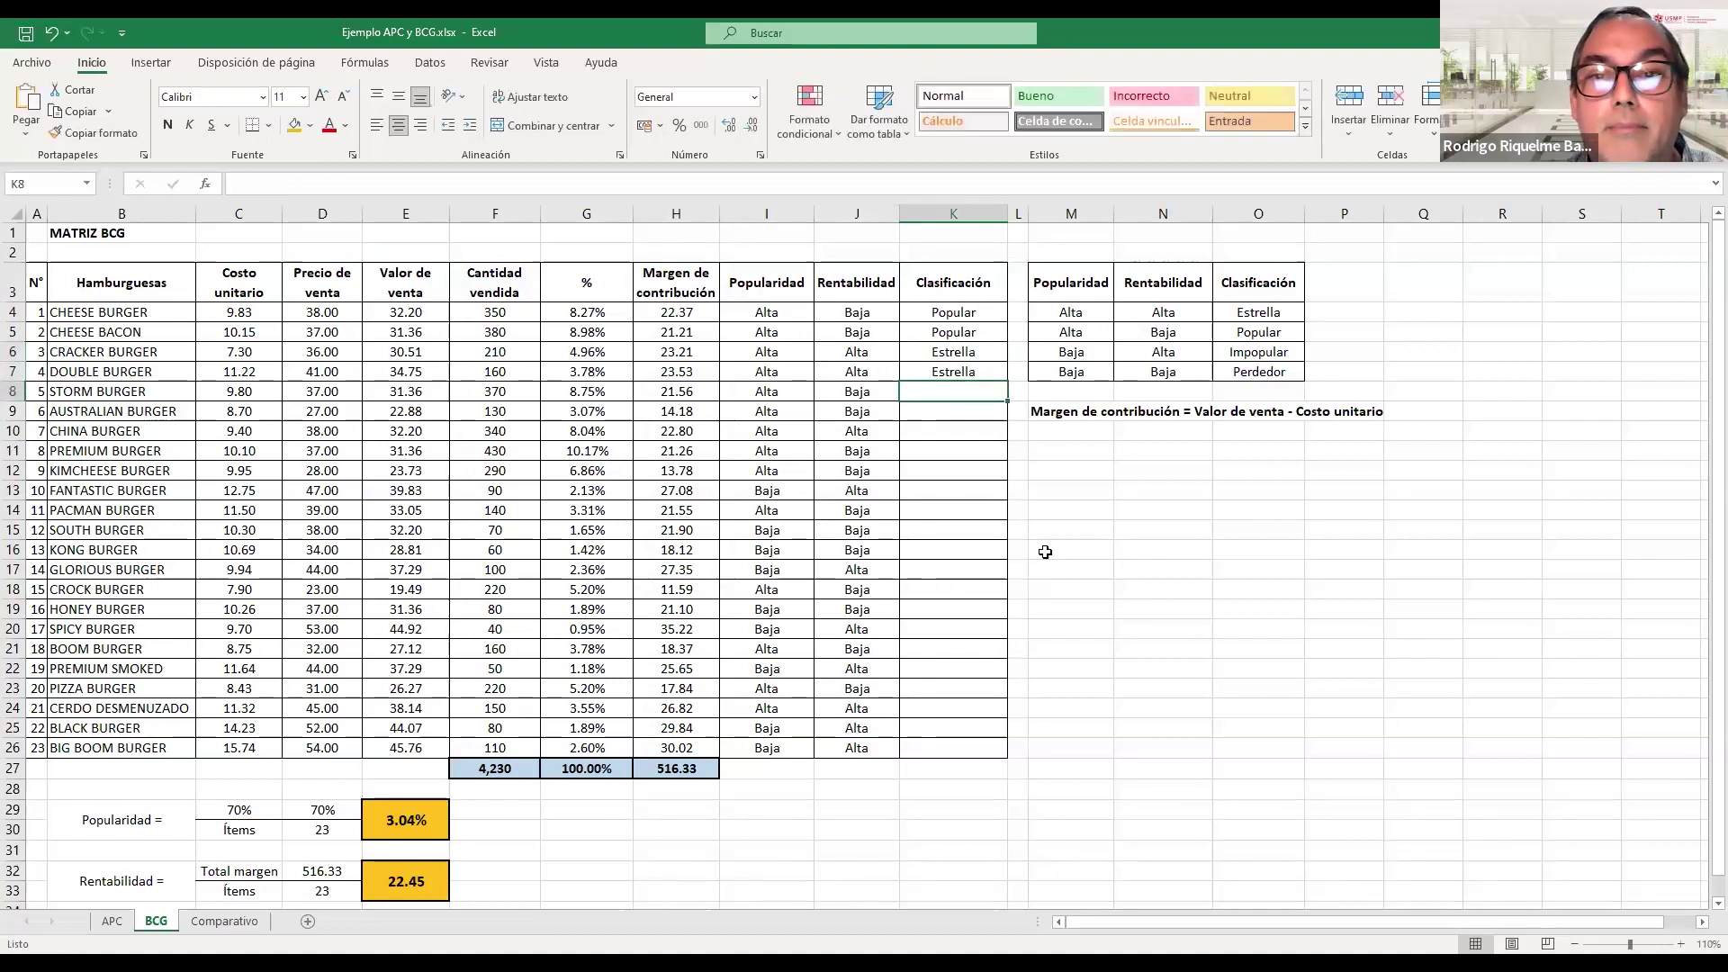
- Classify STORM BURGER and AUSTRALIAN BURGER as "Popular" in K8 and K9
text(Popular)
key(Return)
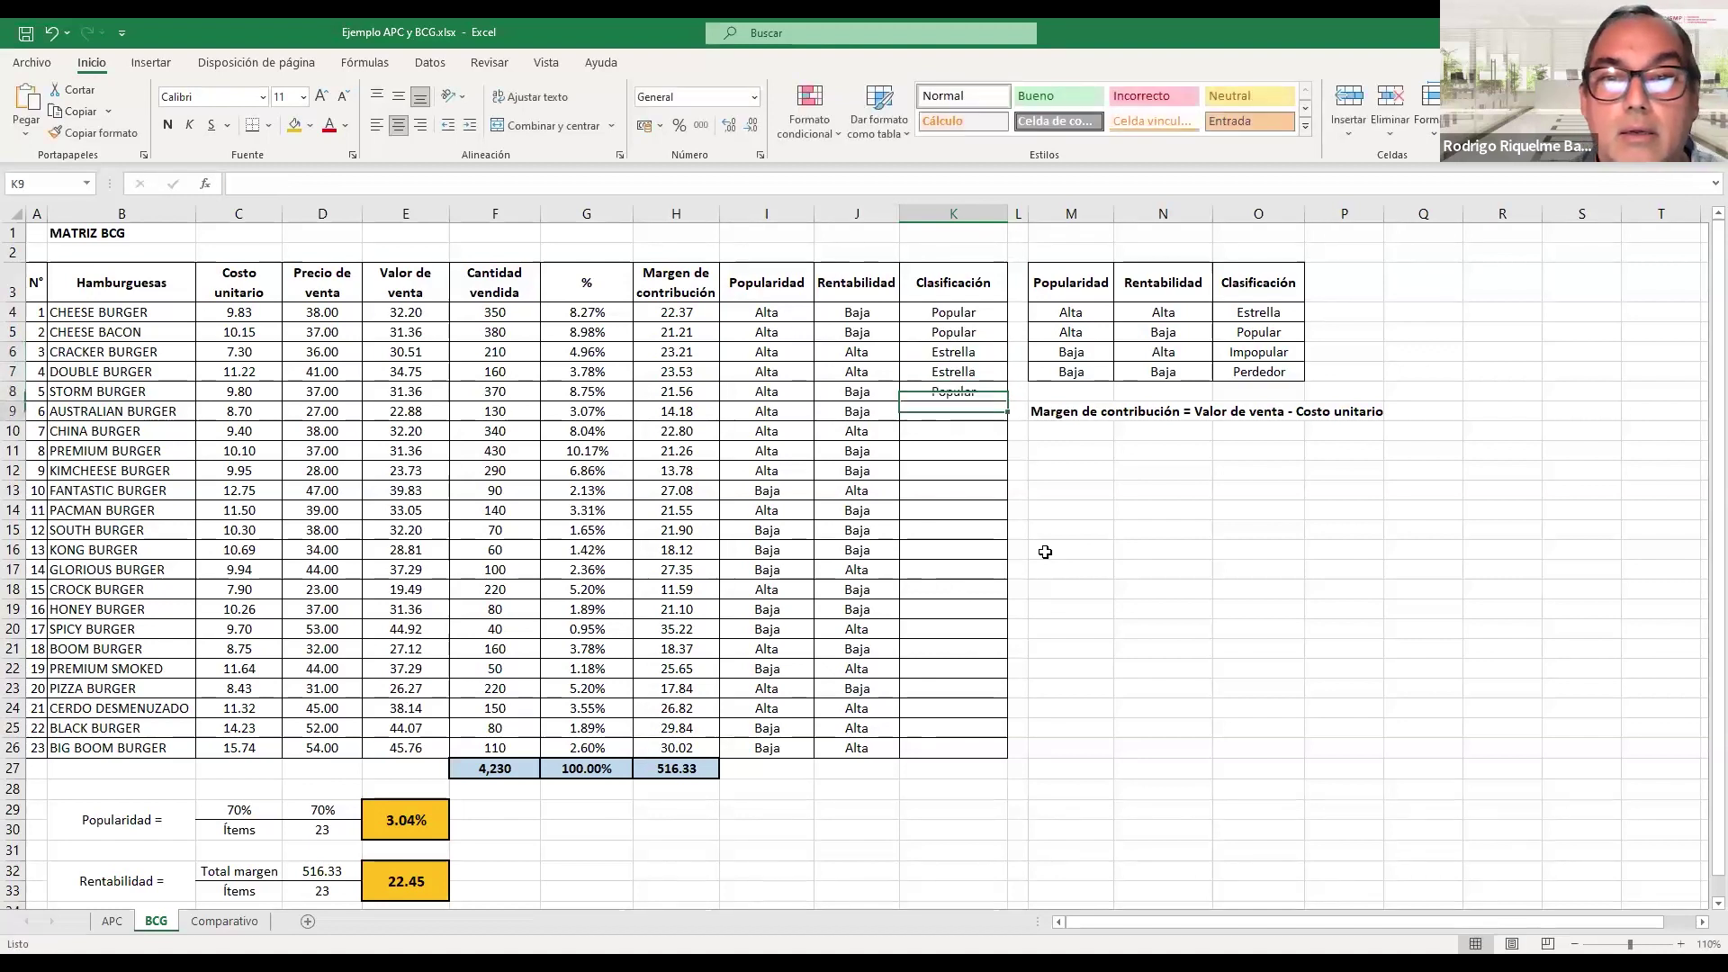
text(POpular)
key(Return)
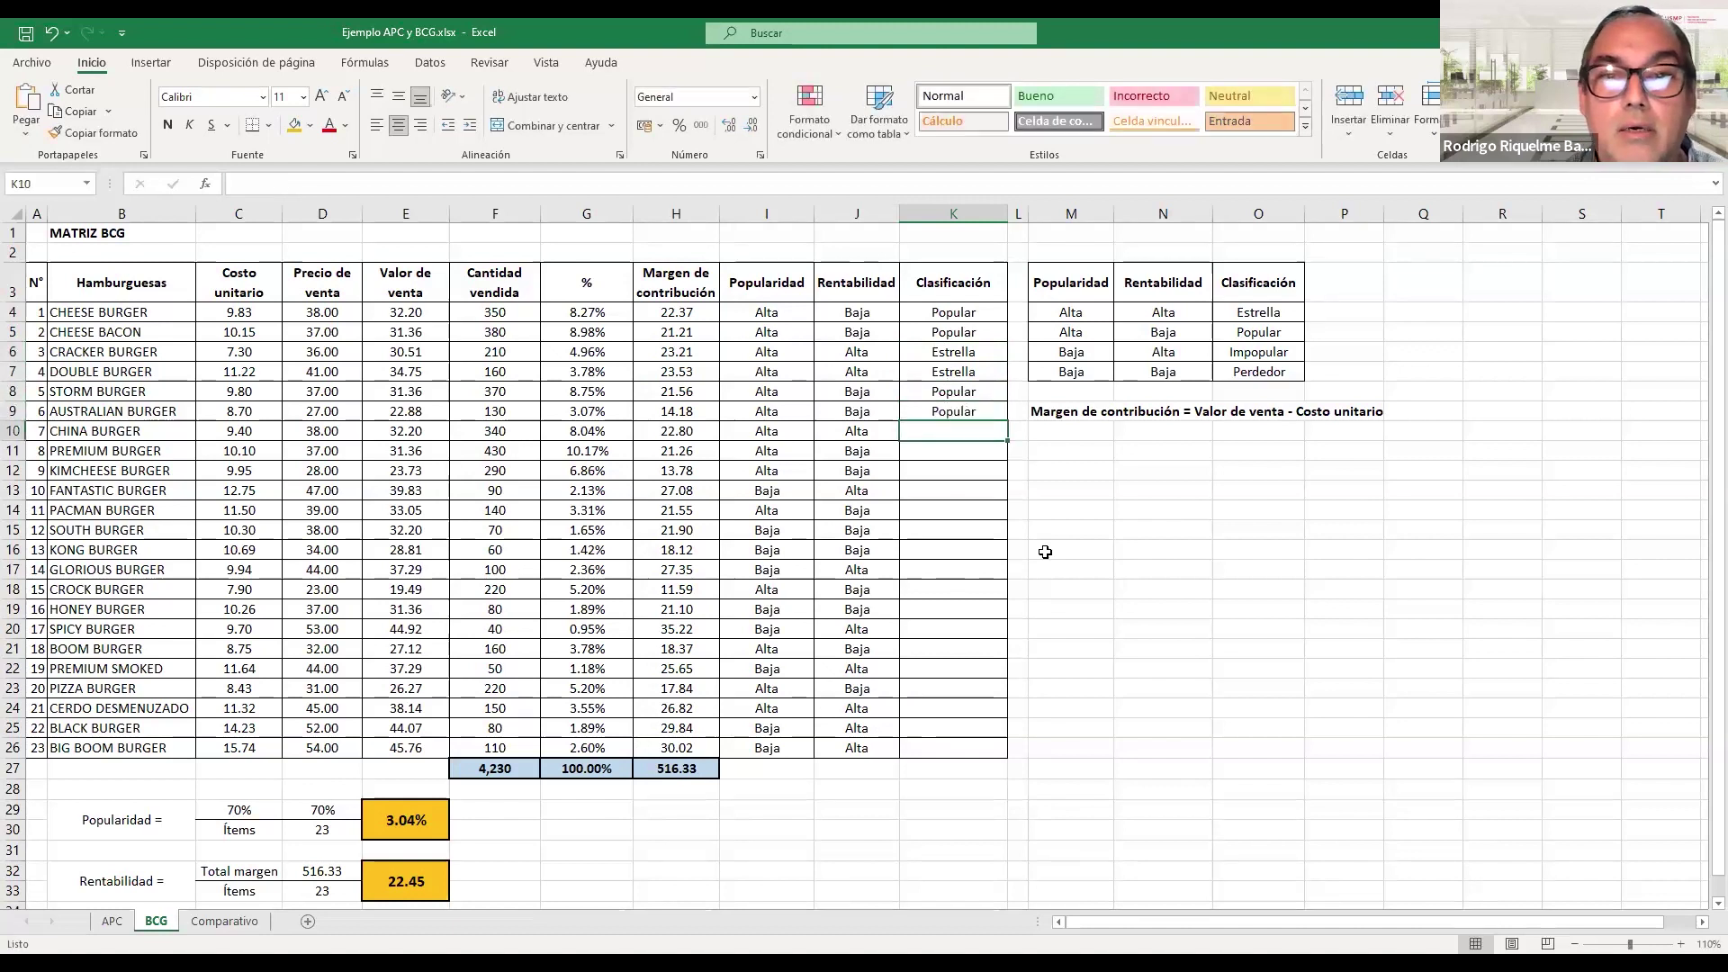
- Classify CHINA BURGER as "Estrella" in K10, and PREMIUM BURGER and KIMCHEESE BURGER as "Popular" in K11 and K12
text(Estrella)
key(Return)
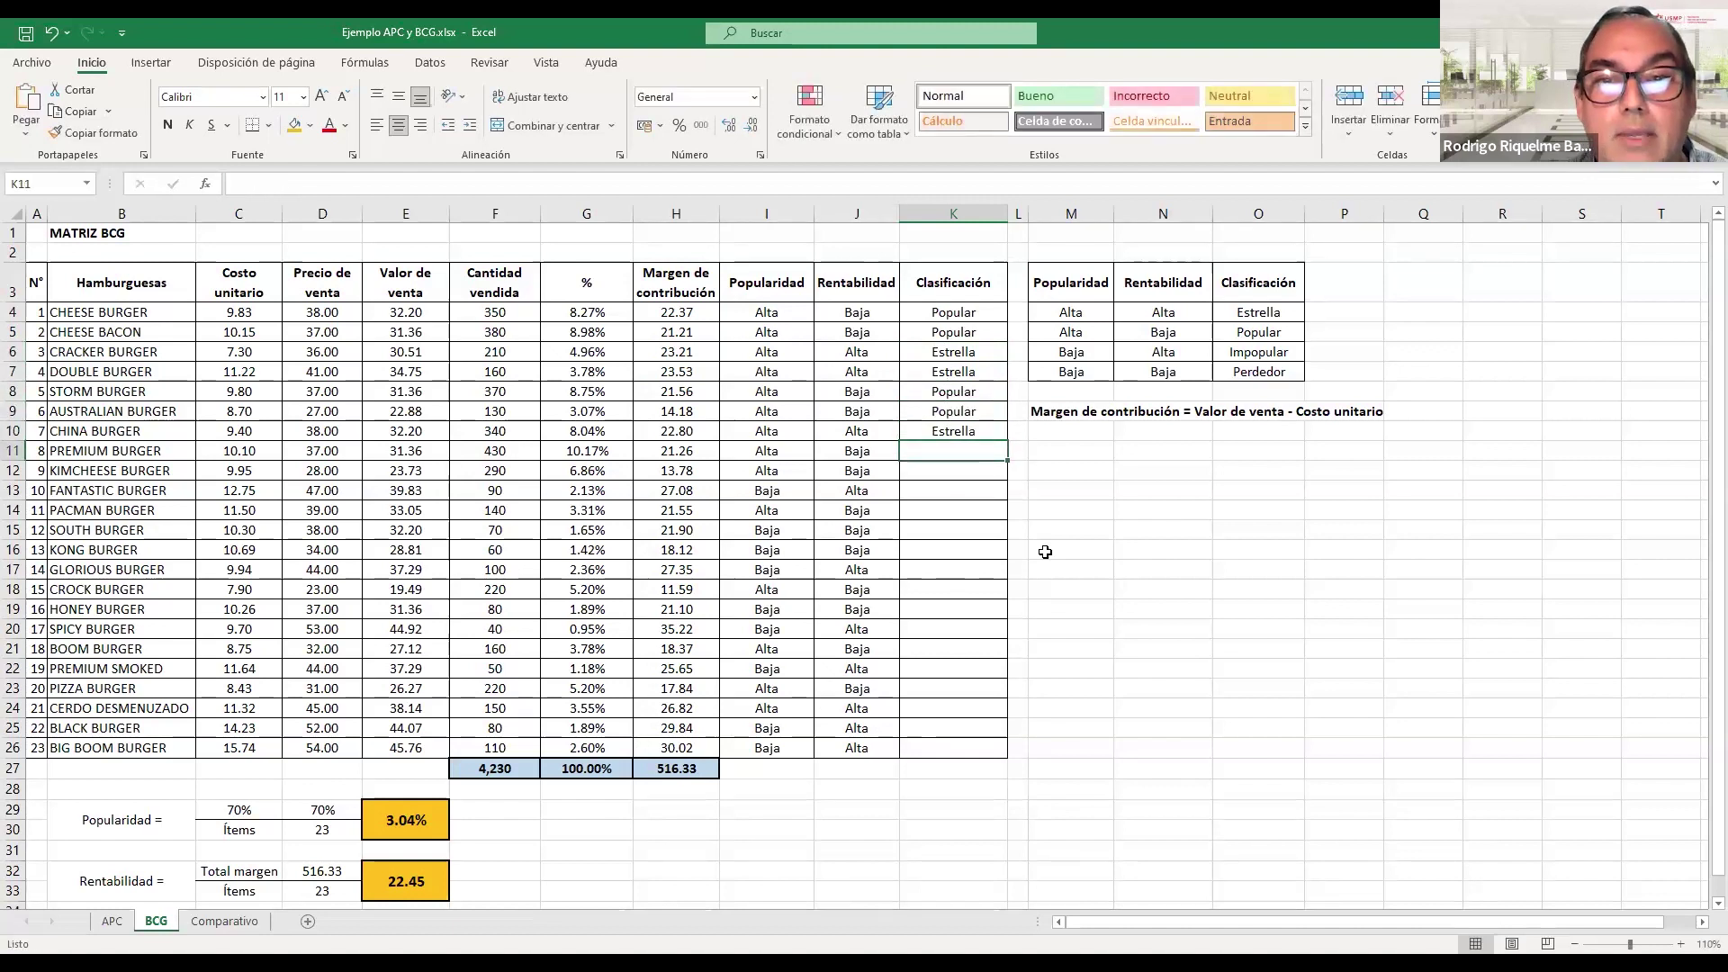
text(Popular)
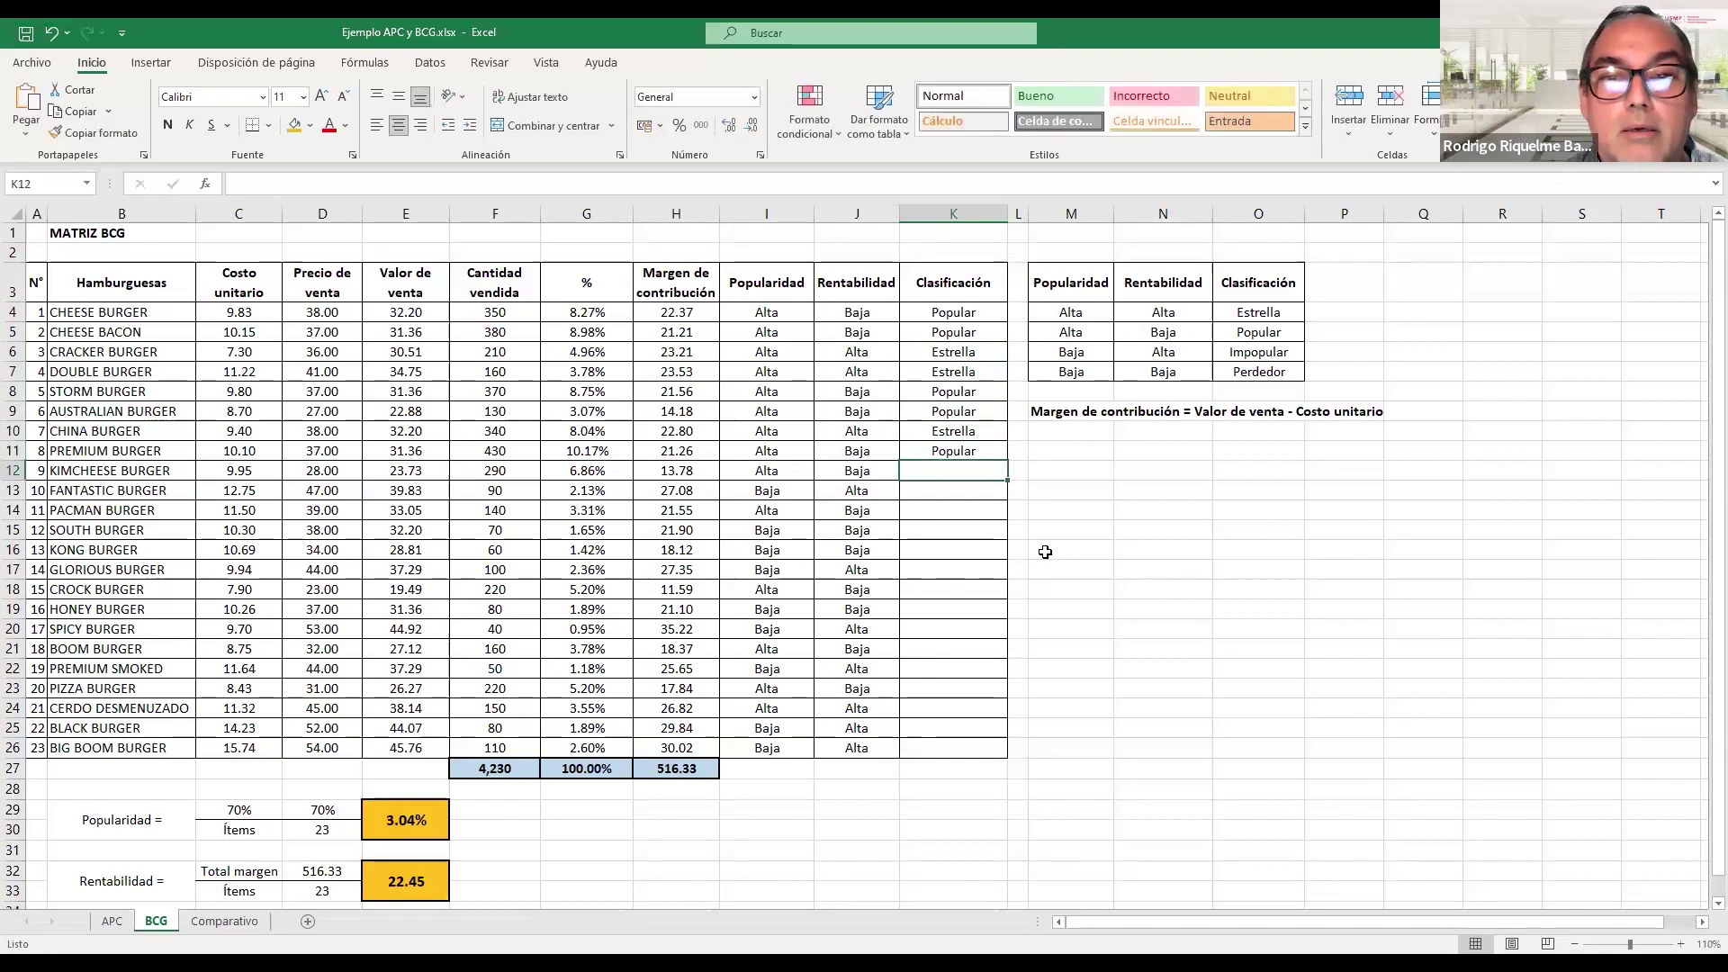
text(Popular)
key(Return)
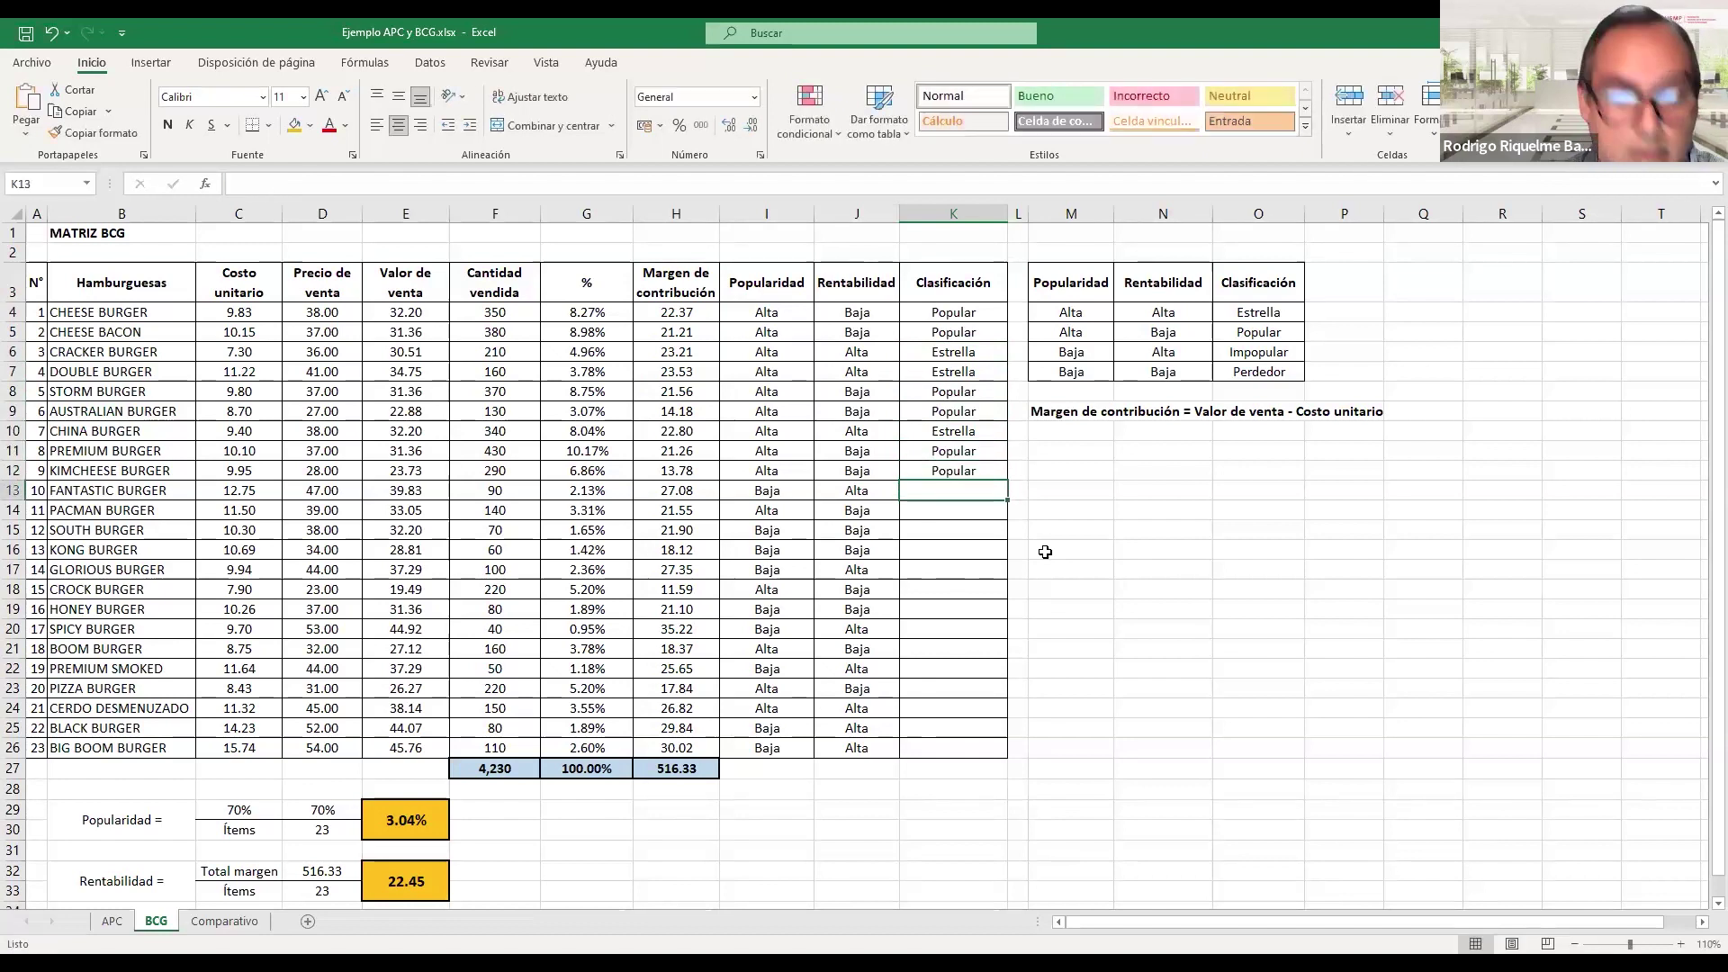
- Classify FANTASTIC BURGER as "Impopular" in K13 and PACMAN BURGER as "Popular" in K14
text(Impopular)
key(Return)
text(P)
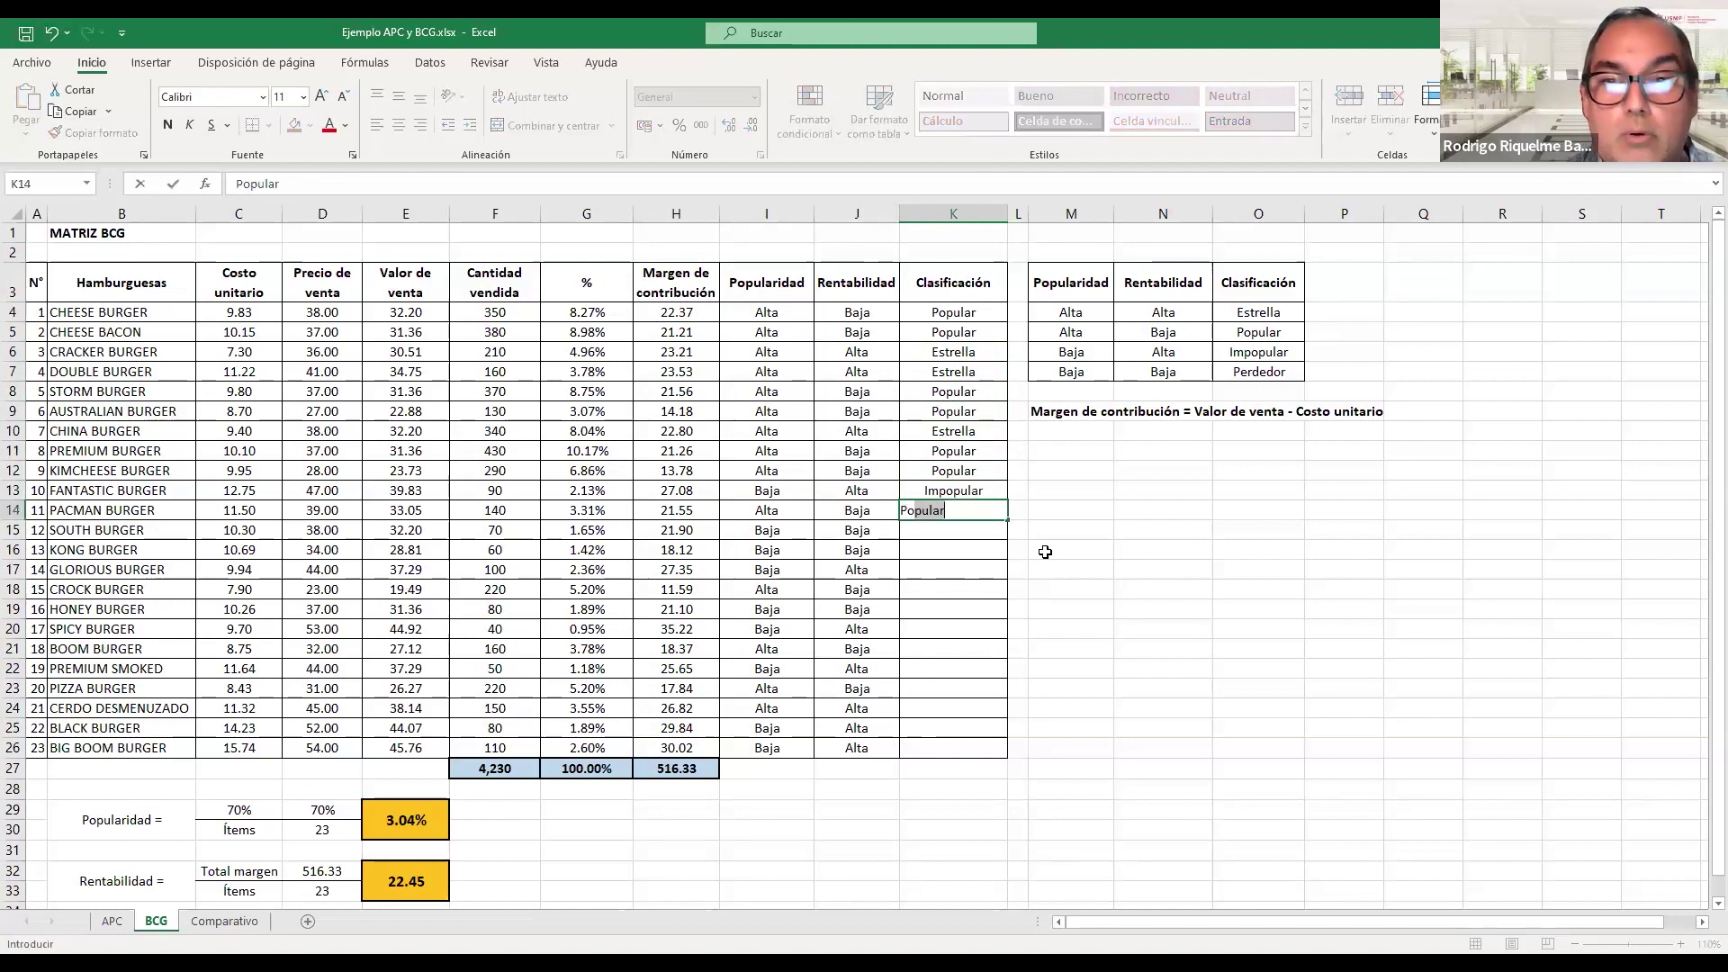
key(Return)
- Classify SOUTH BURGER and KONG BURGER as "Perdedor" in K15 and K16
text(P)
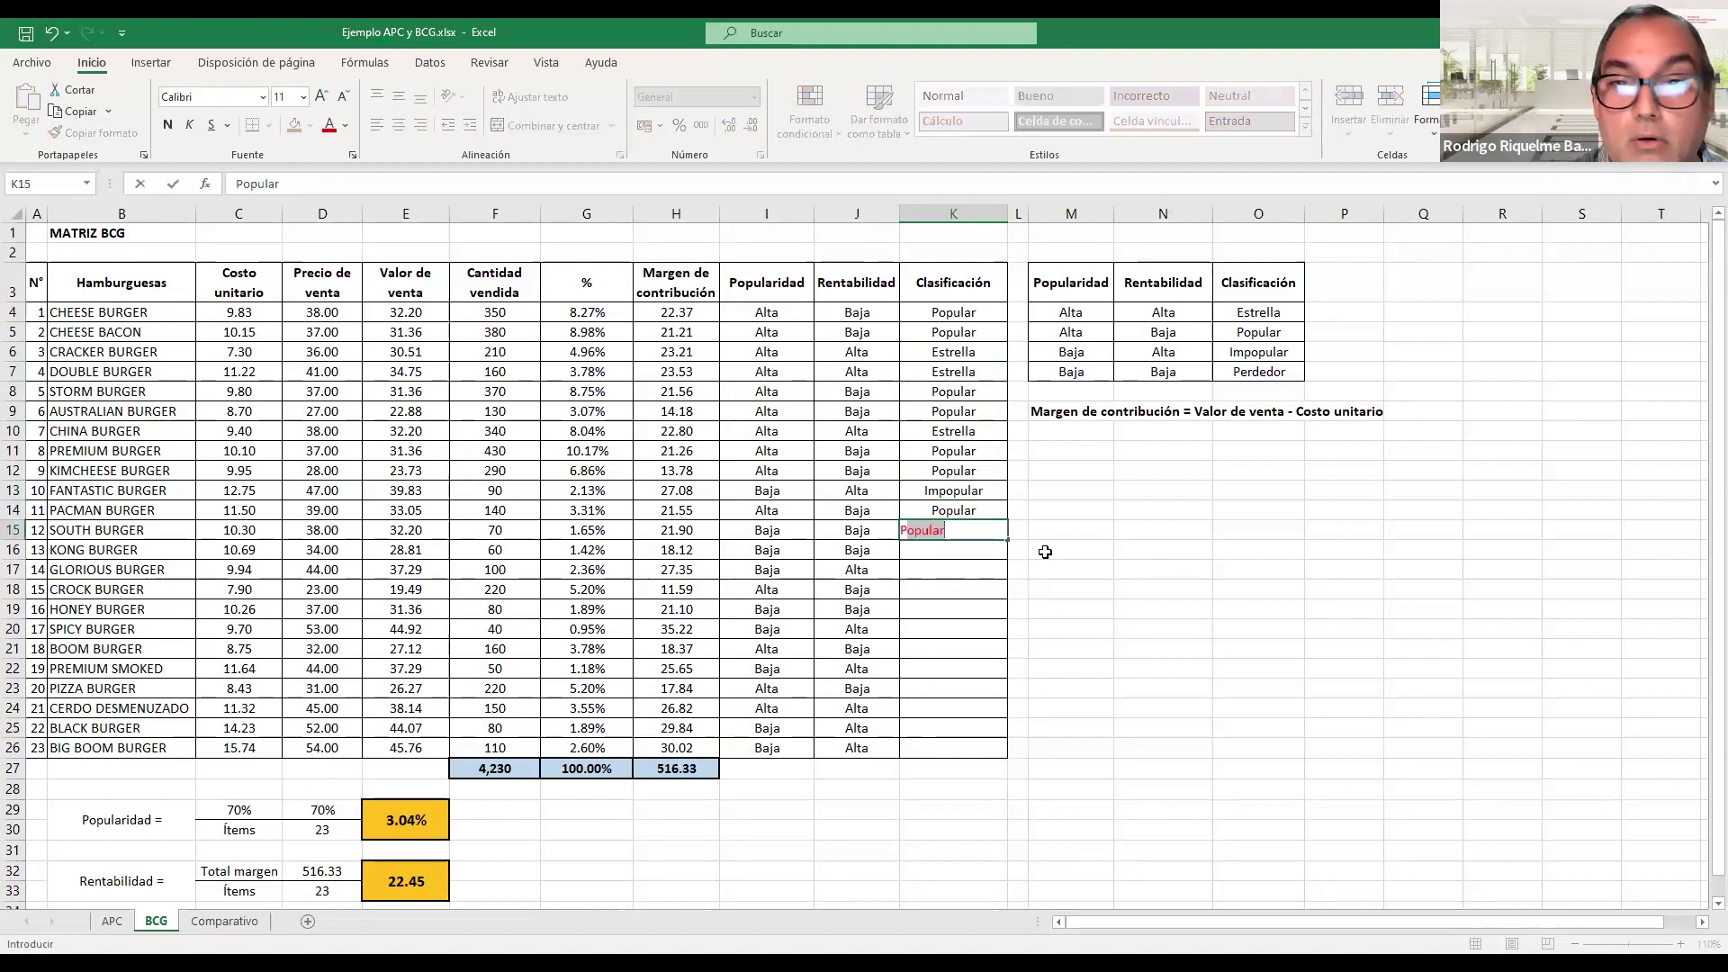
text(erdedor)
key(Return)
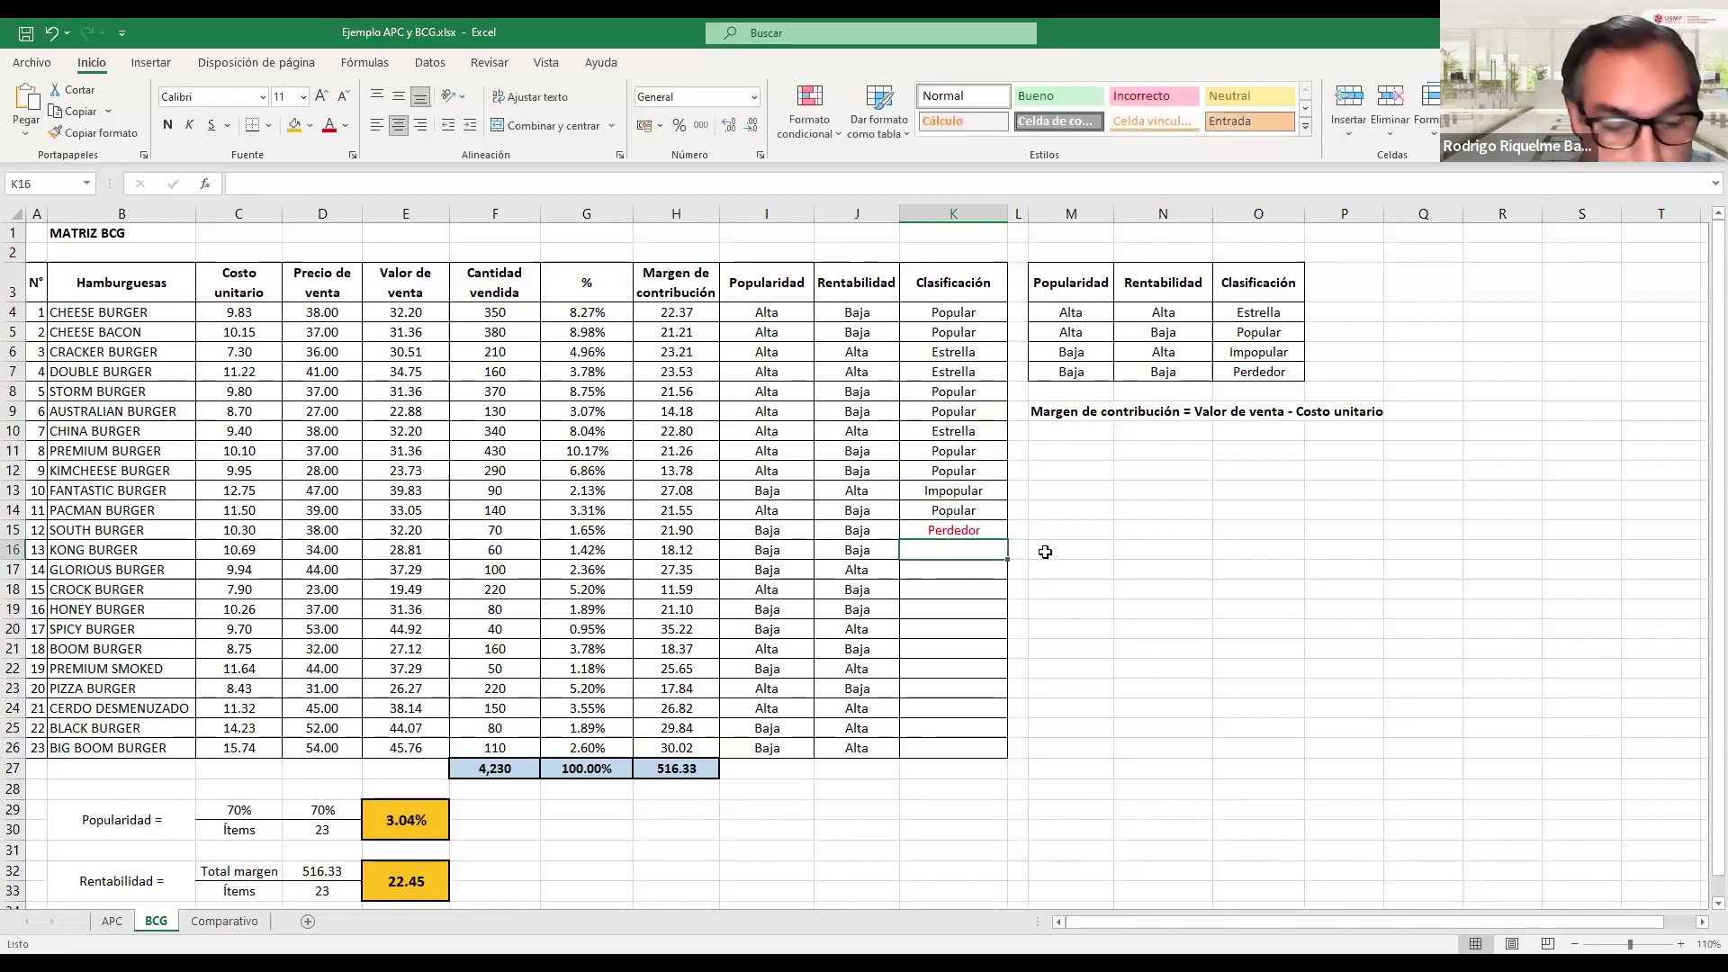
text(Perdedor)
key(Return)
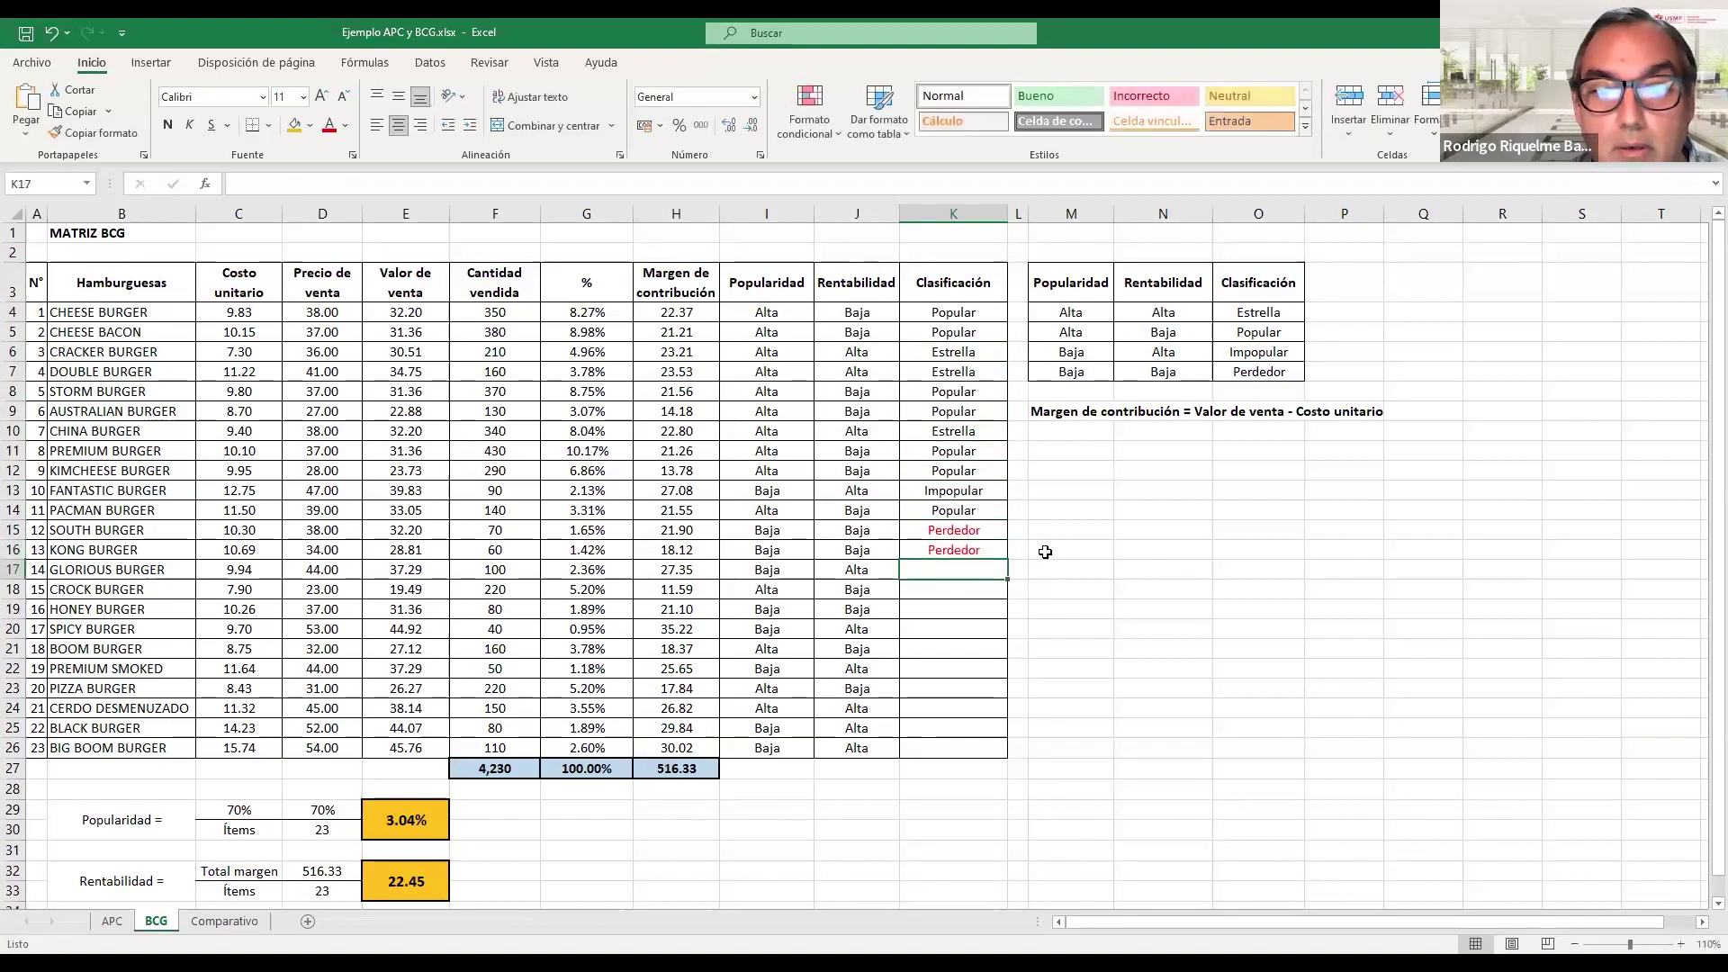
- Classify GLORIOUS BURGER as "Impopular" in K17 and CROCK BURGER as "Popular" in K18
text(Perdedor)
key(Return)
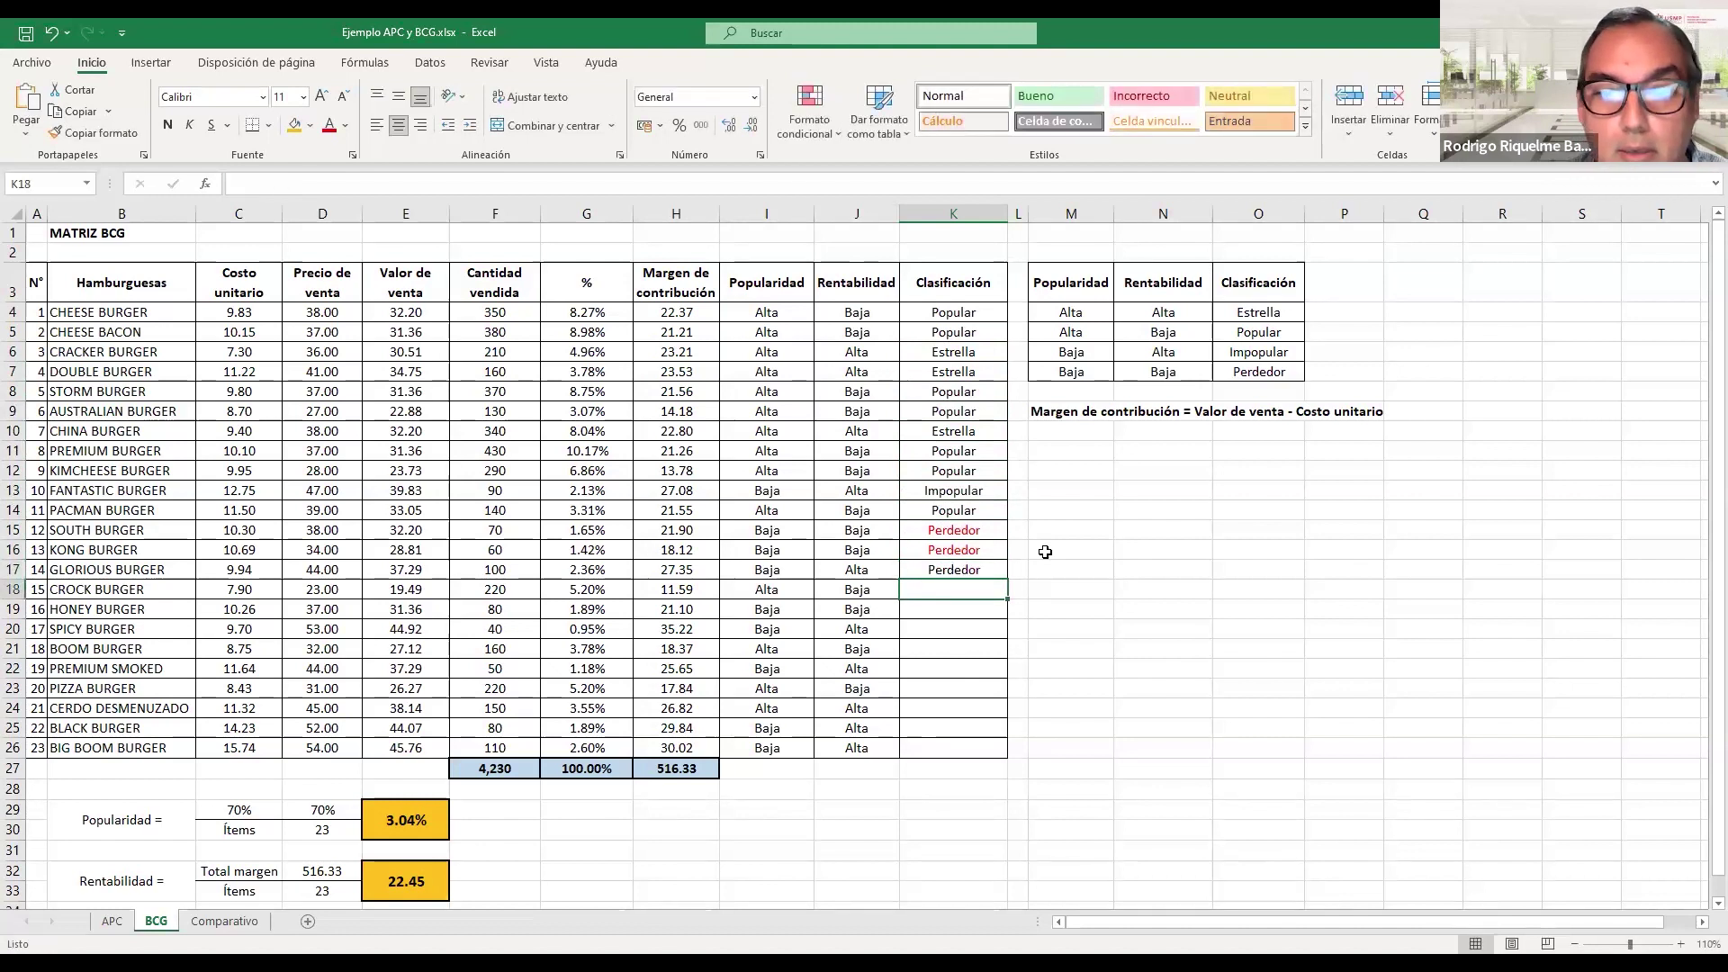
key(Up)
text(Im)
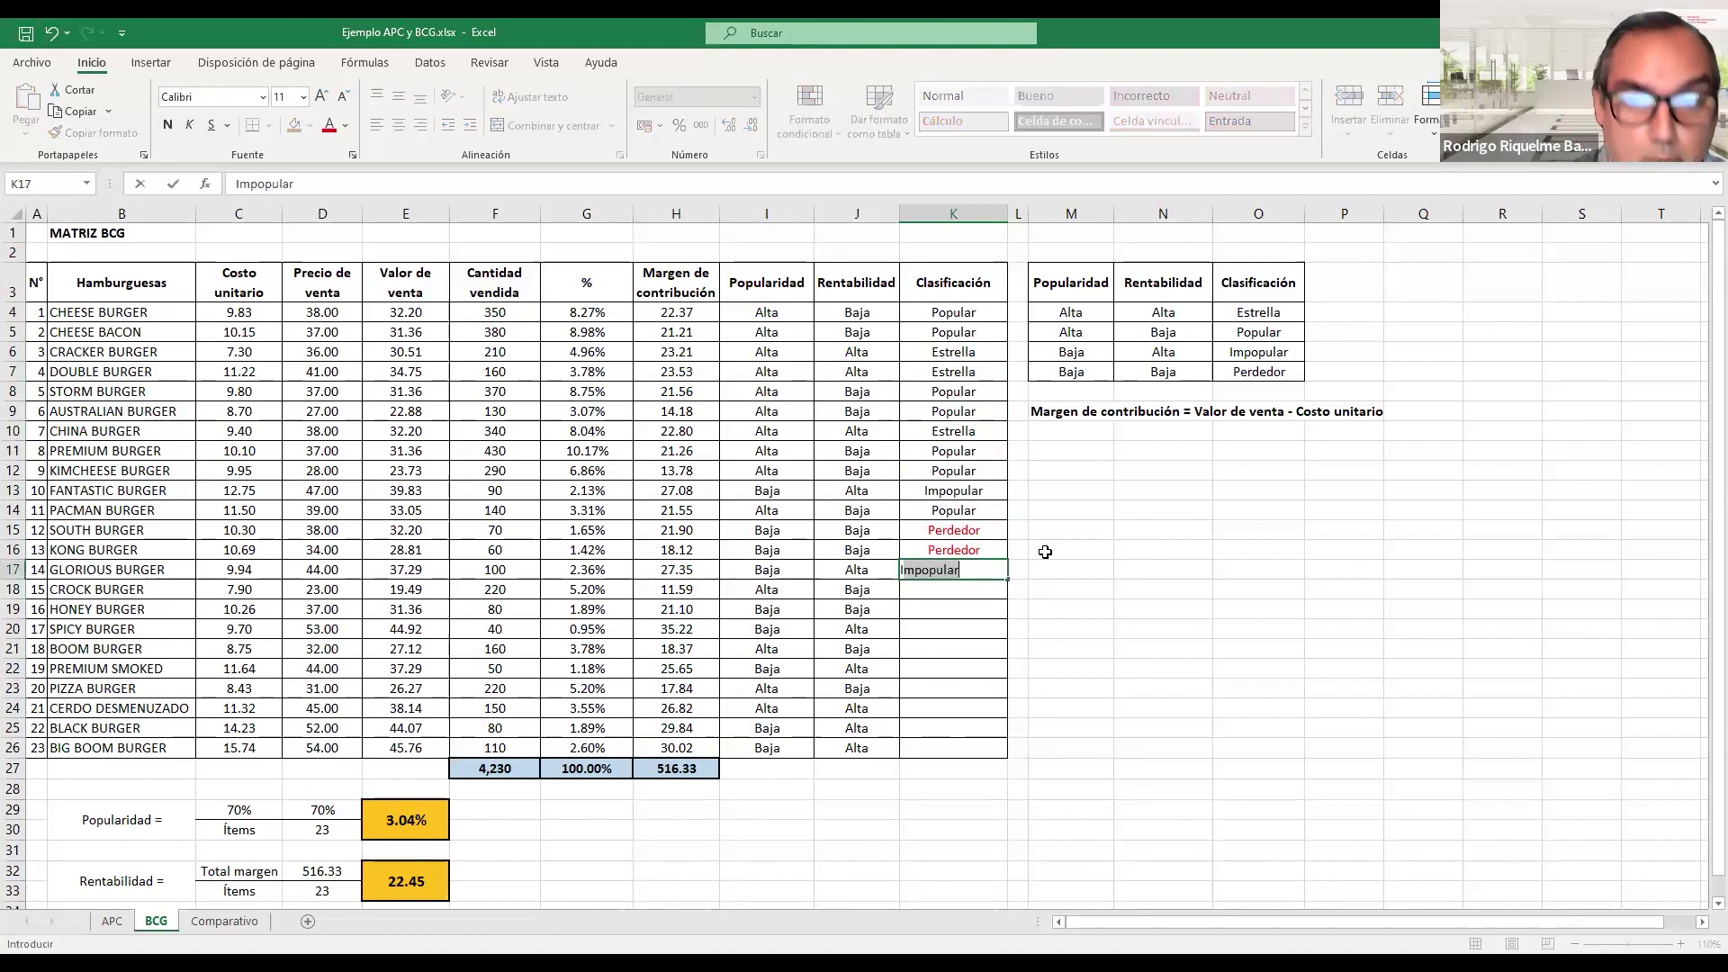
key(Return)
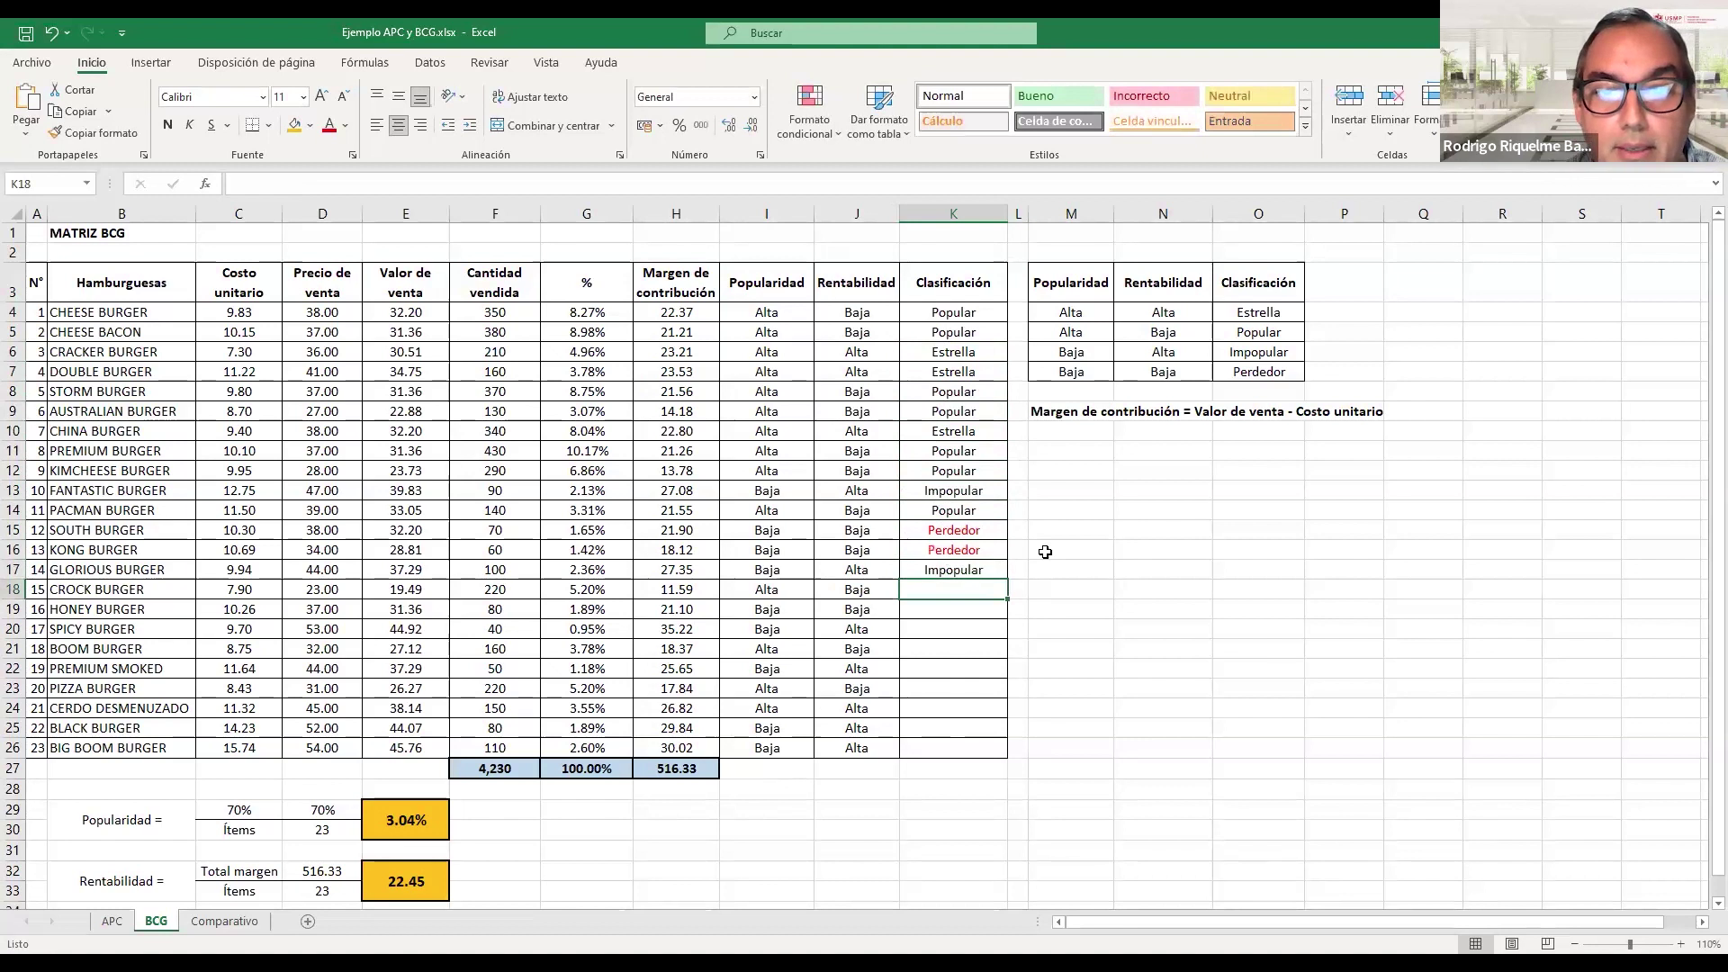
text(Popular)
key(Return)
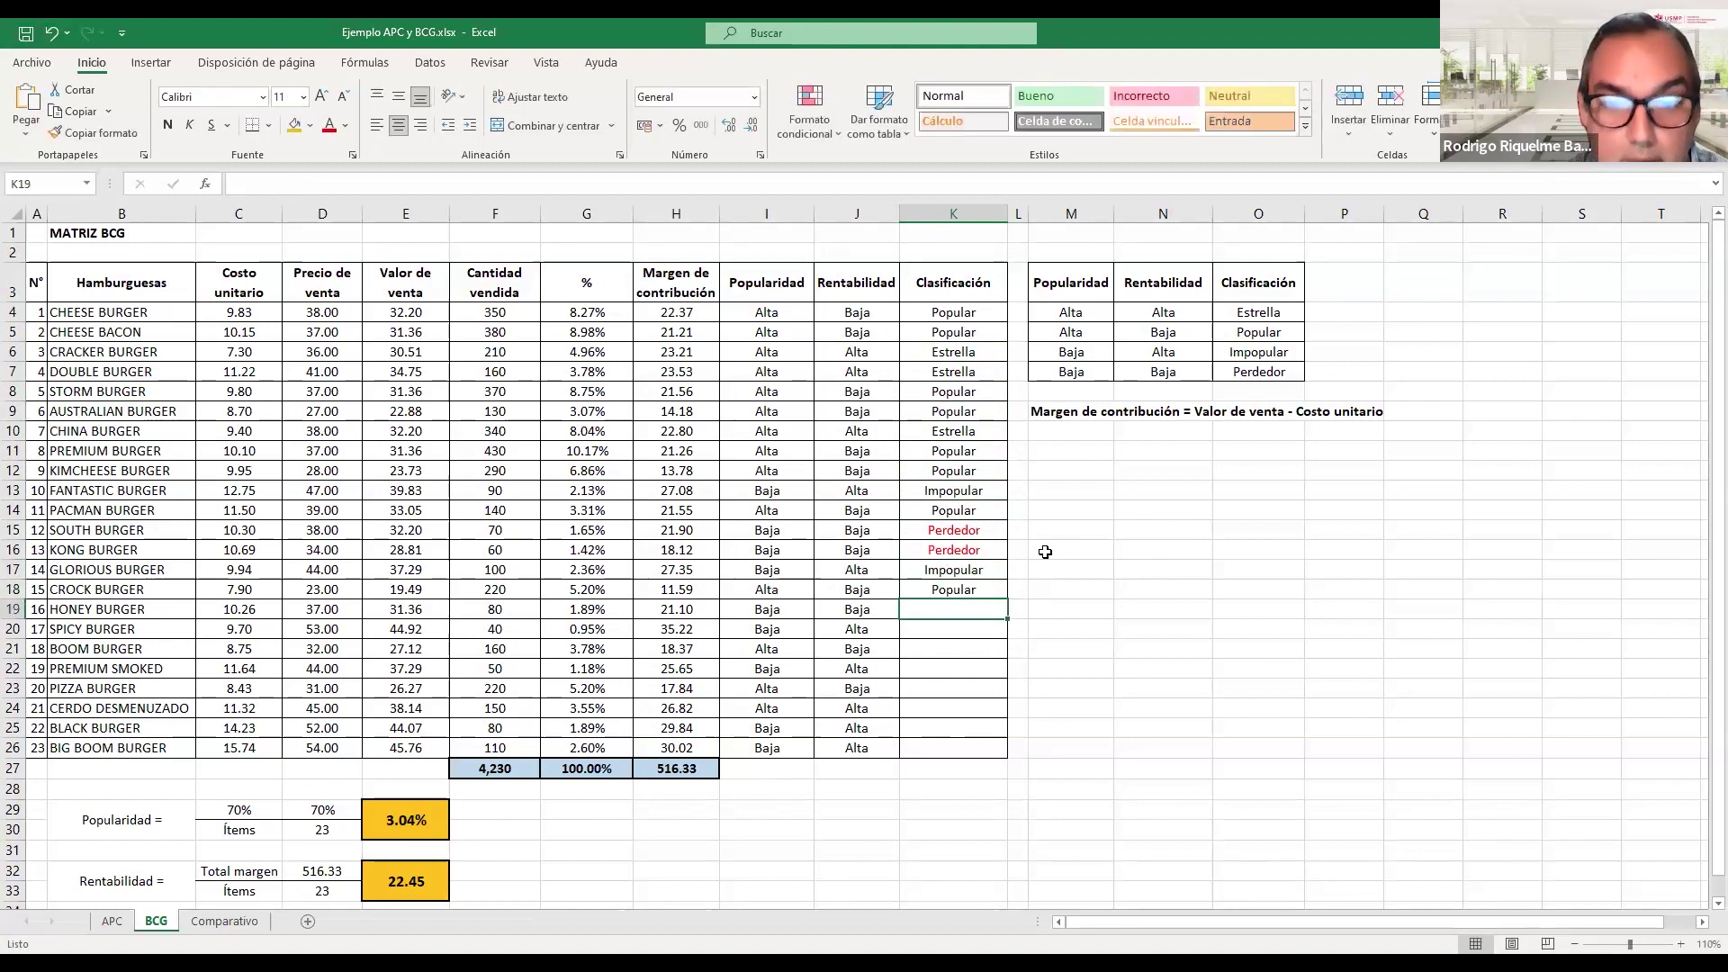
- Classify HONEY BURGER as "Perdedor" in K19 and SPICY BURGER as "Impopular" in K20
text(Perdedor)
key(Return)
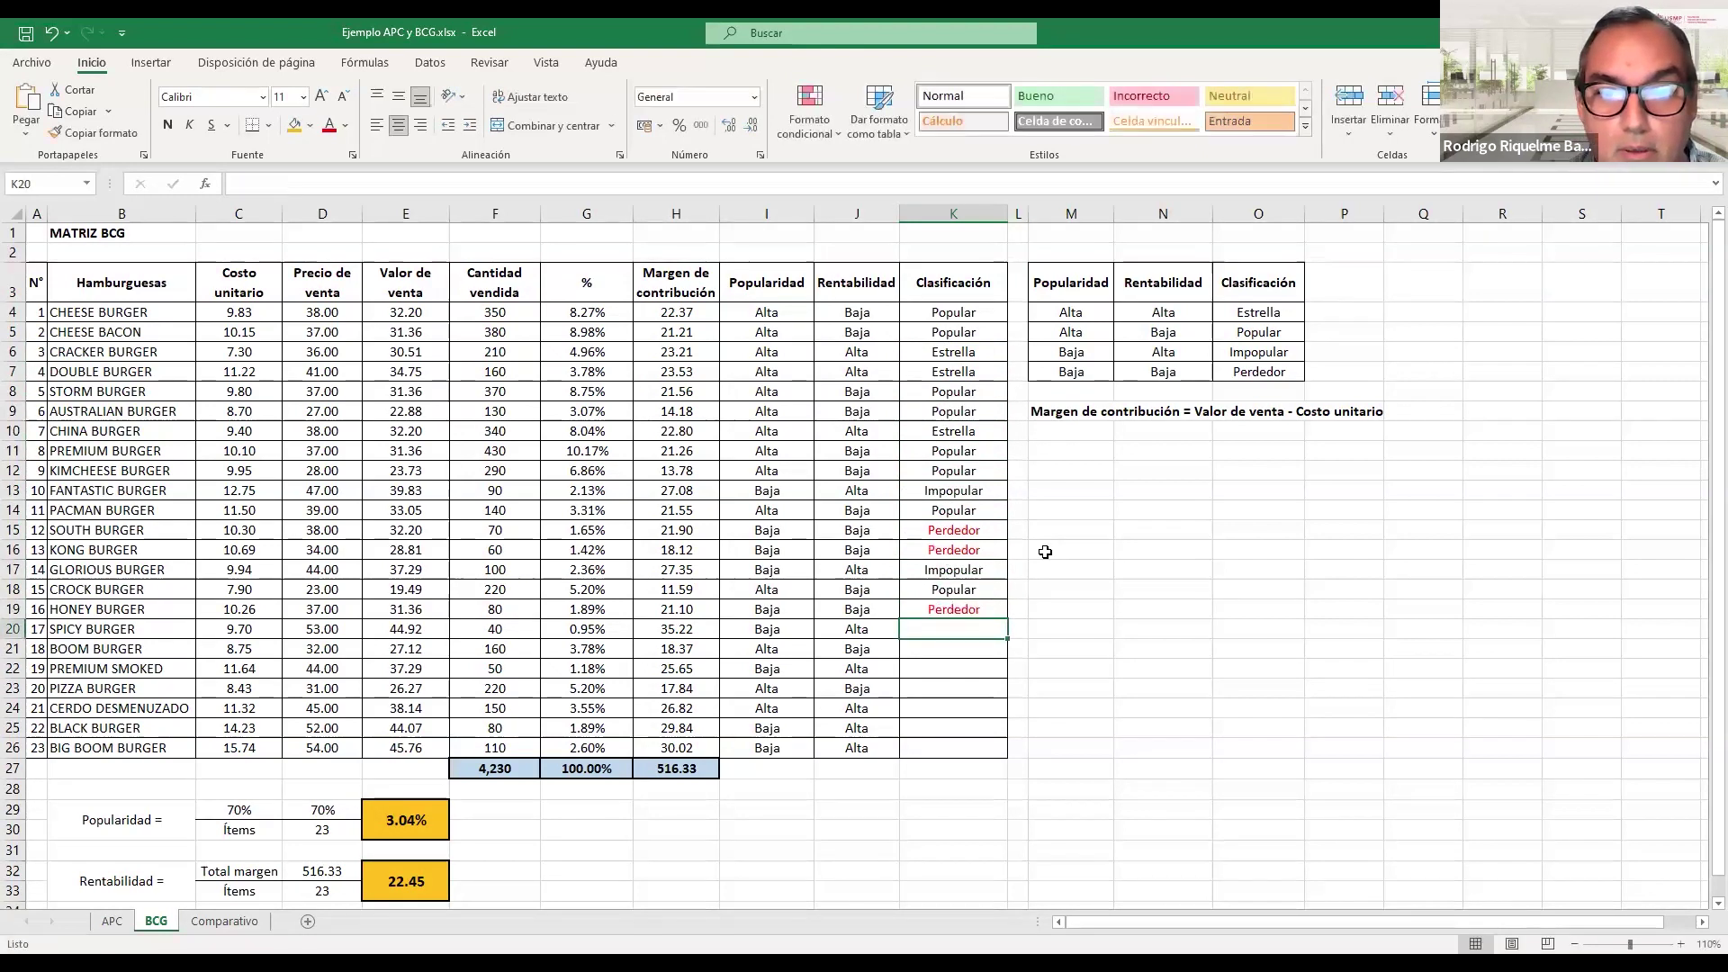
text(Impopular)
key(Return)
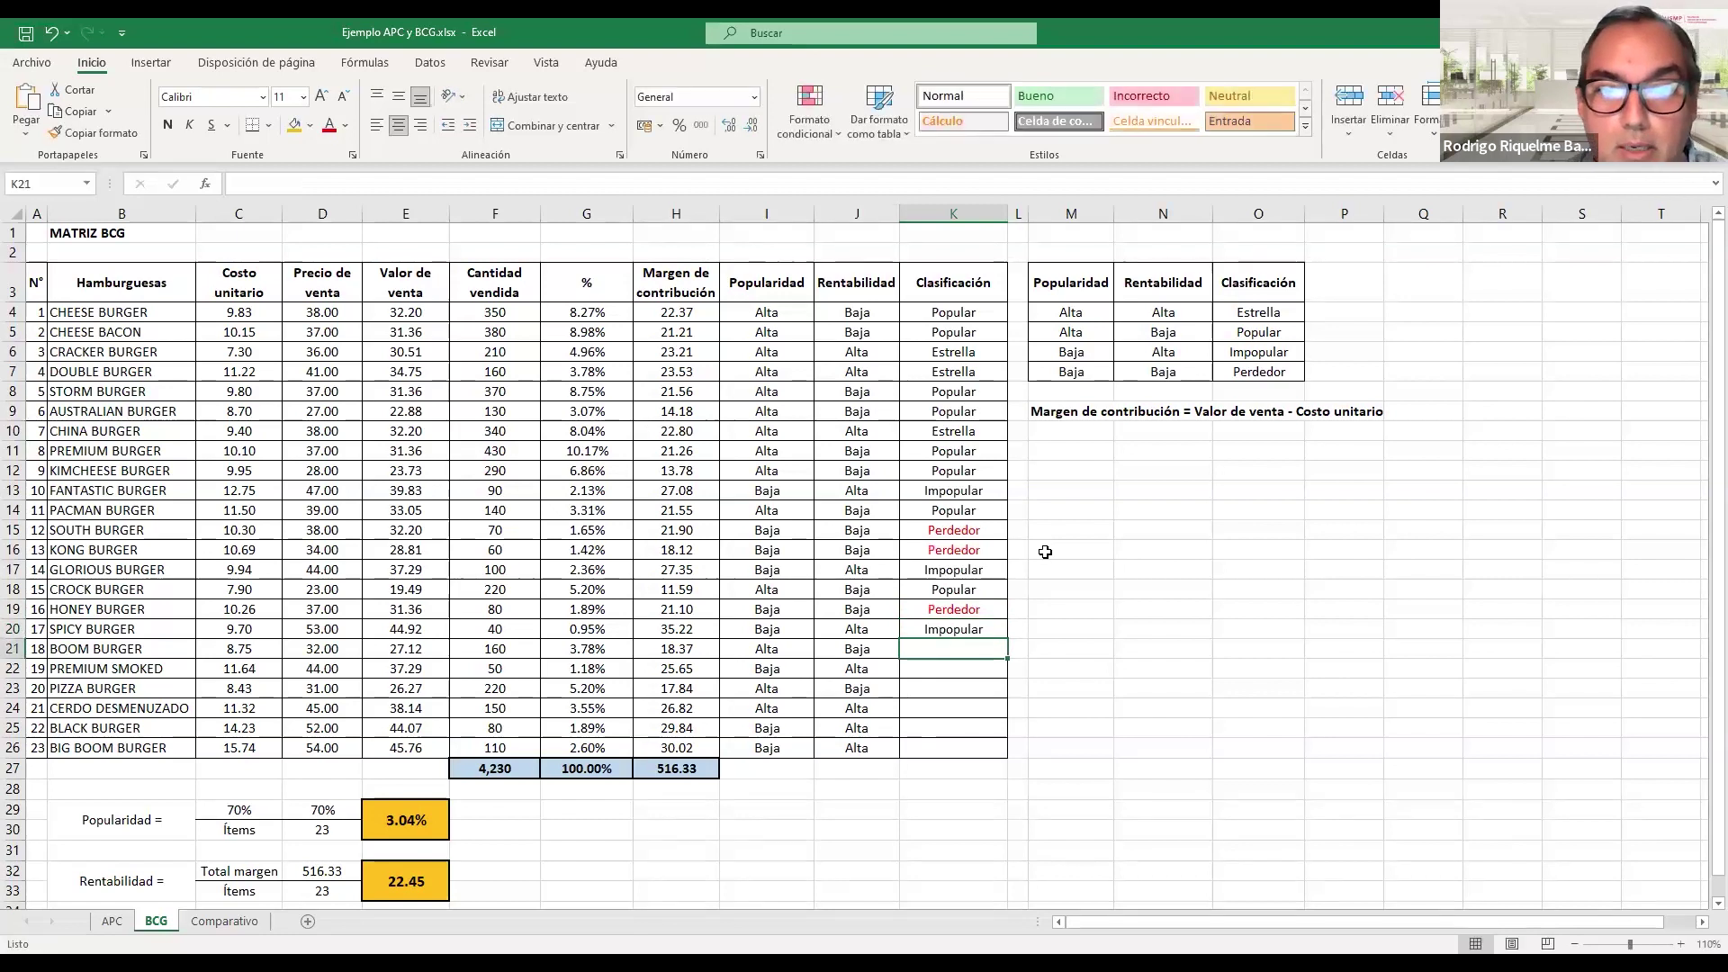
- Classify BOOM BURGER and PIZZA BURGER as "Popular" in K21 and K23, and PREMIUM SMOKED as "Impopular" in K22
text(Po)
key(Return)
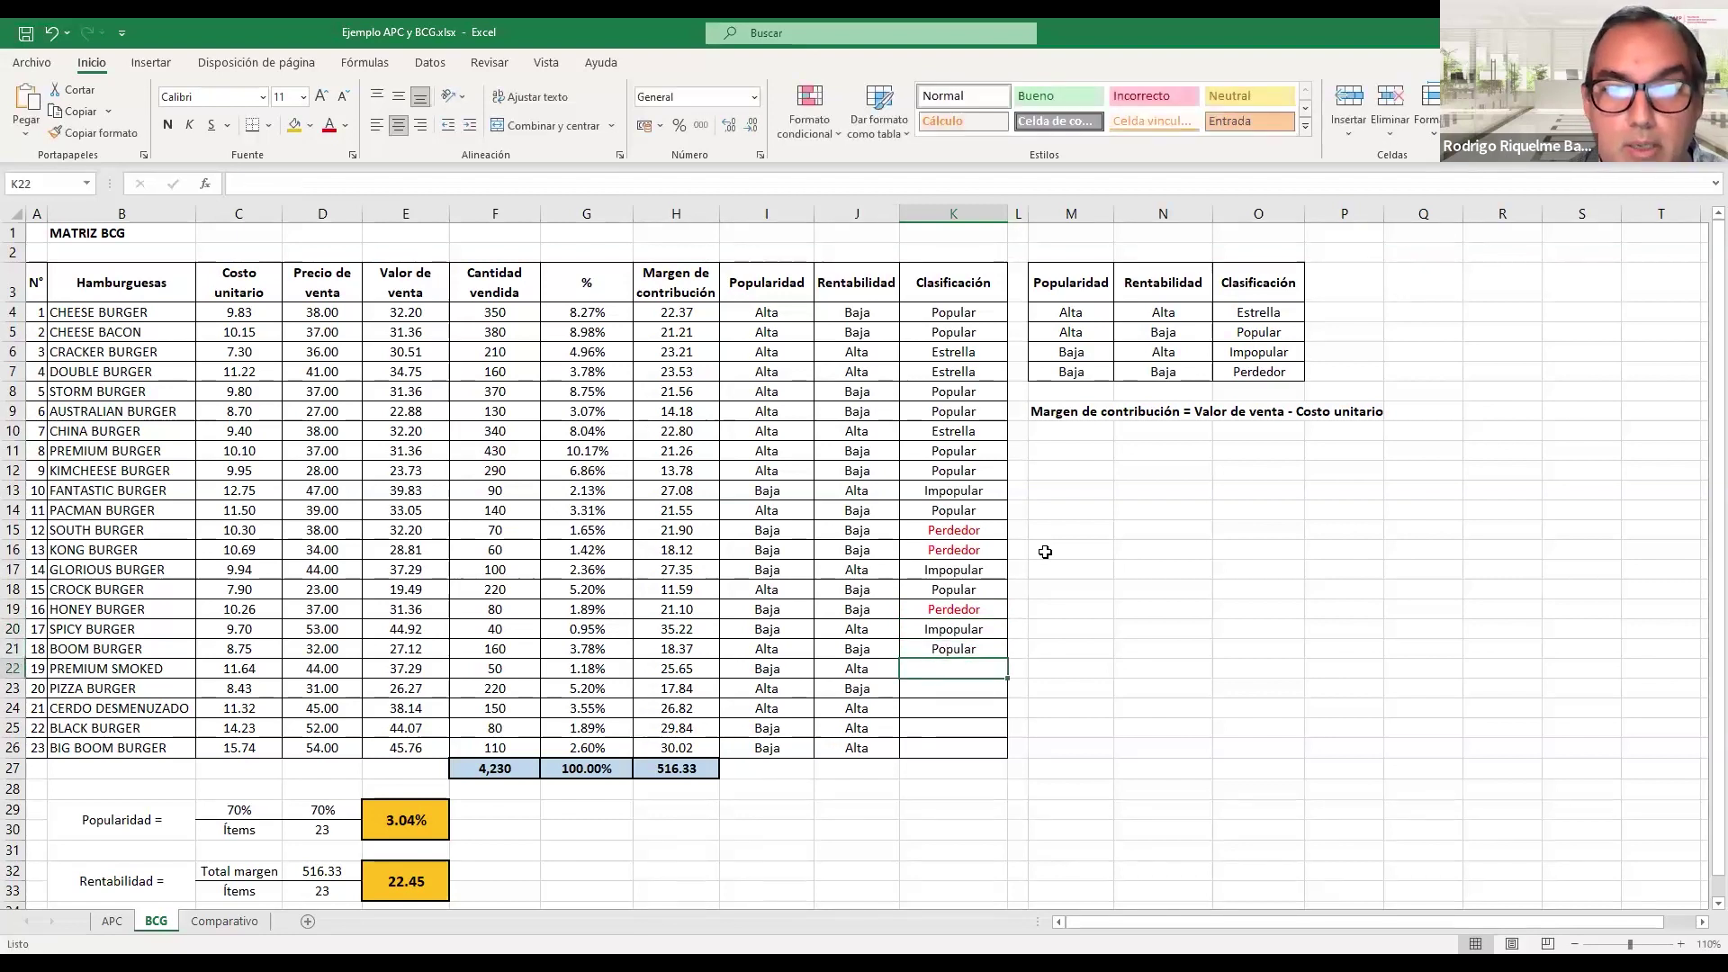
text(Impopular)
key(Return)
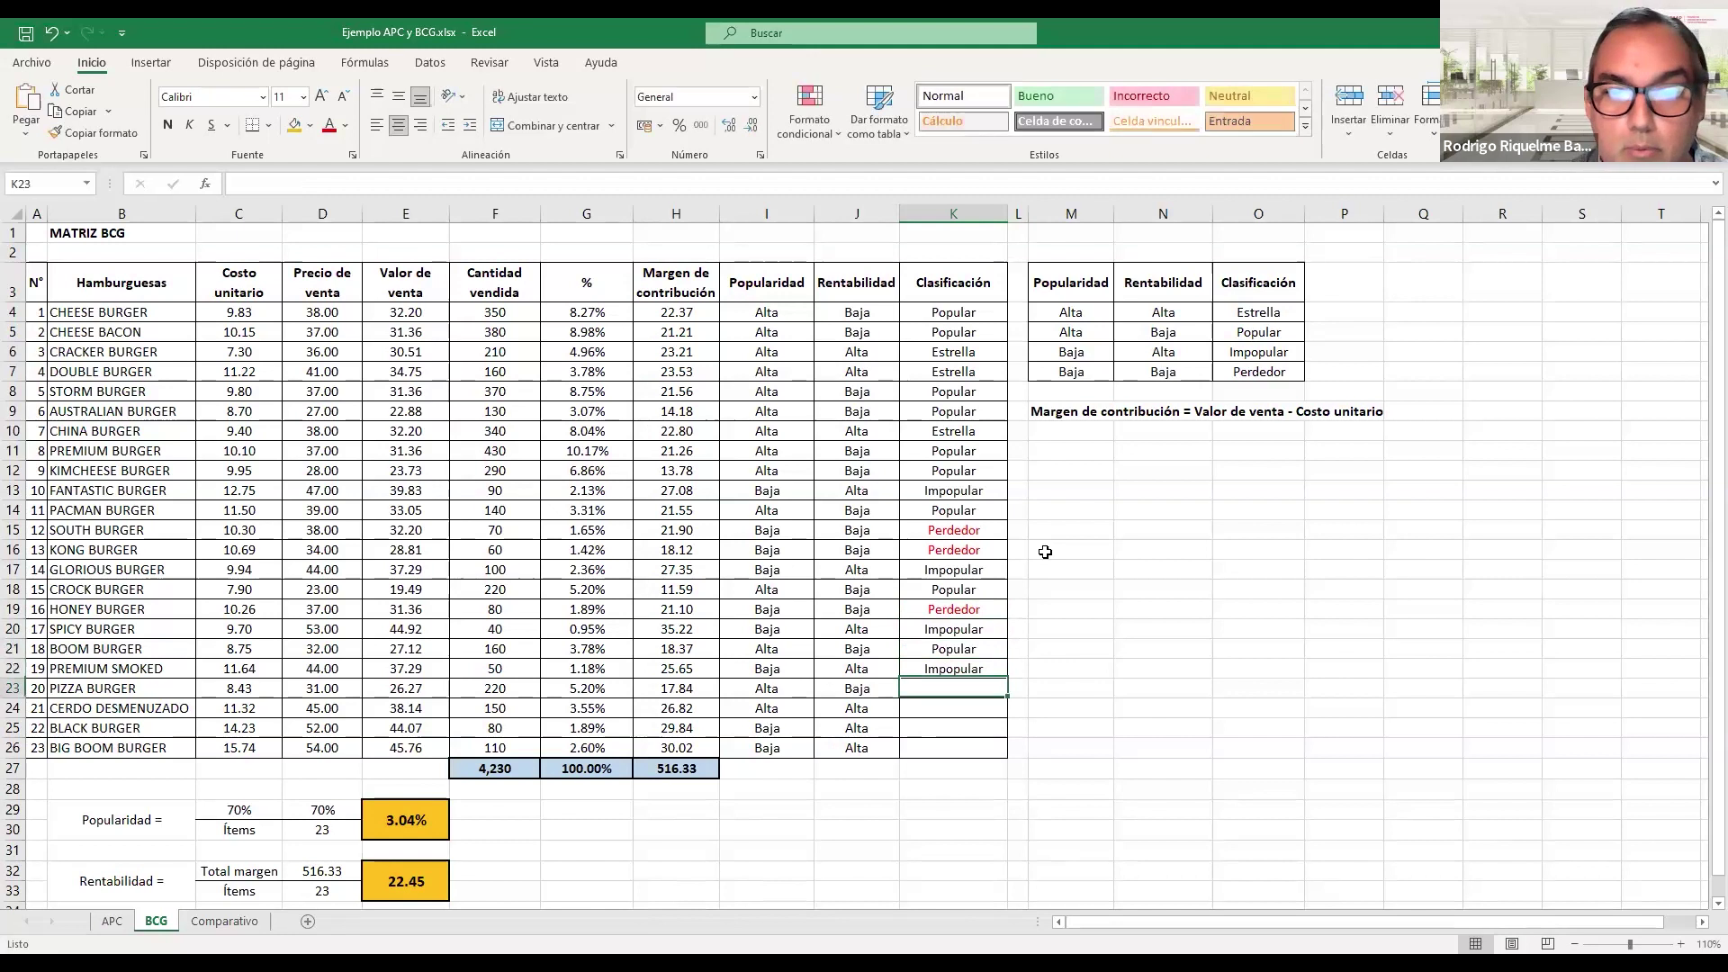
text(PO)
key(Return)
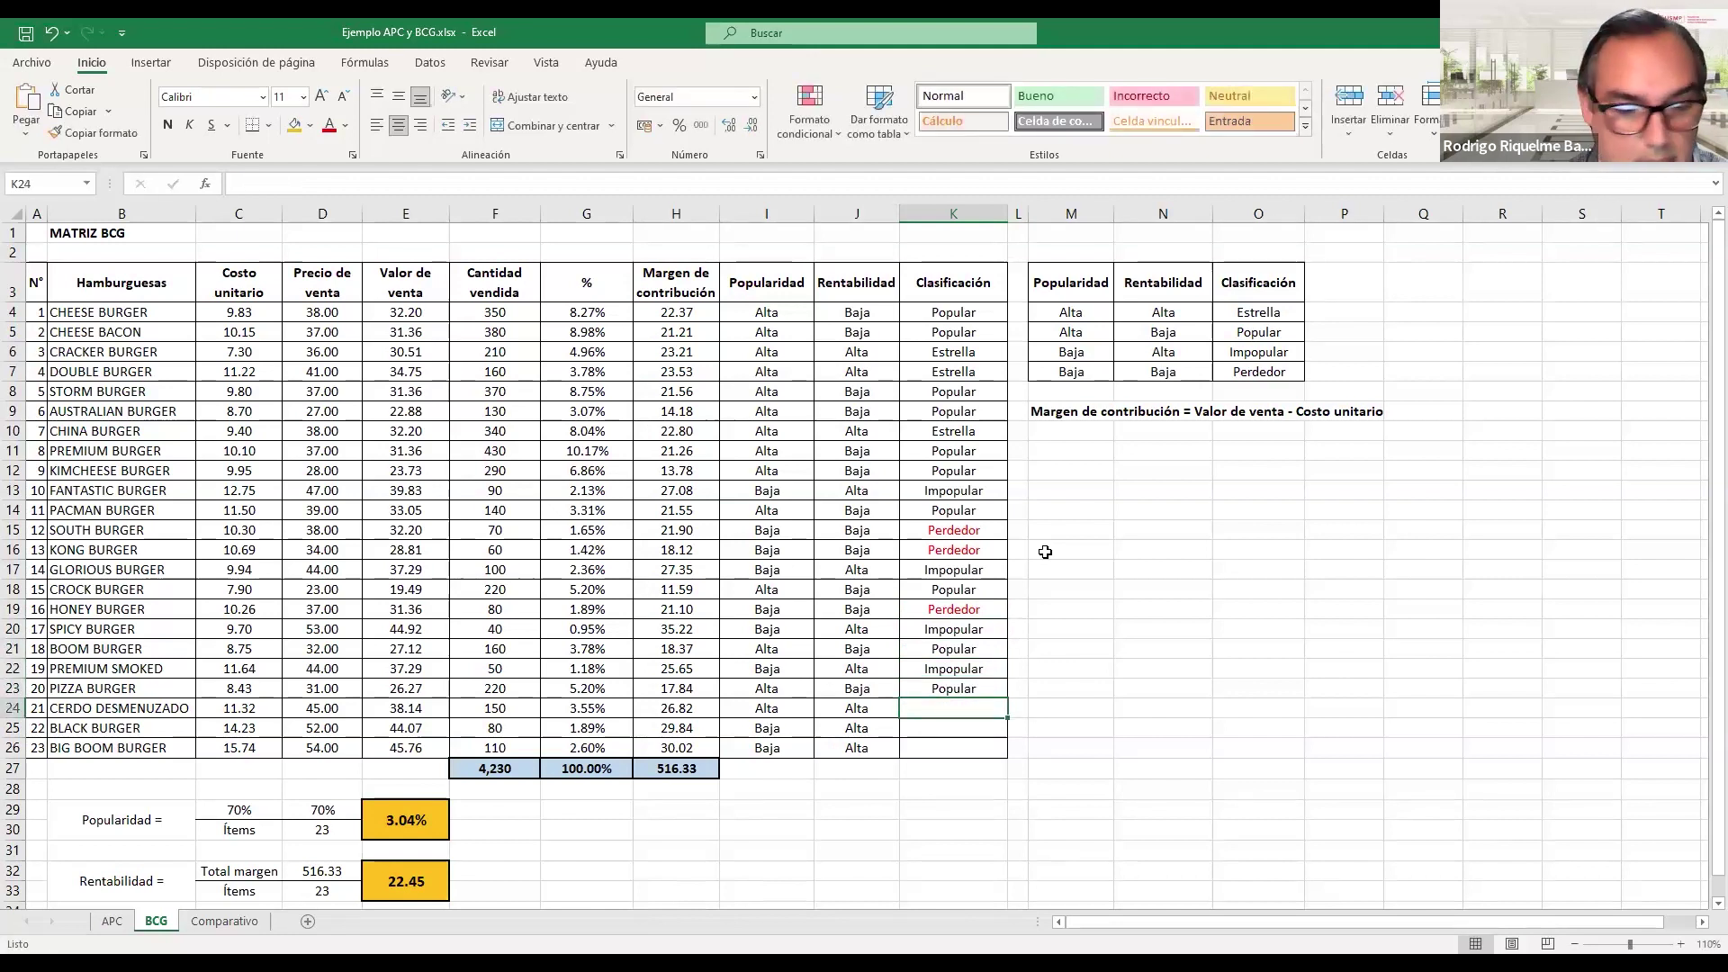
- Classify CERDO DESMENUZADO as "Estrella" in K24, and BLACK BURGER and BIG BOOM BURGER as "Impopular" in K25 and K26
text(Estrella)
key(Return)
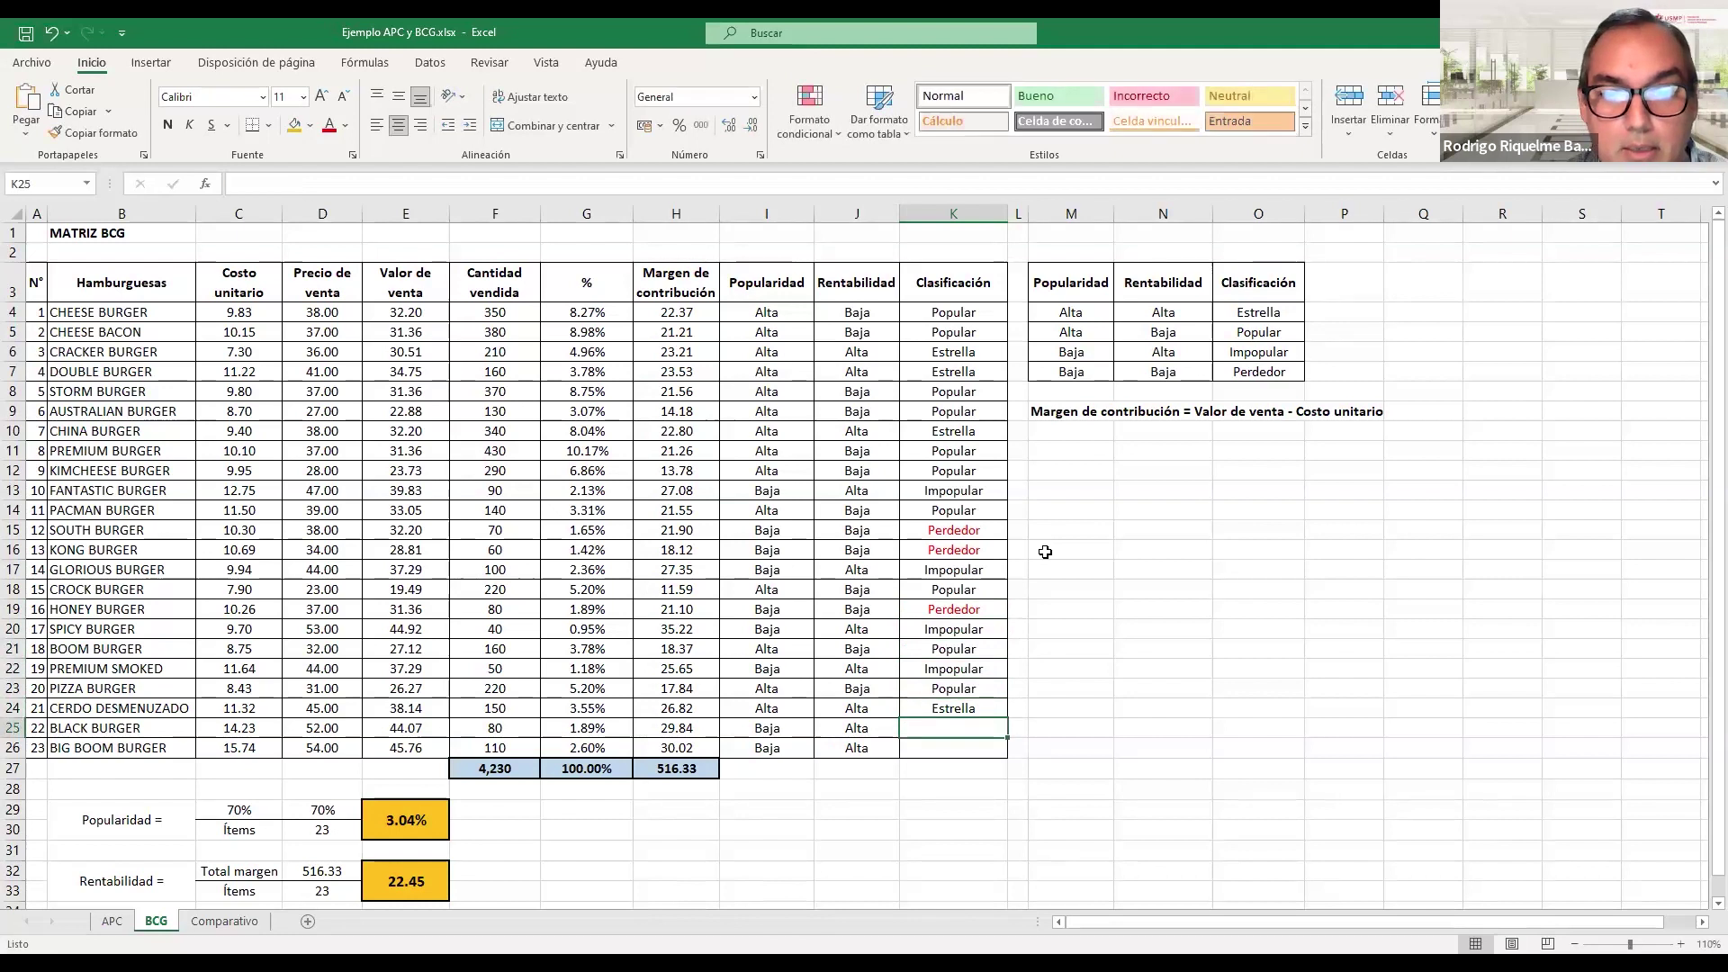
text(I)
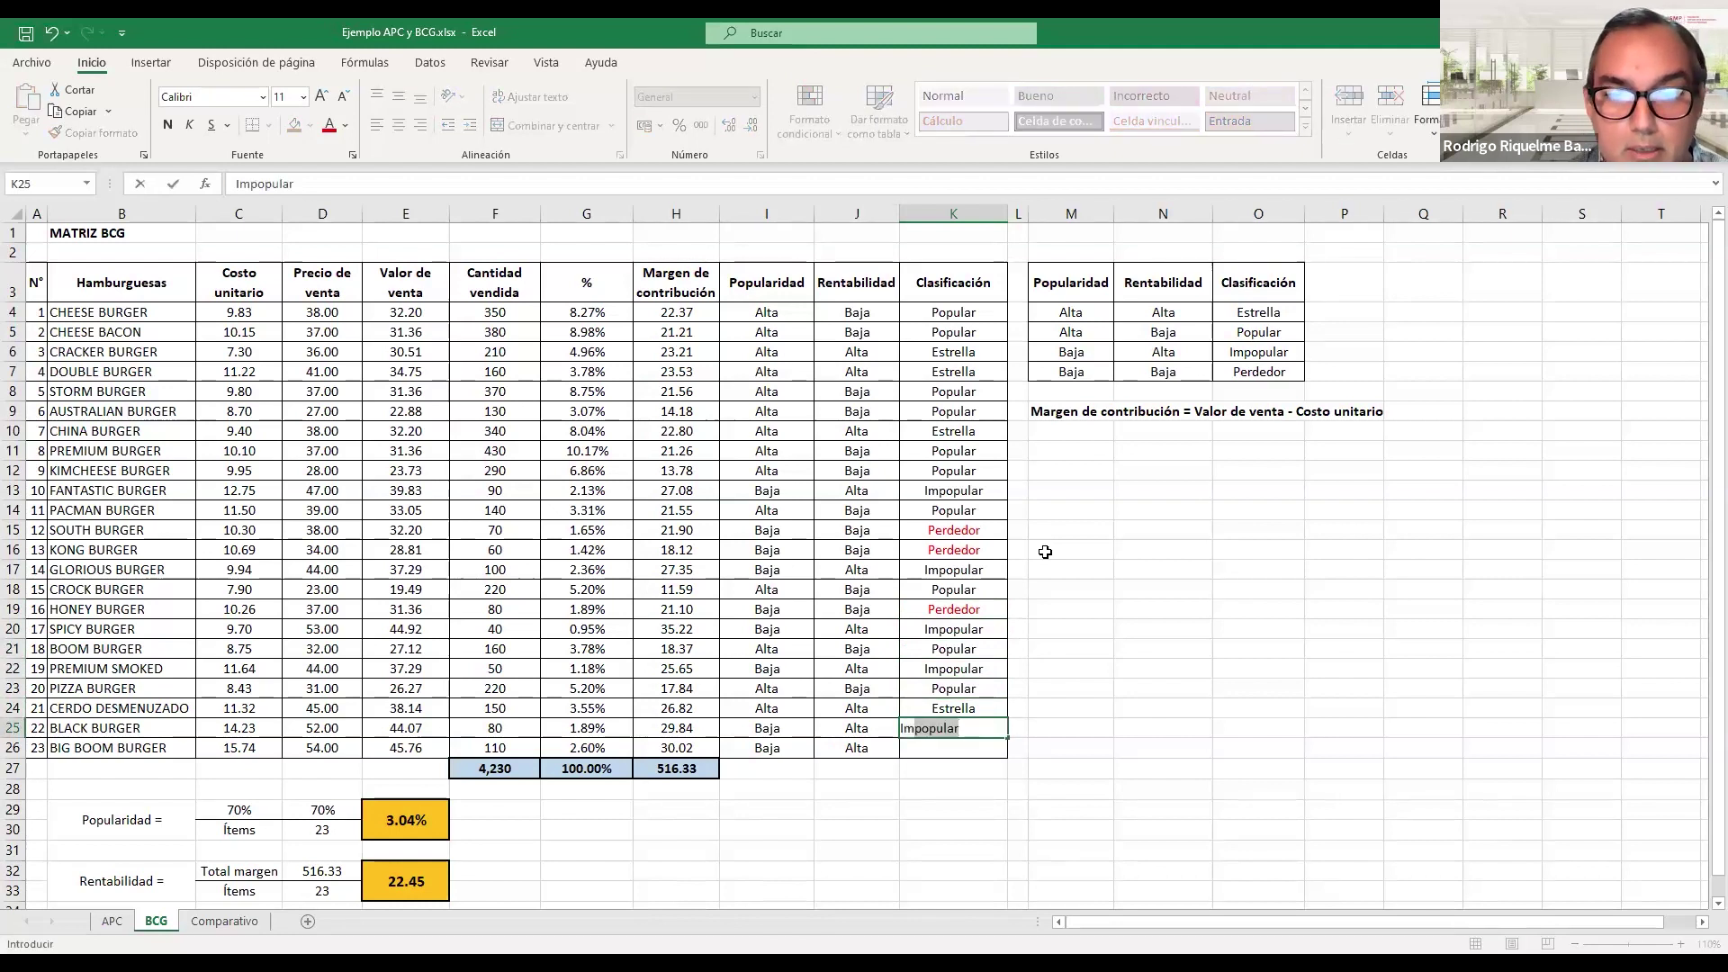
key(Return)
text(Impopular)
key(Return)
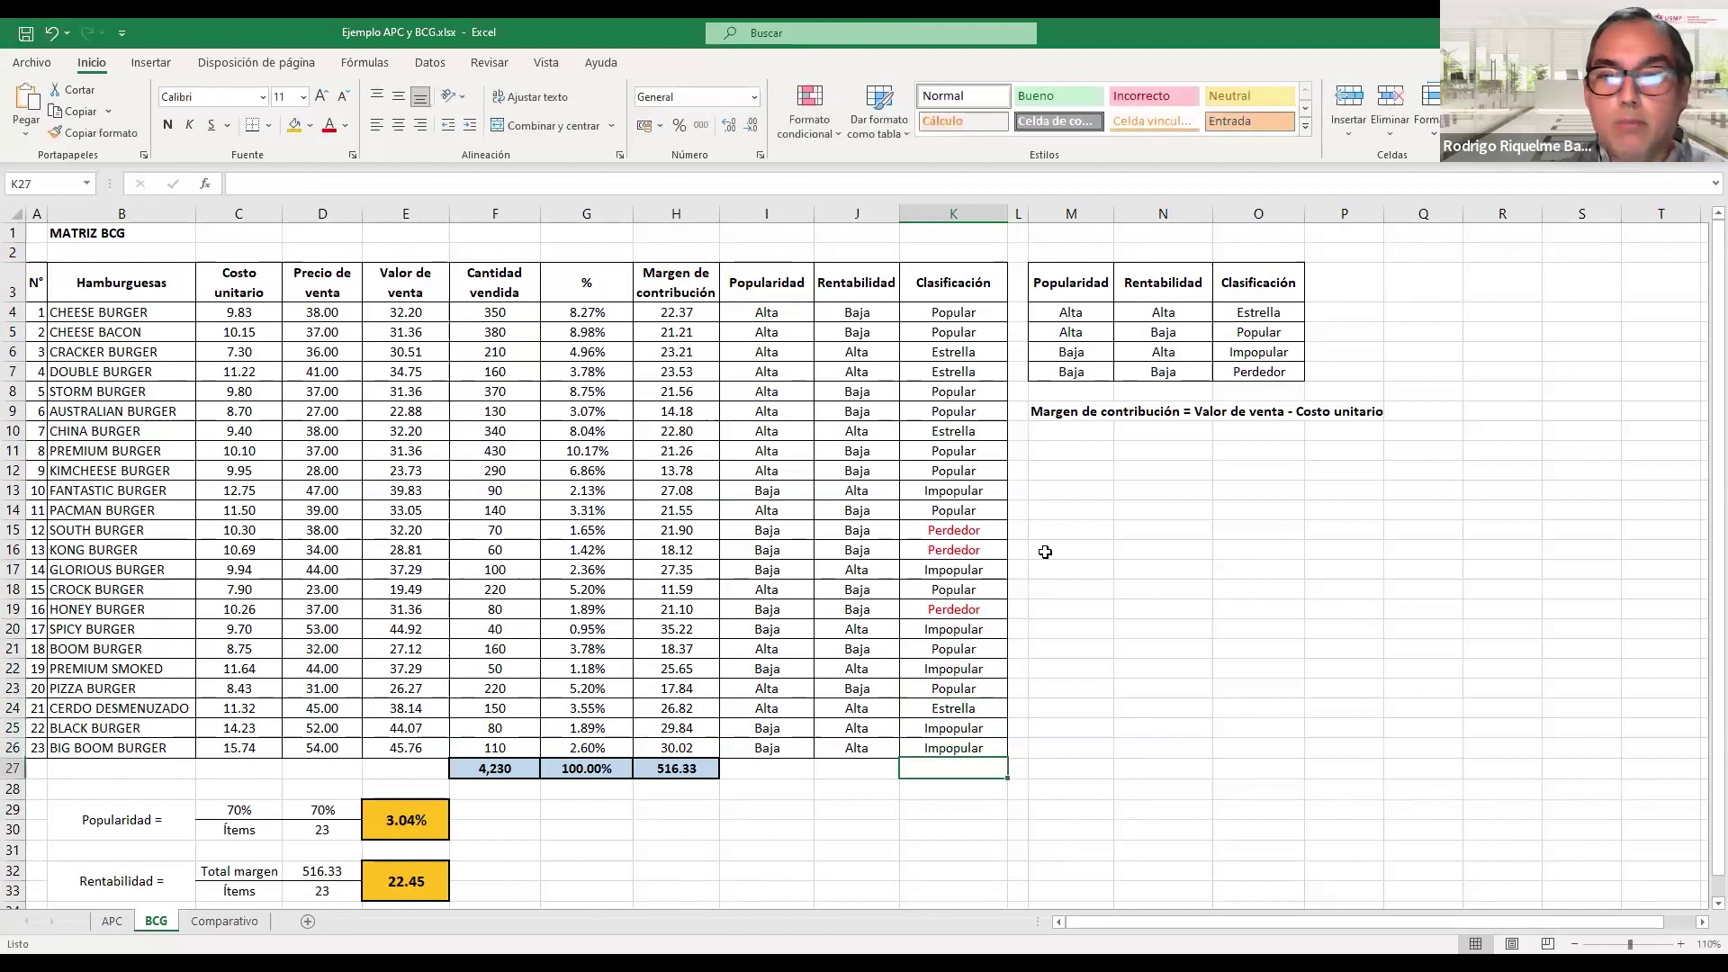
- Copy the classifications K4:K26 from the APC sheet into the APC column of the Comparativo sheet, starting at C4
drag(946, 308, 940, 749)
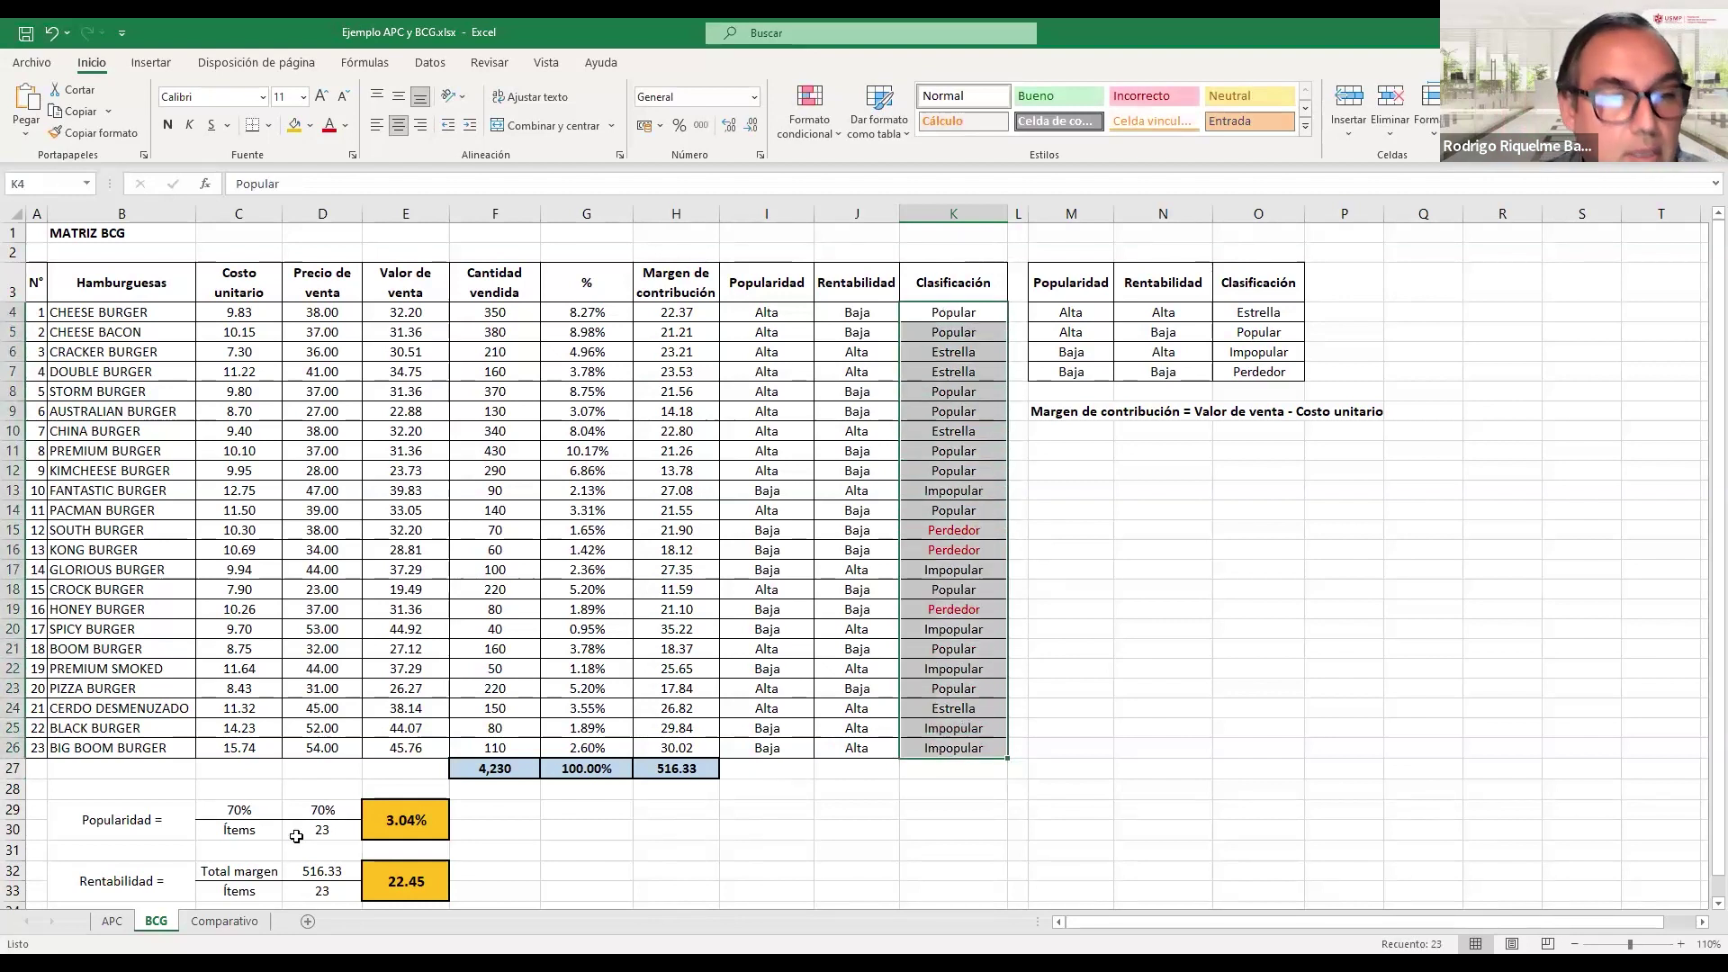
click(224, 921)
click(297, 309)
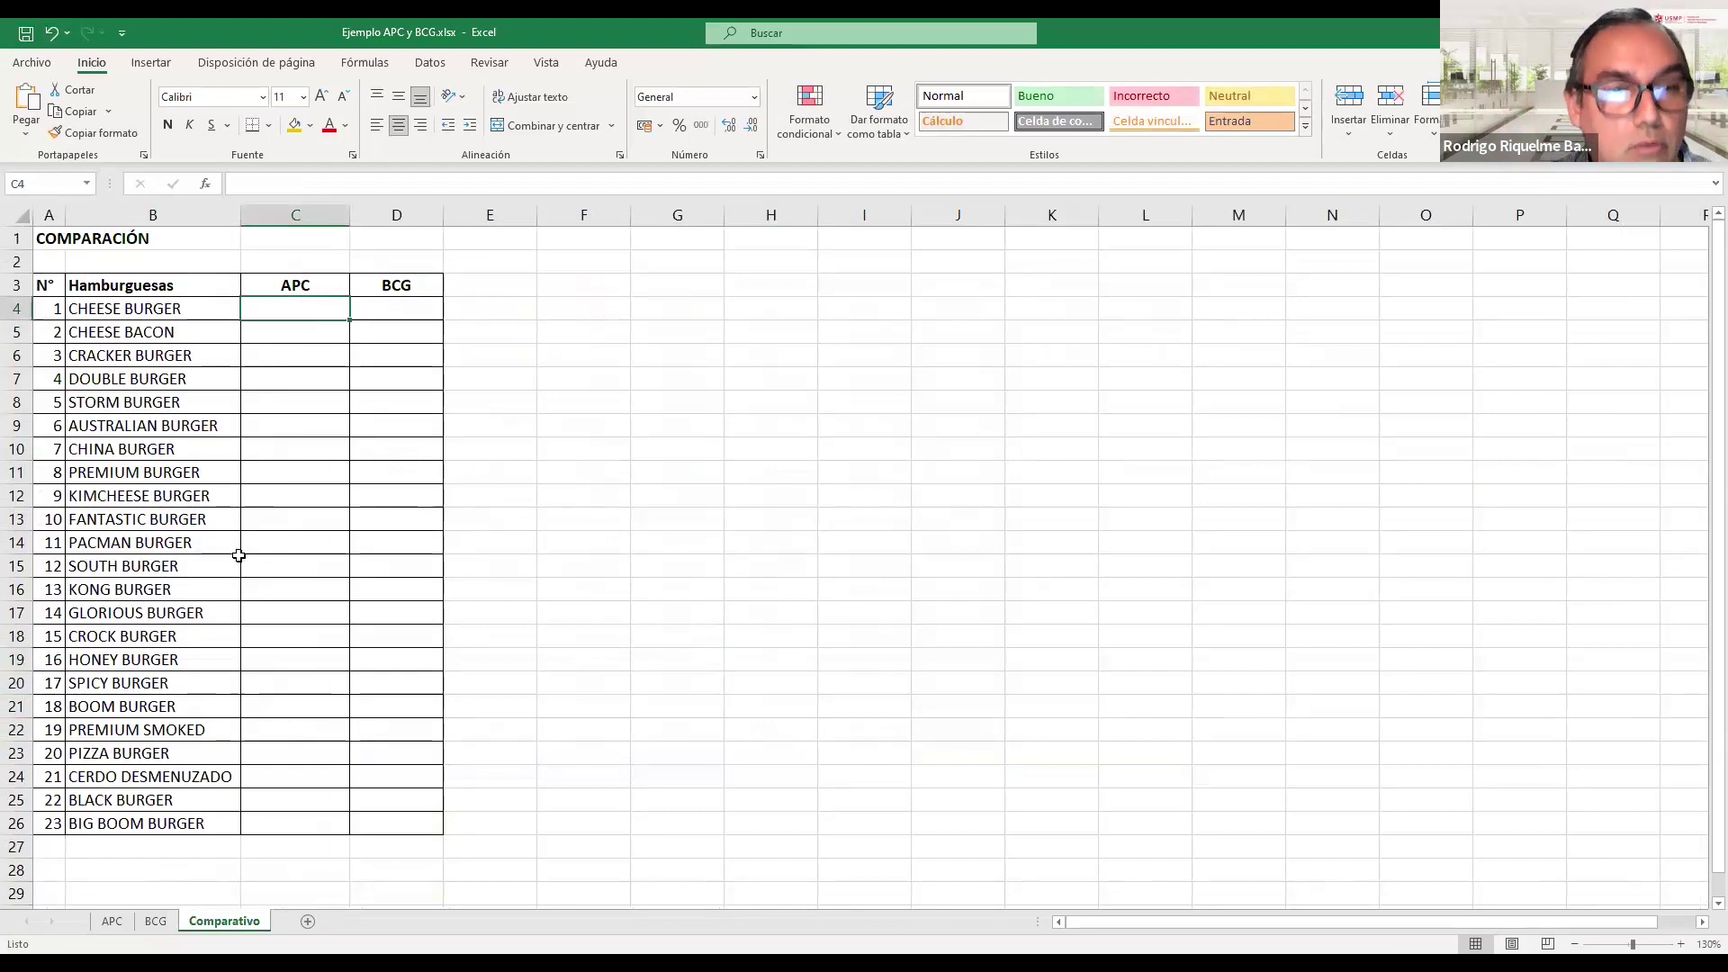
click(112, 921)
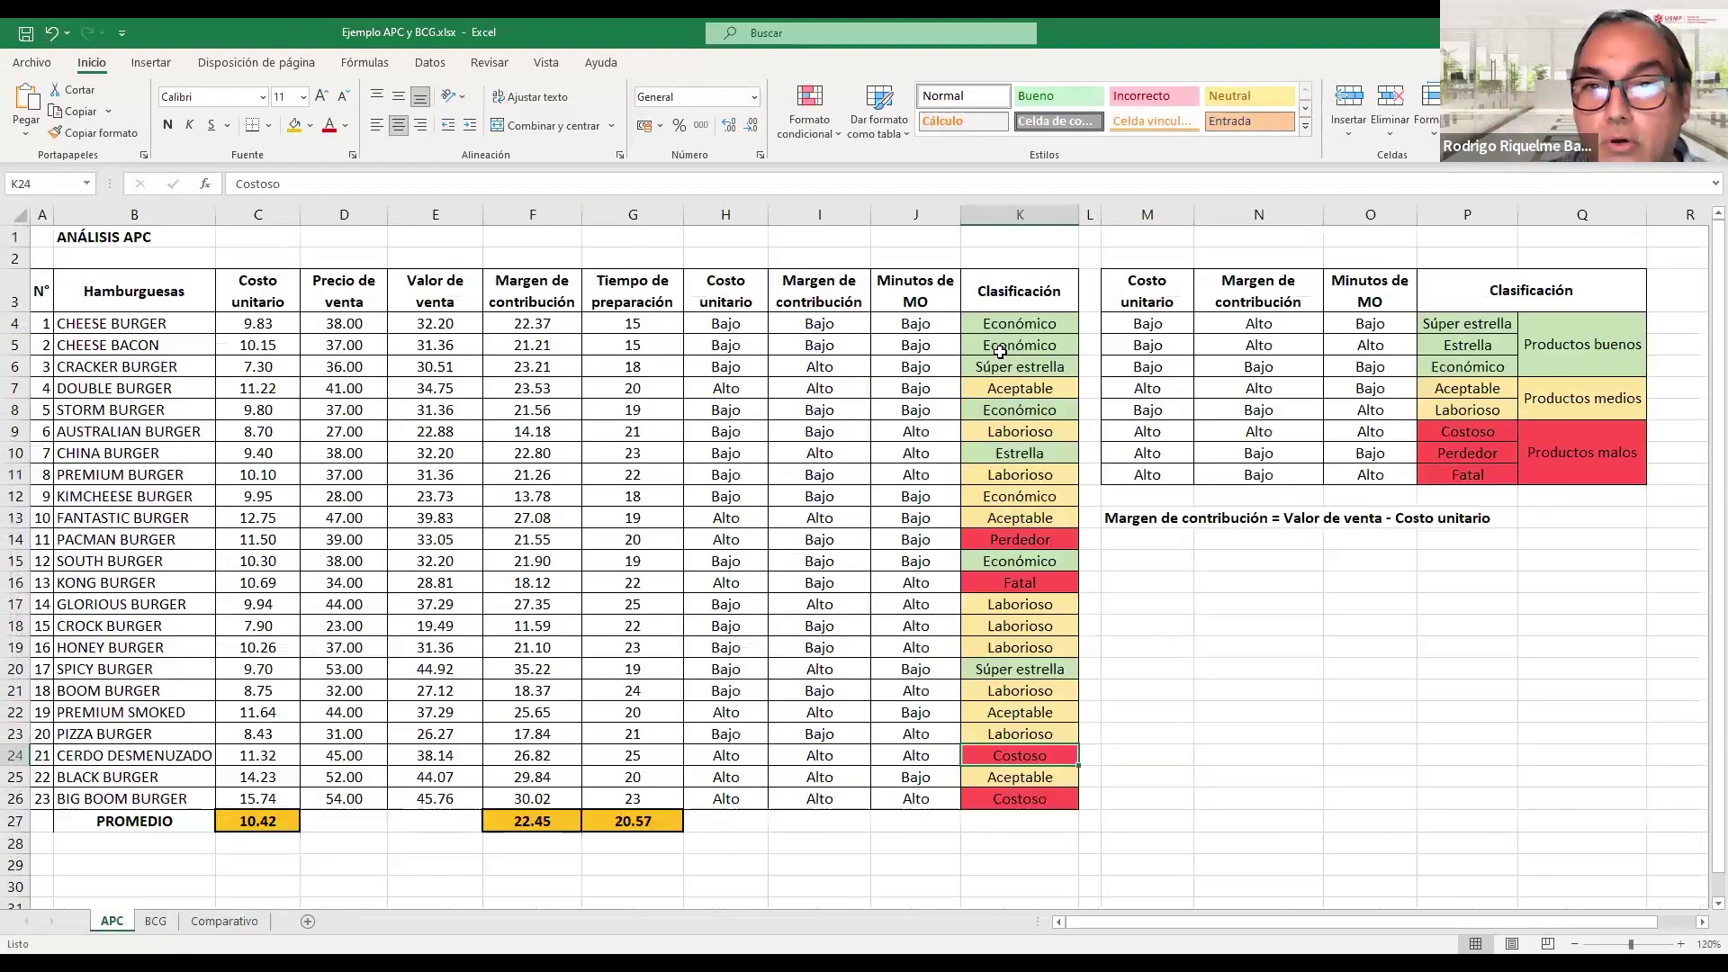
drag(1025, 318, 1021, 799)
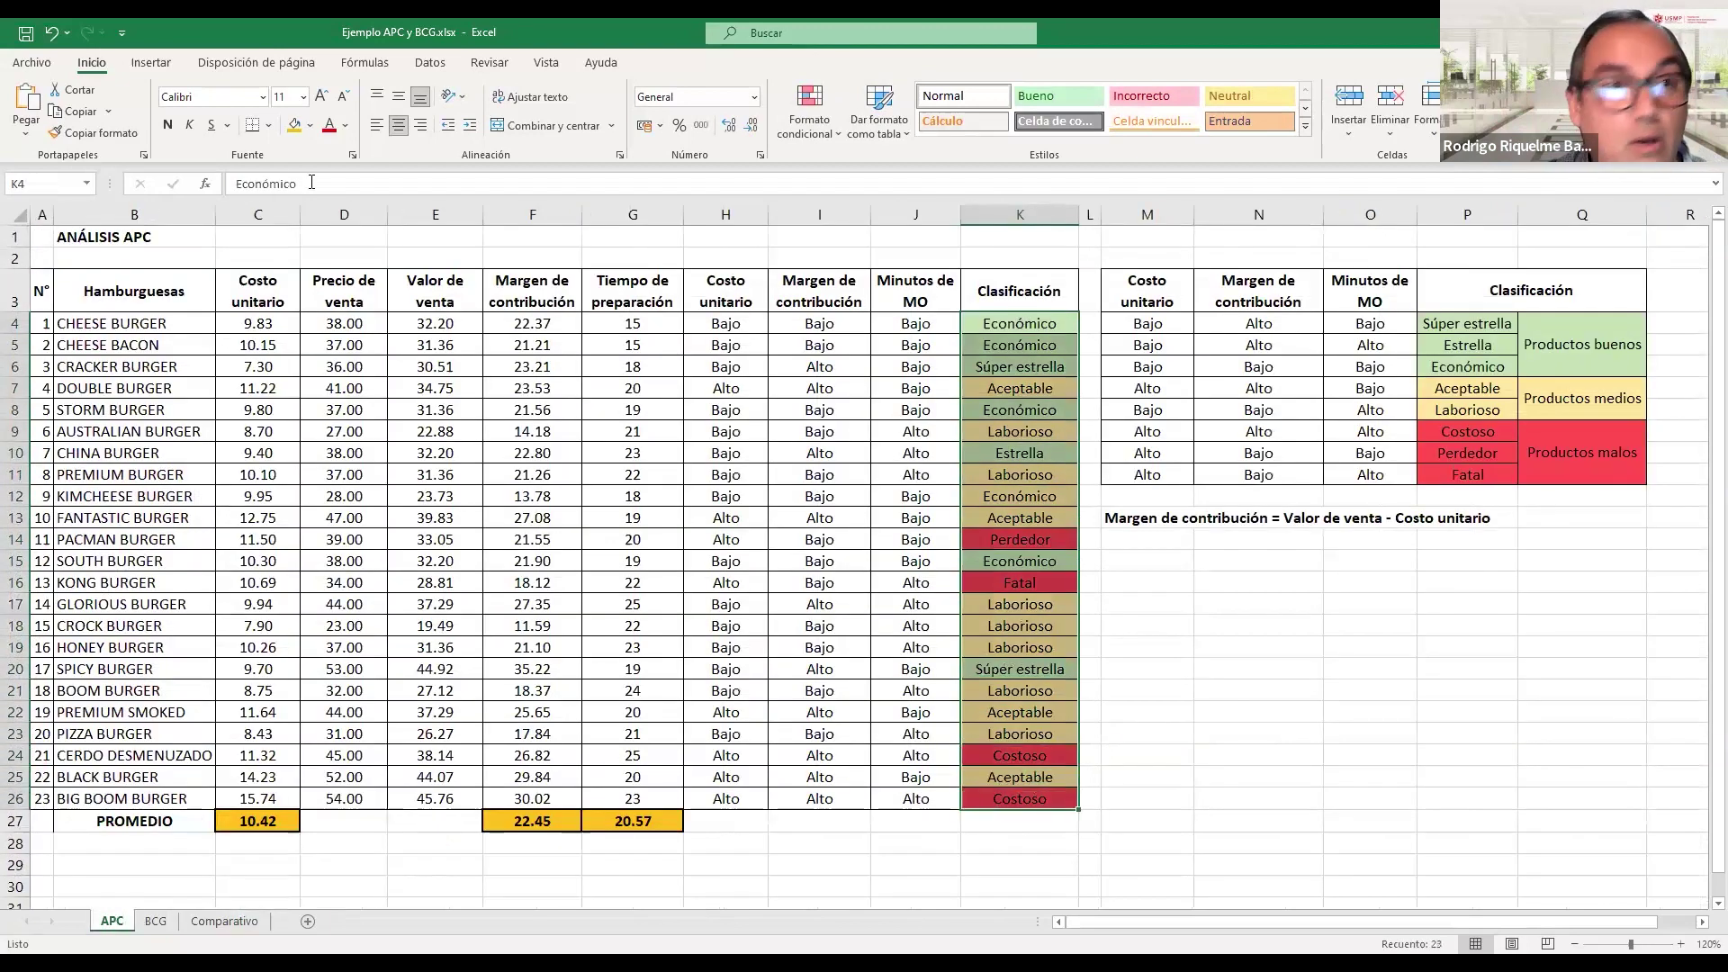
click(90, 115)
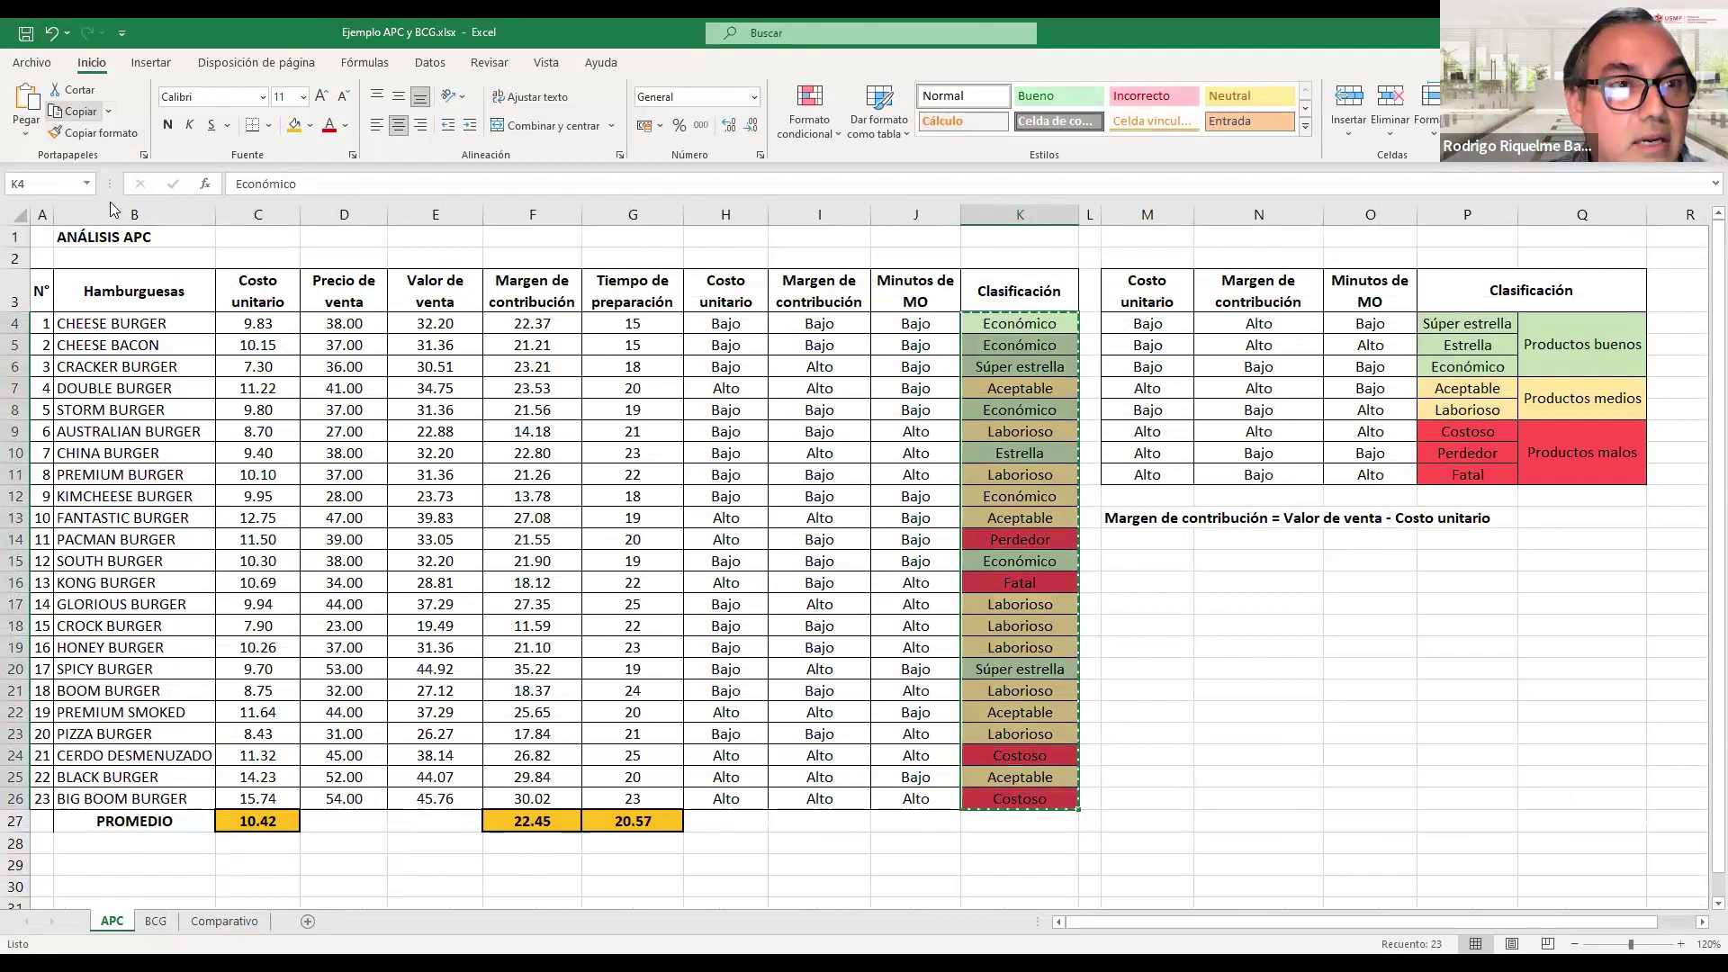
click(224, 921)
click(288, 310)
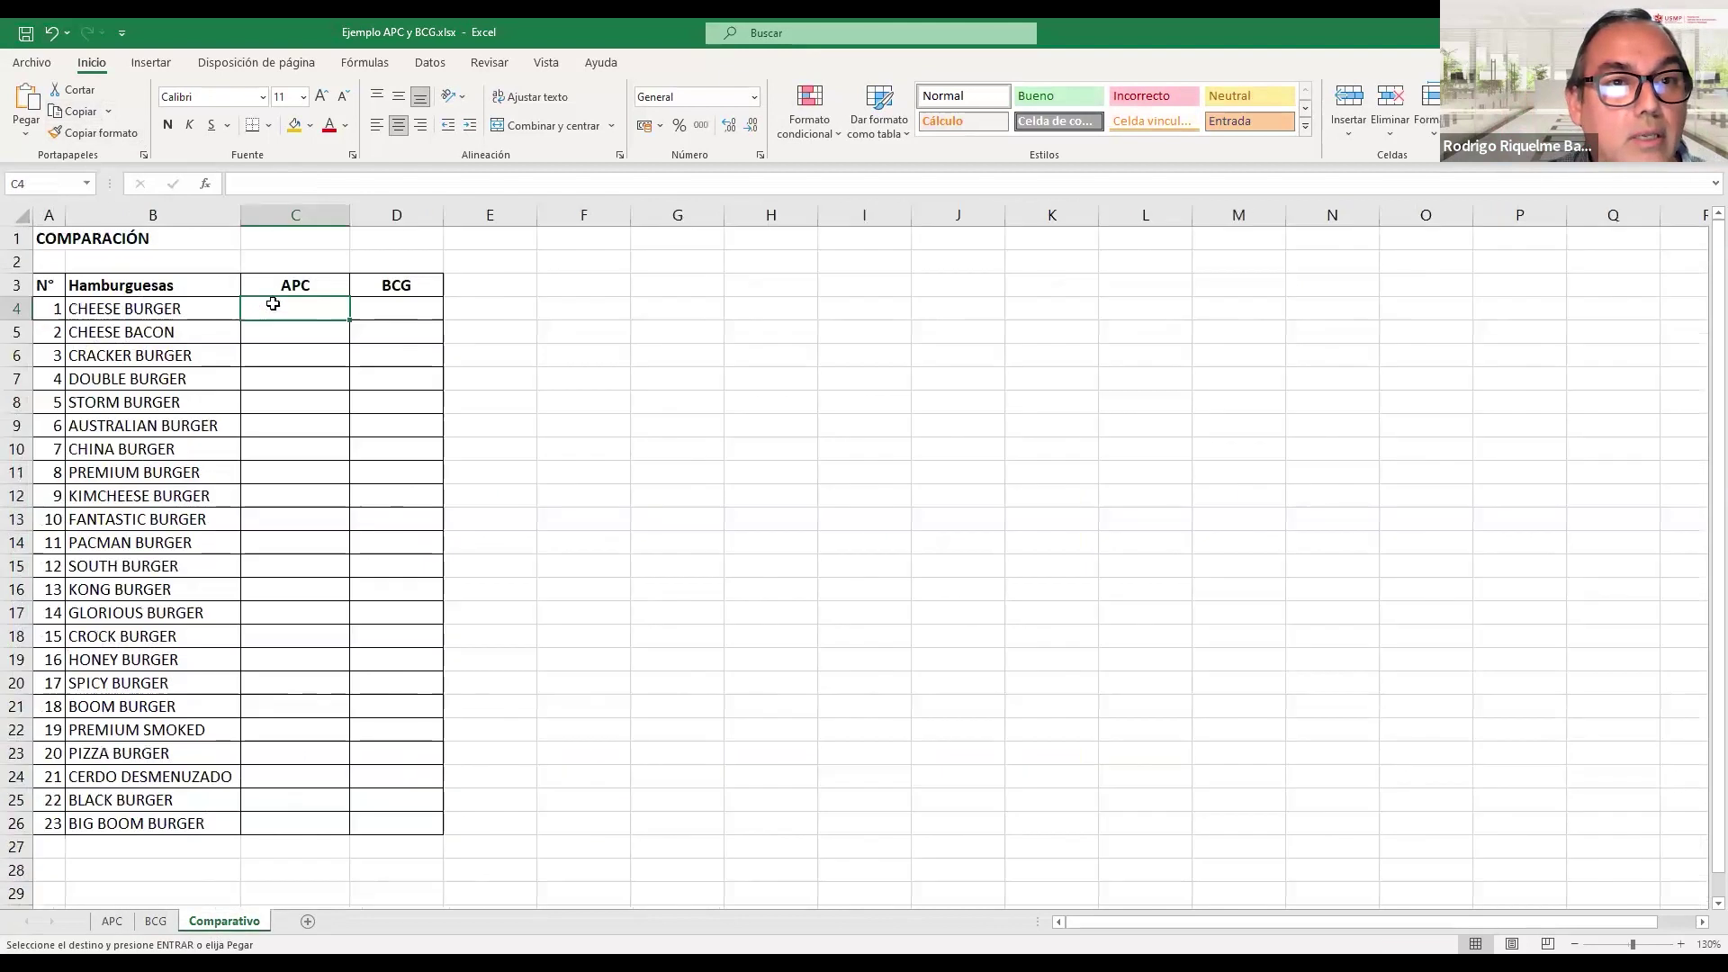
click(26, 104)
- Copy the classifications K4:K26 from the BCG sheet into the BCG column of the Comparativo sheet, starting at D4
click(403, 310)
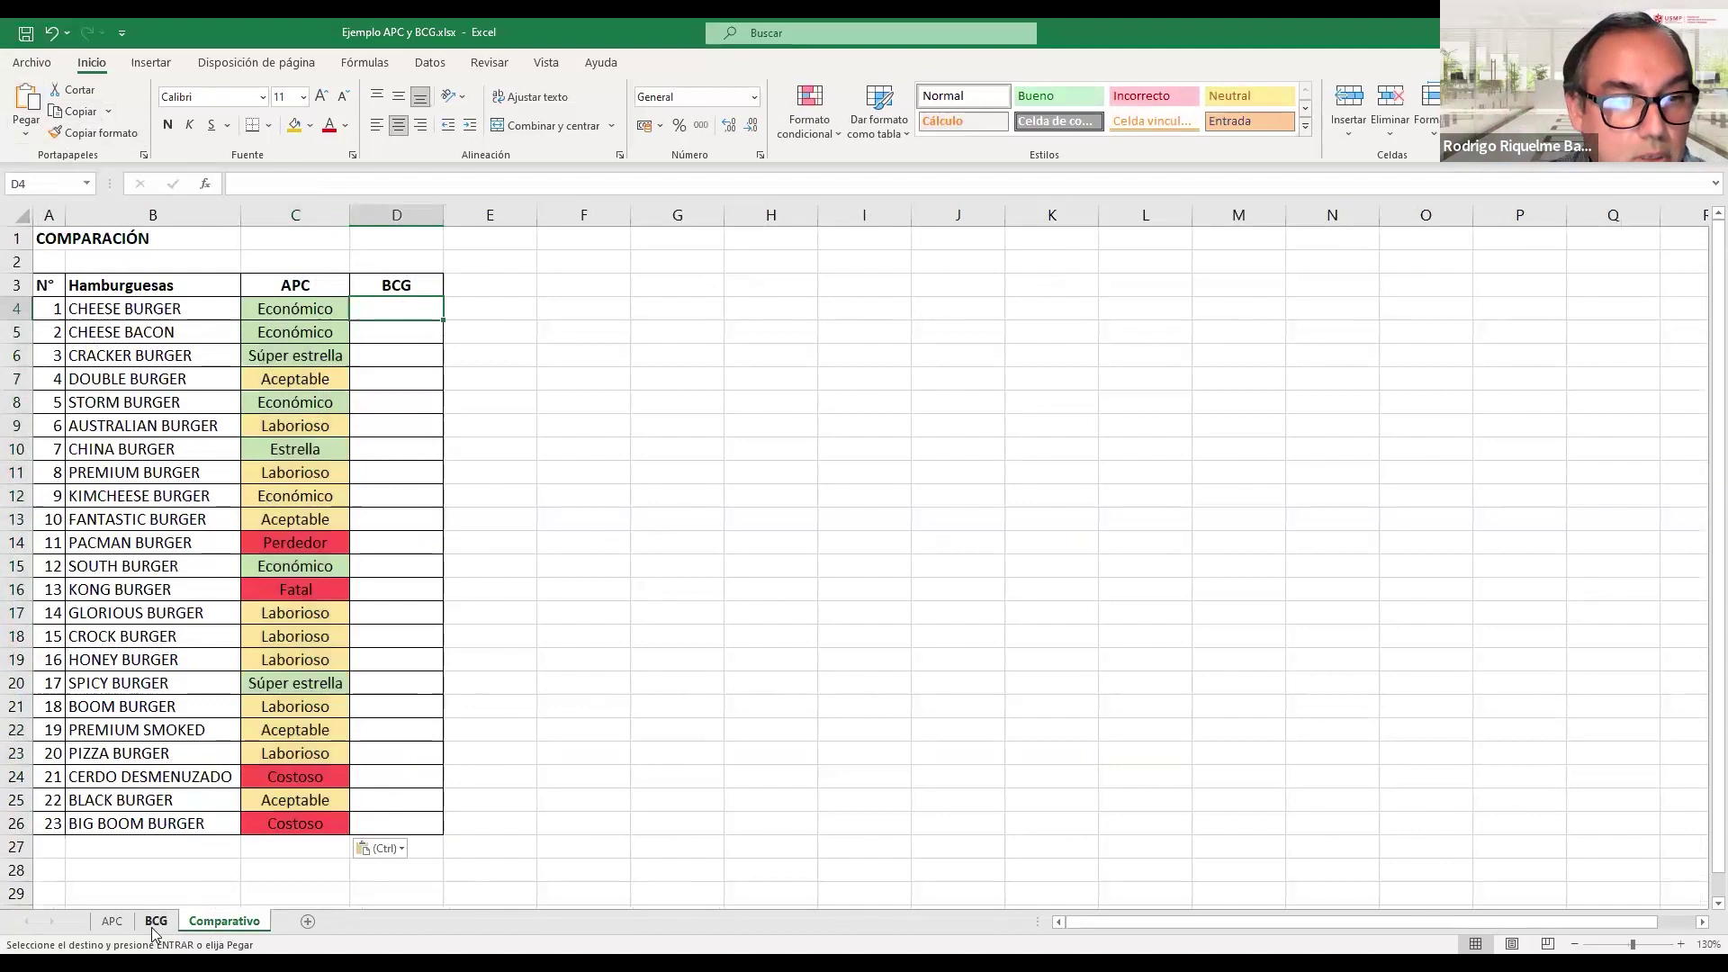
key(ctrl+Page_Up)
drag(953, 311, 932, 754)
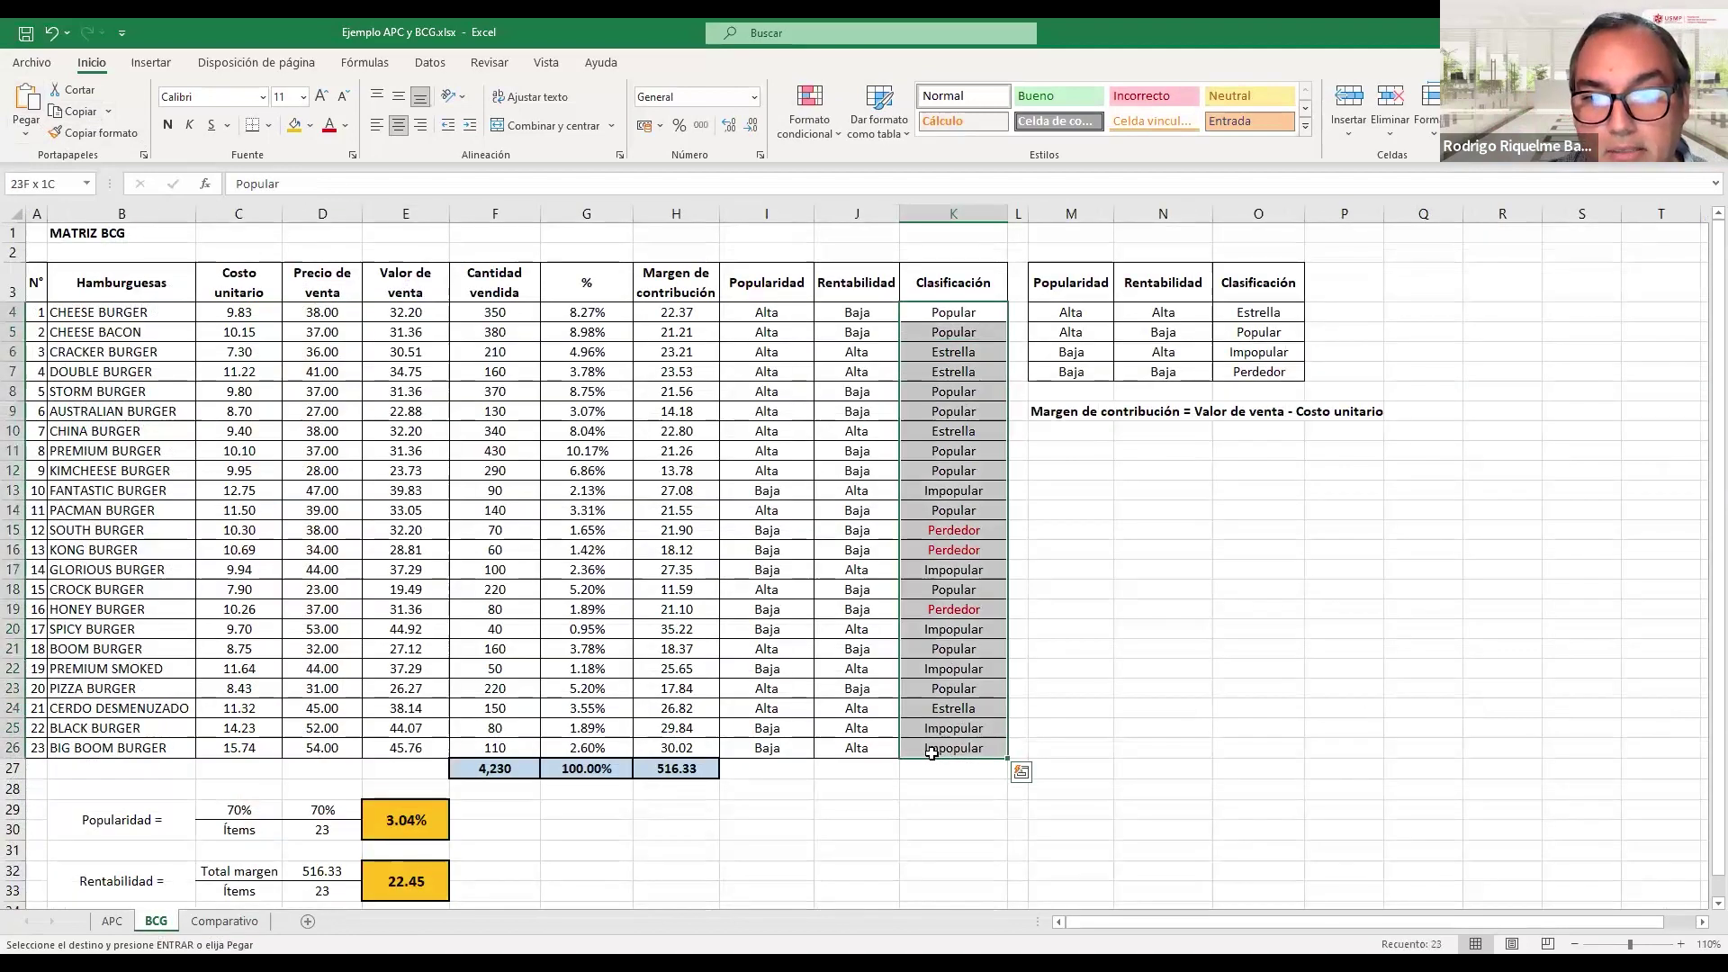
click(77, 111)
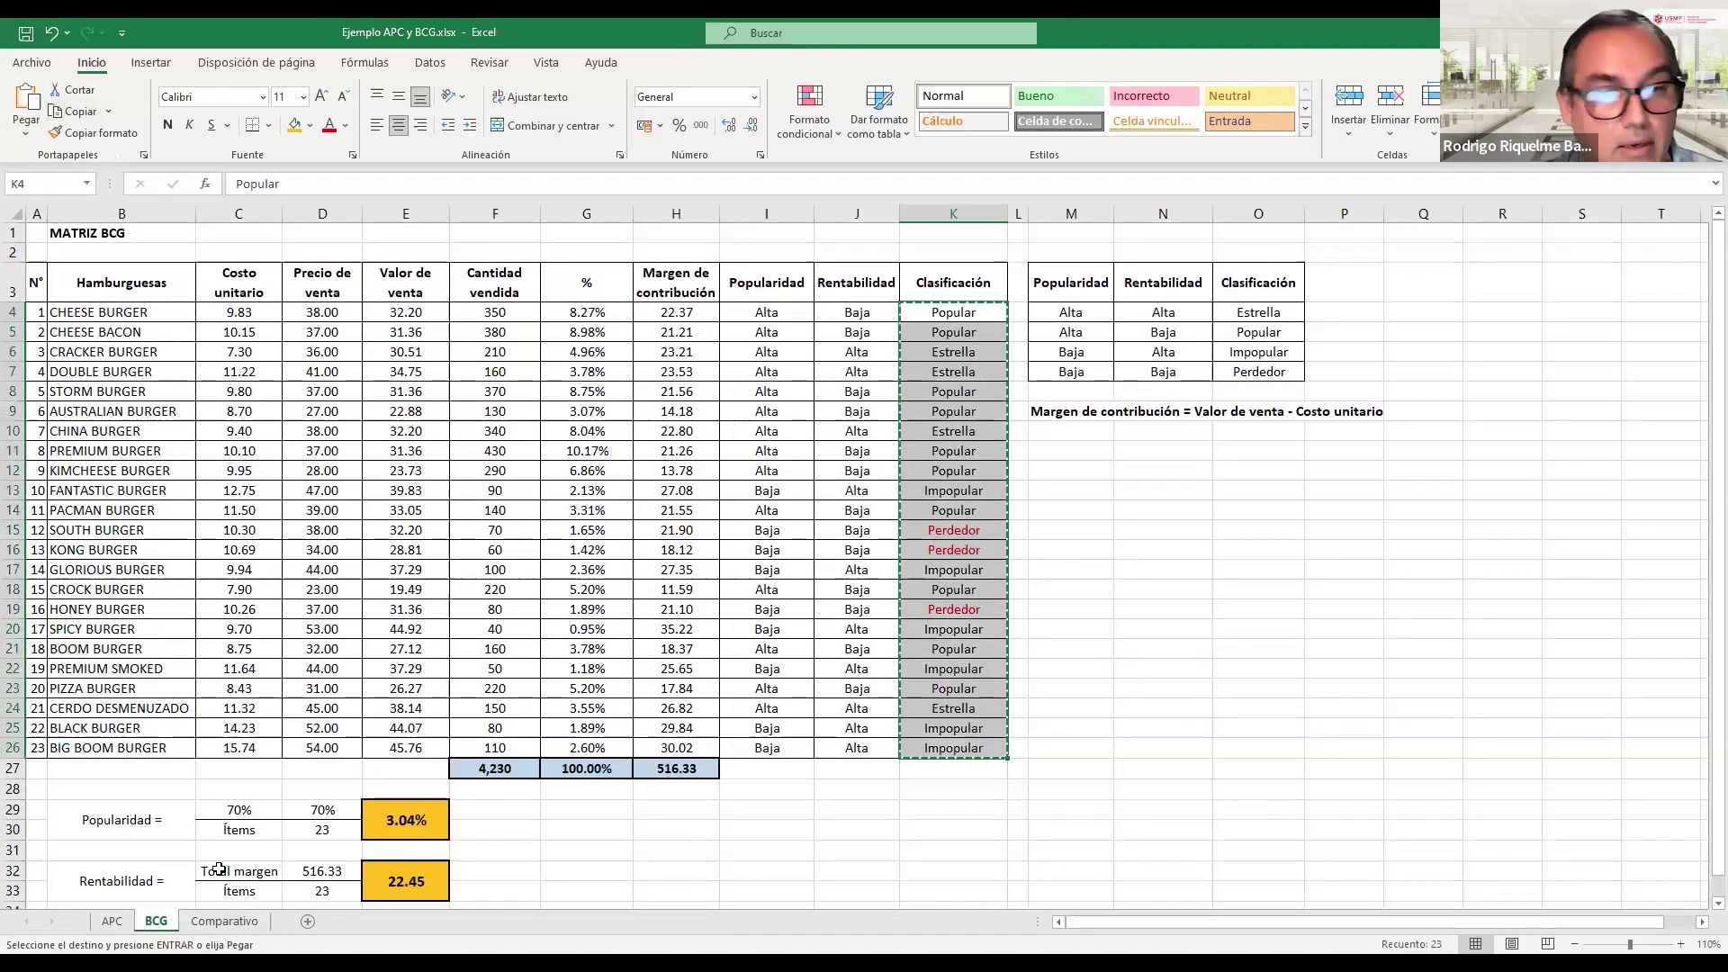
key(ctrl+Page_Down)
key(ctrl+v)
click(814, 647)
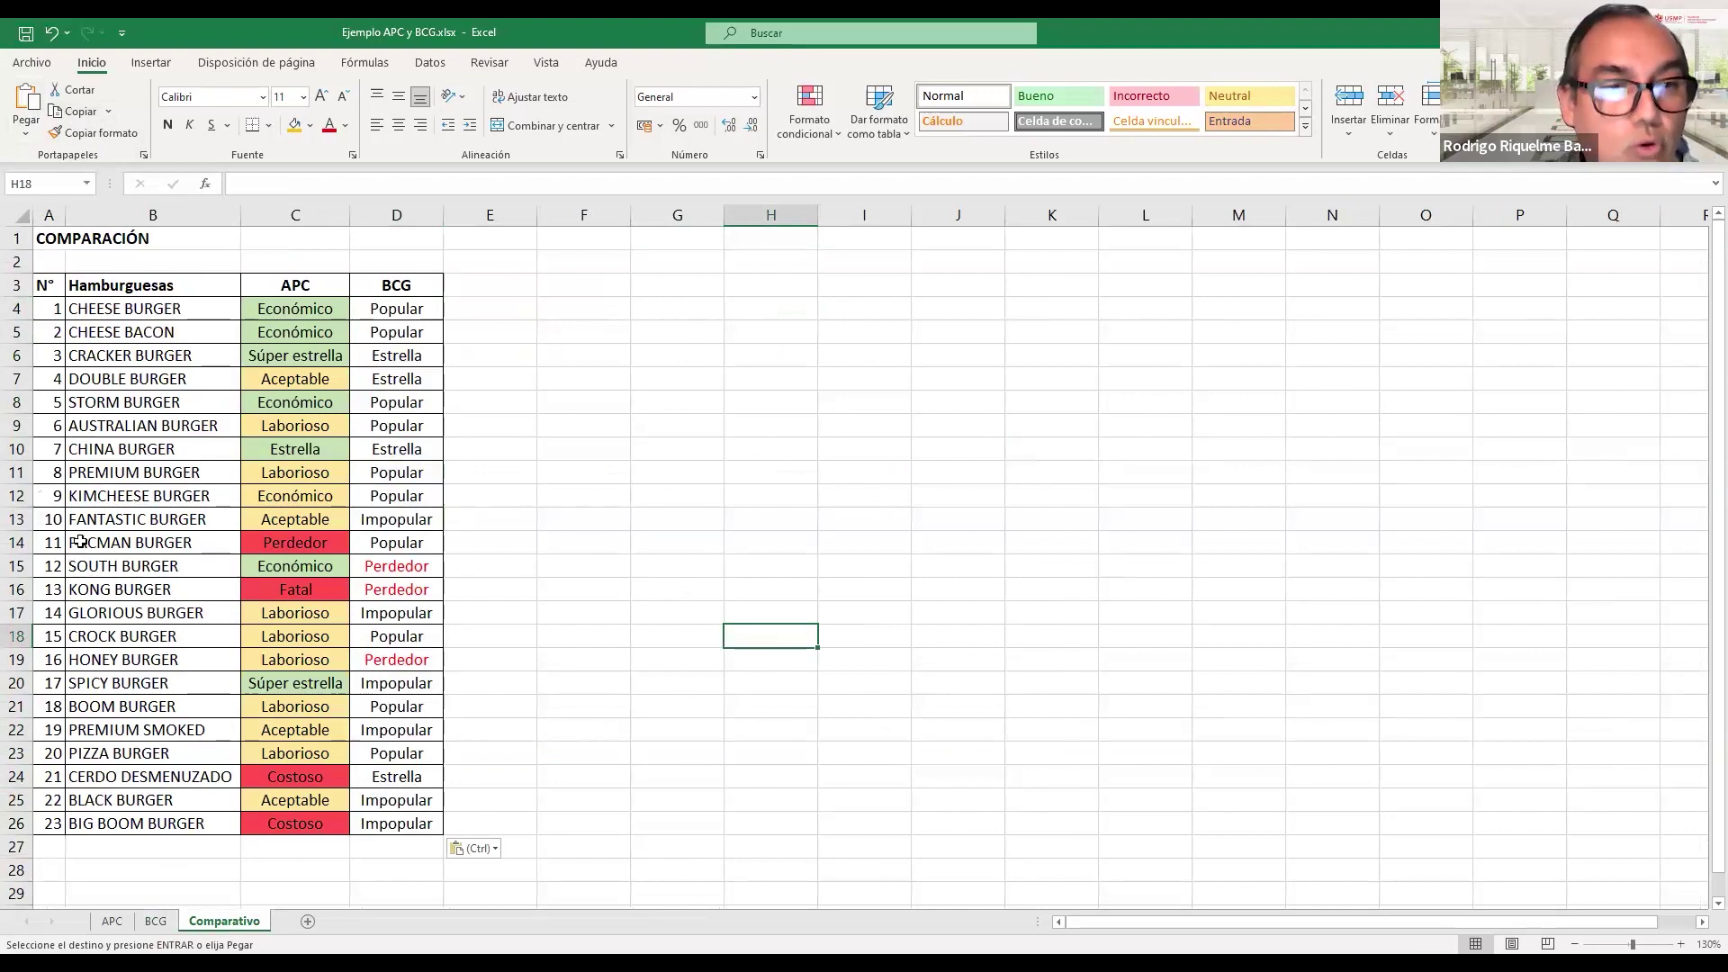
- Compare the APC and BCG classifications of KONG BURGER, HONEY BURGER and CRACKER BURGER, and review both full columns
click(39, 589)
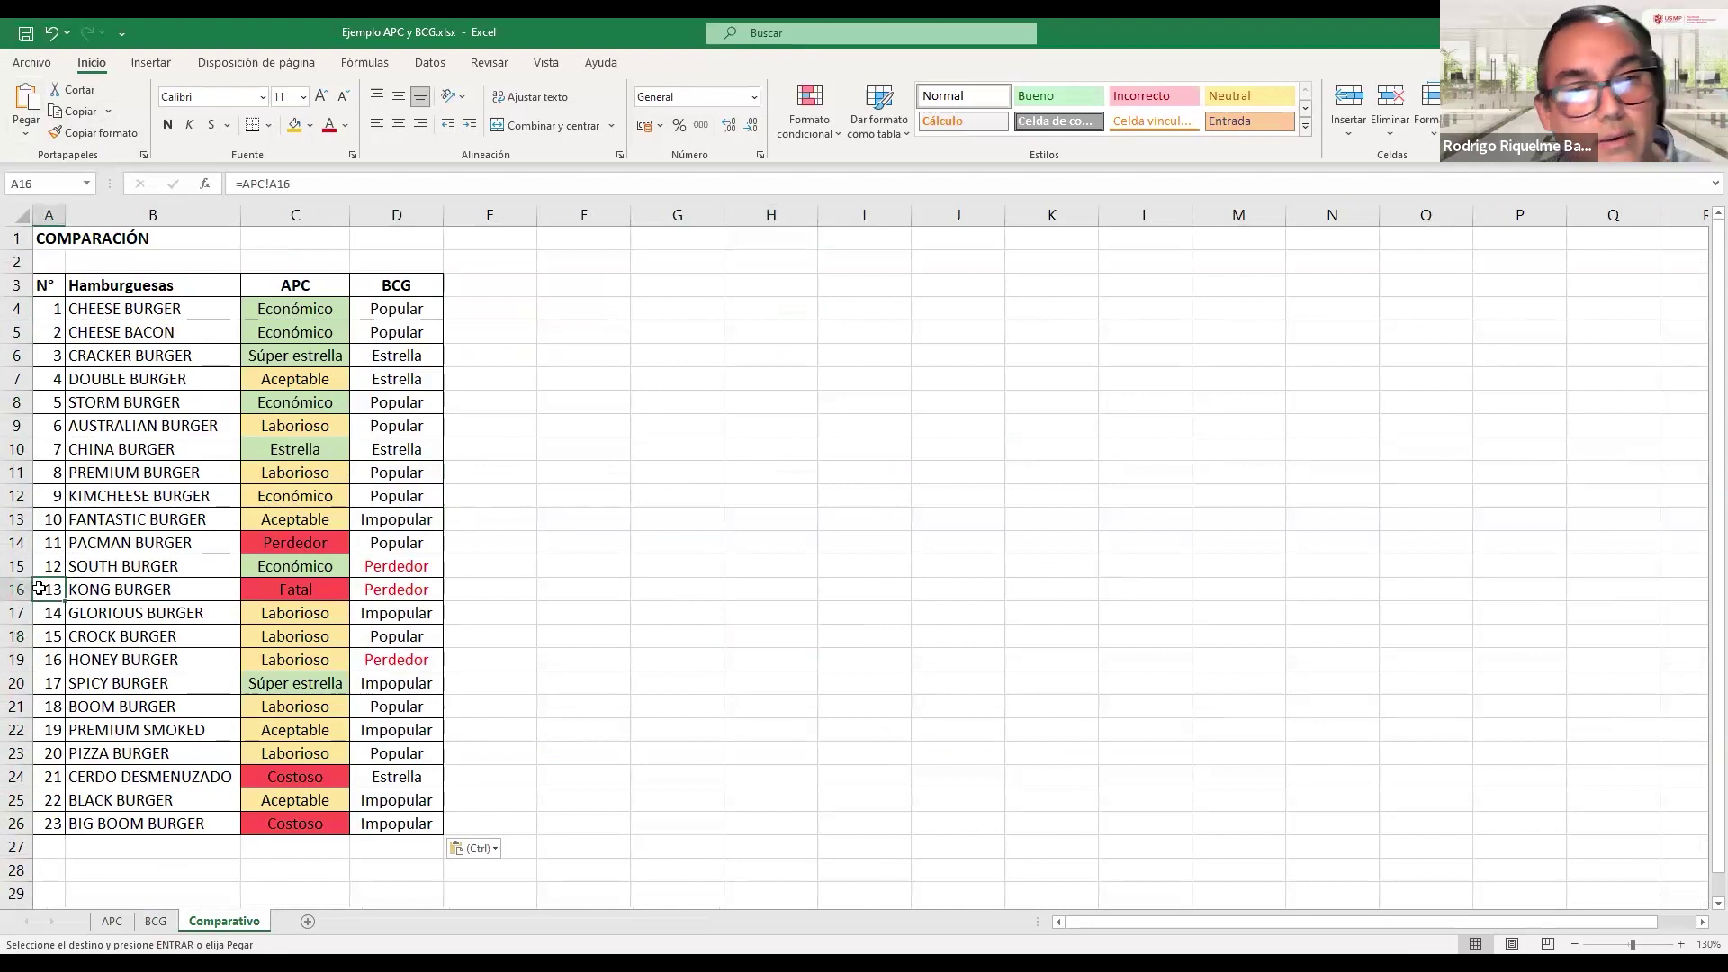
mouse_move(50, 589)
mouse_down()
mouse_move(394, 588)
mouse_move(45, 589)
mouse_up()
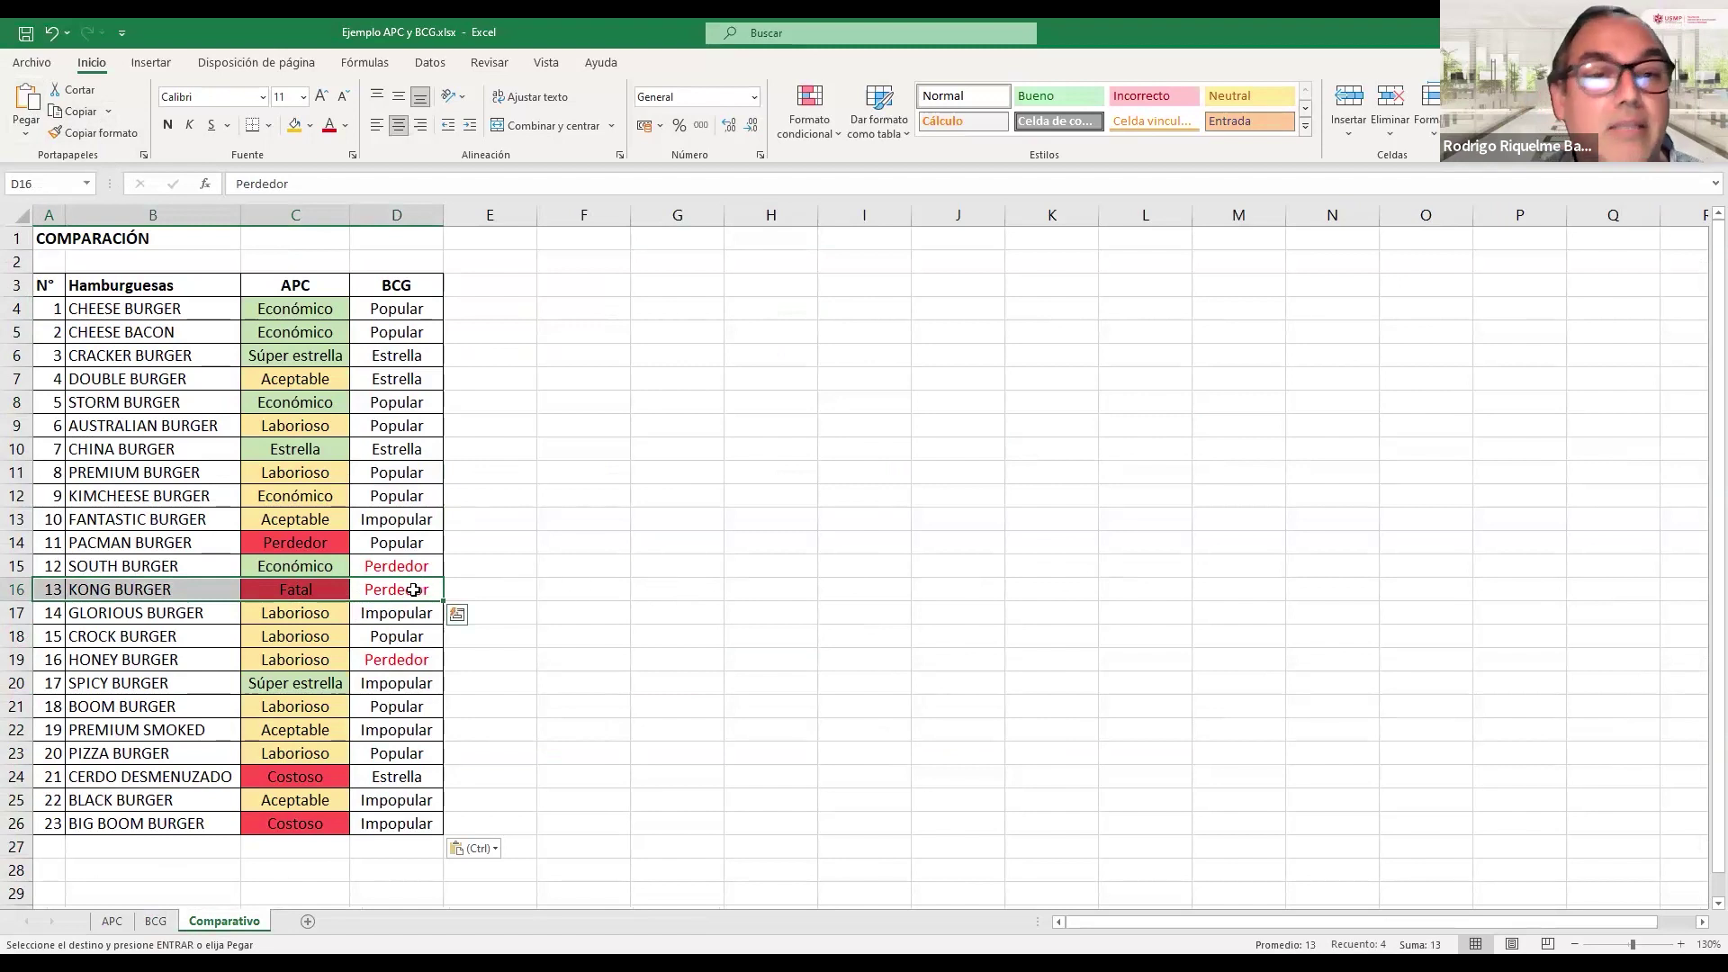
click(306, 661)
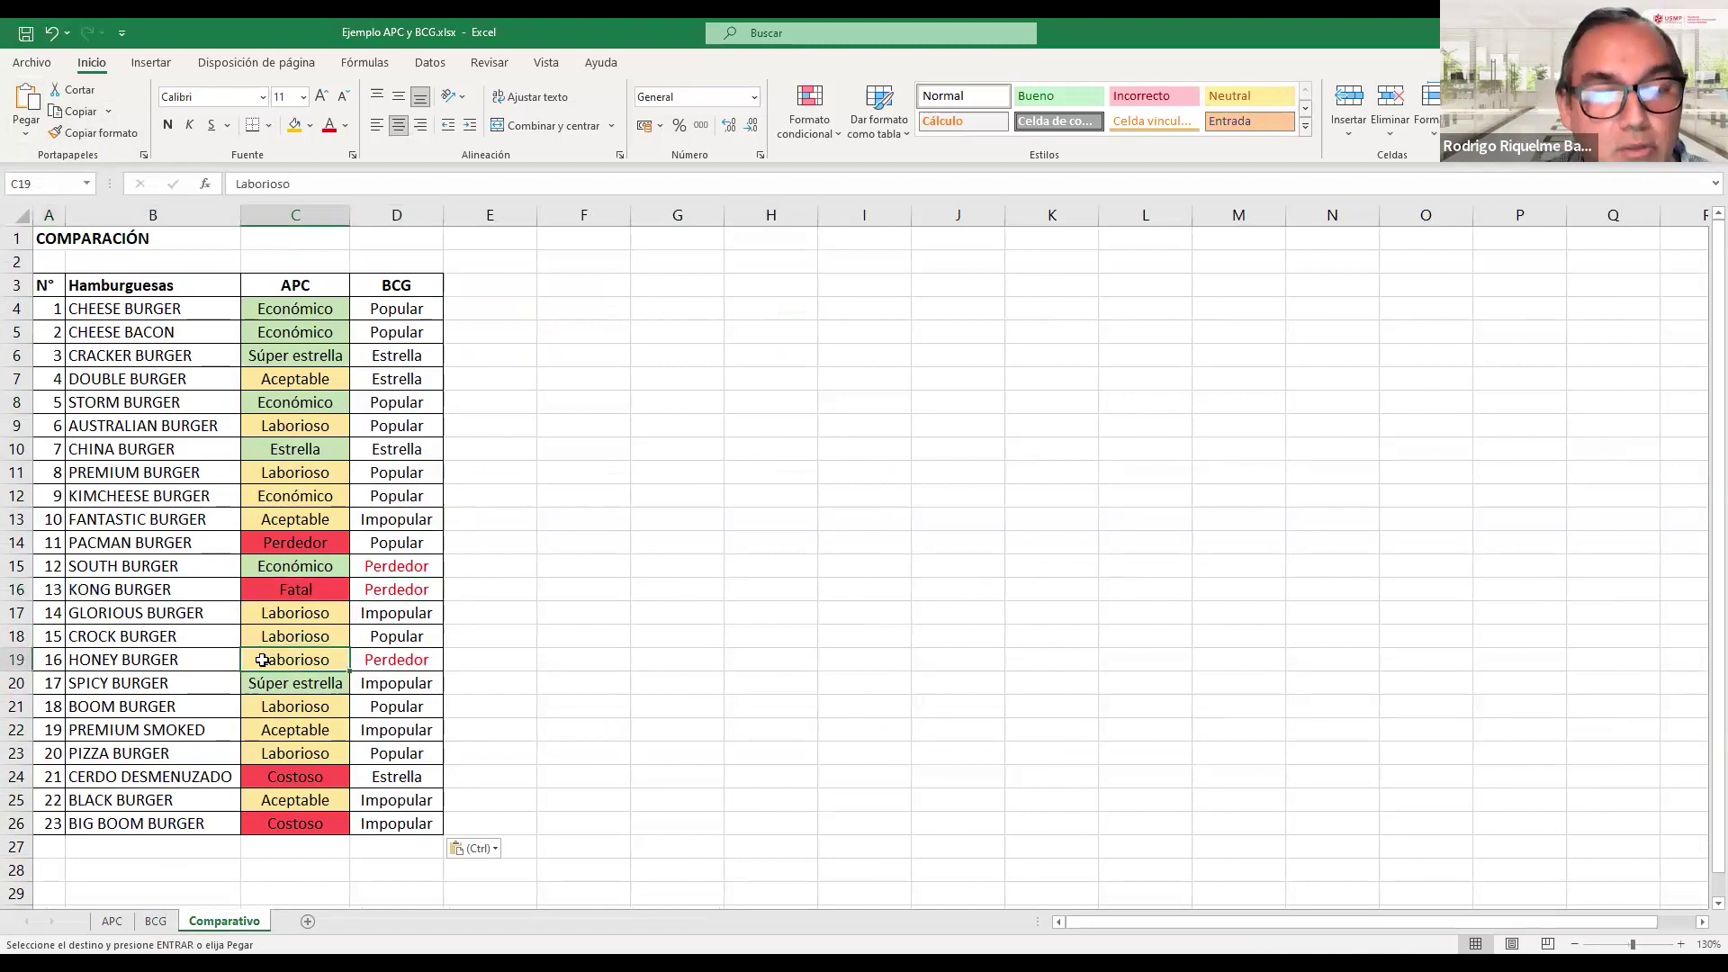
click(401, 658)
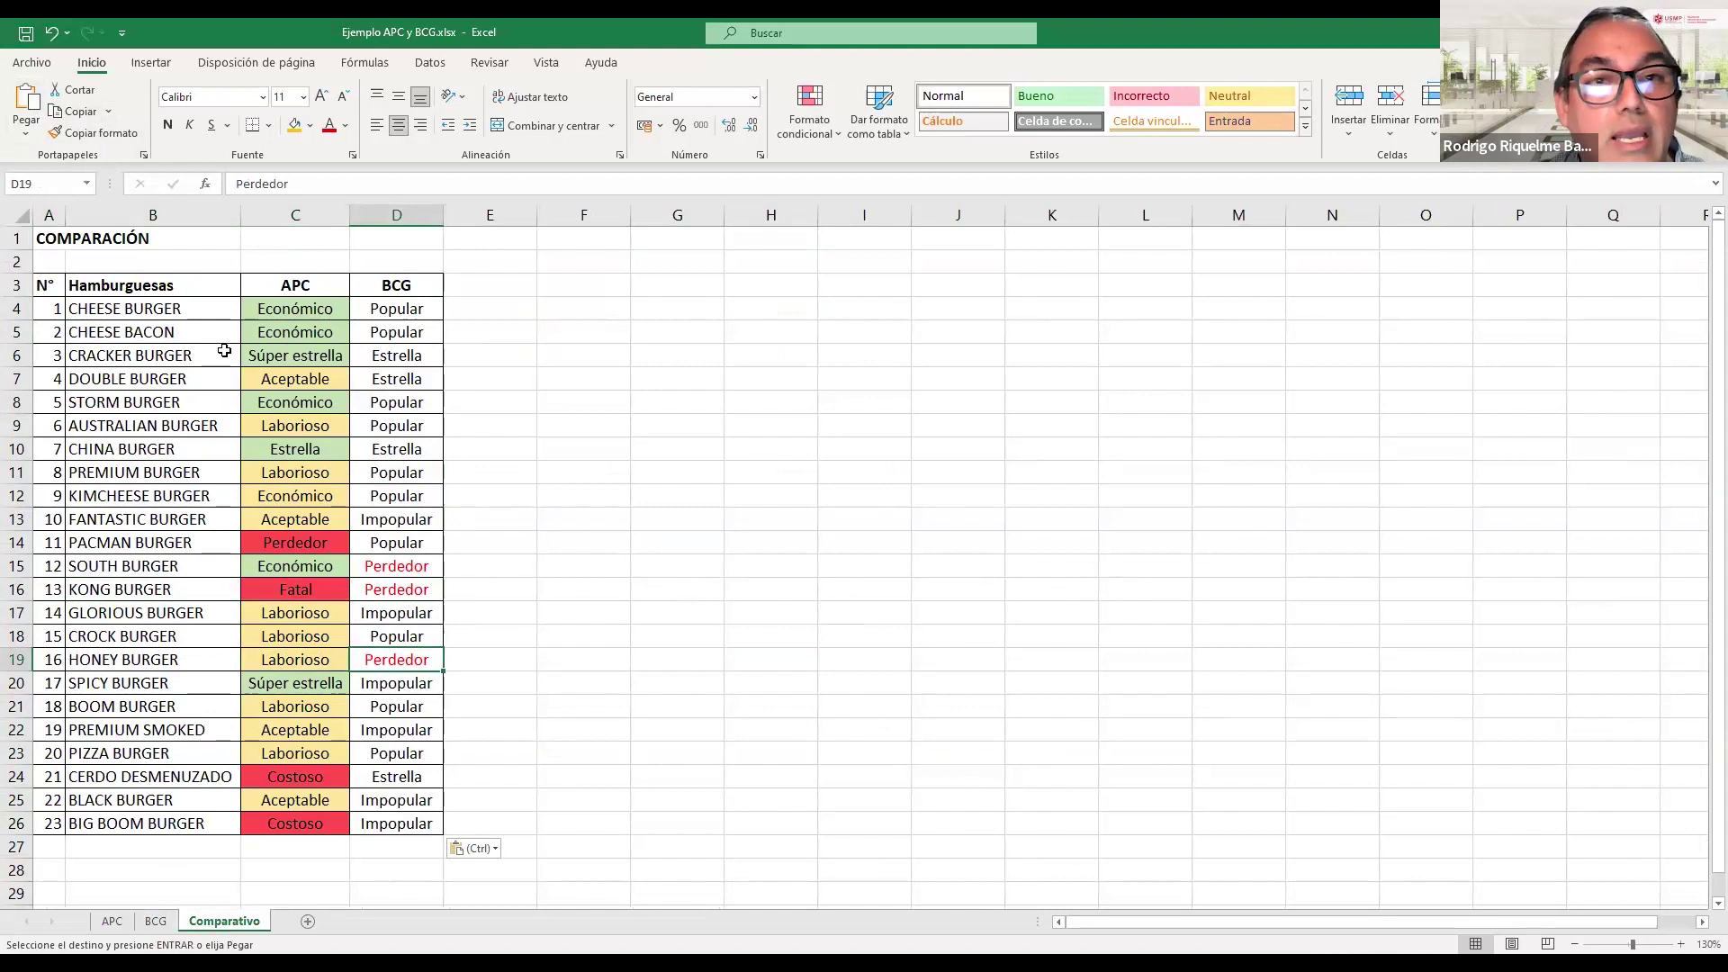
click(383, 357)
mouse_move(383, 358)
mouse_down()
mouse_move(270, 357)
mouse_move(357, 355)
mouse_up()
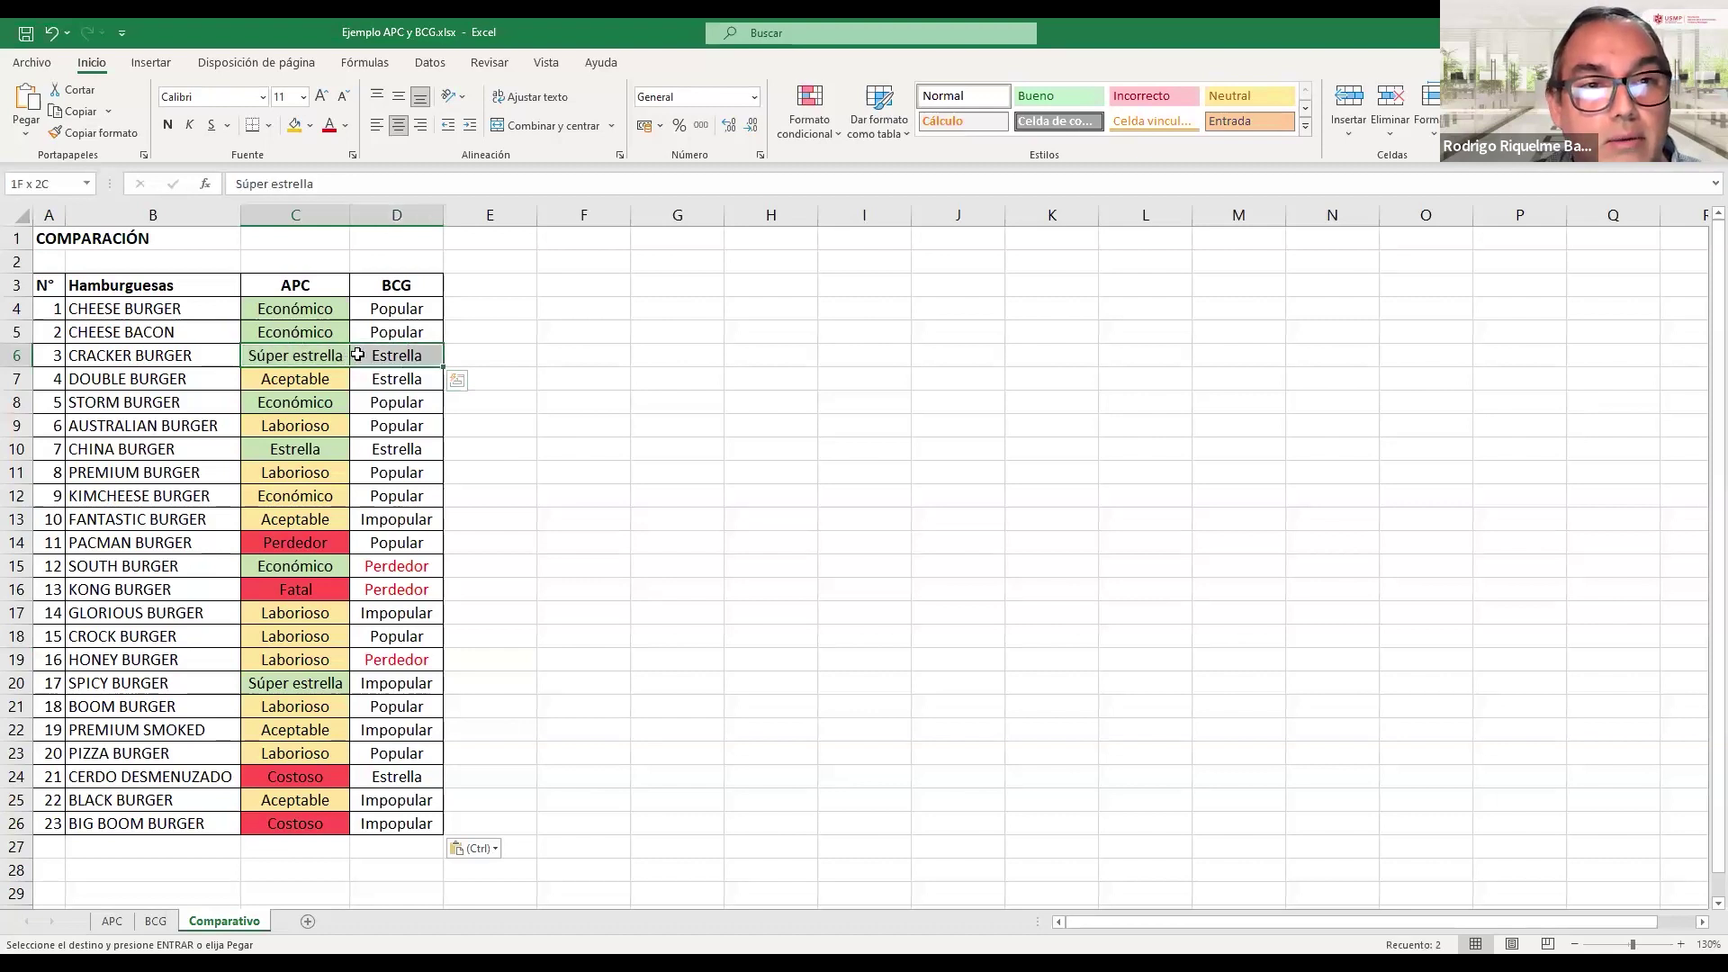
click(325, 306)
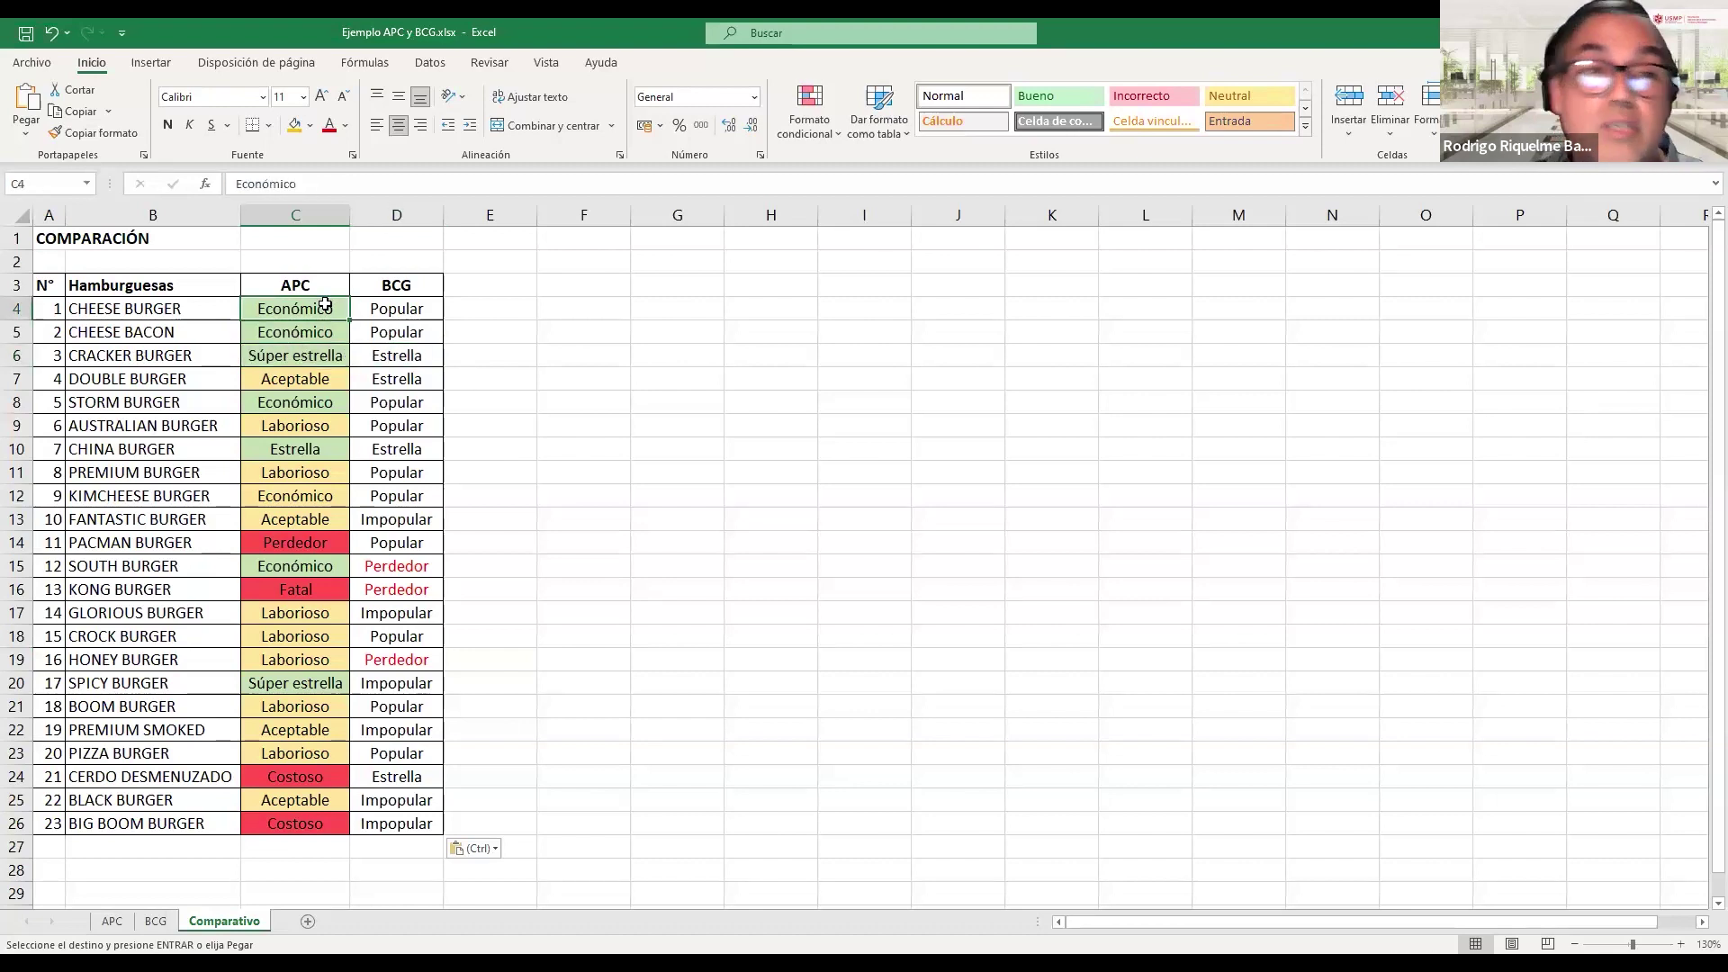
drag(400, 313, 289, 820)
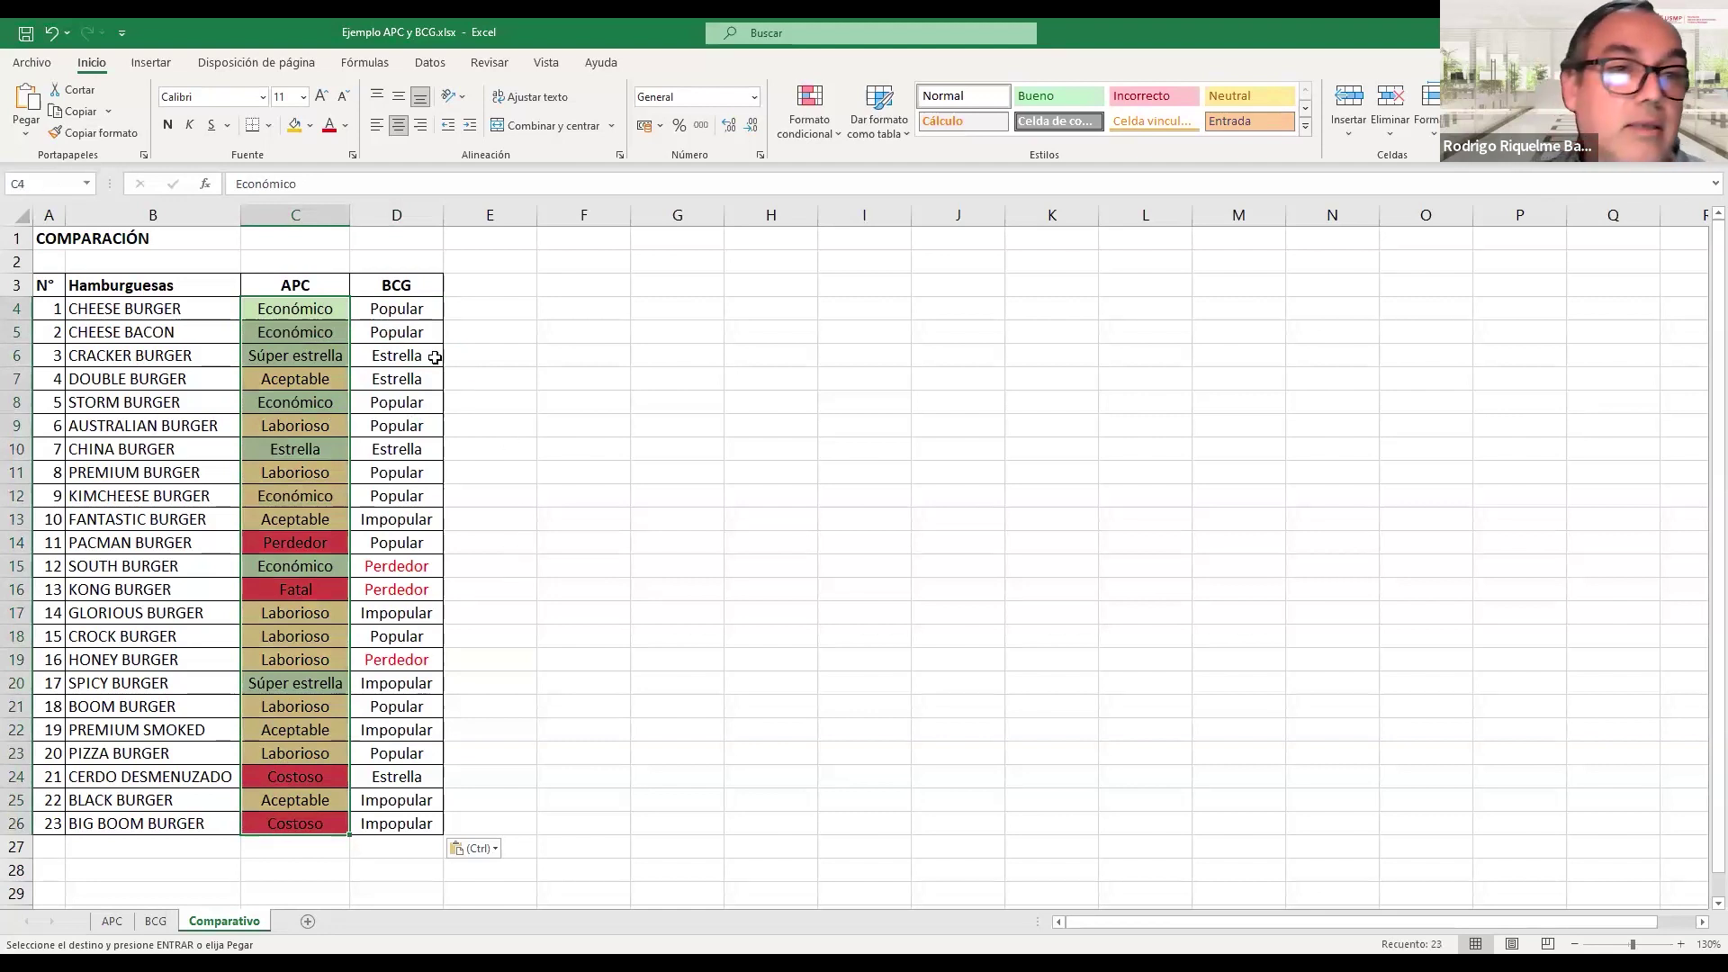
drag(407, 306, 405, 826)
click(418, 285)
drag(419, 285, 410, 819)
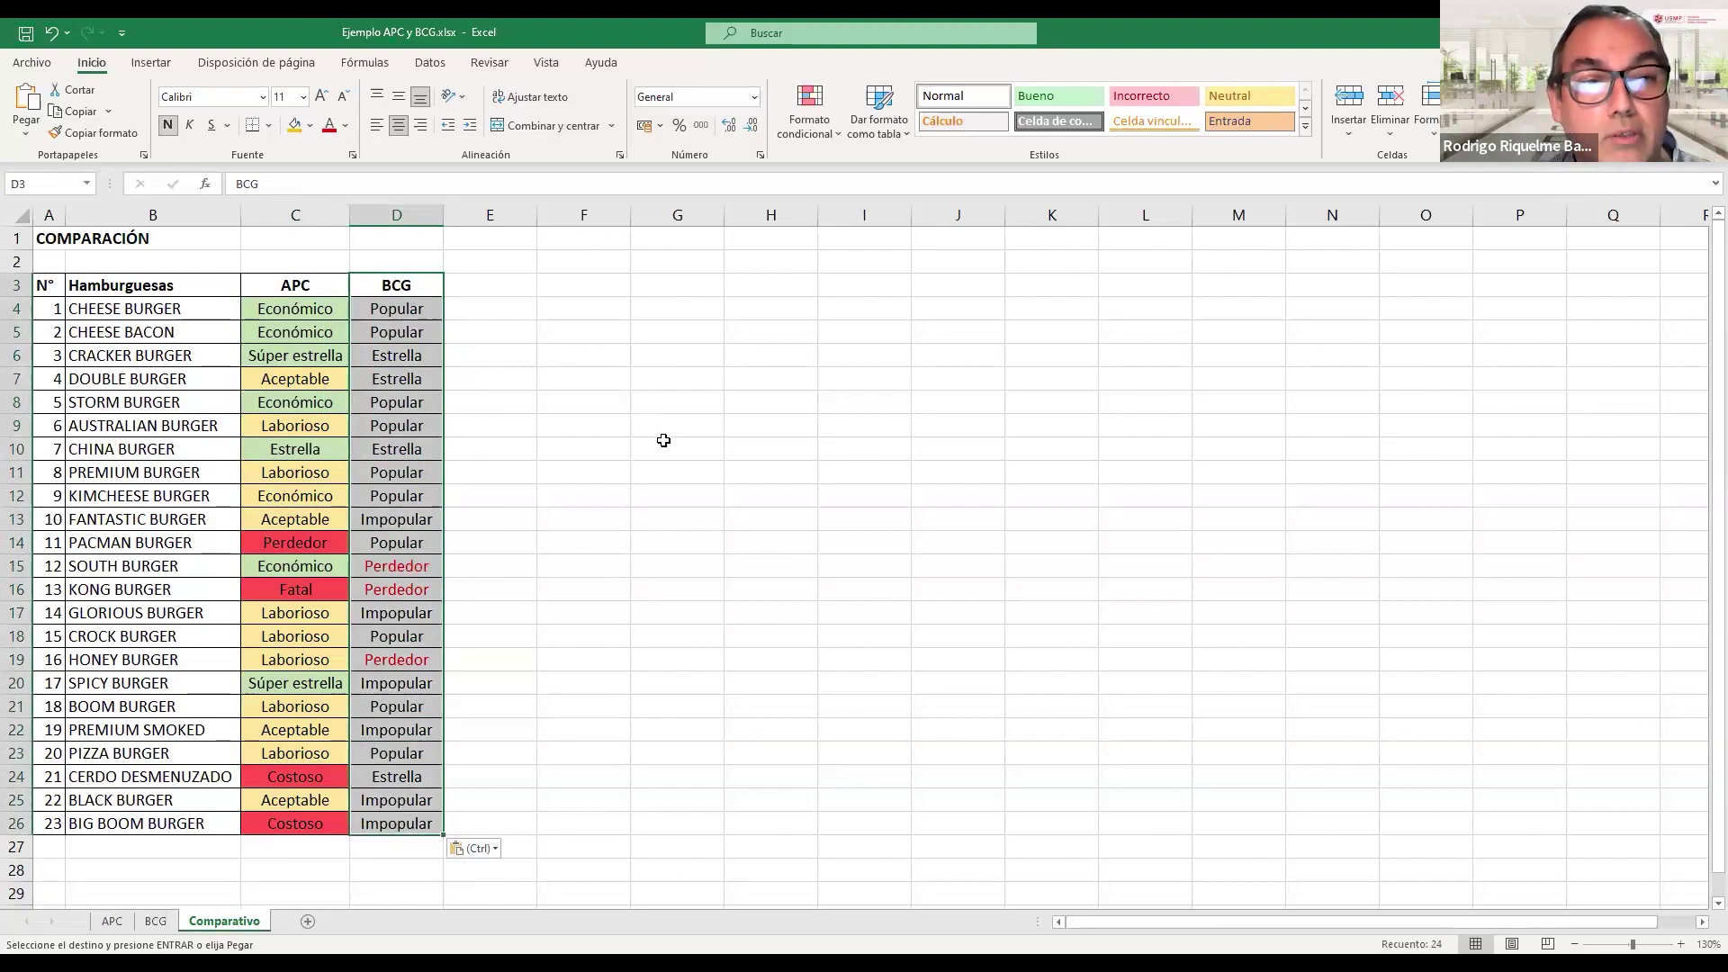
drag(306, 308, 316, 829)
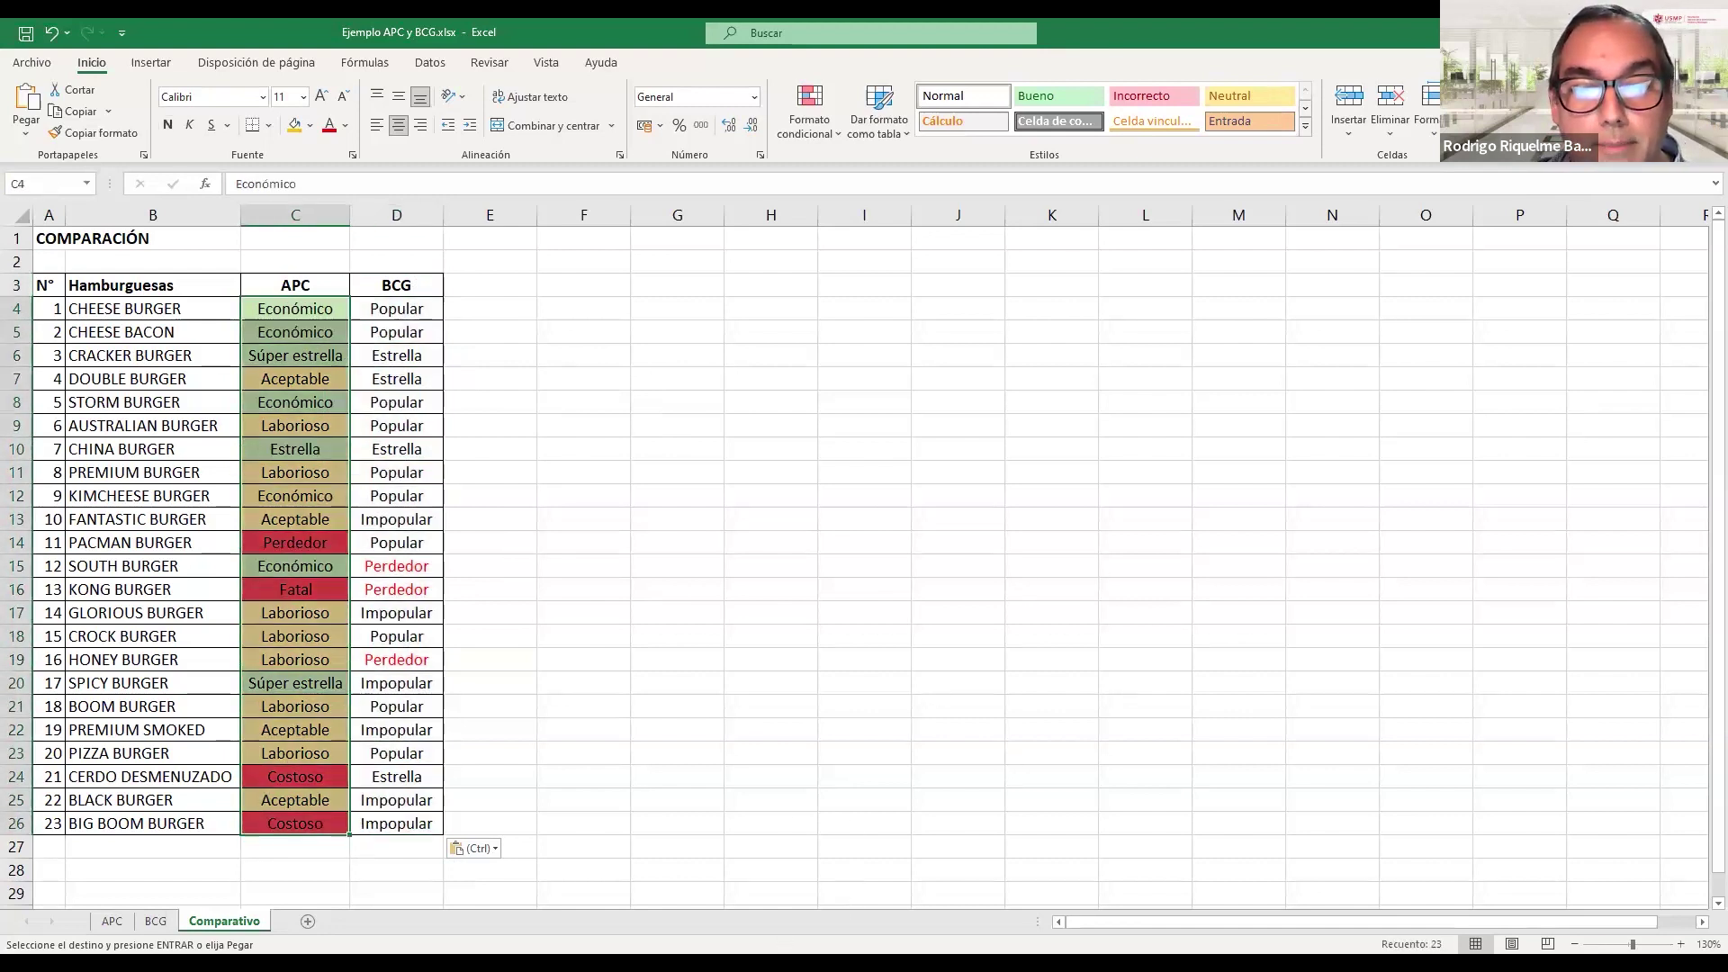
click(769, 33)
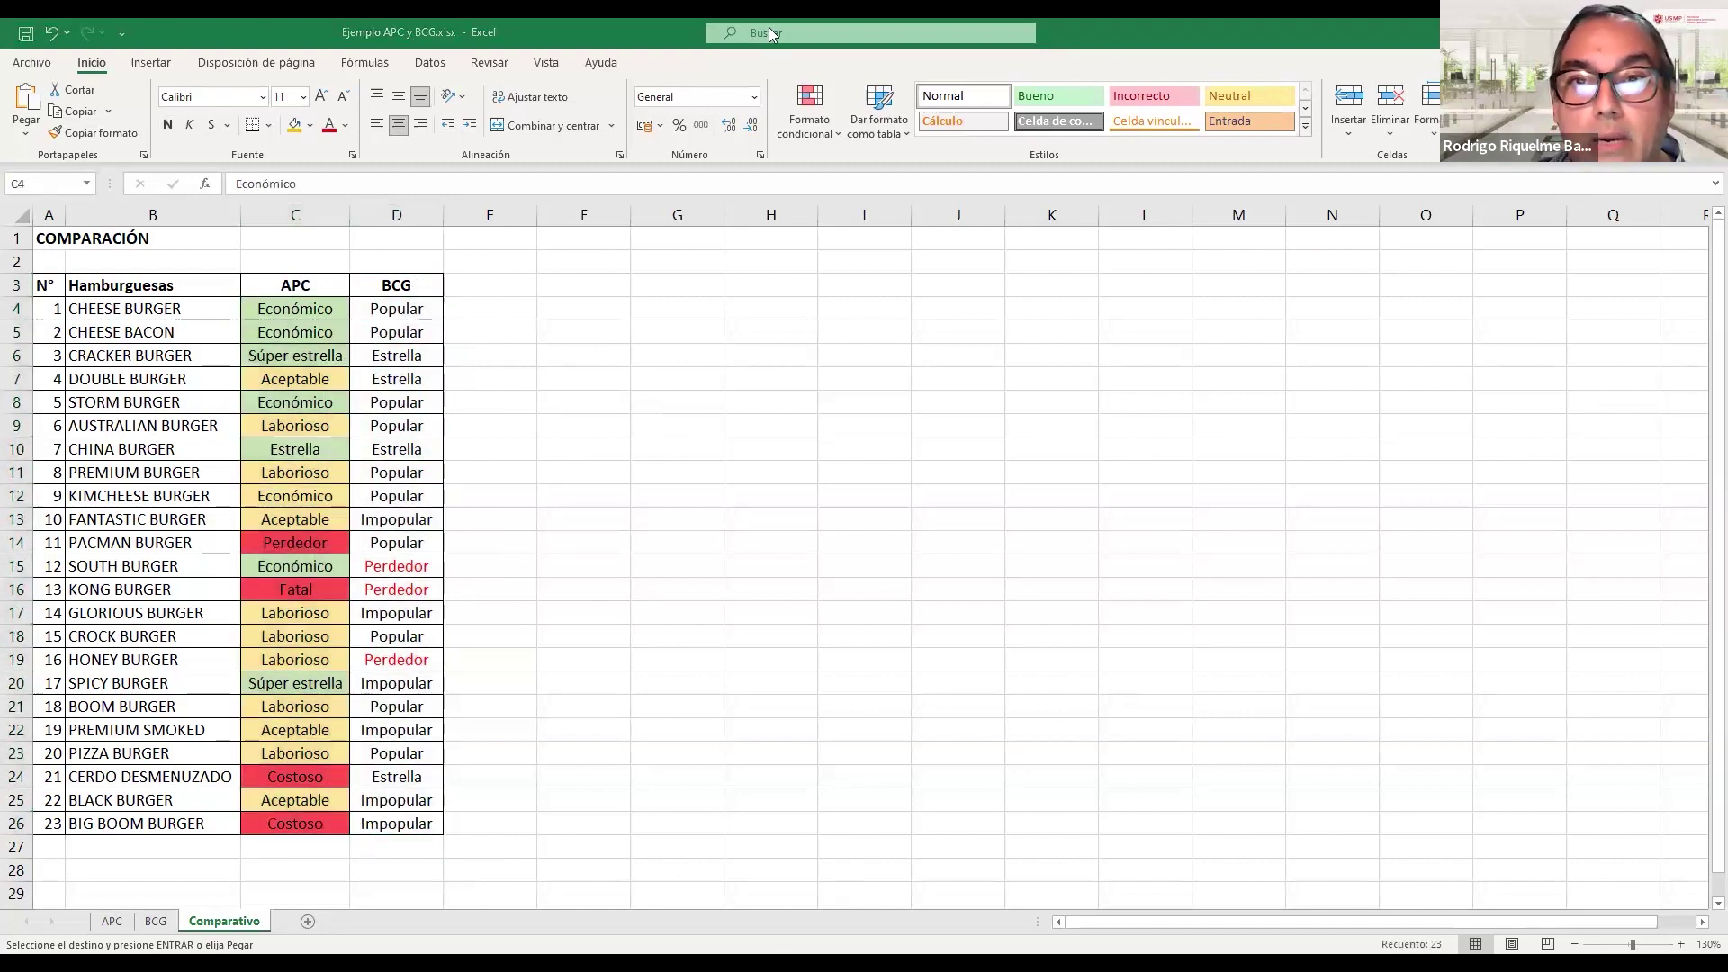